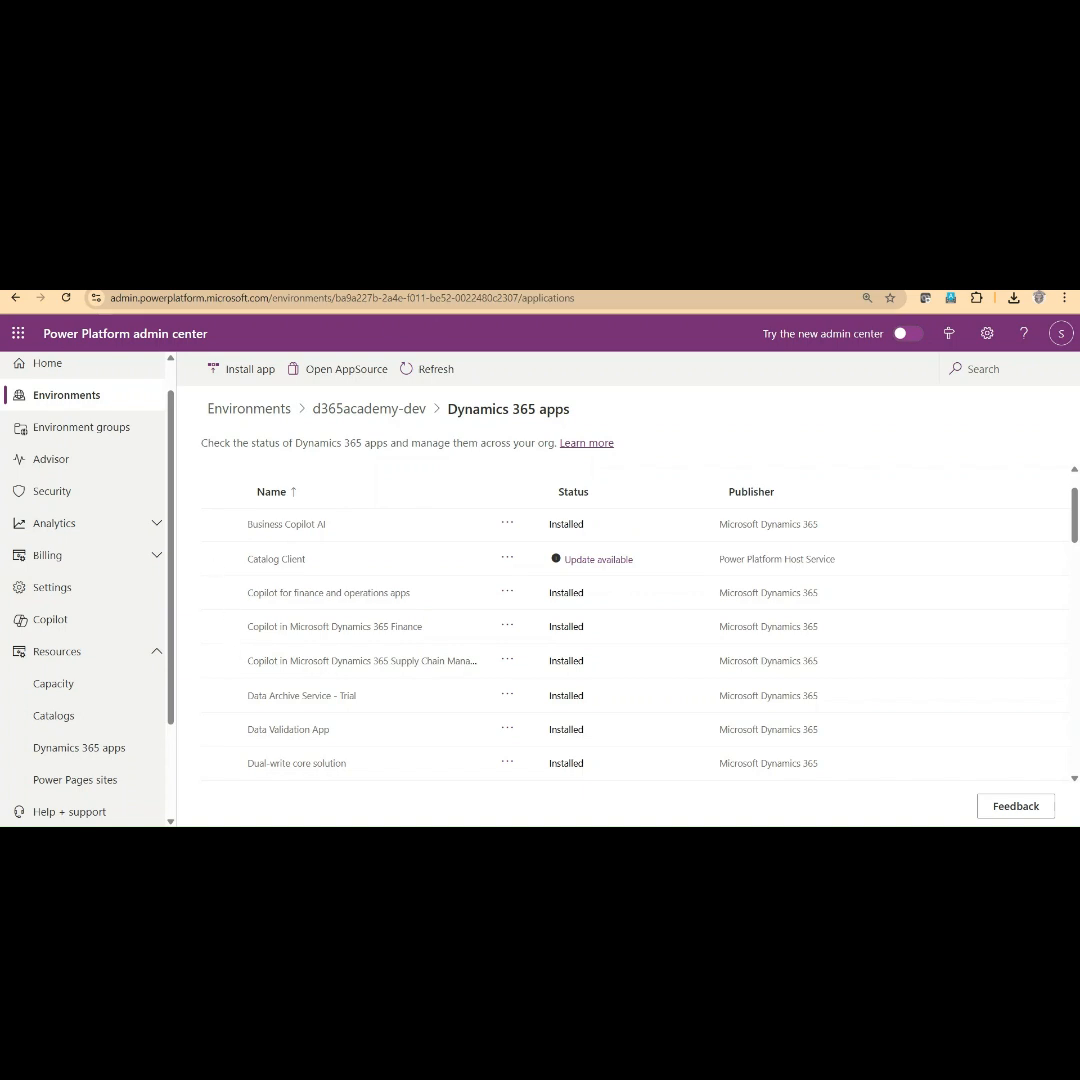
# Switch to Visual Studio and review the elements of the SubhaPocAutomation_ex3 project
pyautogui.click(70, 278)
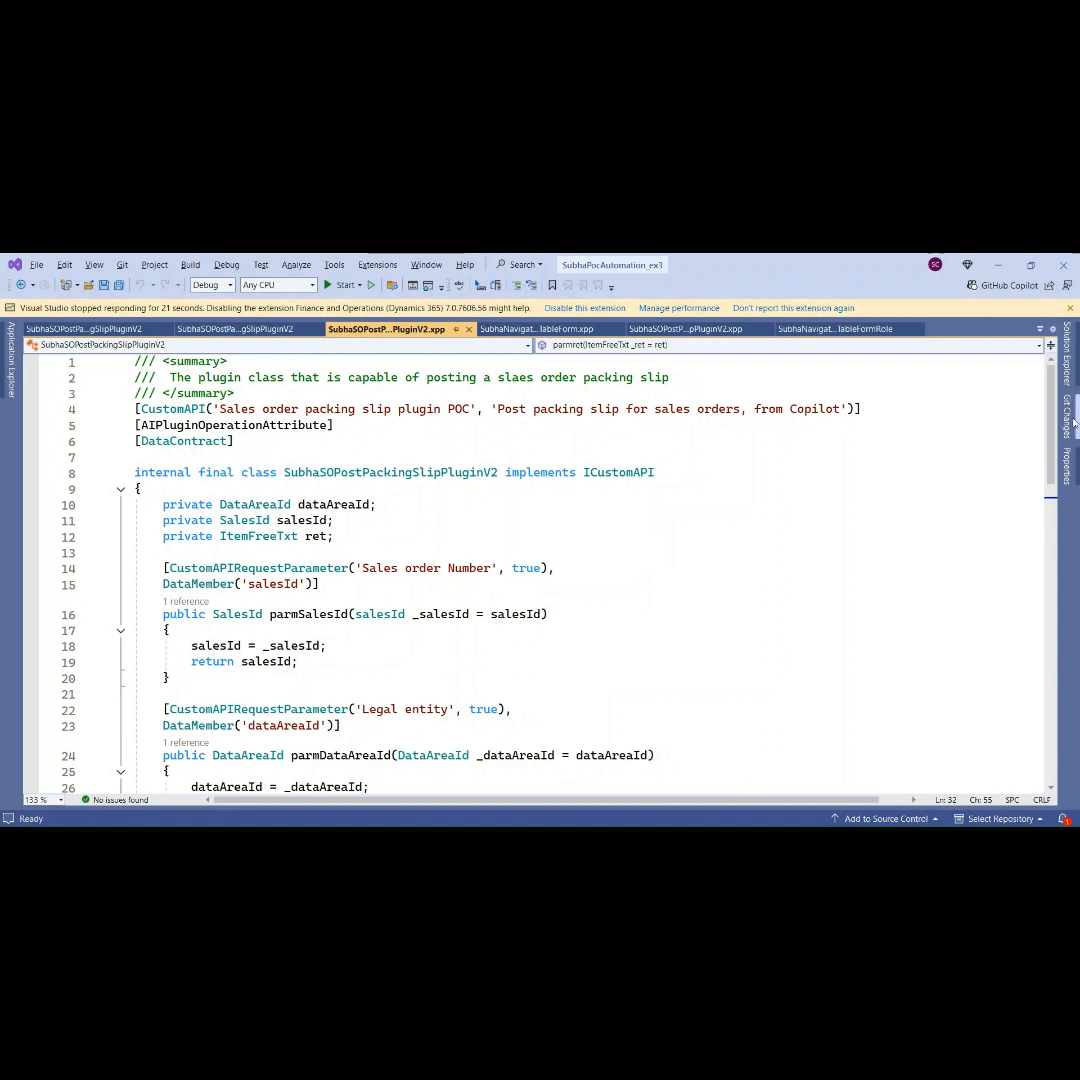
pyautogui.click(1068, 355)
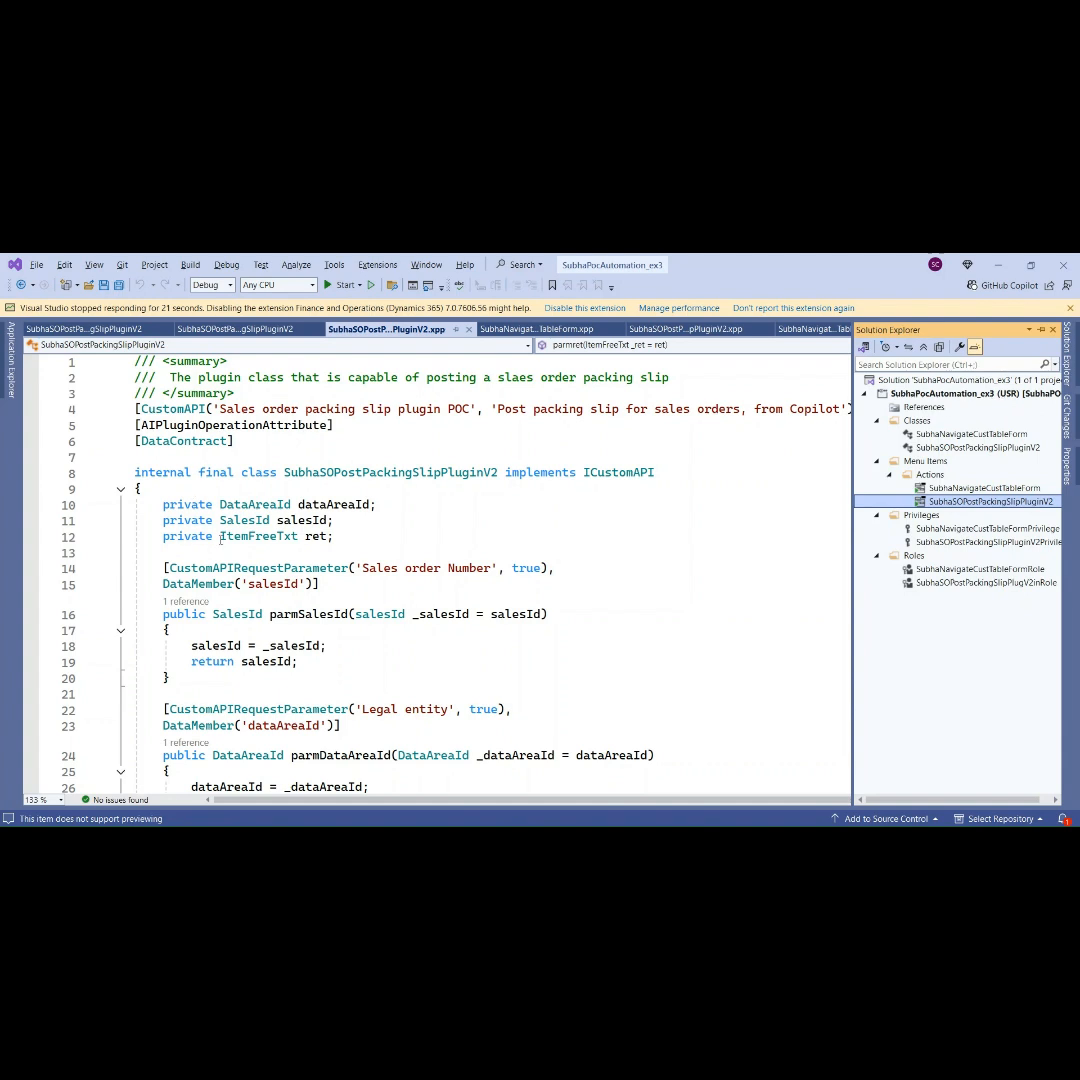
pyautogui.click(245, 443)
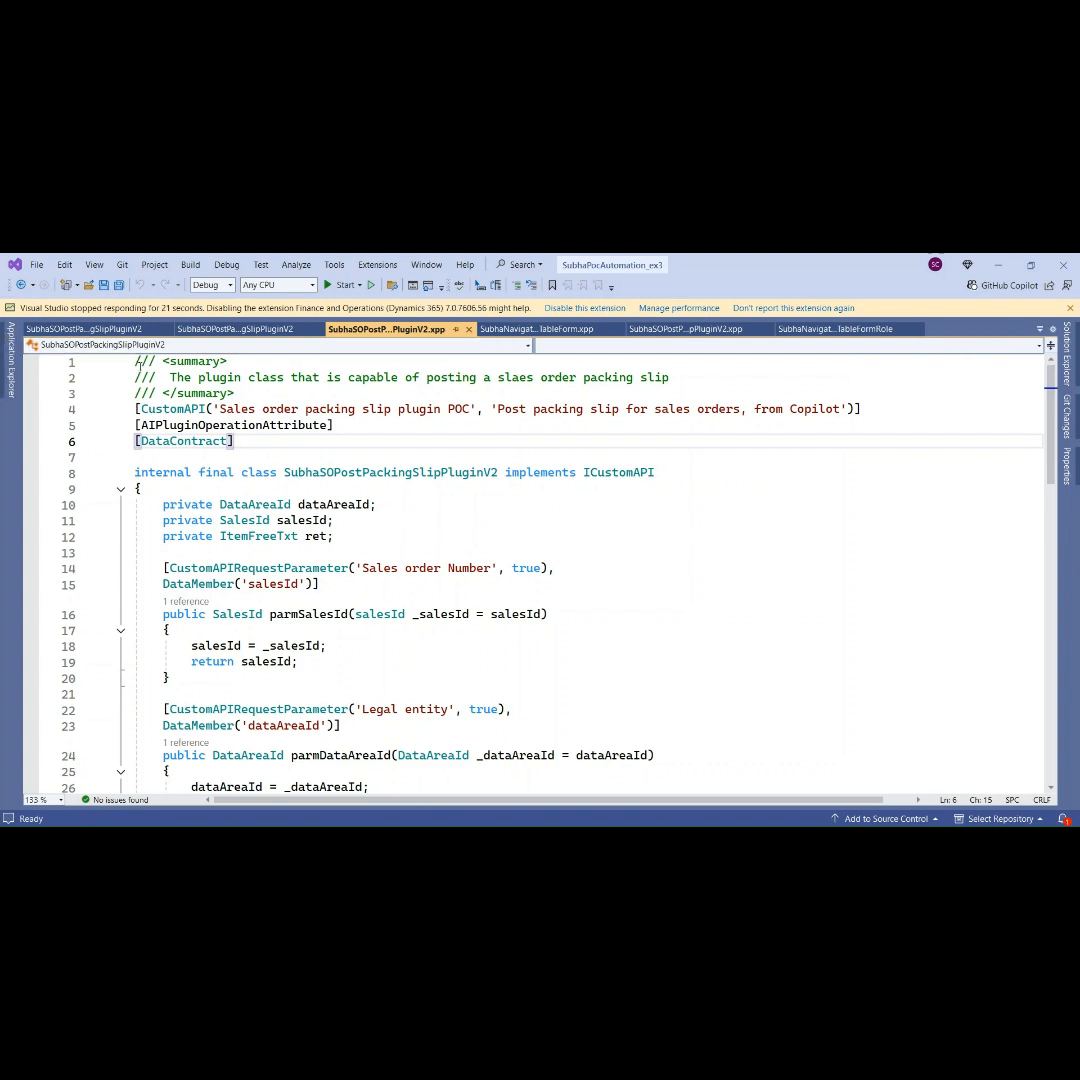
# Examine the CustomAPI, AIPluginOperationAttribute and DataContract attributes and the declaration of the SubhaSOPostPackingSlipPluginV2 class
pyautogui.doubleClick(172, 409)
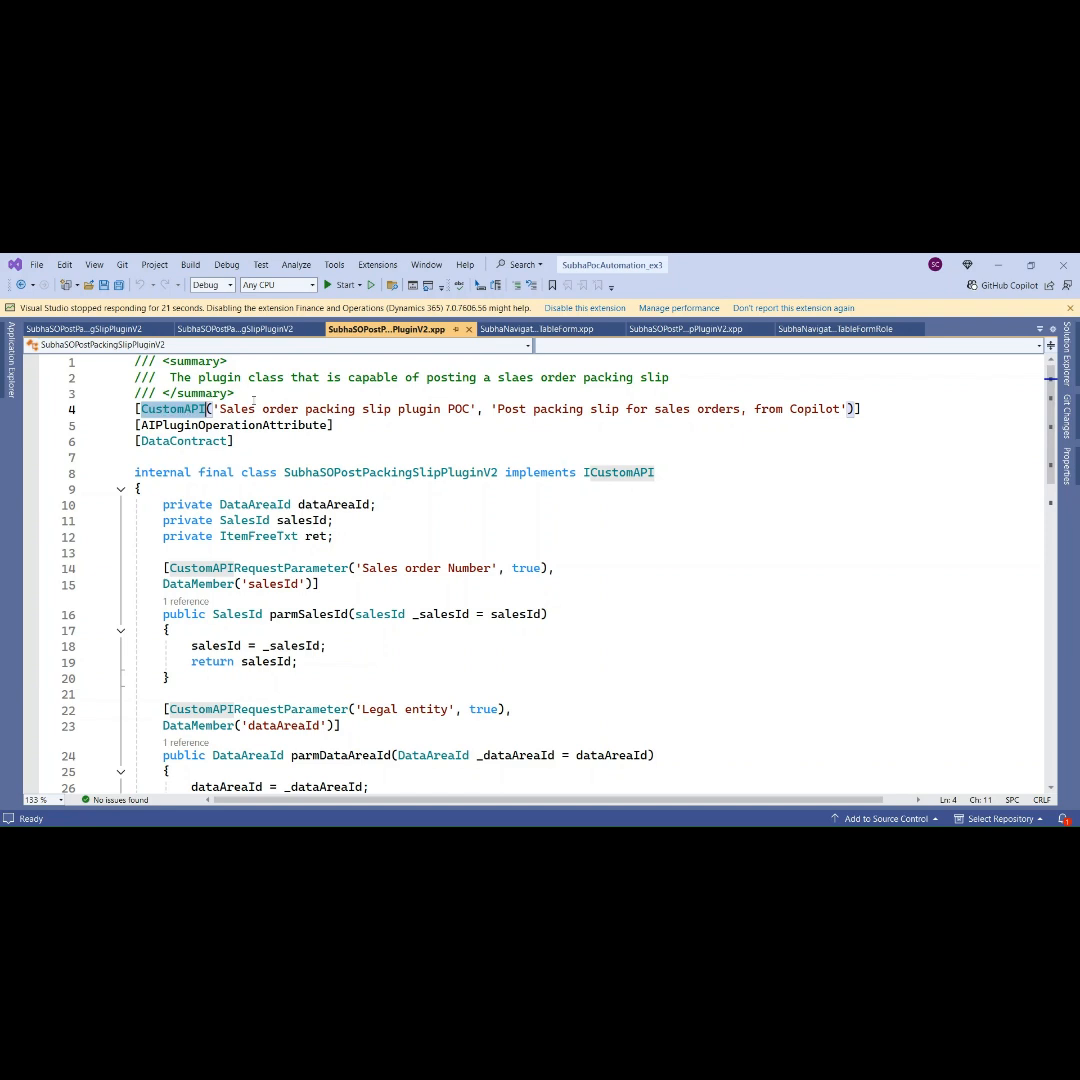
pyautogui.click(219, 409)
pyautogui.moveTo(219, 409); pyautogui.dragTo(470, 410)
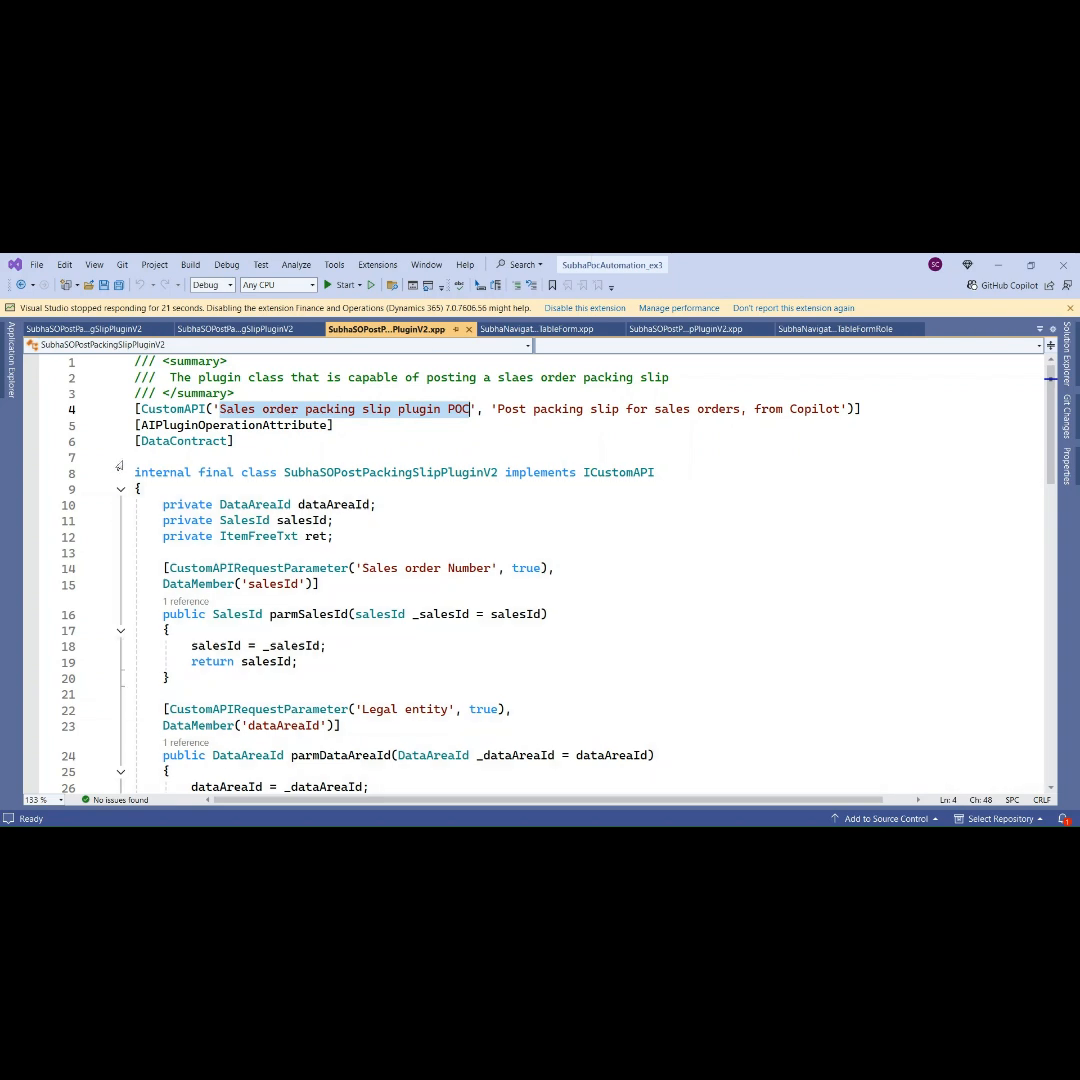
pyautogui.doubleClick(233, 425)
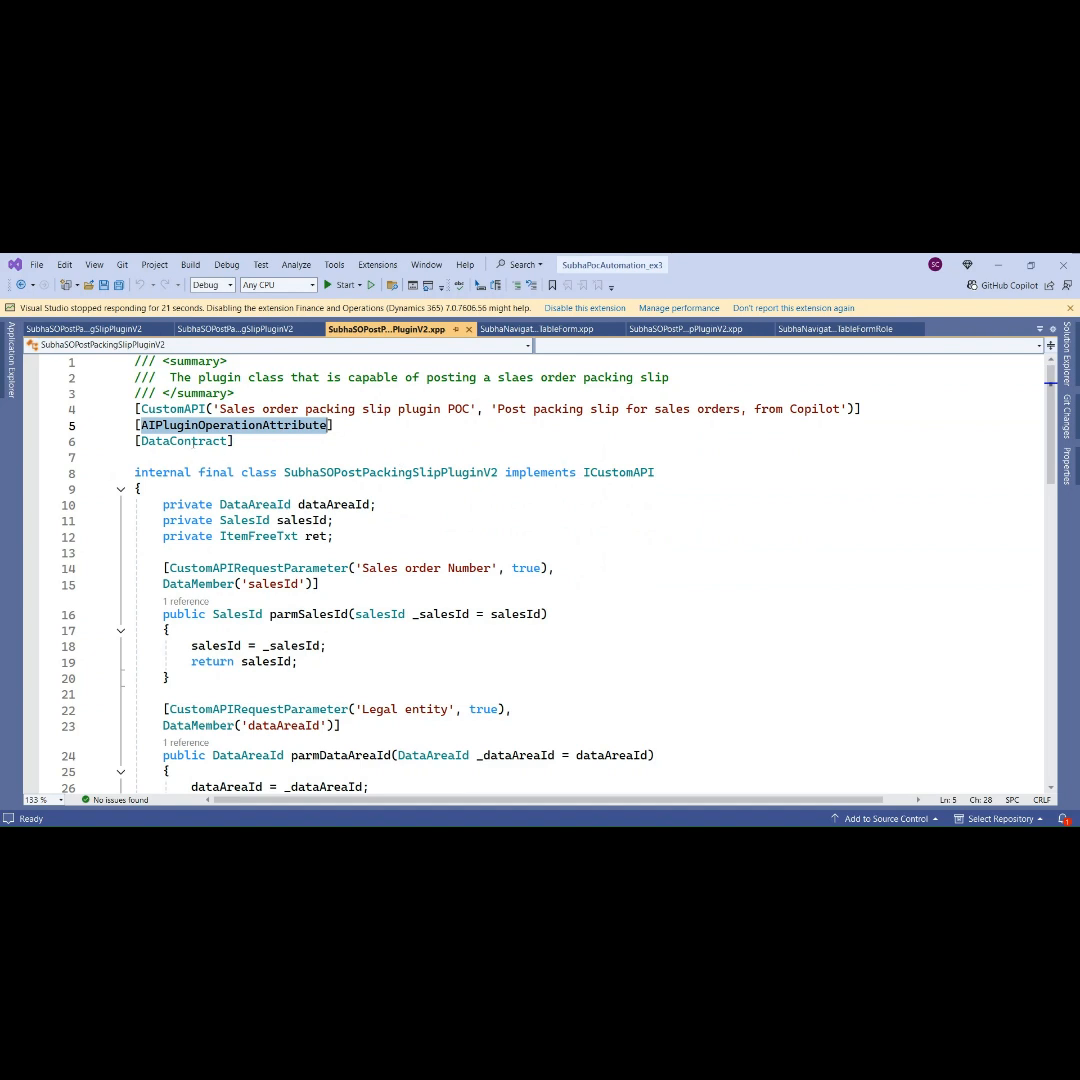
pyautogui.doubleClick(190, 441)
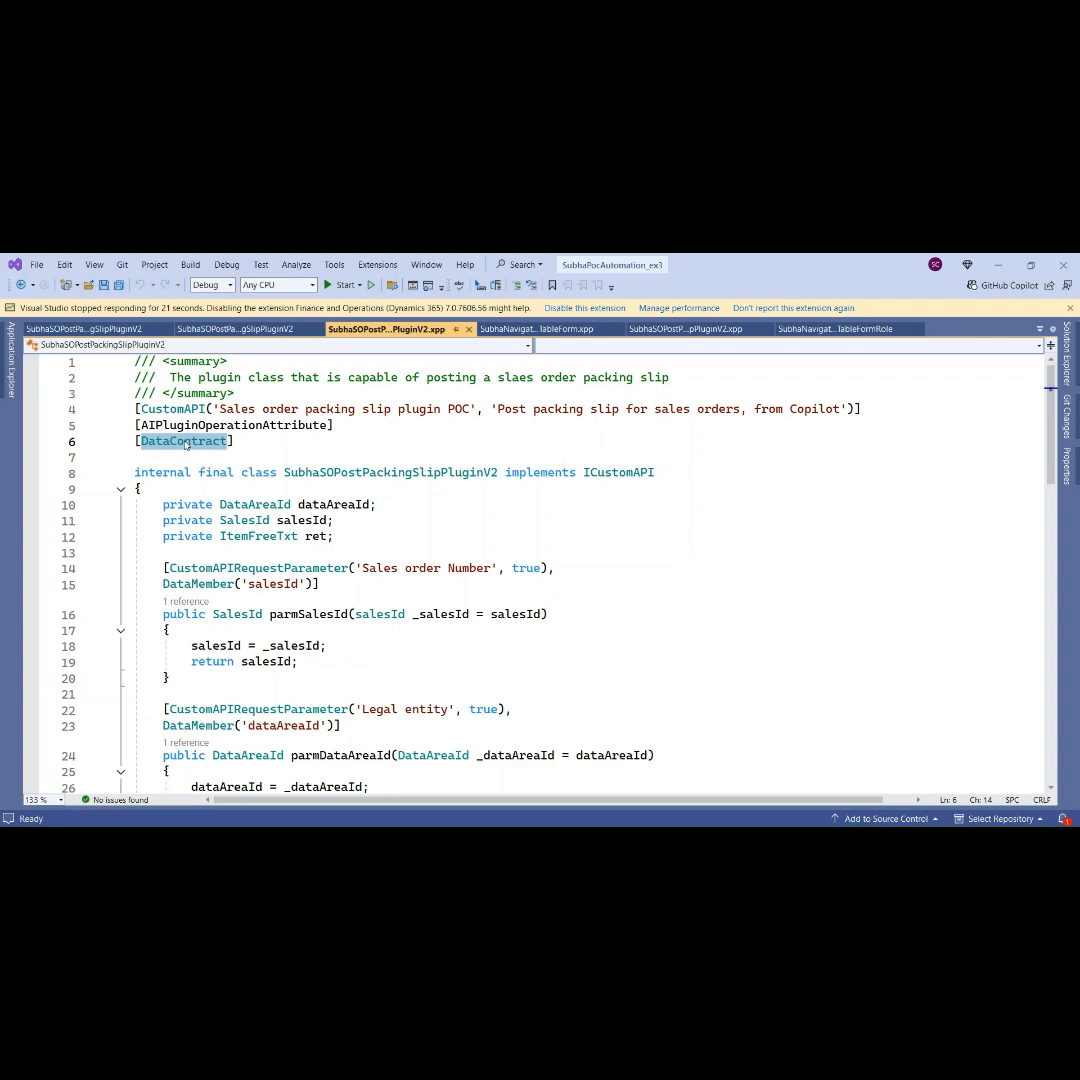
pyautogui.doubleClick(535, 474)
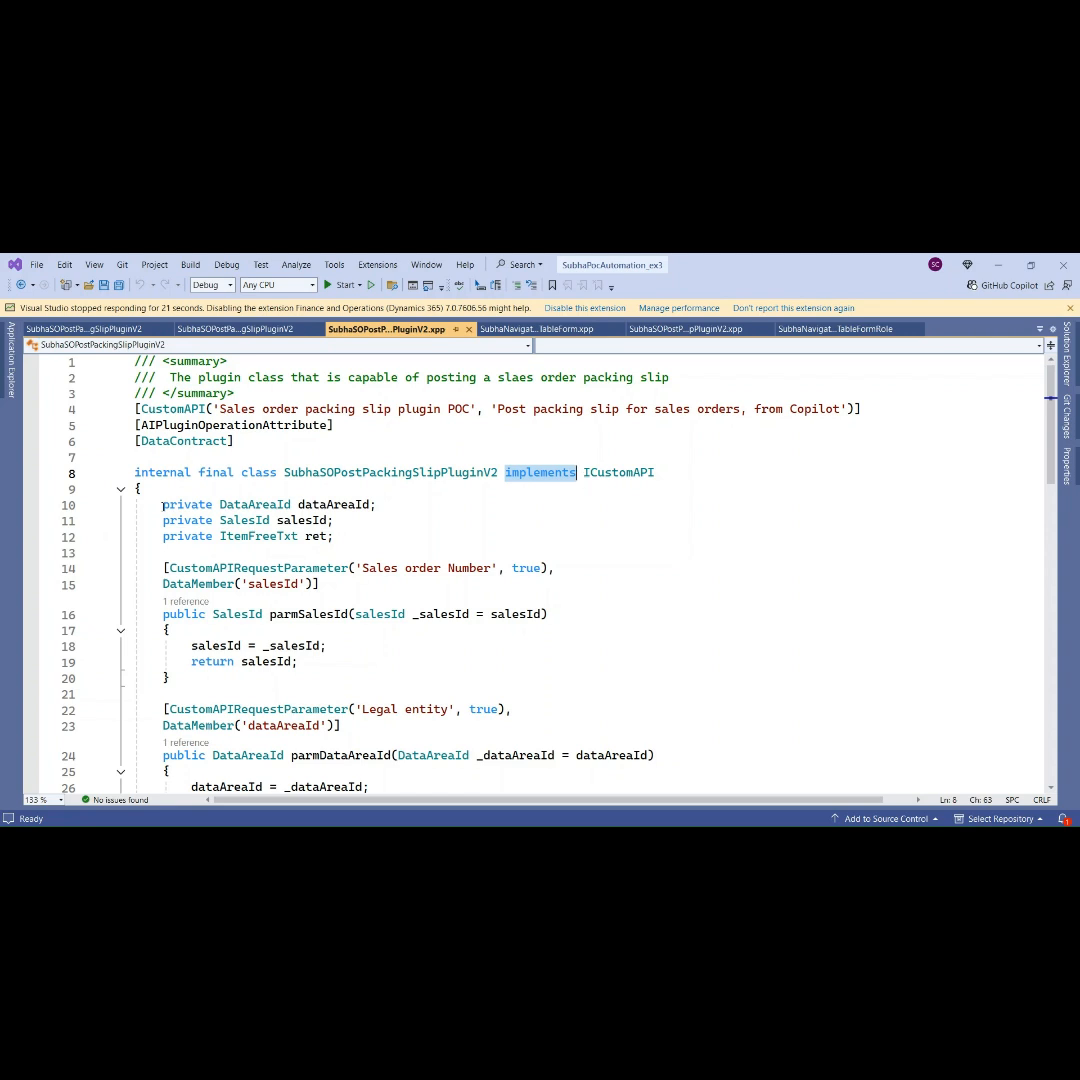
# Examine the plugin class's private variables dataAreaId, salesId and ret, including the ItemFreeTxt type
pyautogui.click(348, 505)
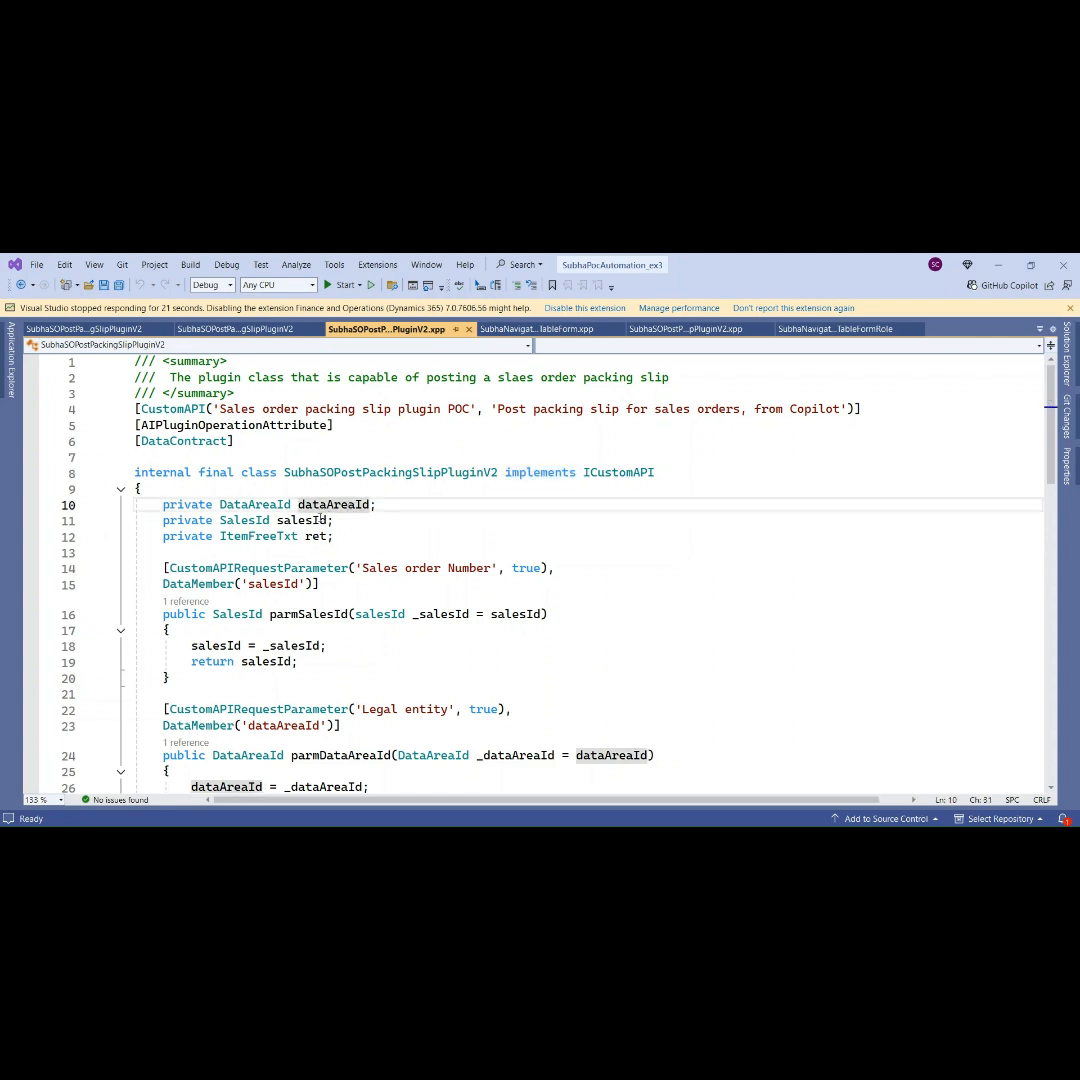
pyautogui.click(314, 520)
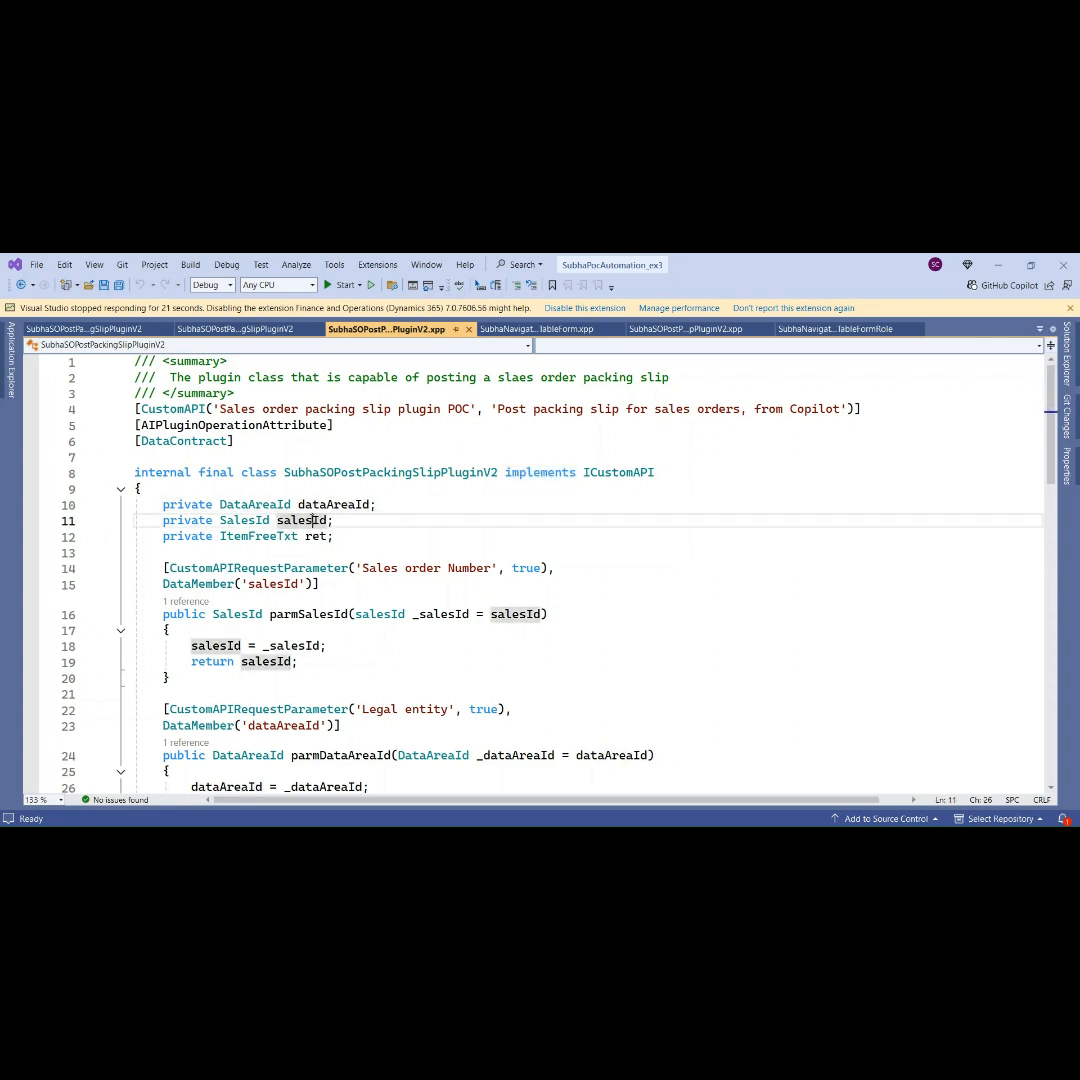
pyautogui.click(309, 537)
pyautogui.doubleClick(258, 537)
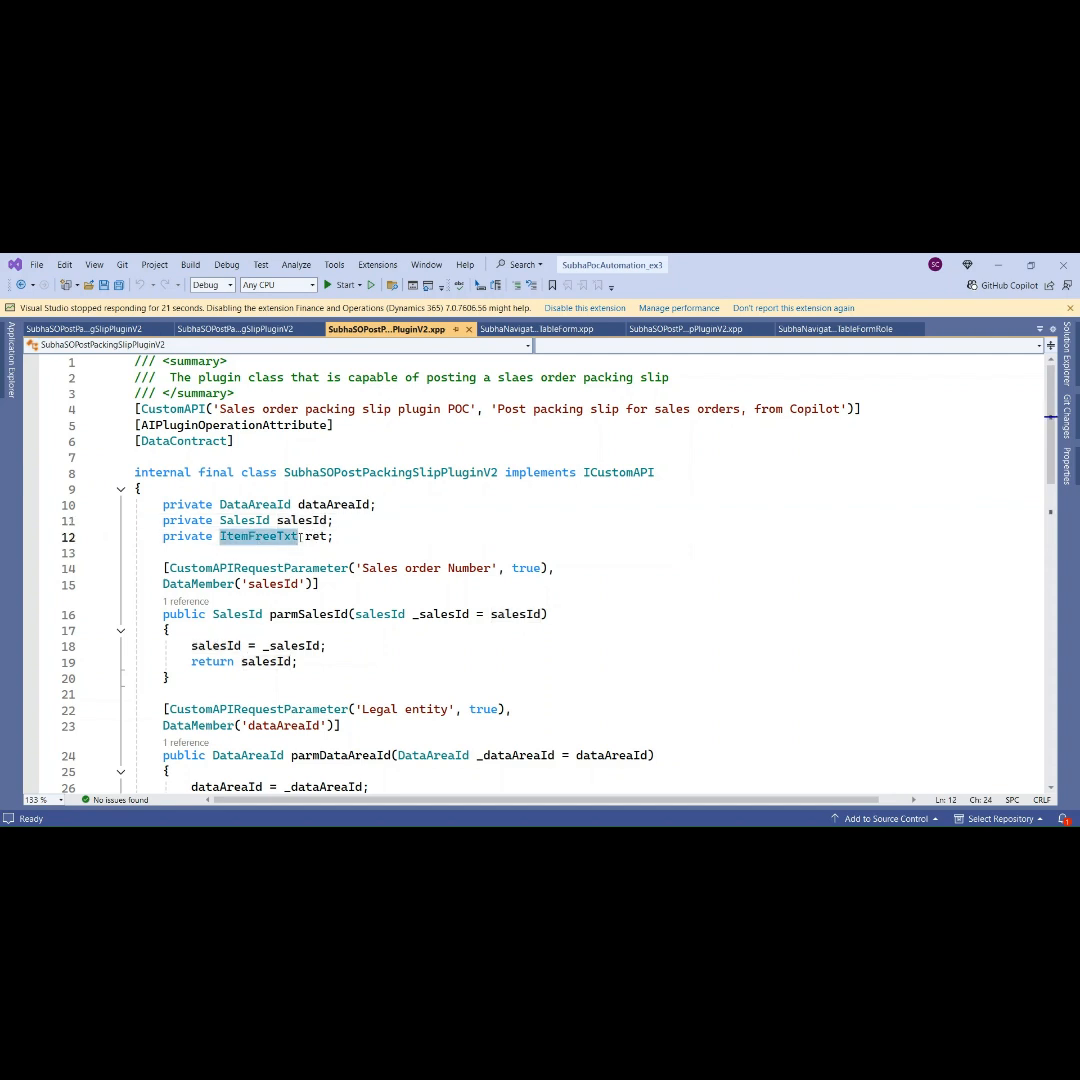
pyautogui.click(315, 537)
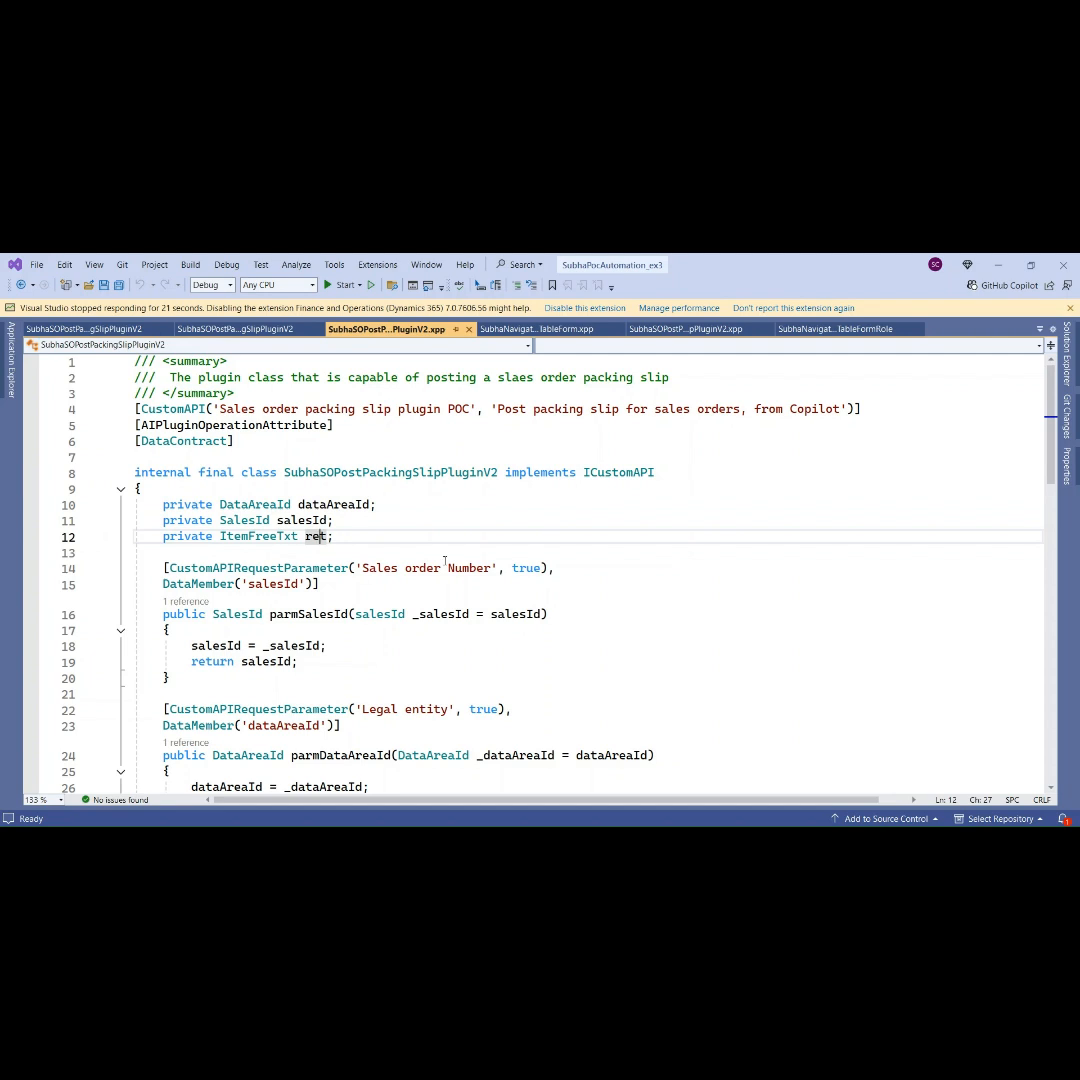
# Examine the parmSalesId method and its CustomAPIRequestParameter attribute for the sales order number
pyautogui.scroll(-2, 445, 561)
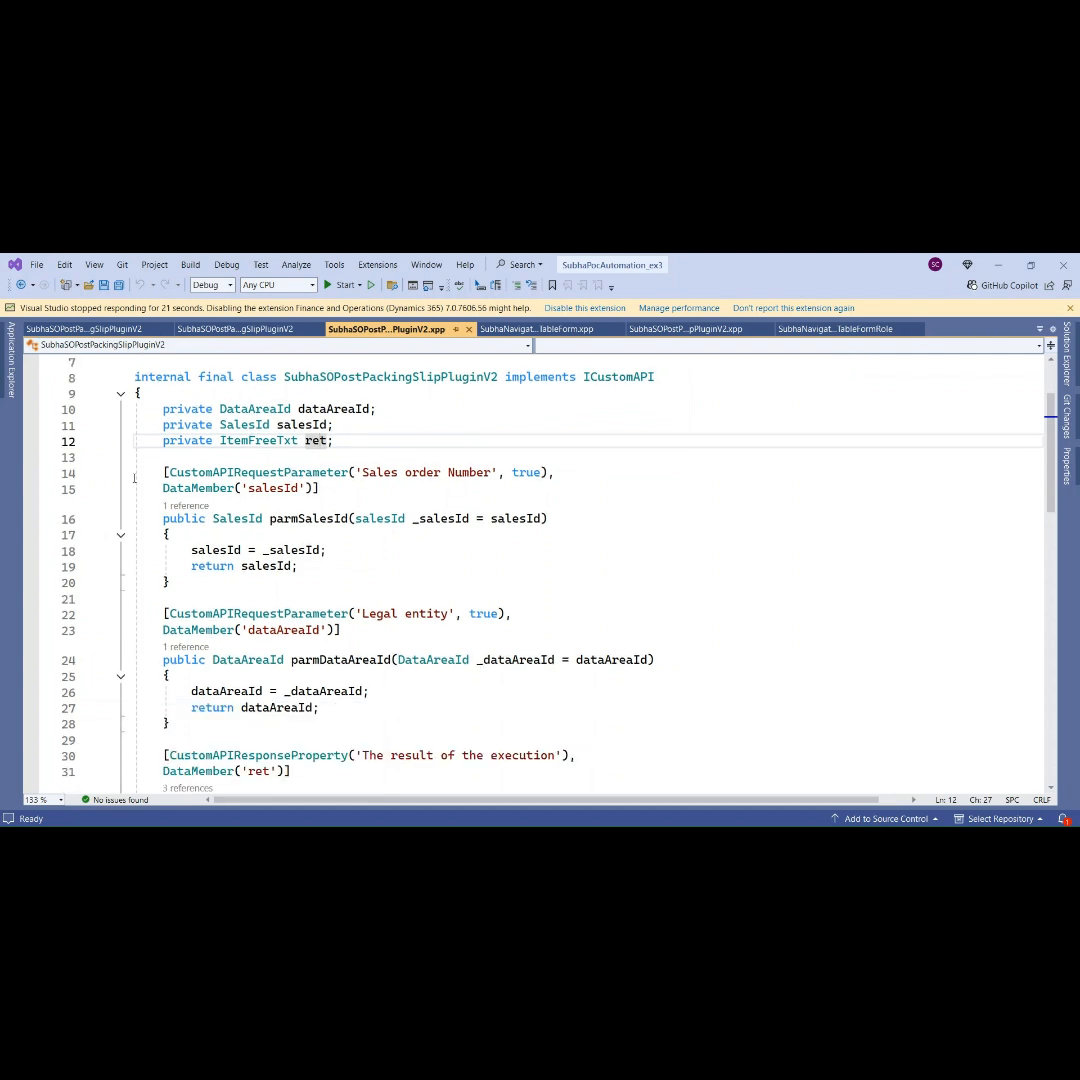
pyautogui.doubleClick(186, 473)
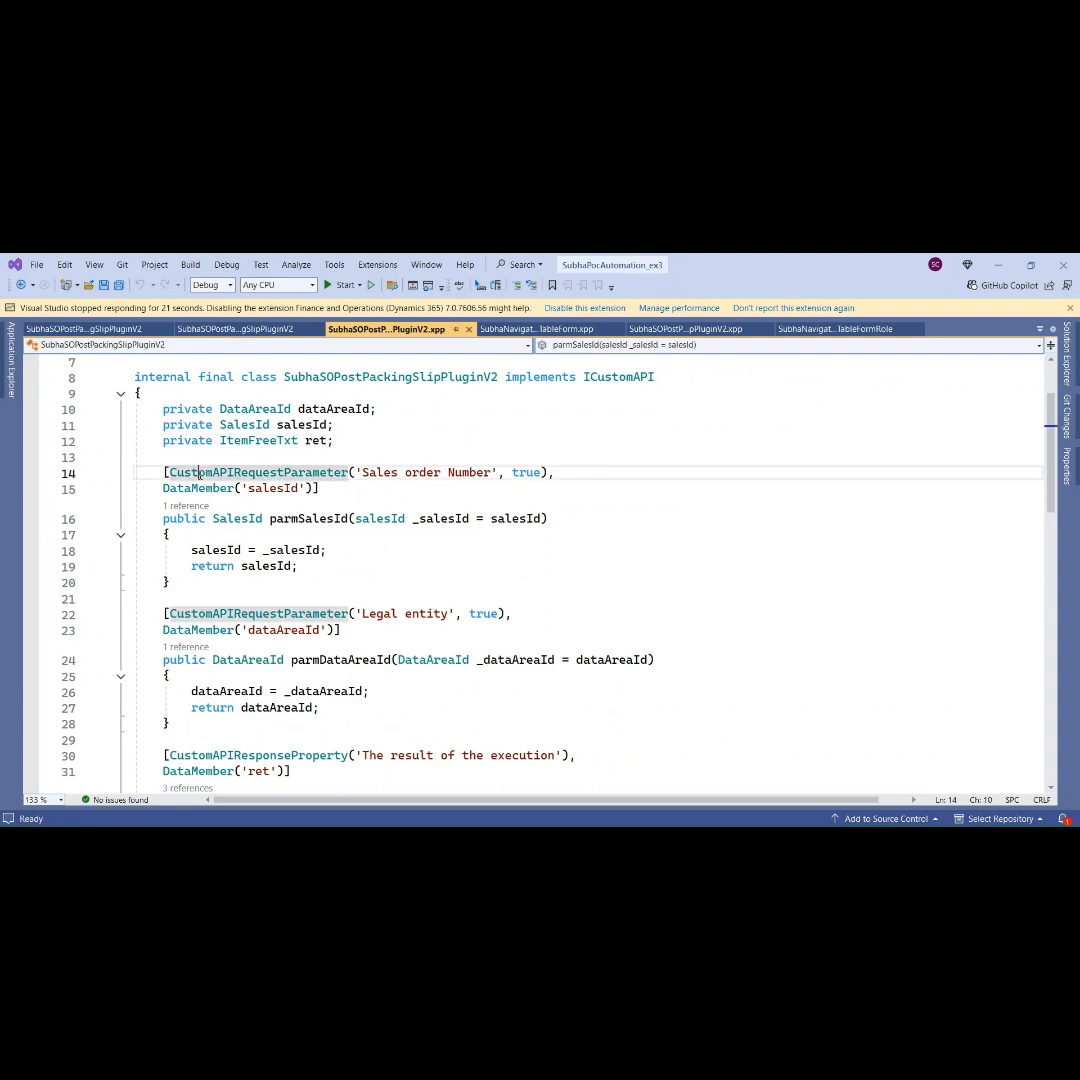
pyautogui.click(178, 585)
pyautogui.moveTo(167, 535); pyautogui.dragTo(164, 519)
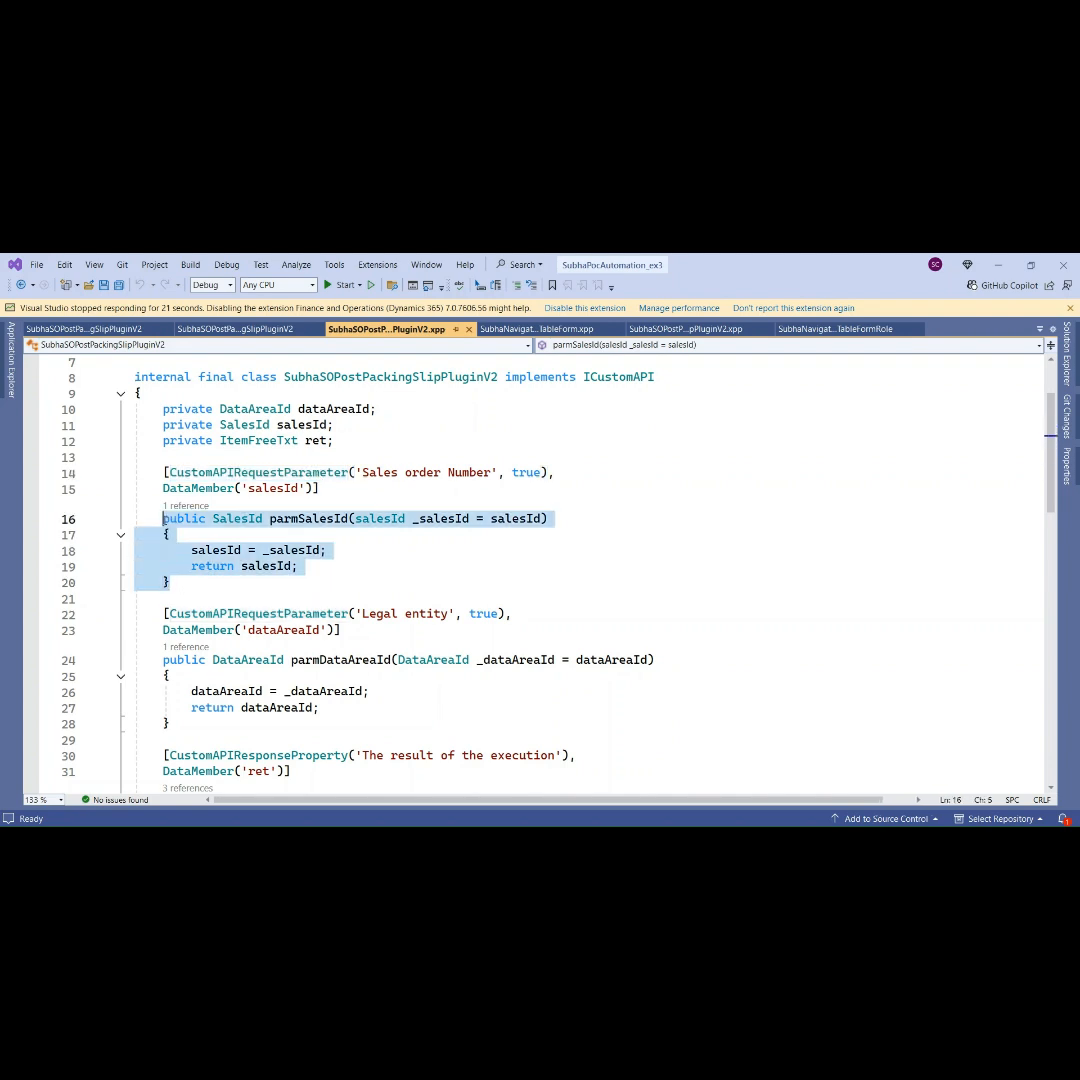
pyautogui.doubleClick(228, 474)
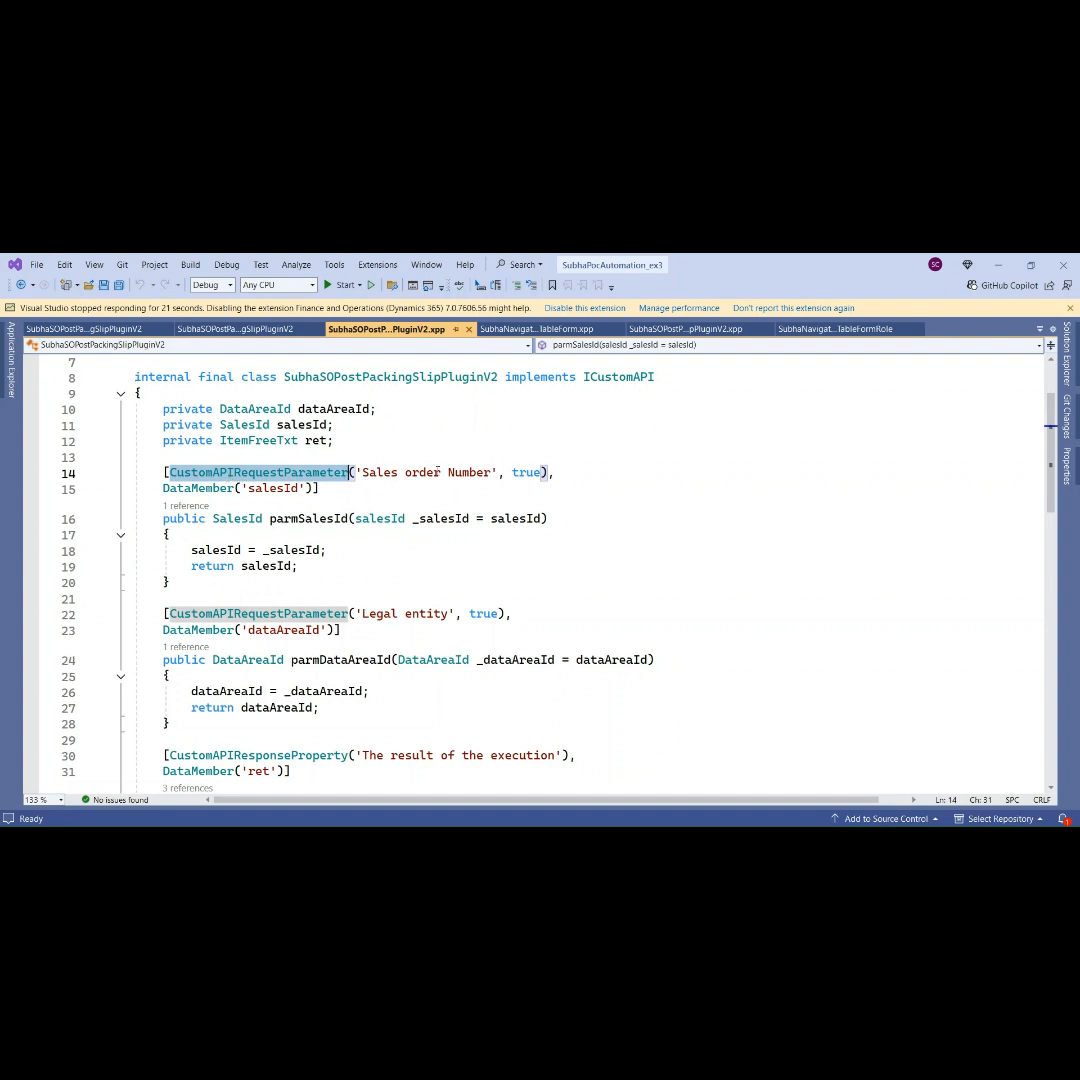
# Examine the run method, including the changecompany call, the SalesTable find and the salesFormLetter construction
pyautogui.scroll(-3, 234, 675)
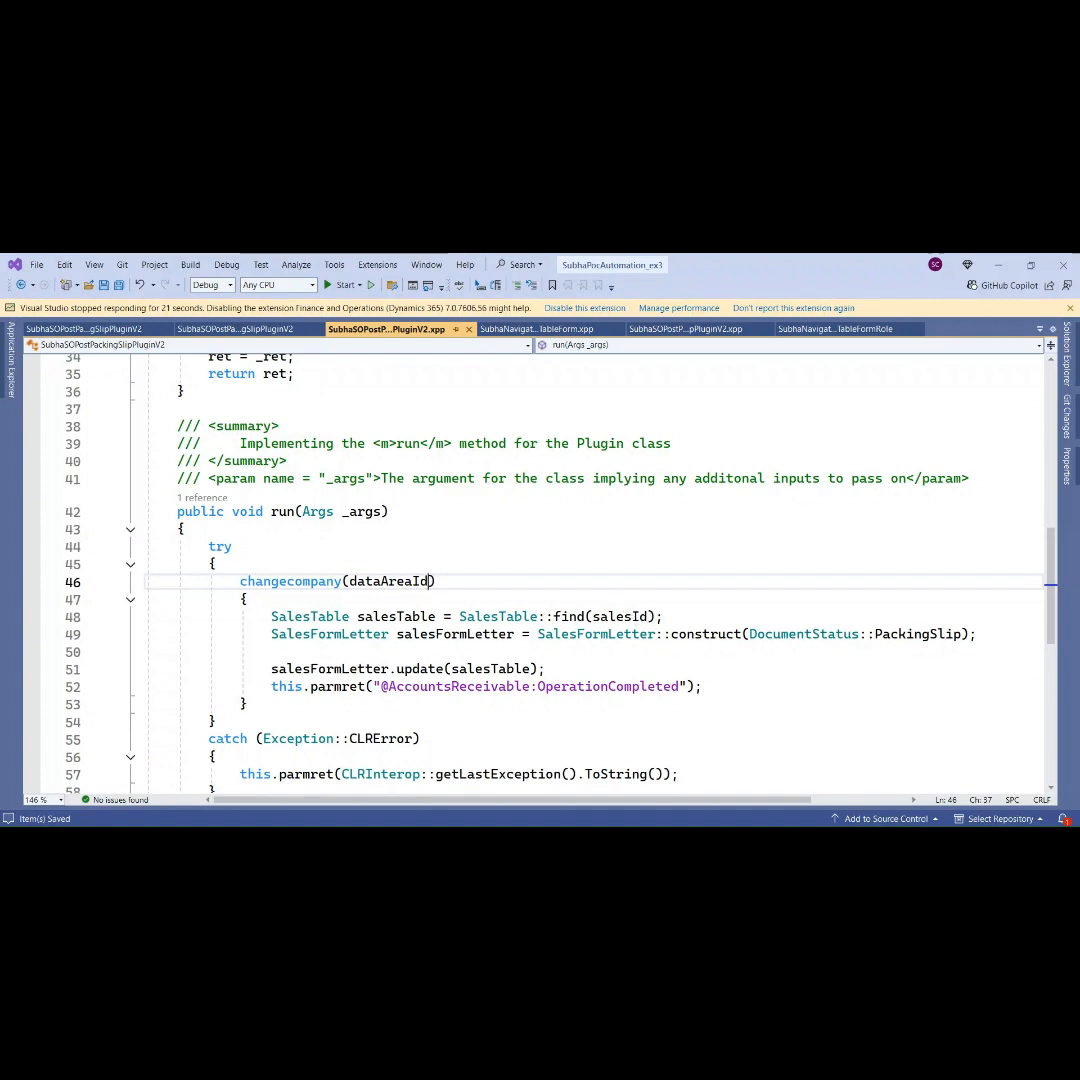
pyautogui.scroll(1, 180, 495)
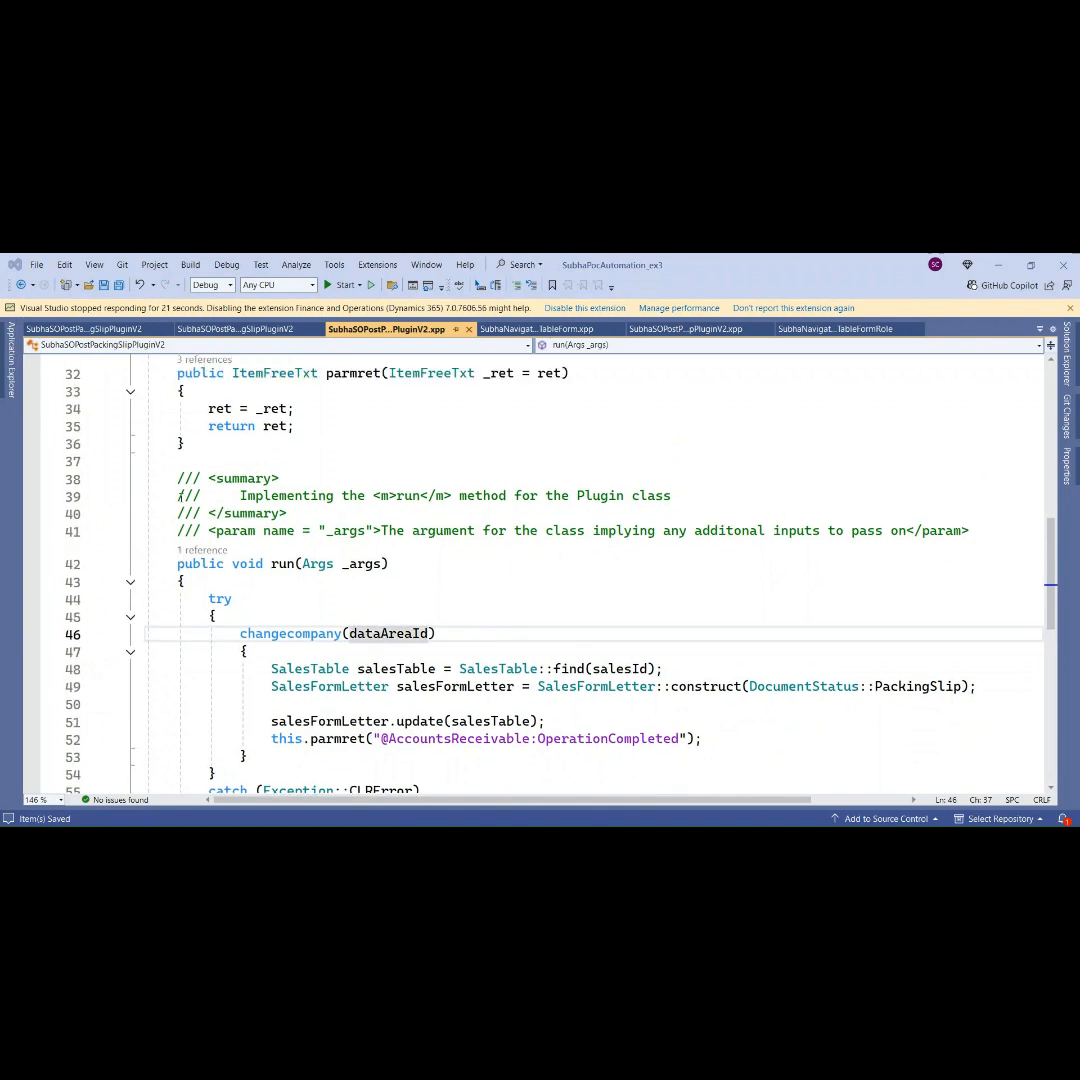
pyautogui.moveTo(177, 564); pyautogui.dragTo(395, 567)
pyautogui.scroll(-2, 453, 605)
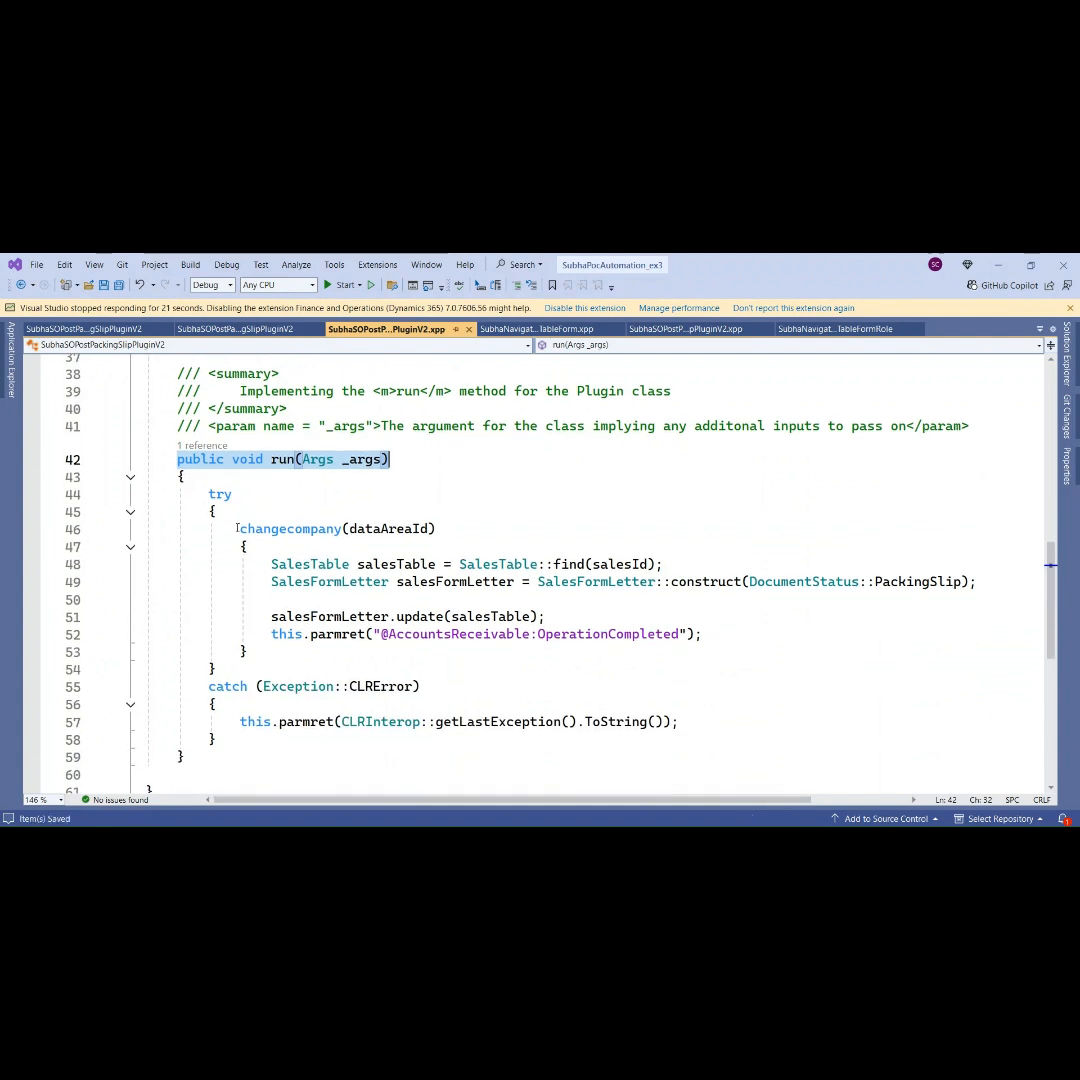
pyautogui.click(240, 528)
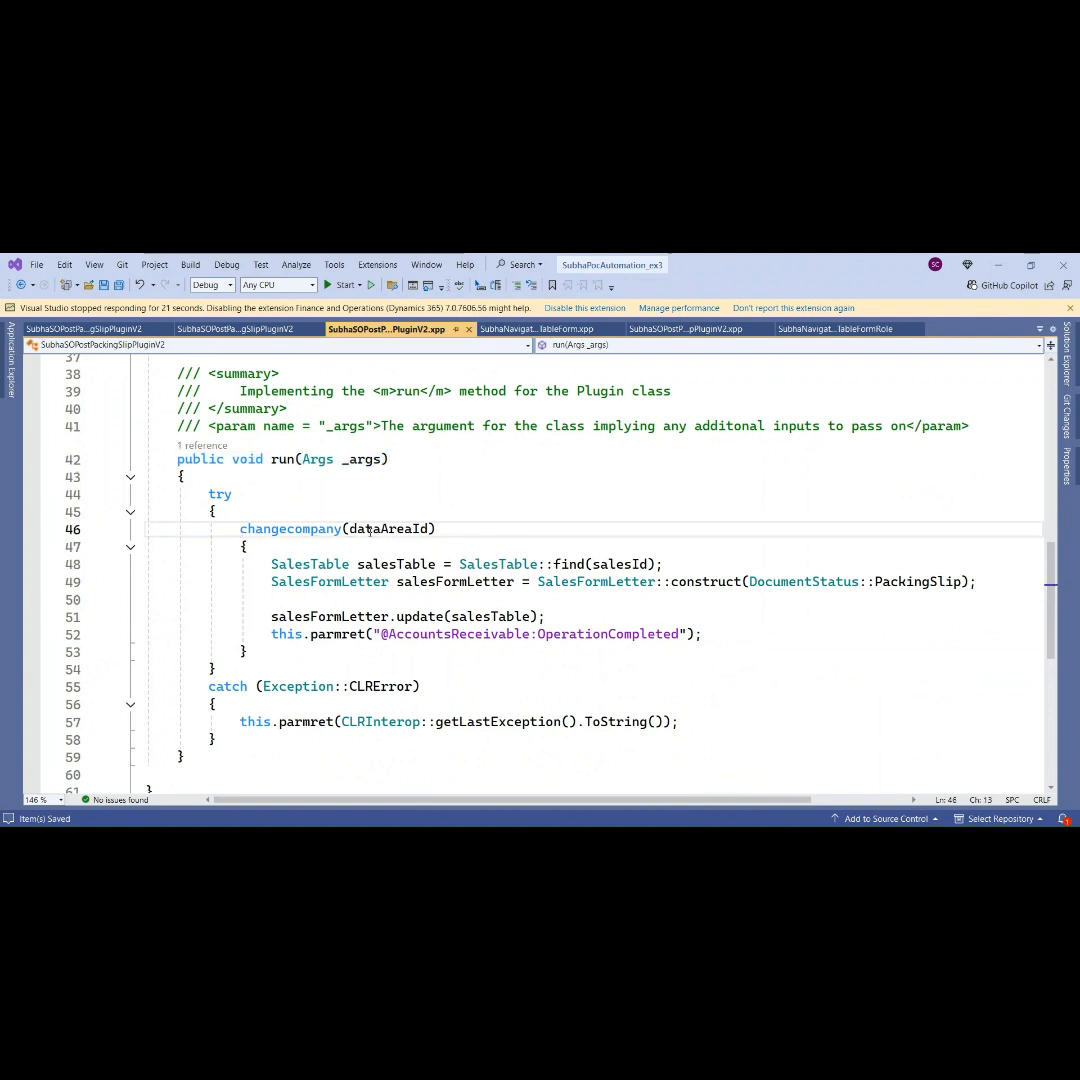
pyautogui.click(389, 528)
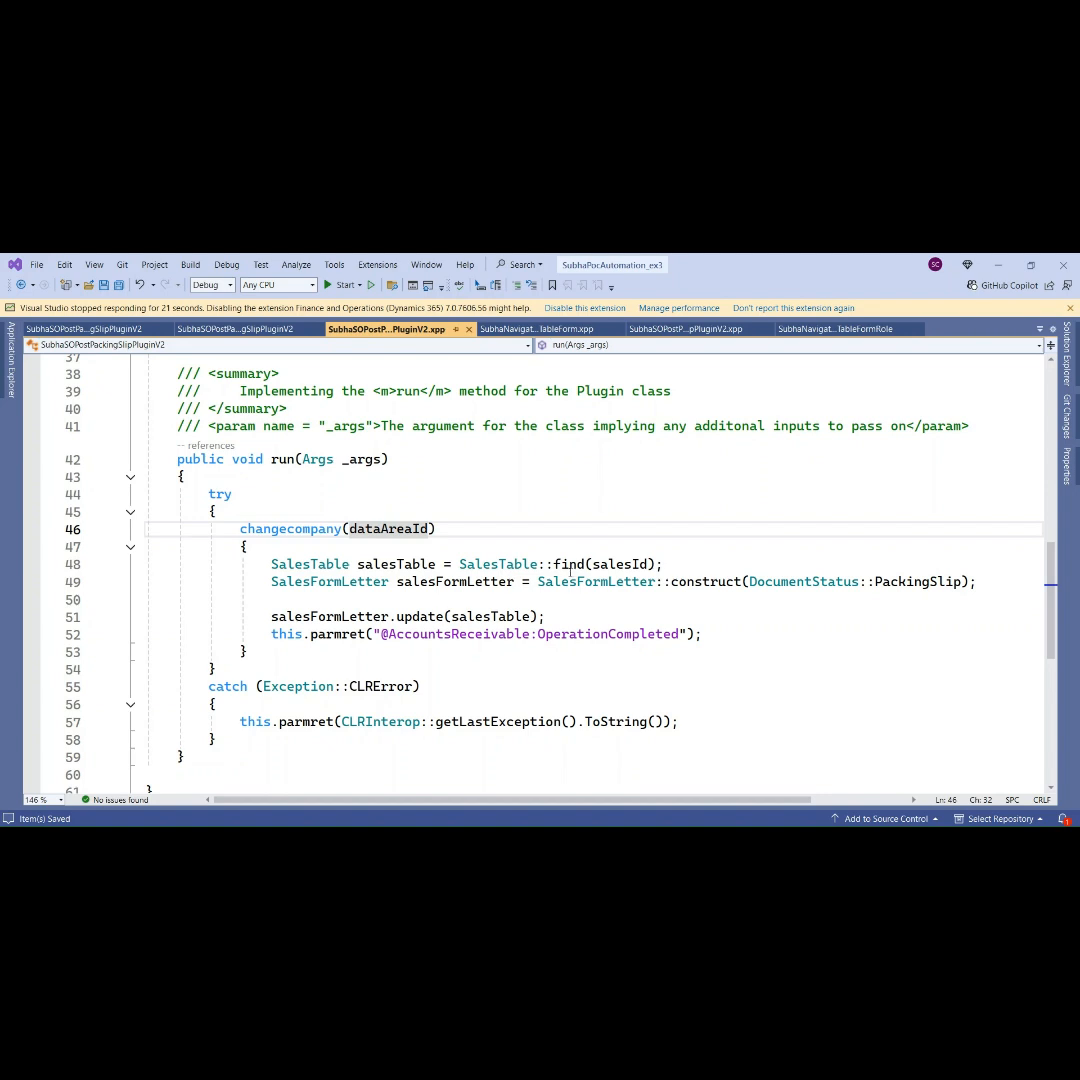
pyautogui.click(554, 565)
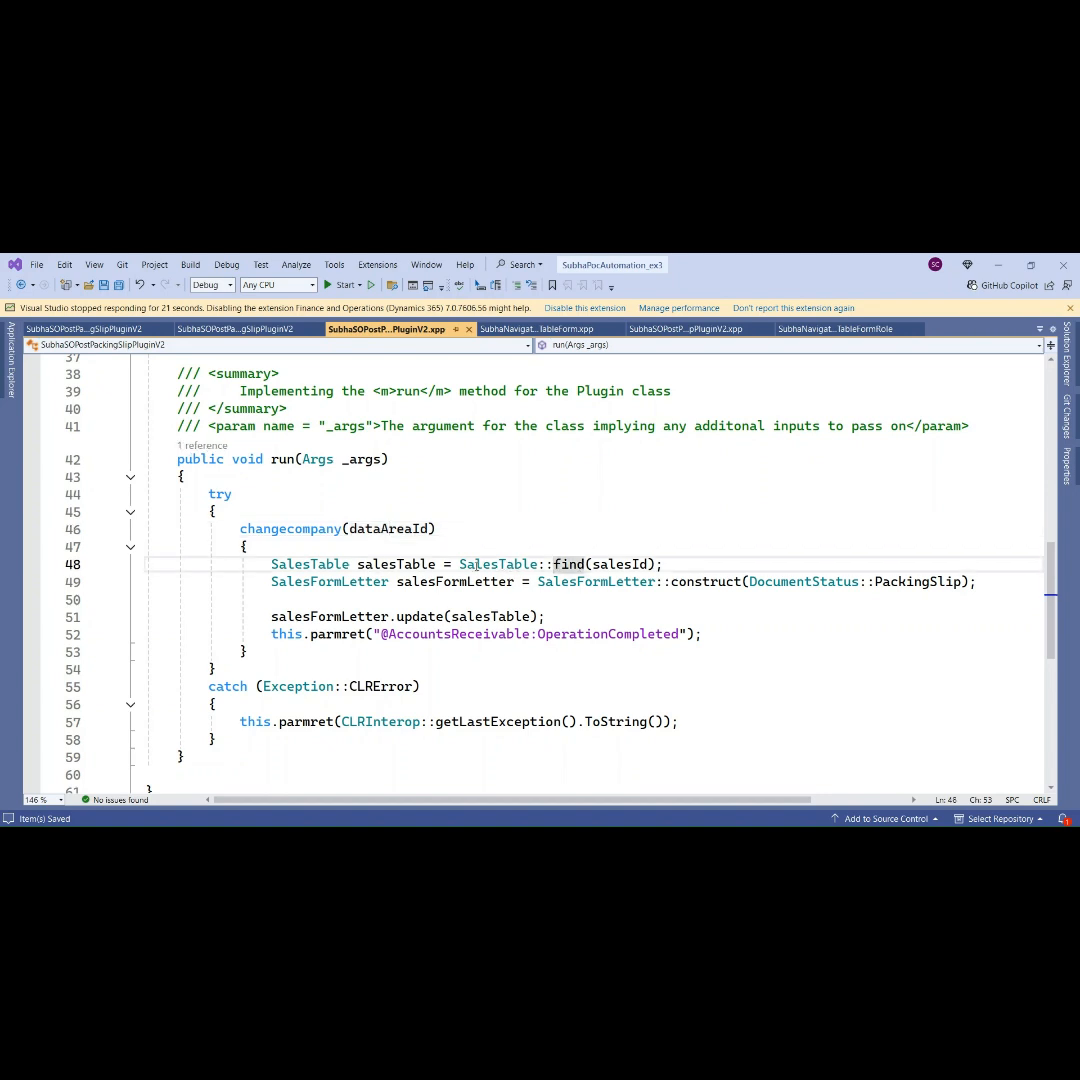
pyautogui.doubleClick(449, 582)
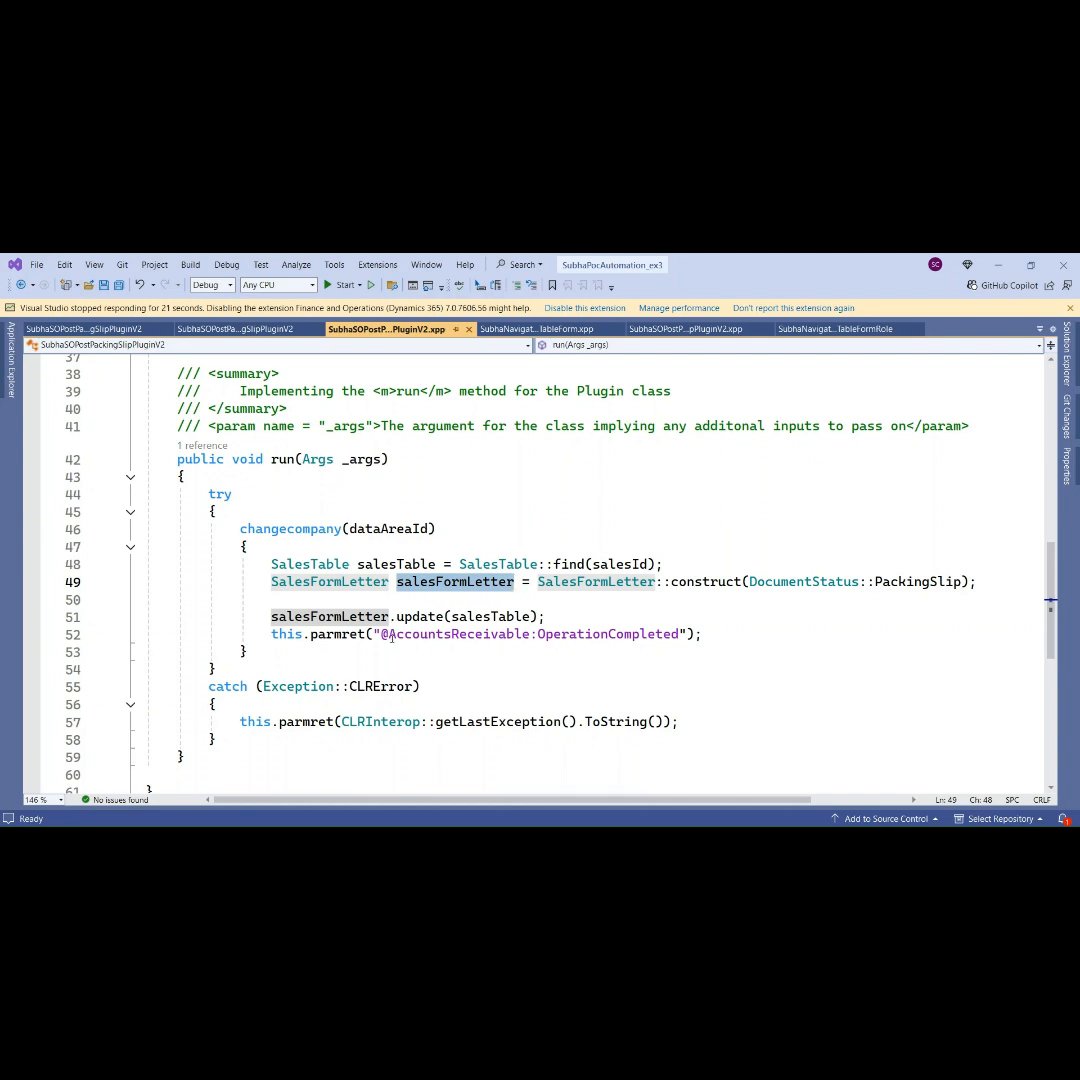
# Open the SubhaSOPostPackingSlipPluginV2 action menu item and inspect its Object property
pyautogui.click(1065, 365)
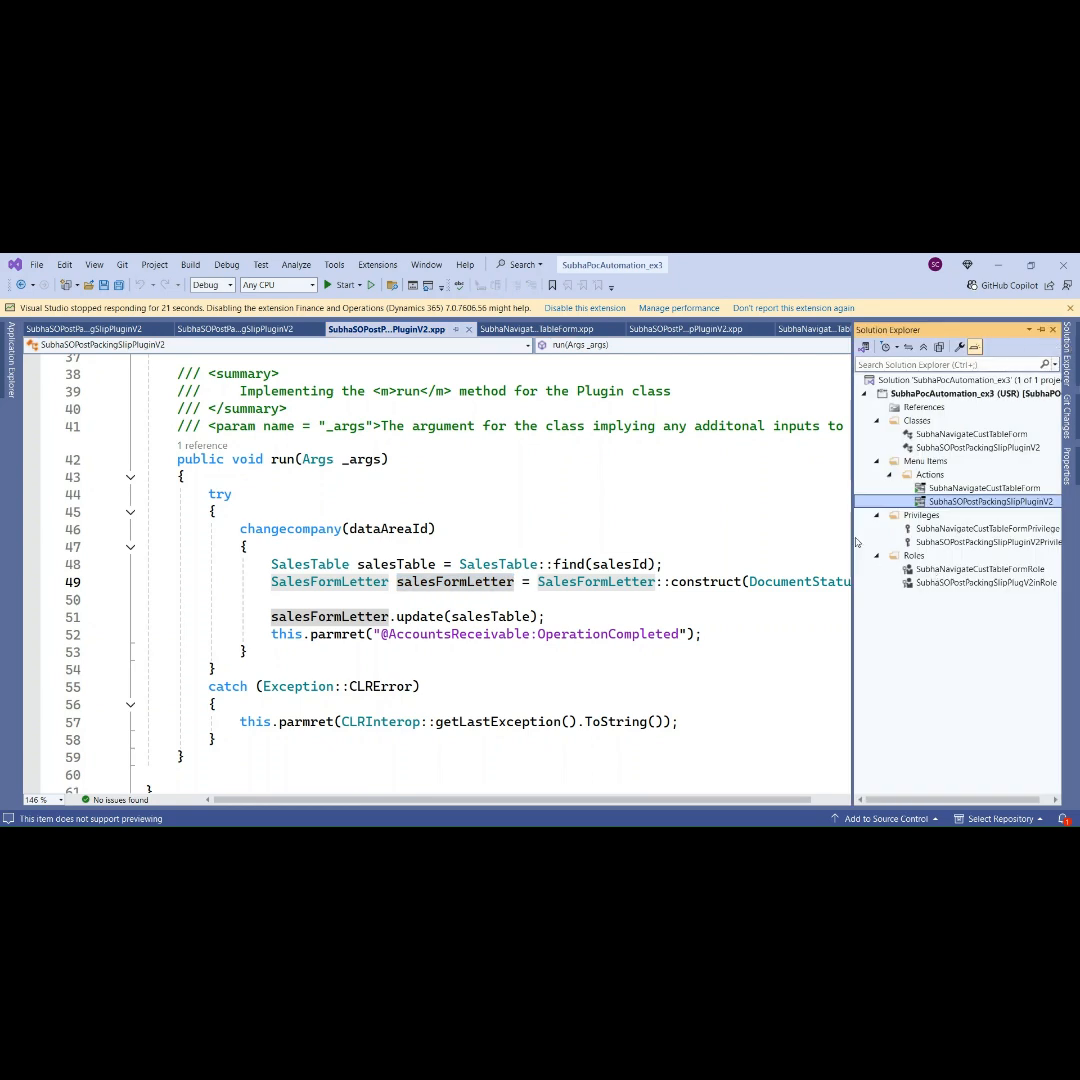
pyautogui.doubleClick(946, 503)
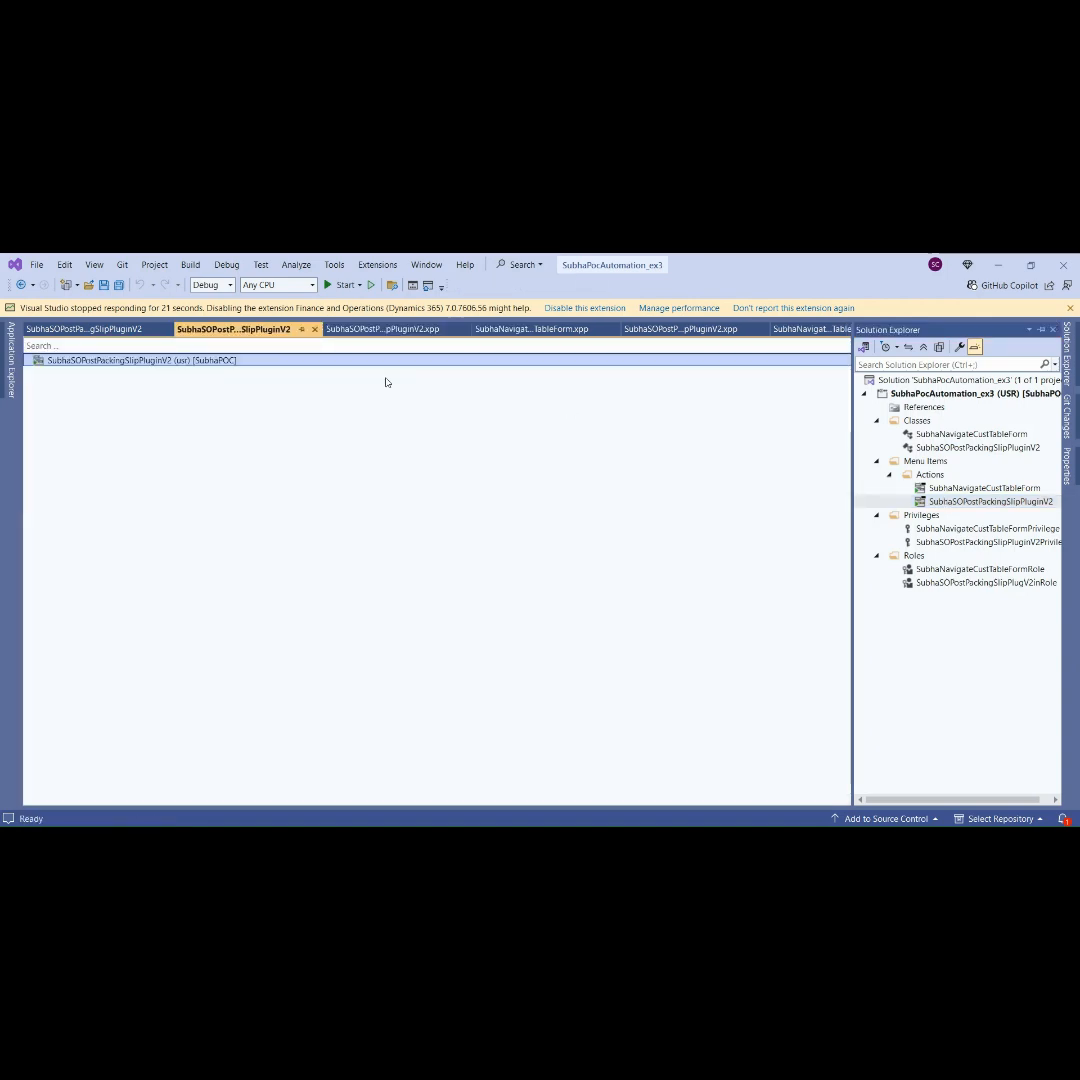
pyautogui.click(1064, 470)
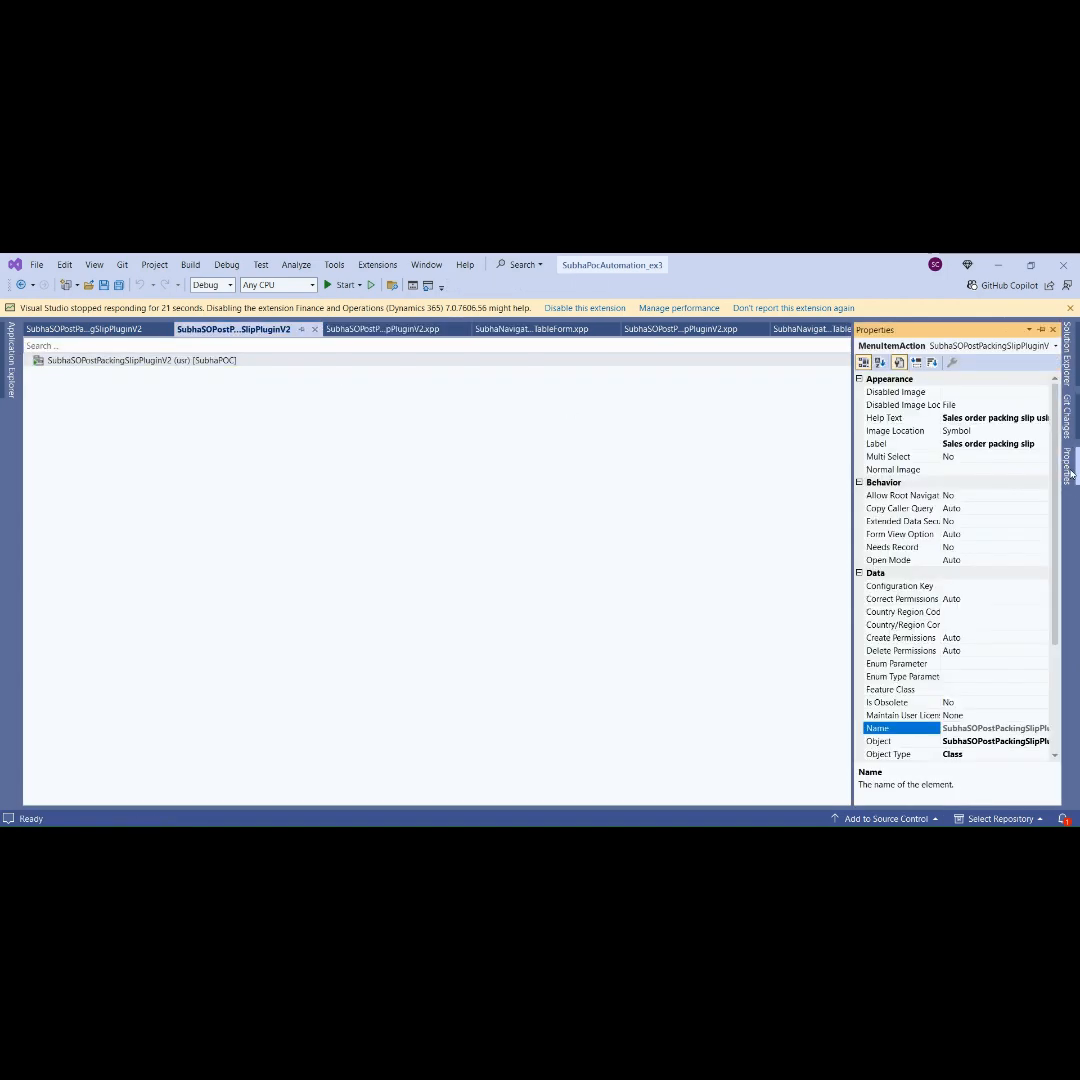
pyautogui.click(885, 743)
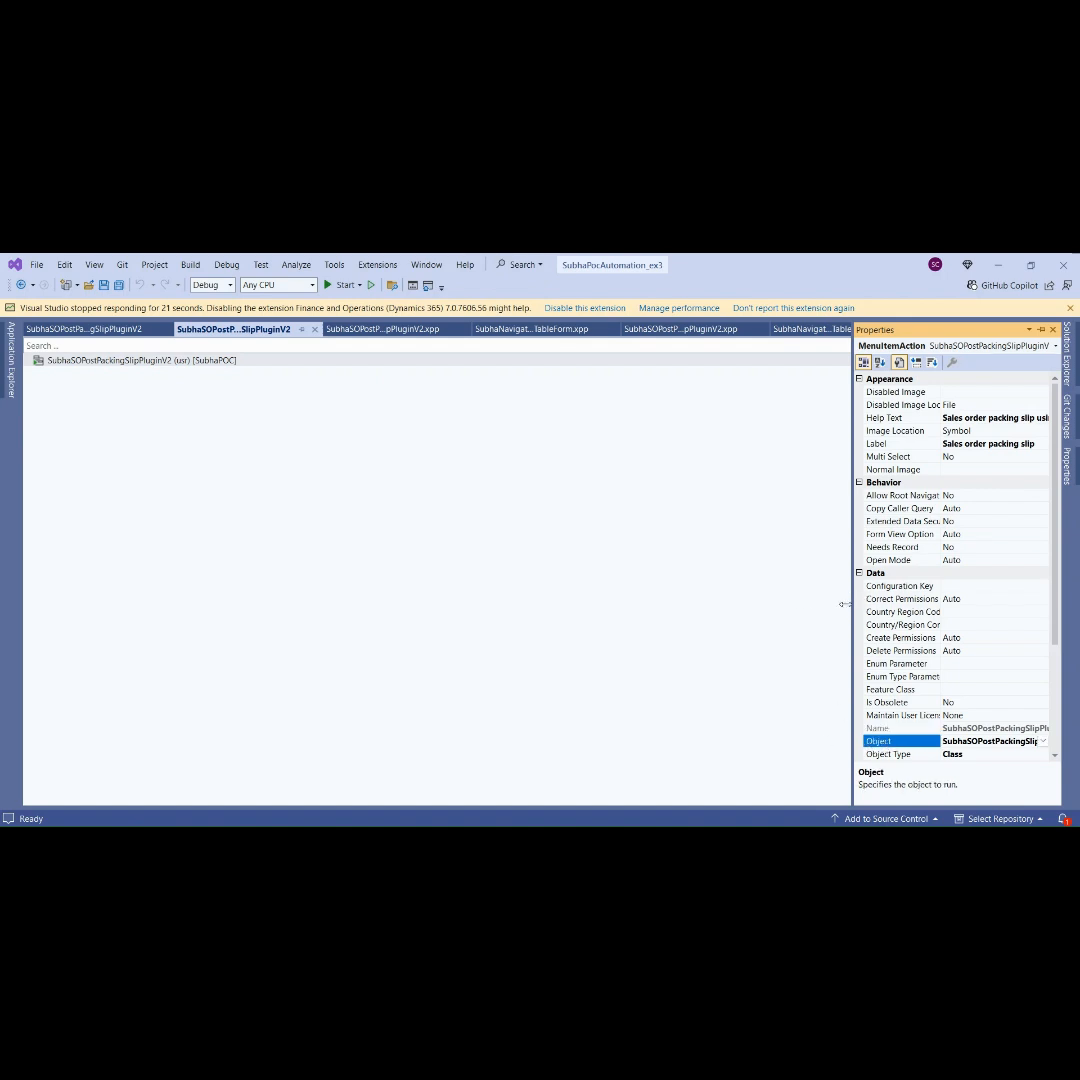
pyautogui.moveTo(855, 608); pyautogui.dragTo(802, 608)
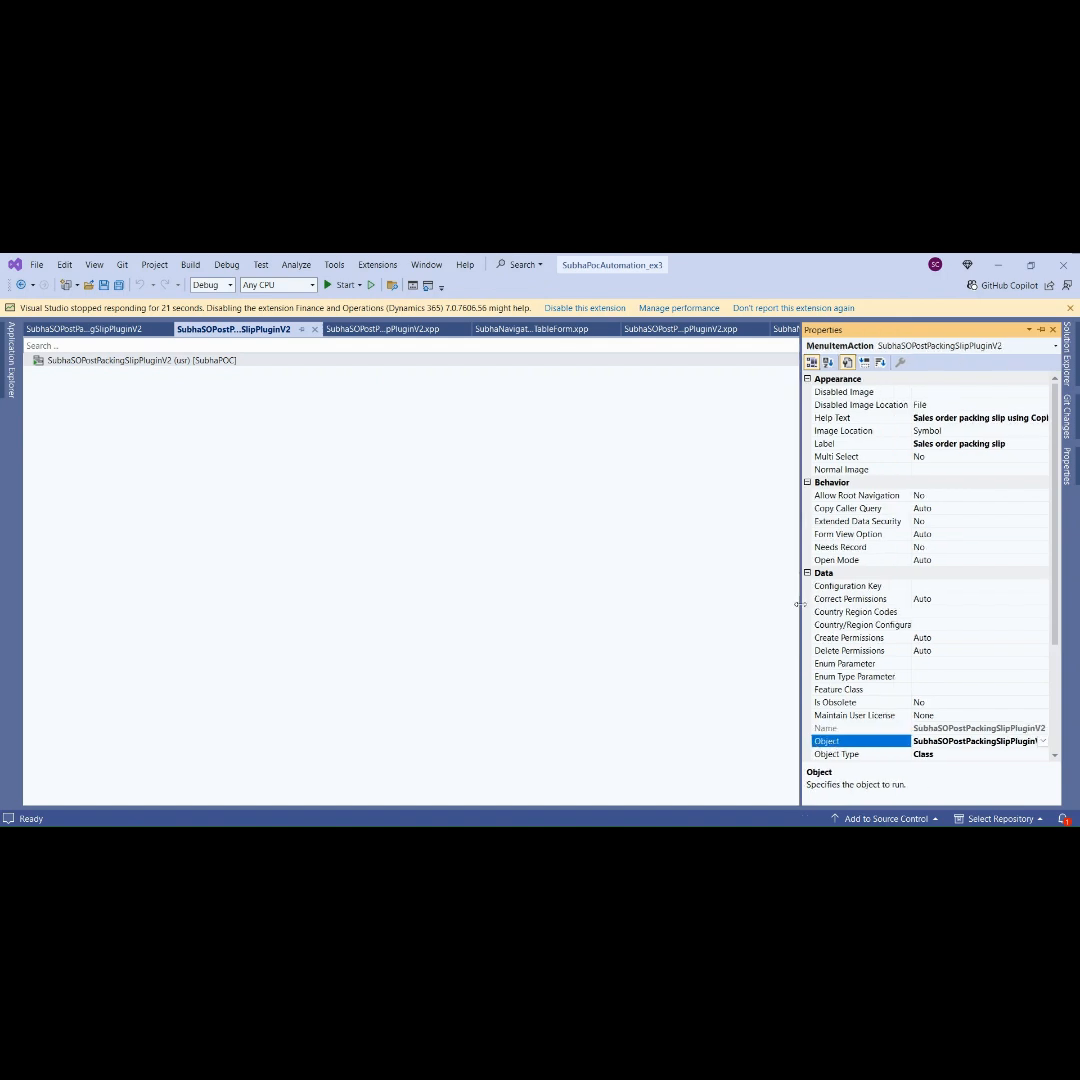
# Open the SubhaSOPostPackingSlipPluginV2Privilege privilege and inspect its entry points
pyautogui.click(1066, 354)
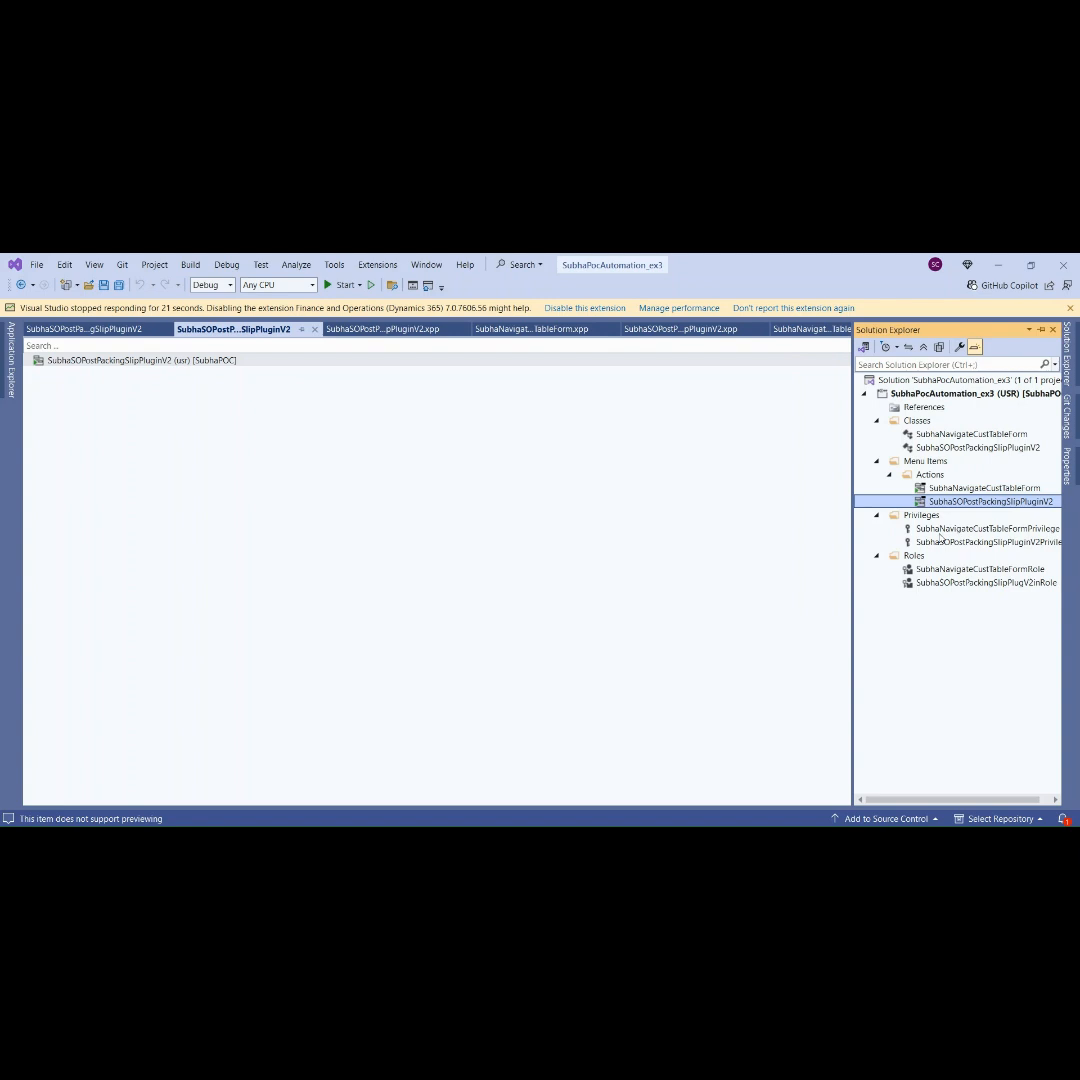
pyautogui.click(940, 531)
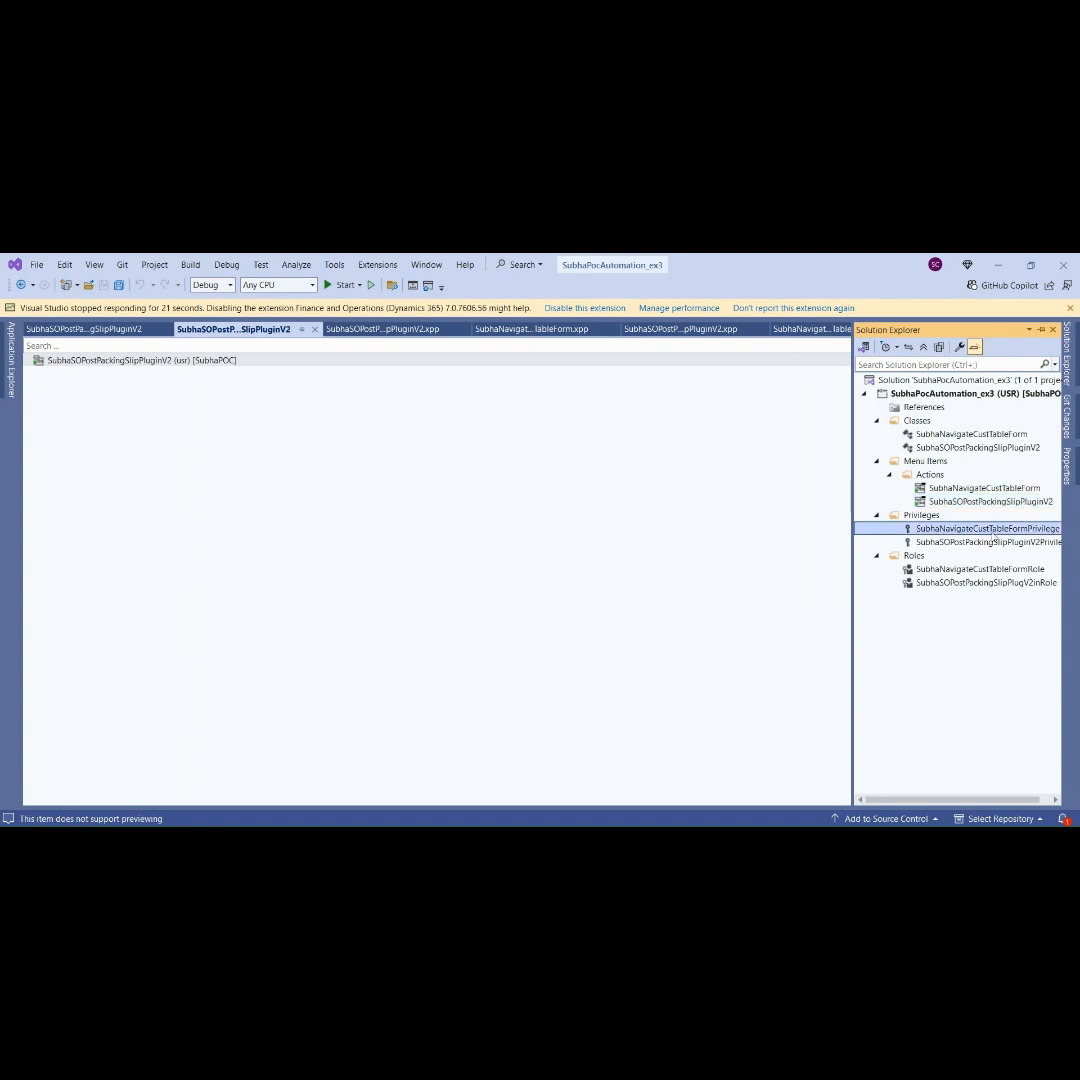
pyautogui.click(971, 545)
pyautogui.doubleClick(971, 545)
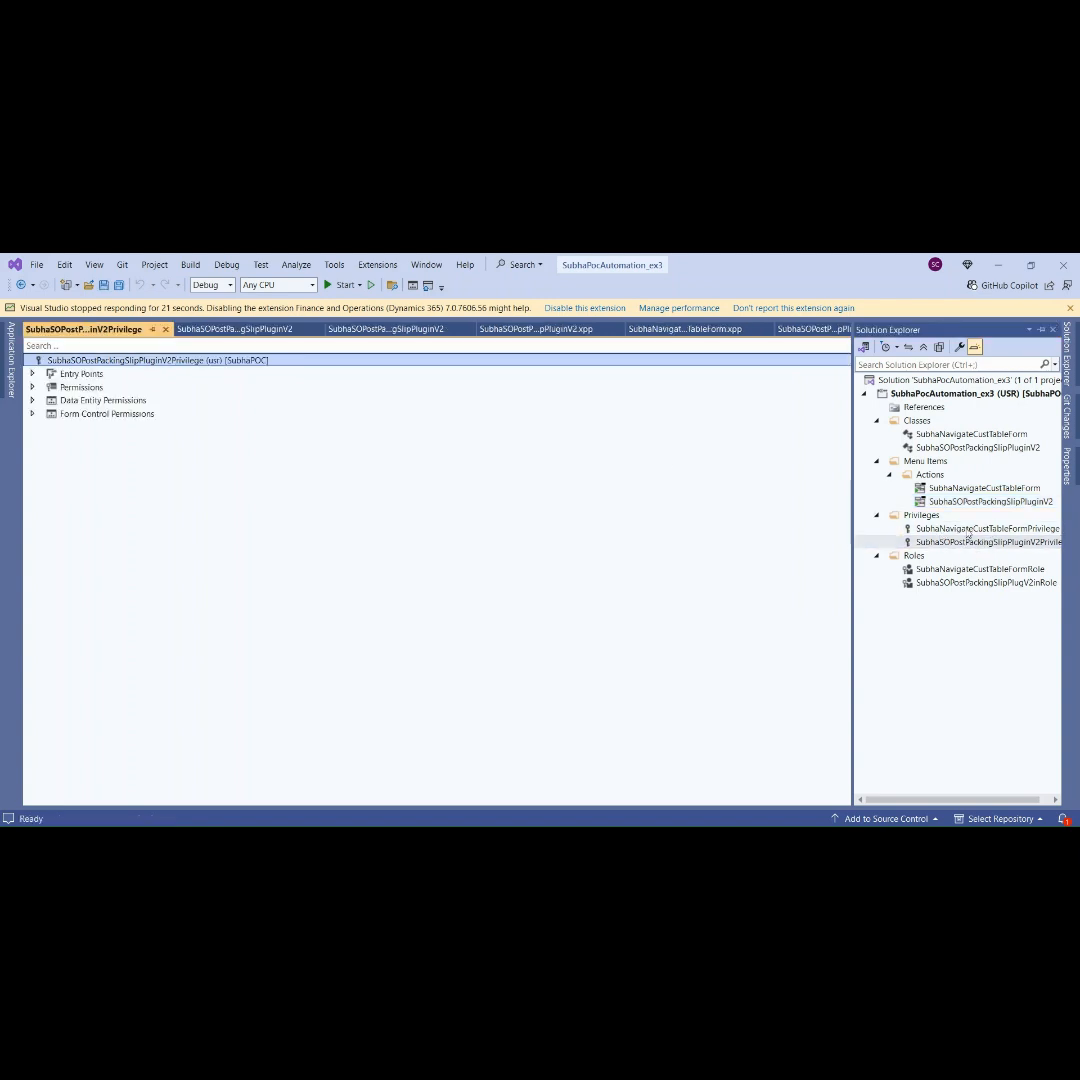
pyautogui.click(40, 374)
pyautogui.click(33, 374)
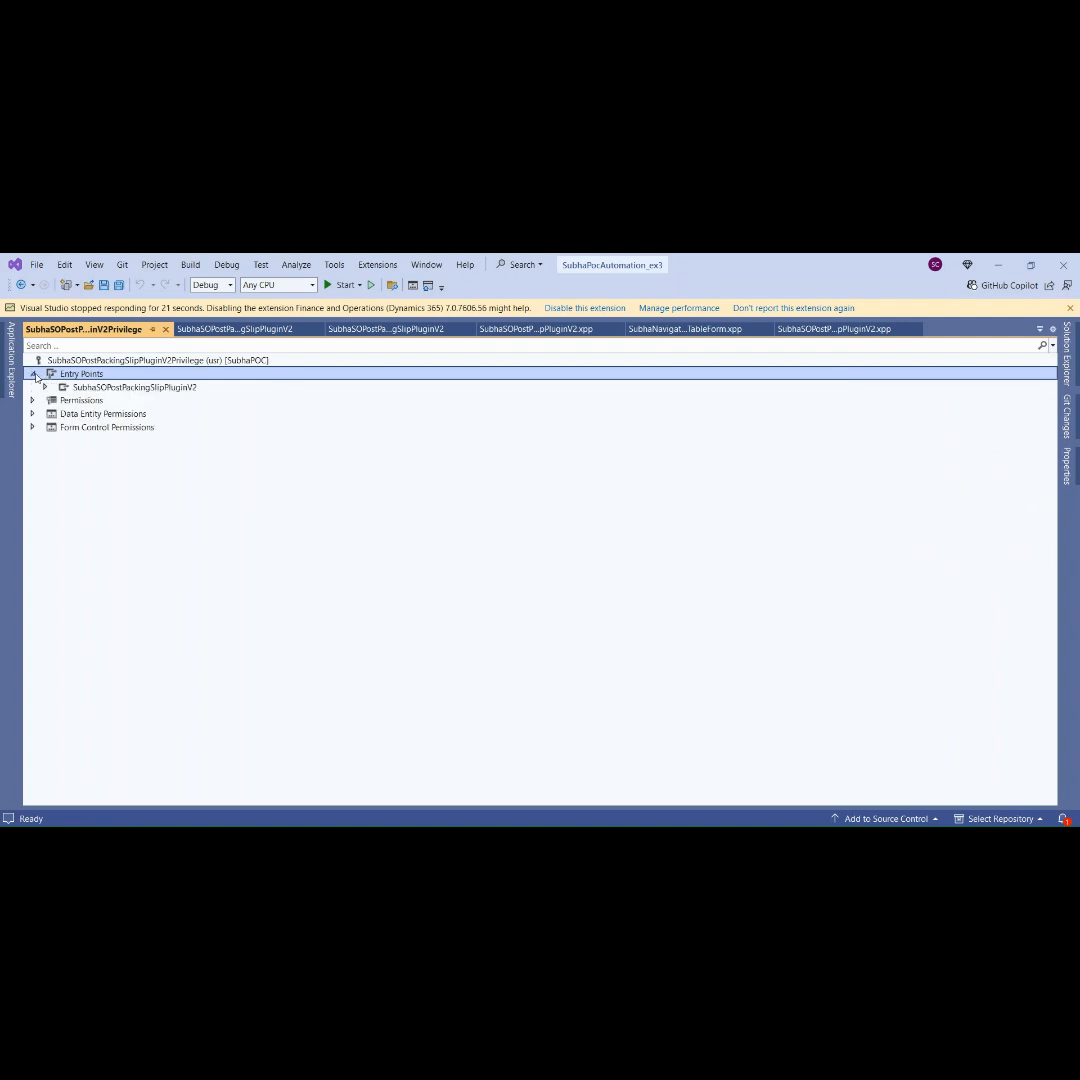
pyautogui.click(116, 388)
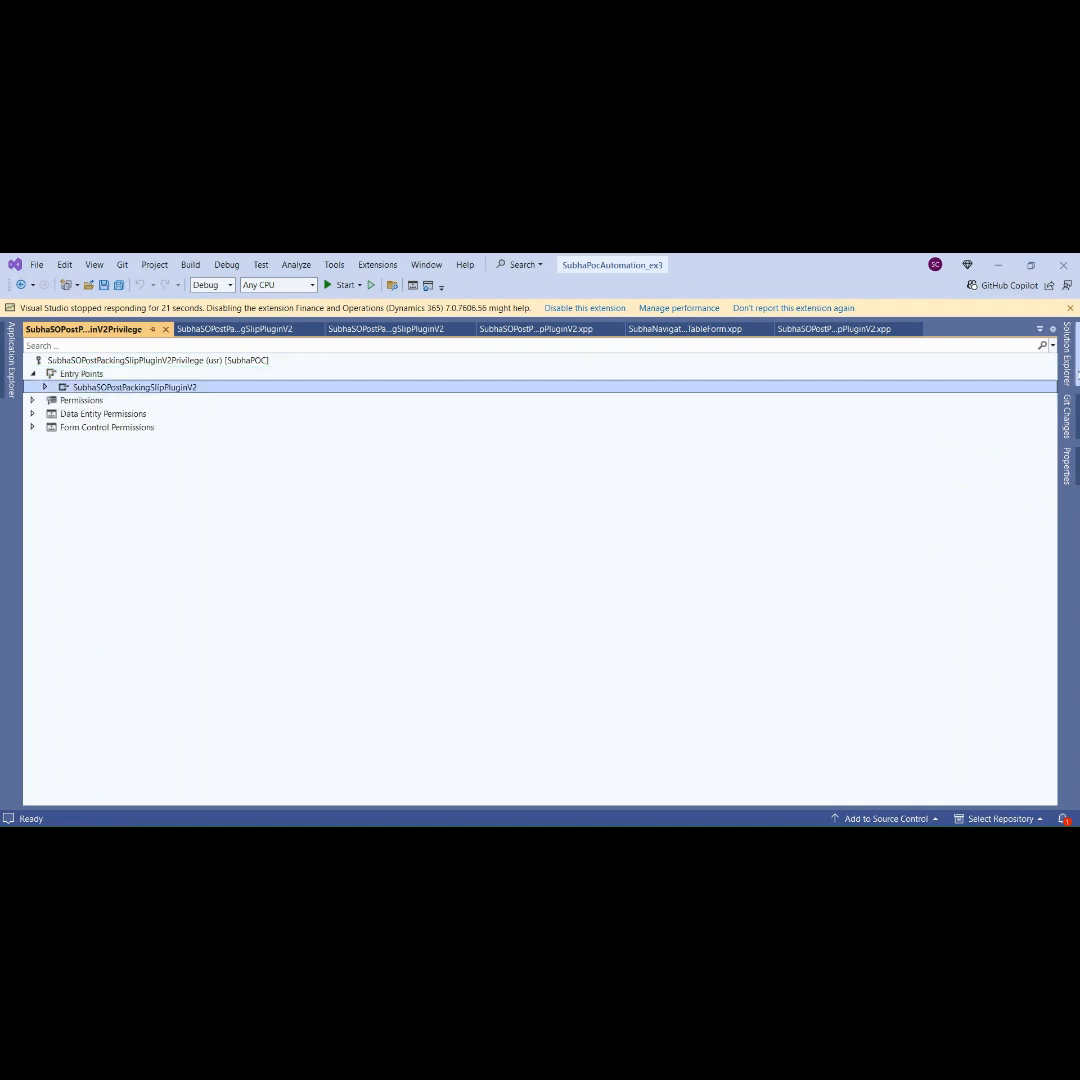
# Open the SubhaSOPostPackingSlipPlugV2inRole security role for inspection and select the SubhaPocAutomation_ex3 project
pyautogui.click(1066, 355)
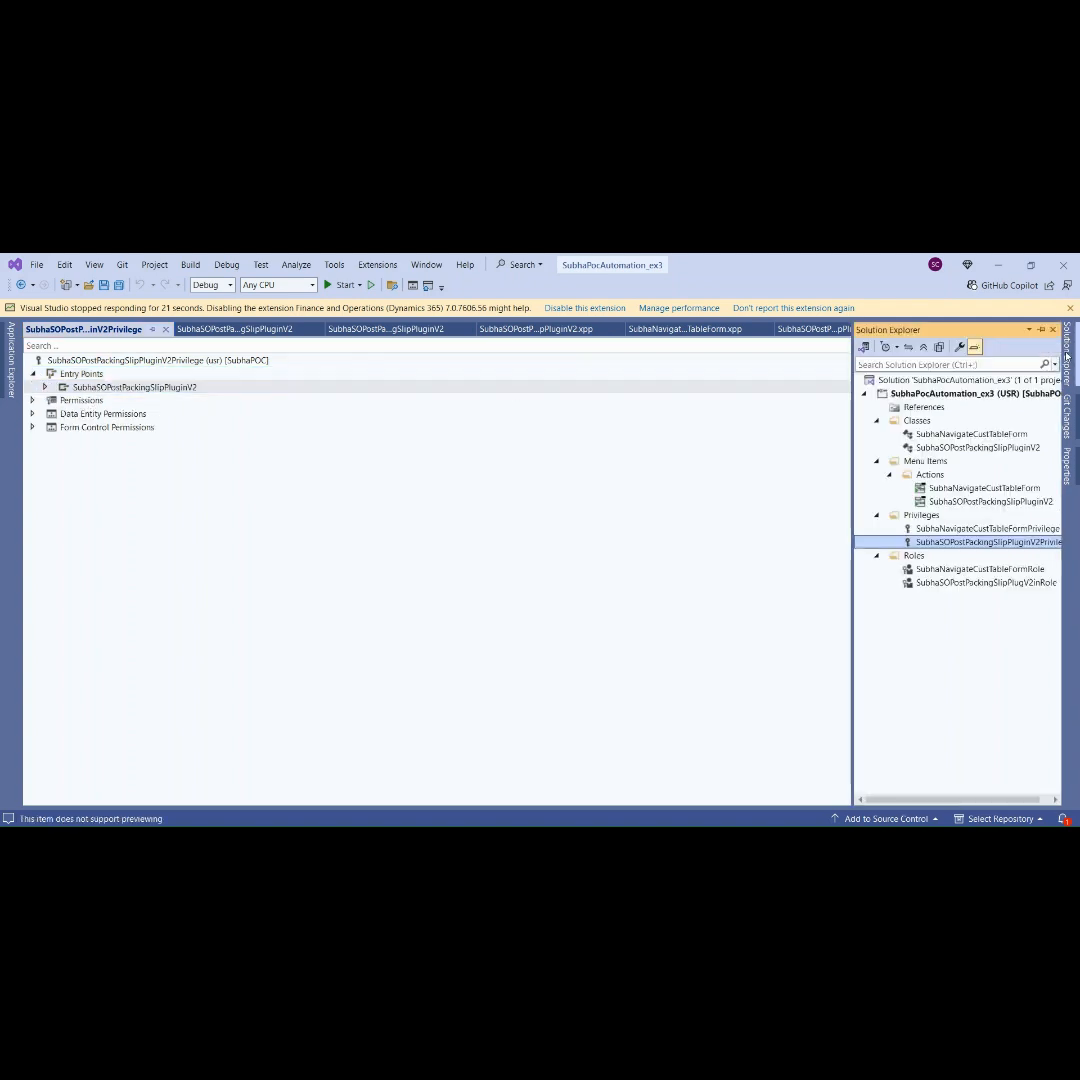
pyautogui.doubleClick(958, 582)
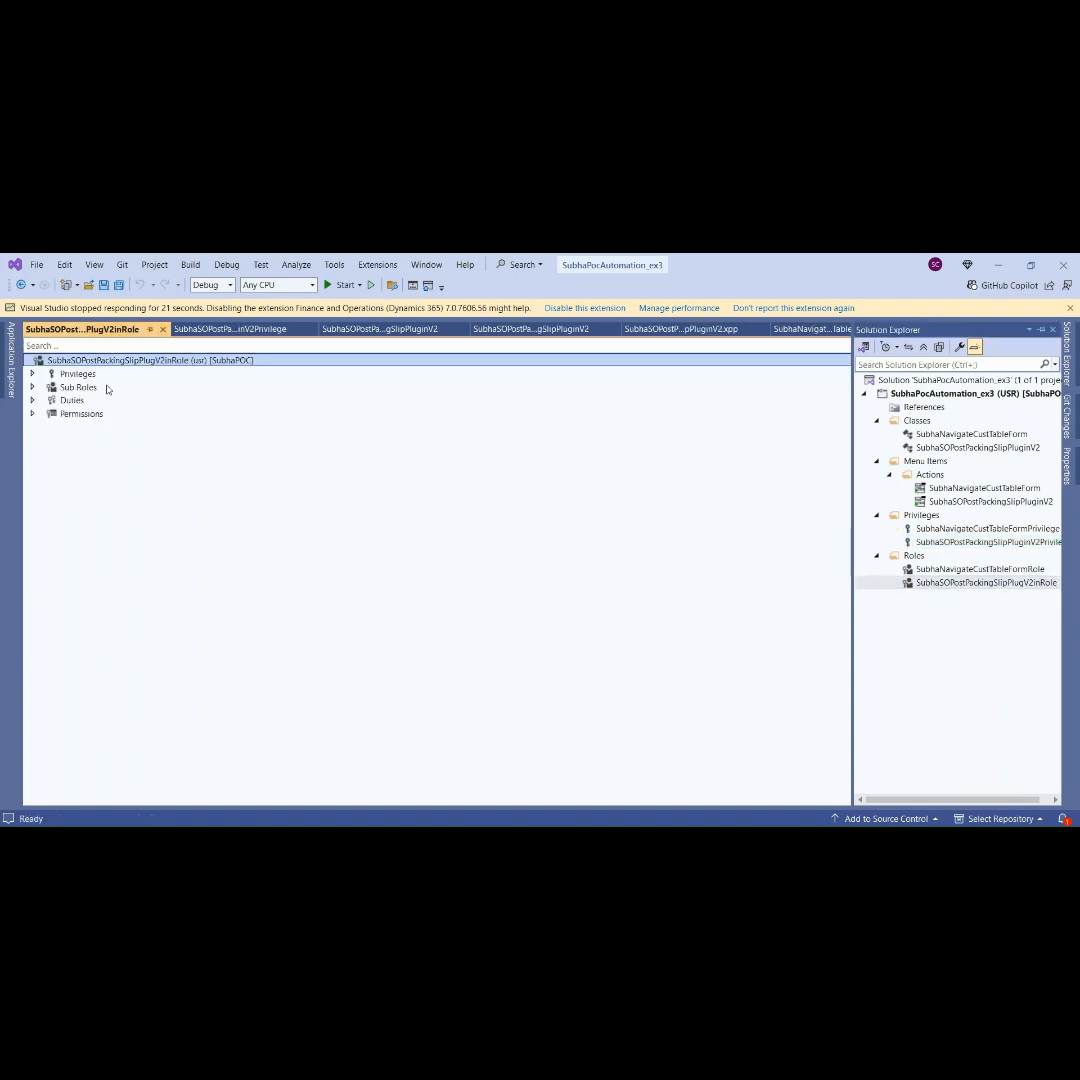
pyautogui.click(1069, 350)
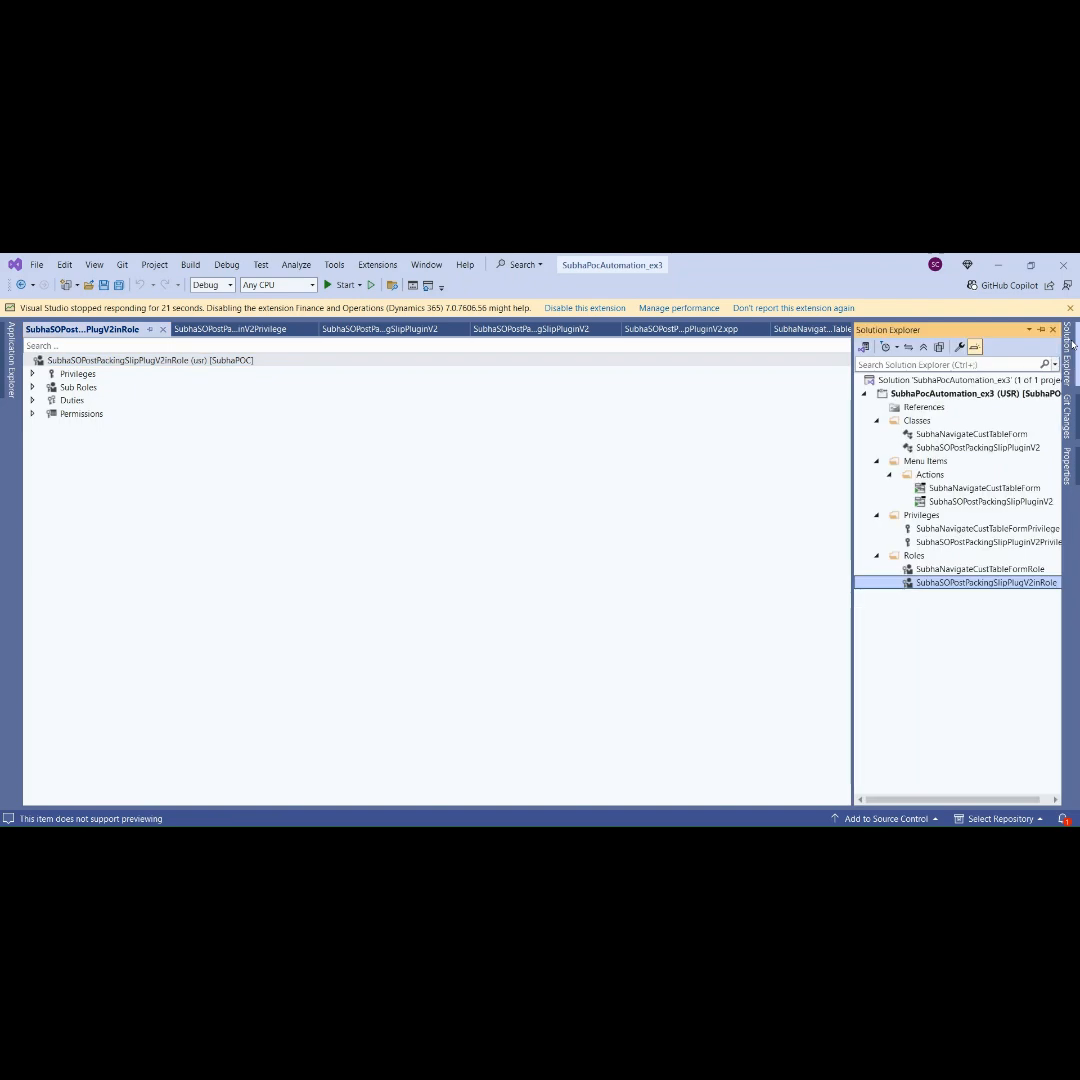
pyautogui.click(923, 395)
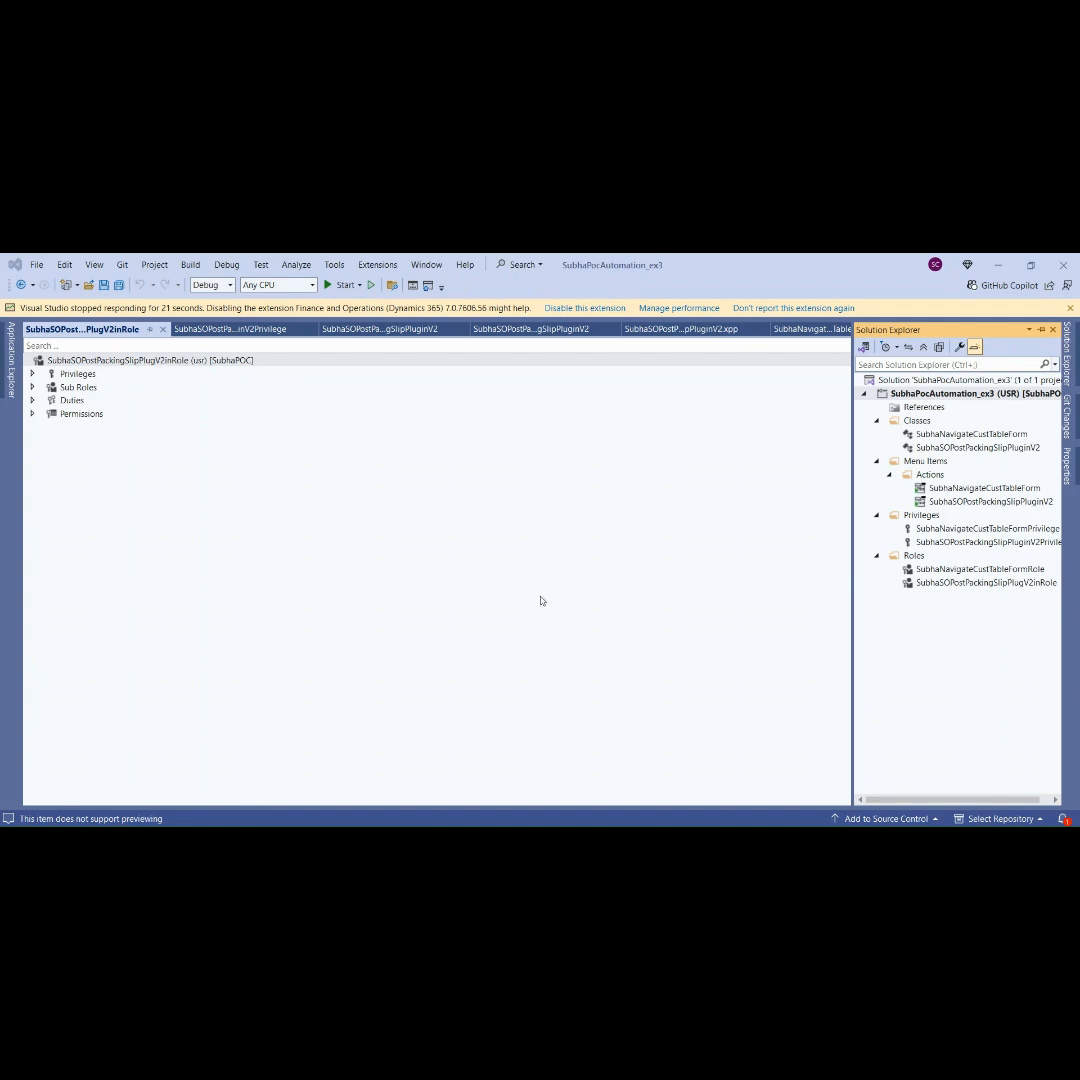
pyautogui.click(701, 738)
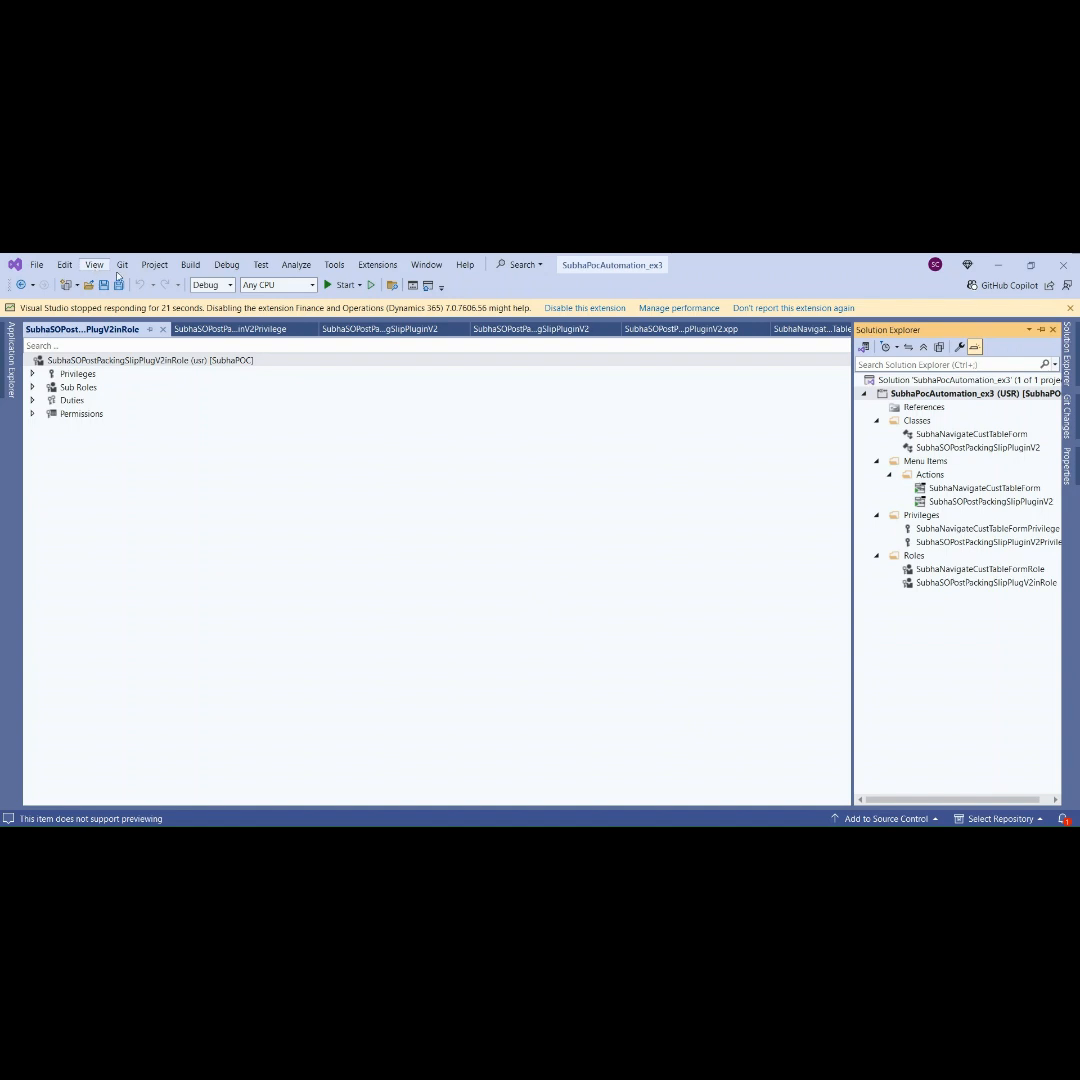
# Show the FinOps Cloud Runtime output and check the deployment line for FinOpsCloudDevSamplePackage01
pyautogui.click(132, 574)
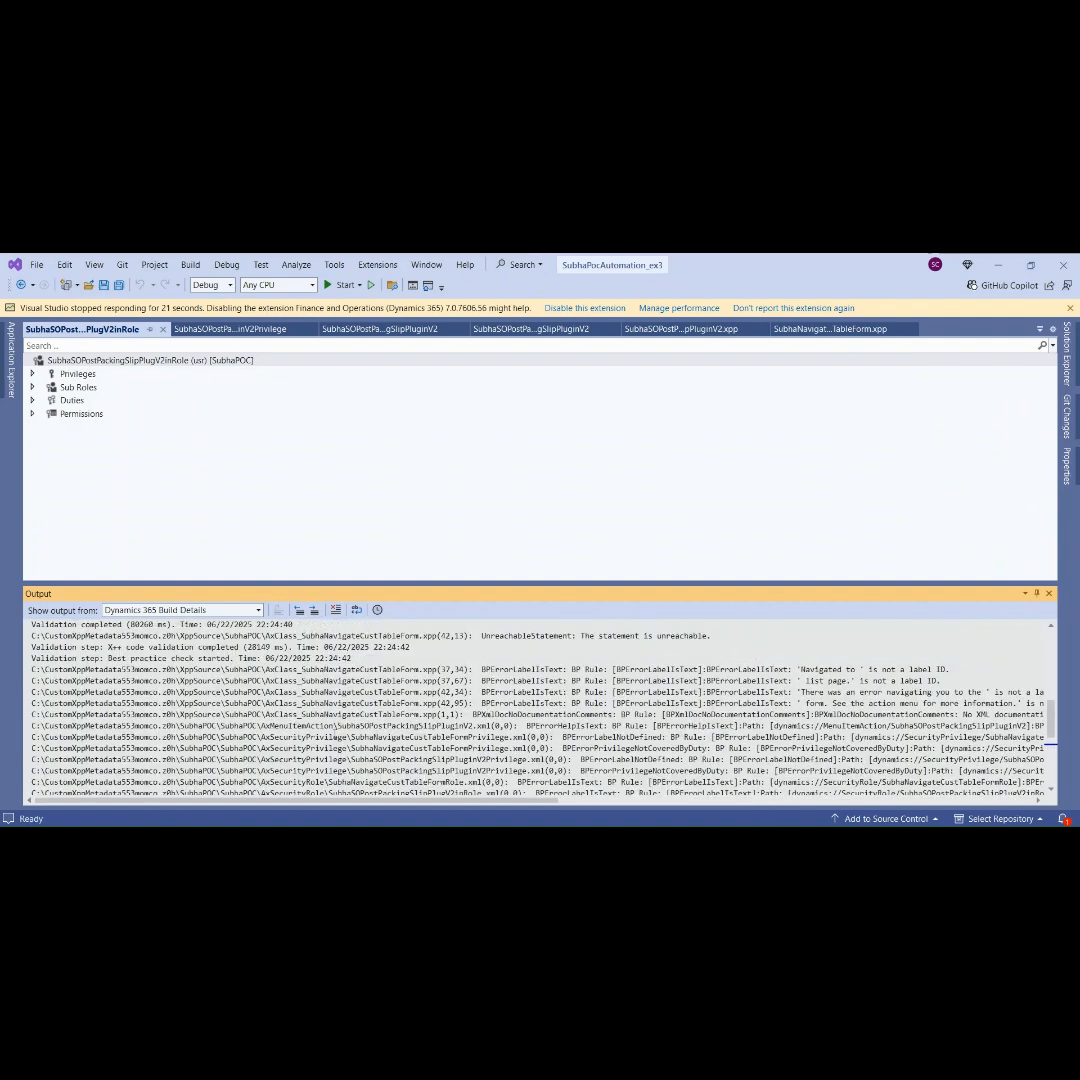
pyautogui.click(258, 610)
pyautogui.click(246, 718)
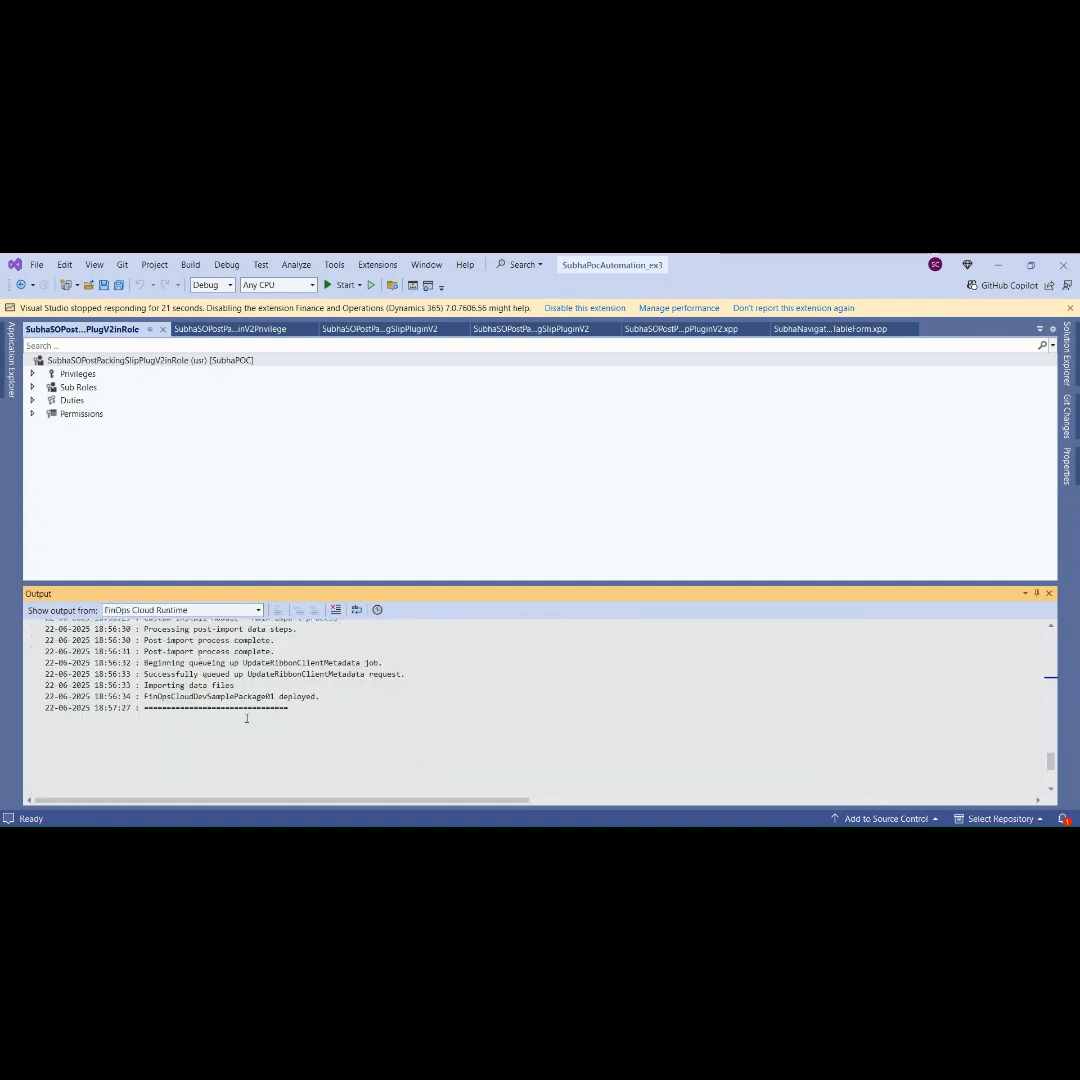
pyautogui.moveTo(319, 697); pyautogui.dragTo(158, 699)
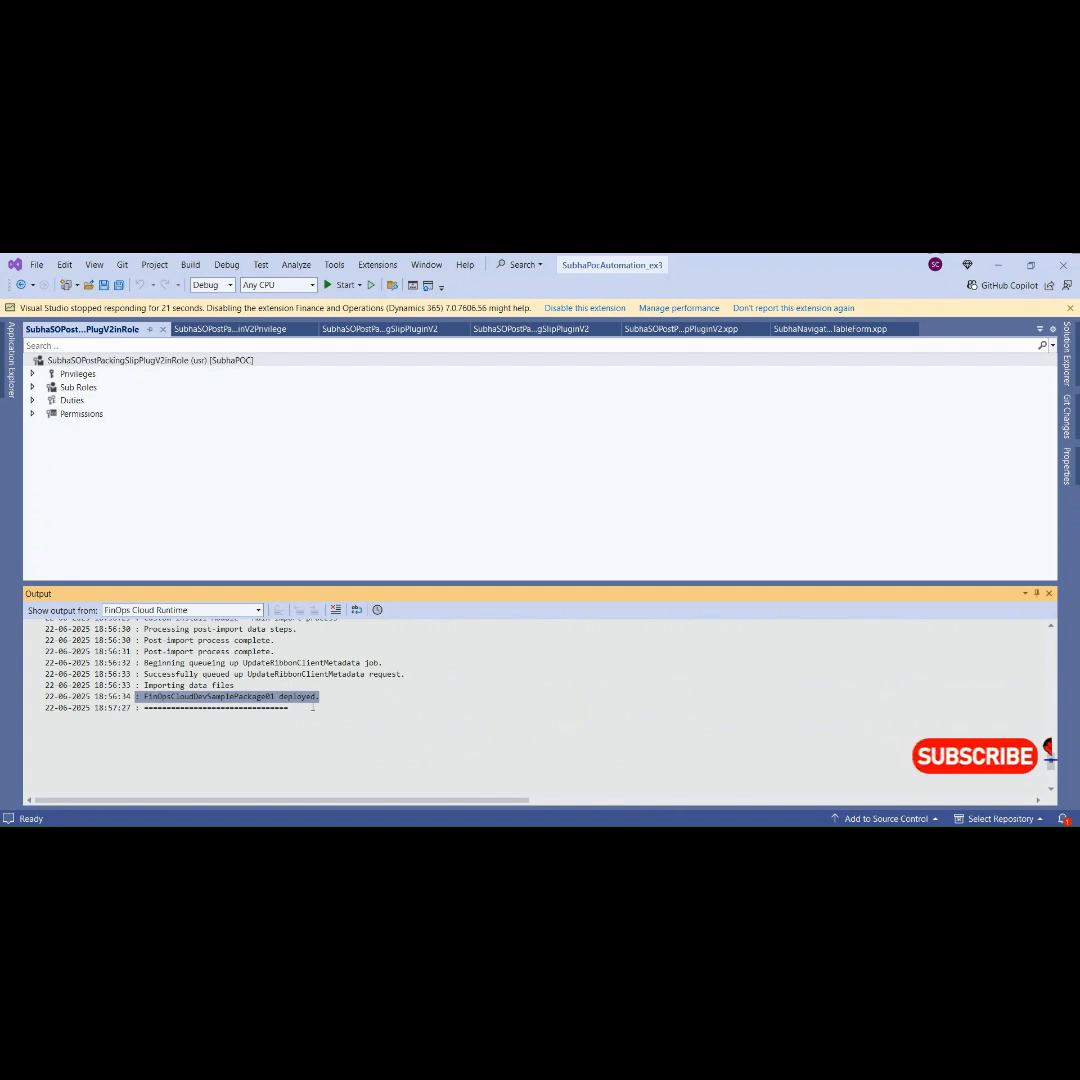
pyautogui.click(234, 697)
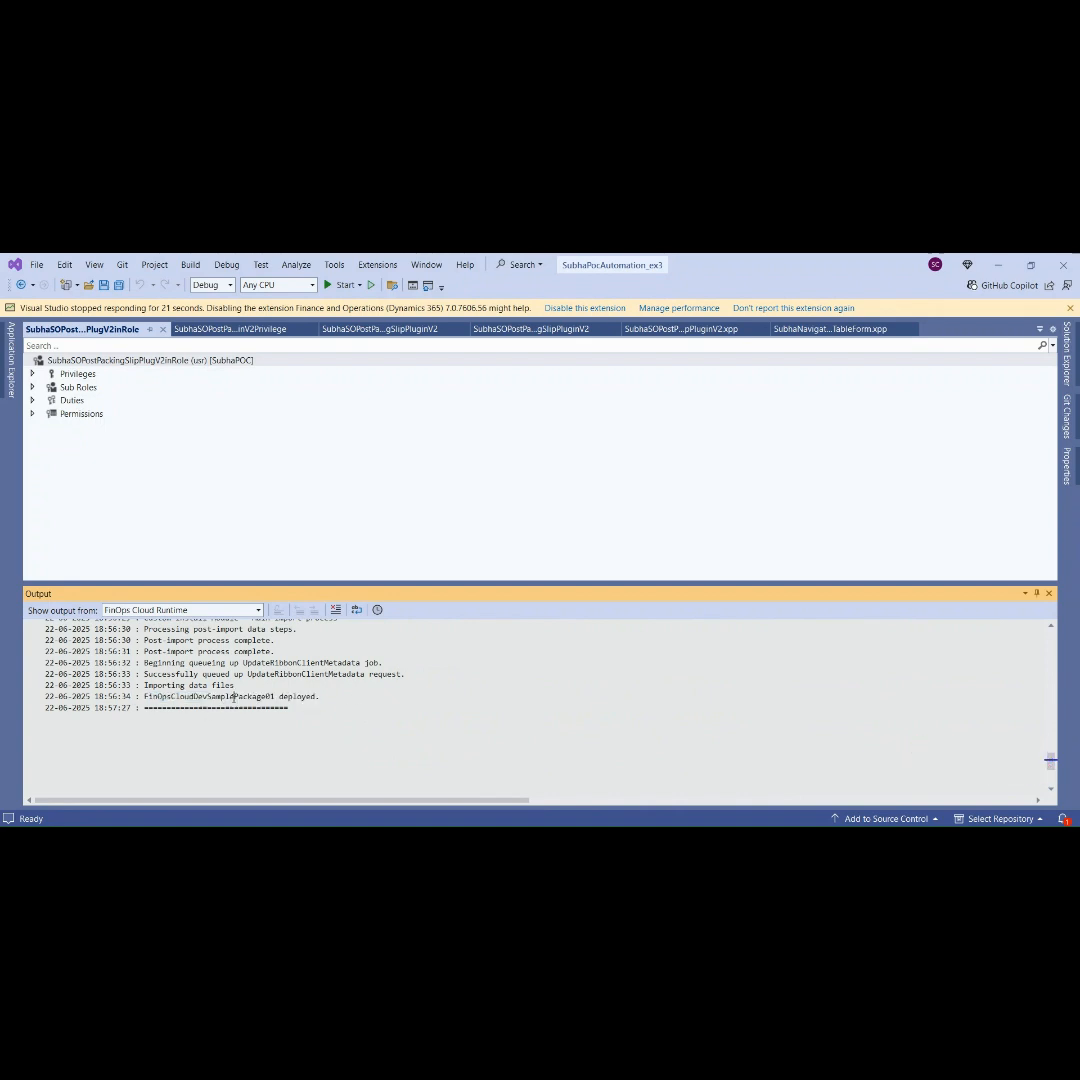
pyautogui.doubleClick(234, 697)
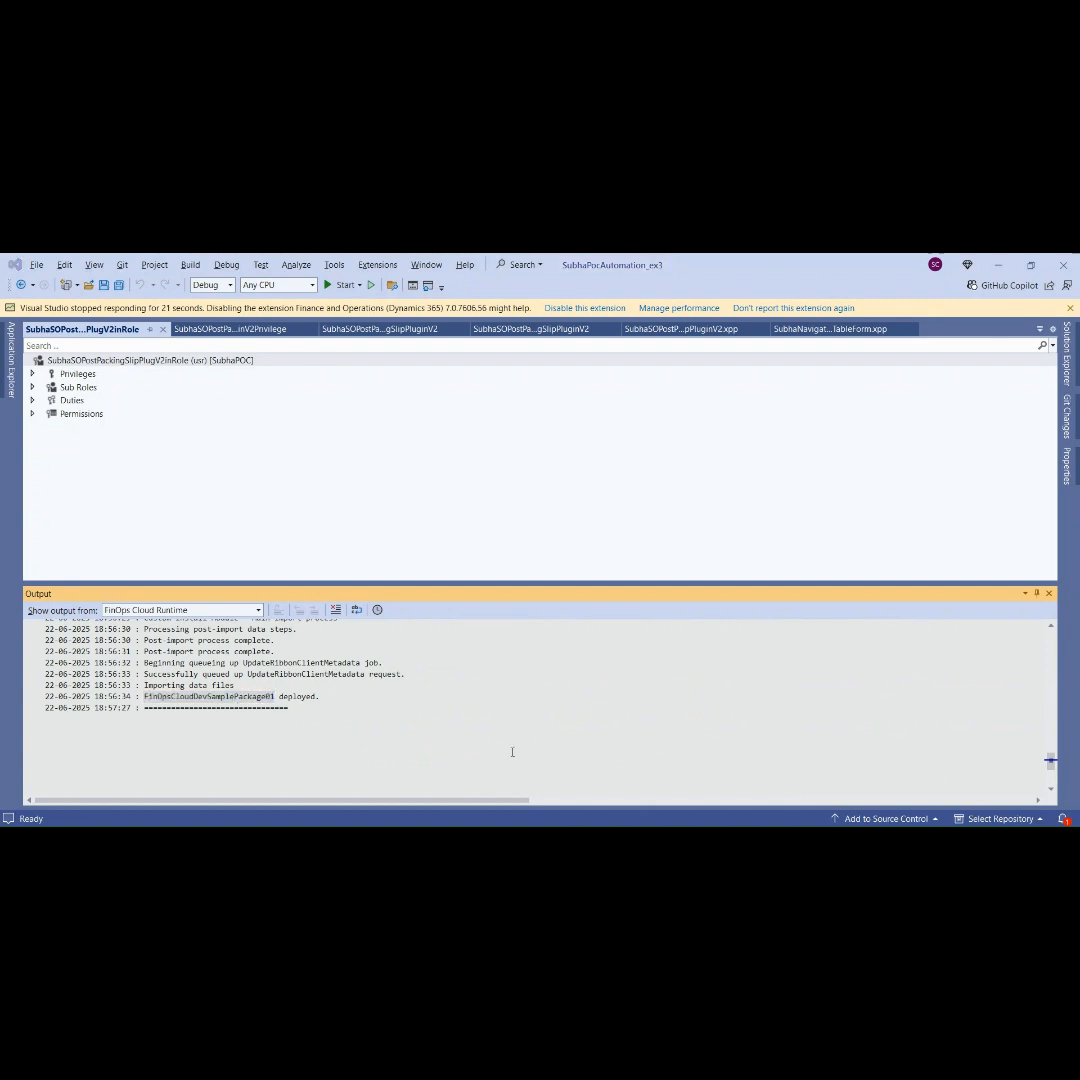
# Switch to Finance and Operations and locate Synchronize Dataverse Custom APIs in the System administration setup
pyautogui.hotkey('alt', 'Tab')
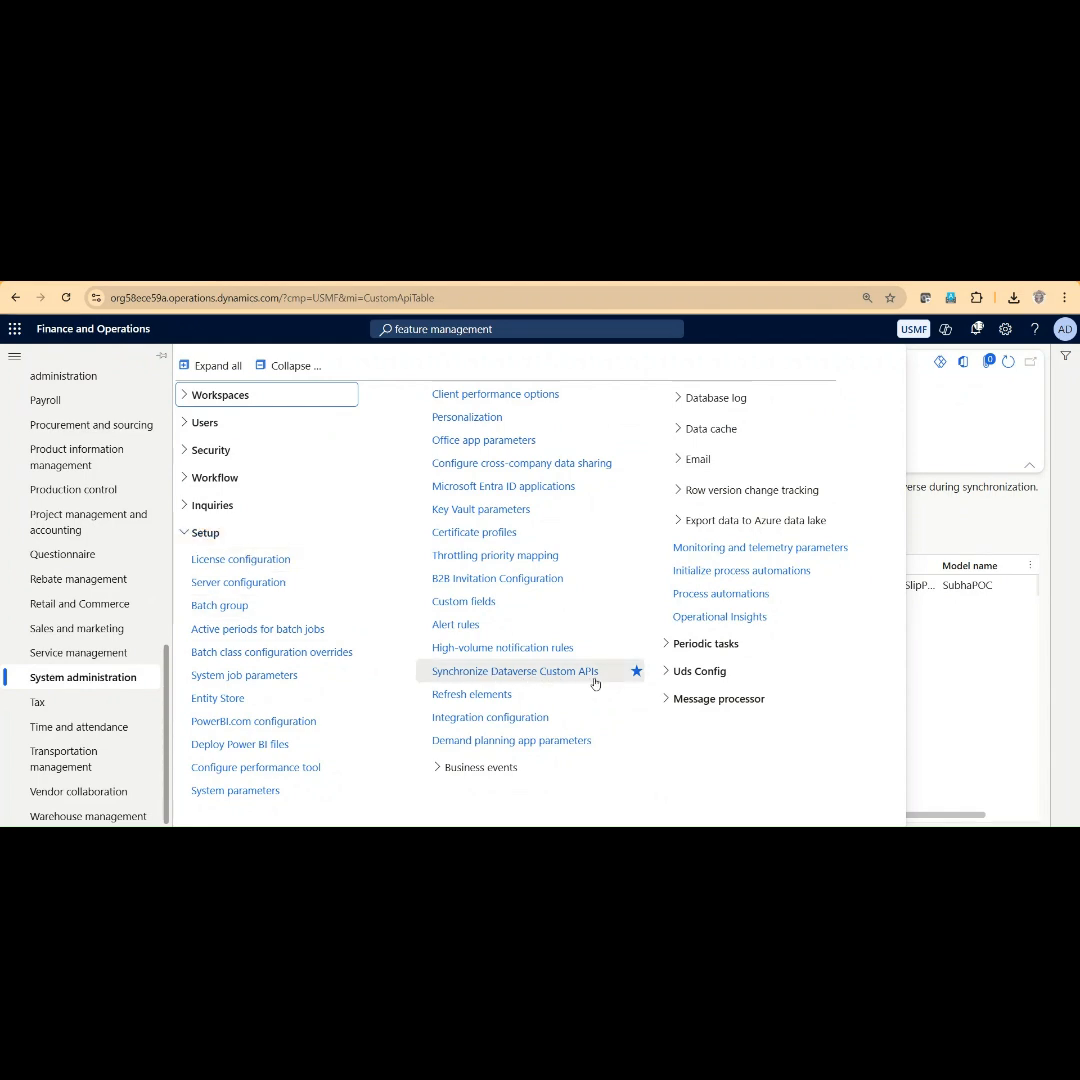
pyautogui.click(1000, 694)
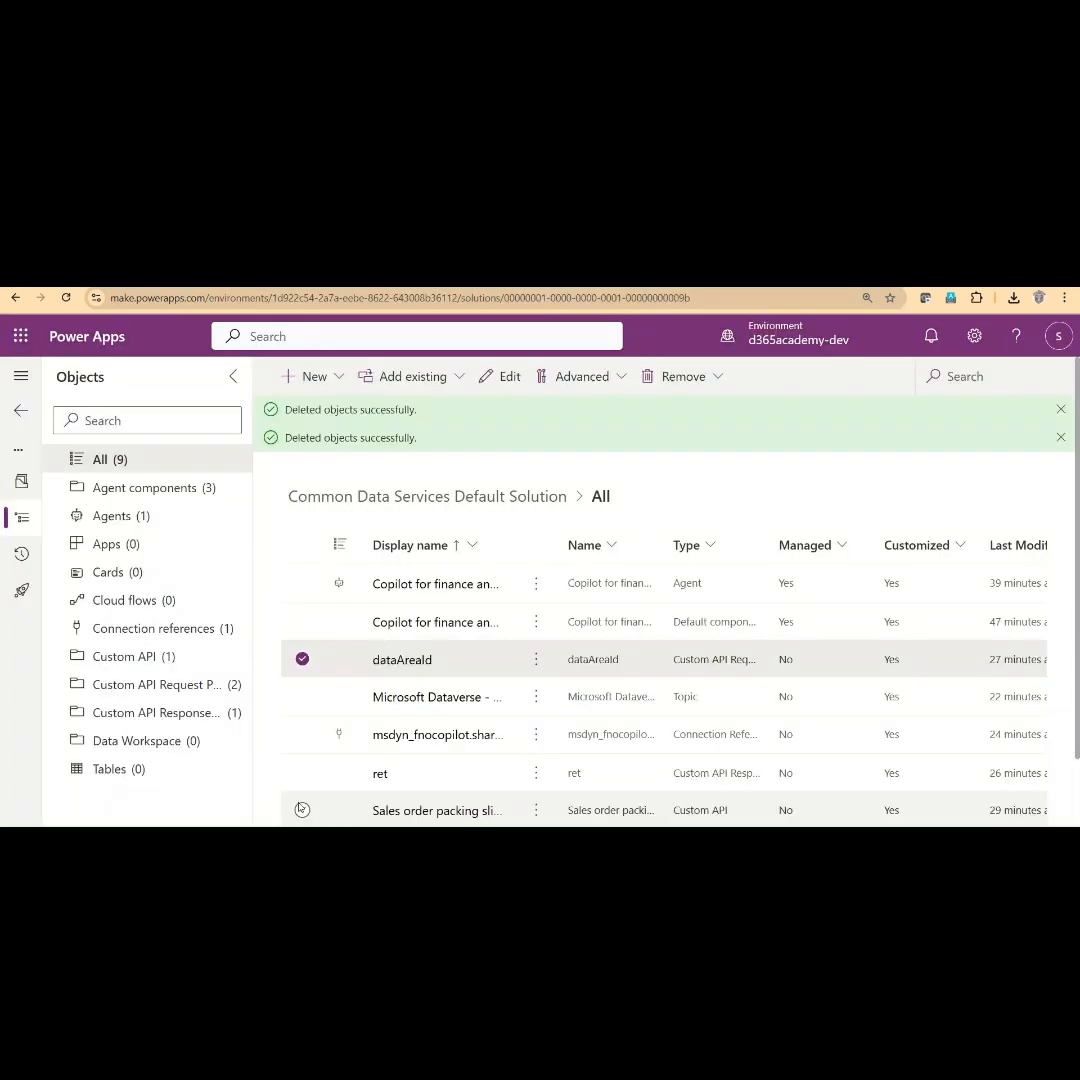
# In Power Apps, check the make.powerapps.com address and inspect the environment list for d365academy-dev
pyautogui.click(302, 810)
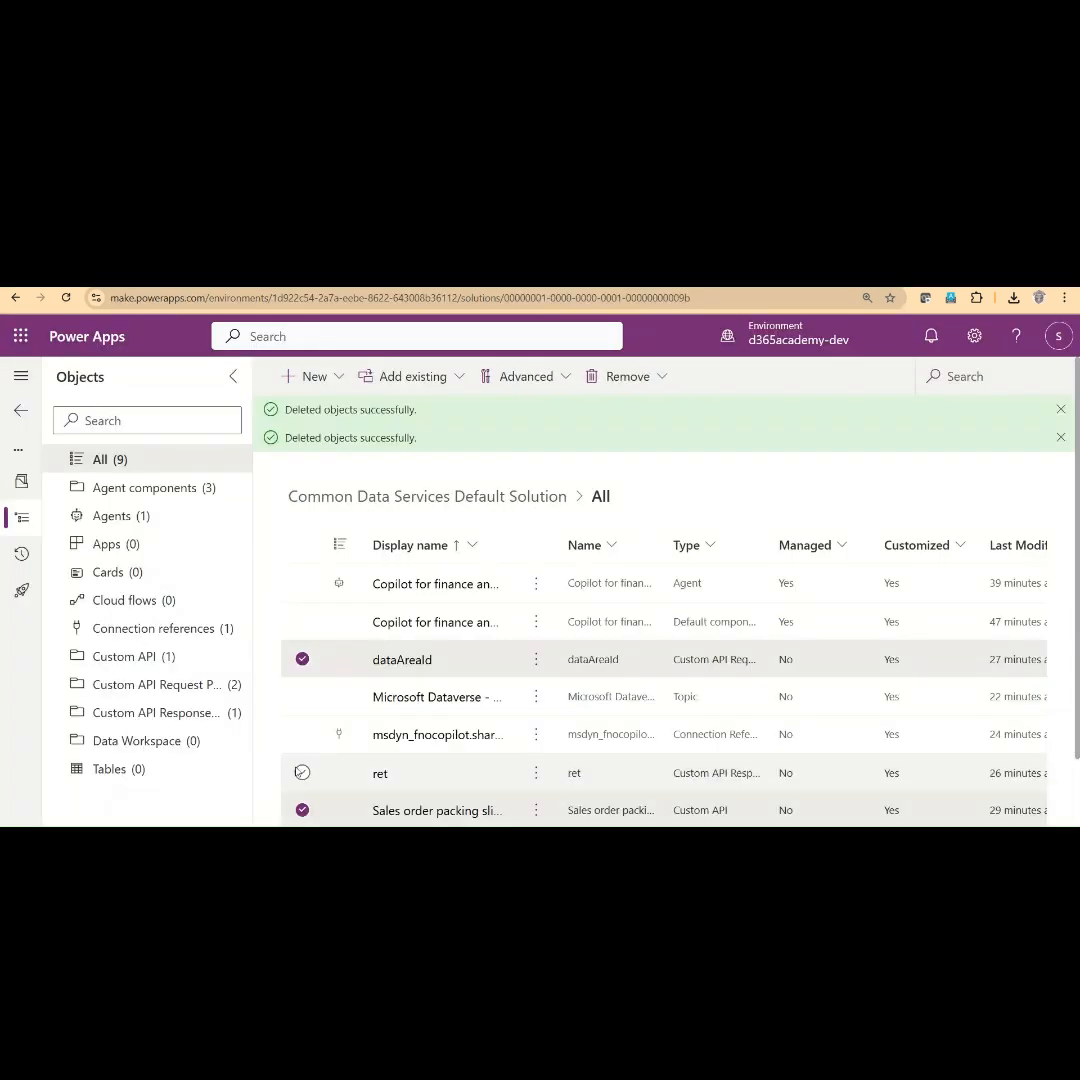
pyautogui.click(628, 797)
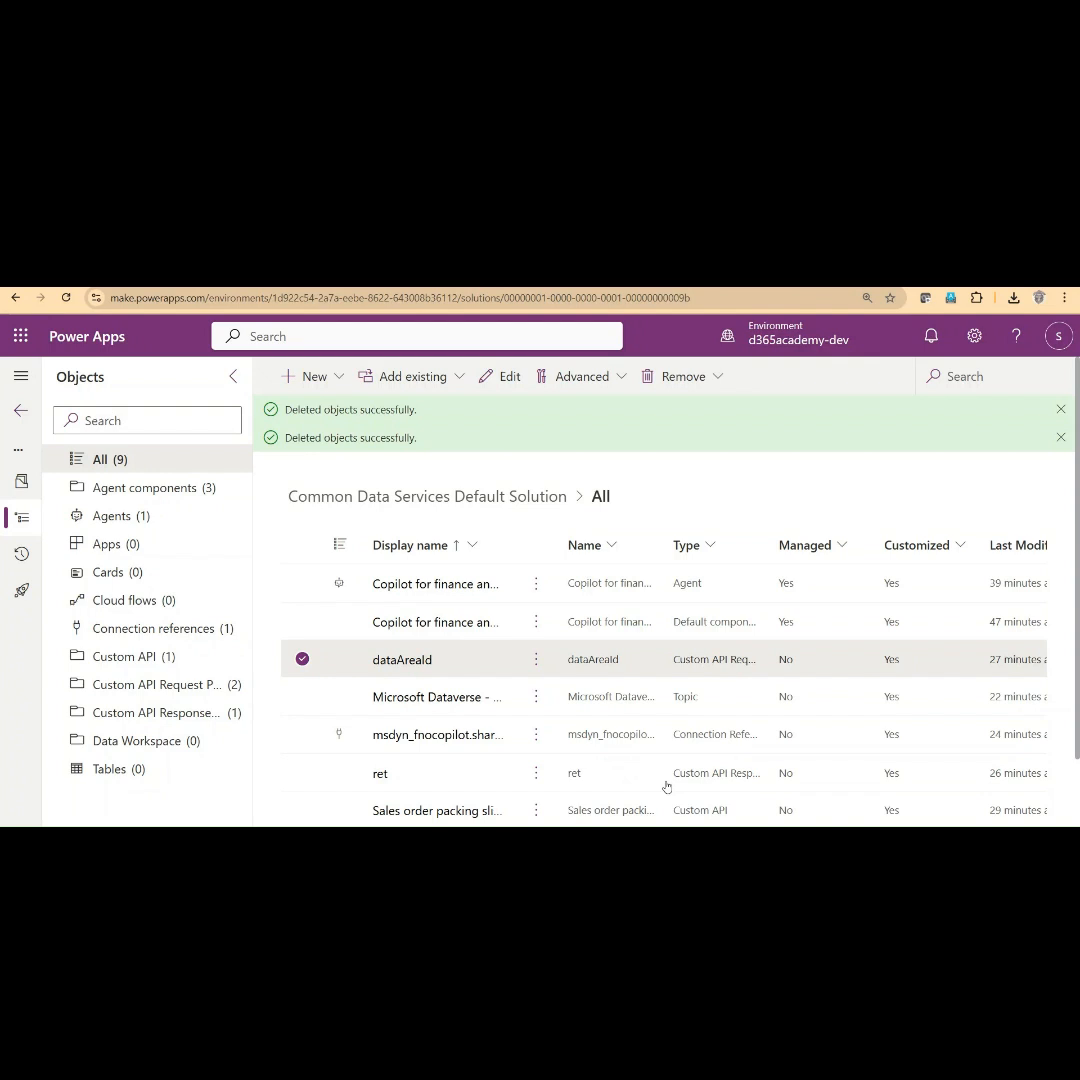
pyautogui.moveTo(206, 299); pyautogui.dragTo(92, 300)
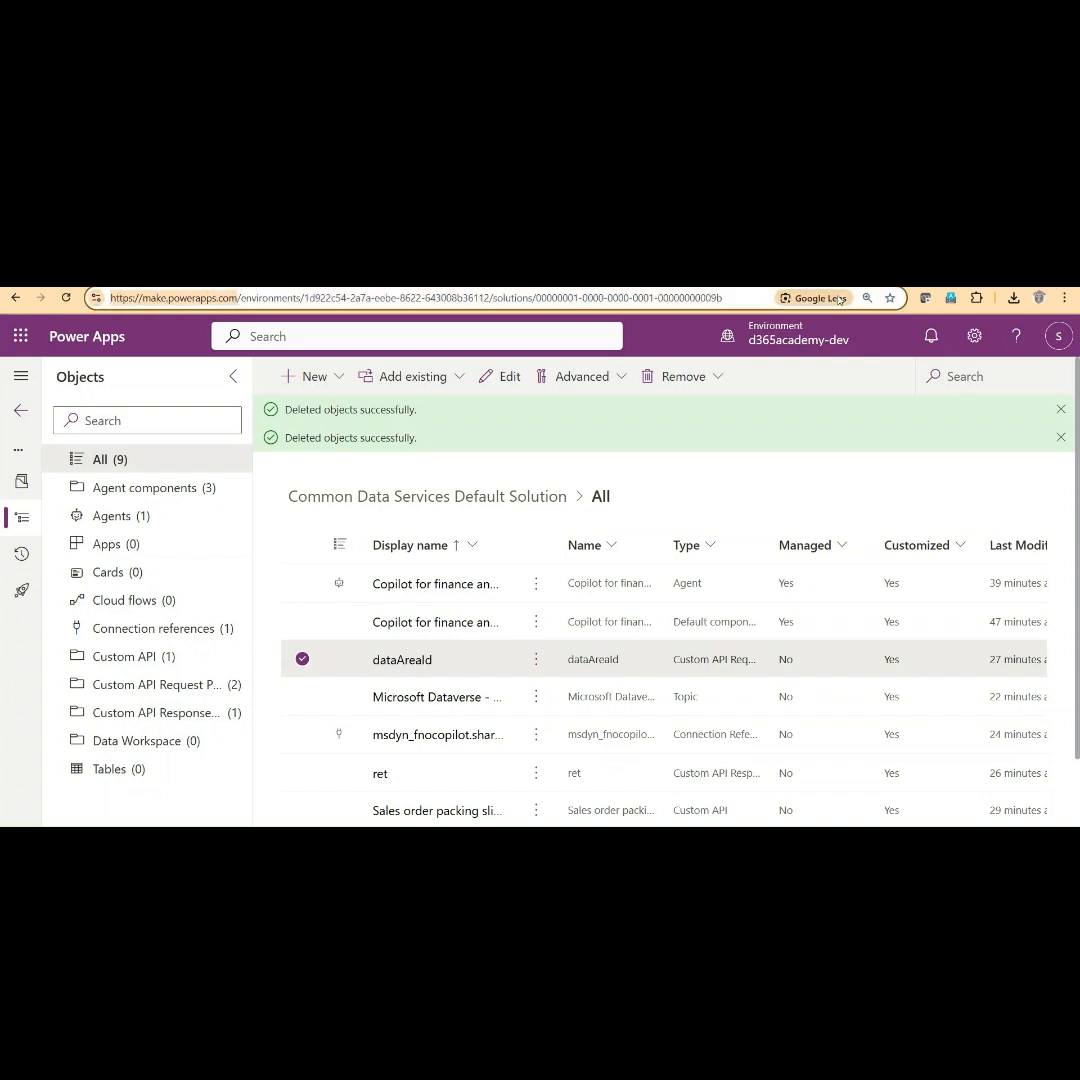
pyautogui.click(790, 338)
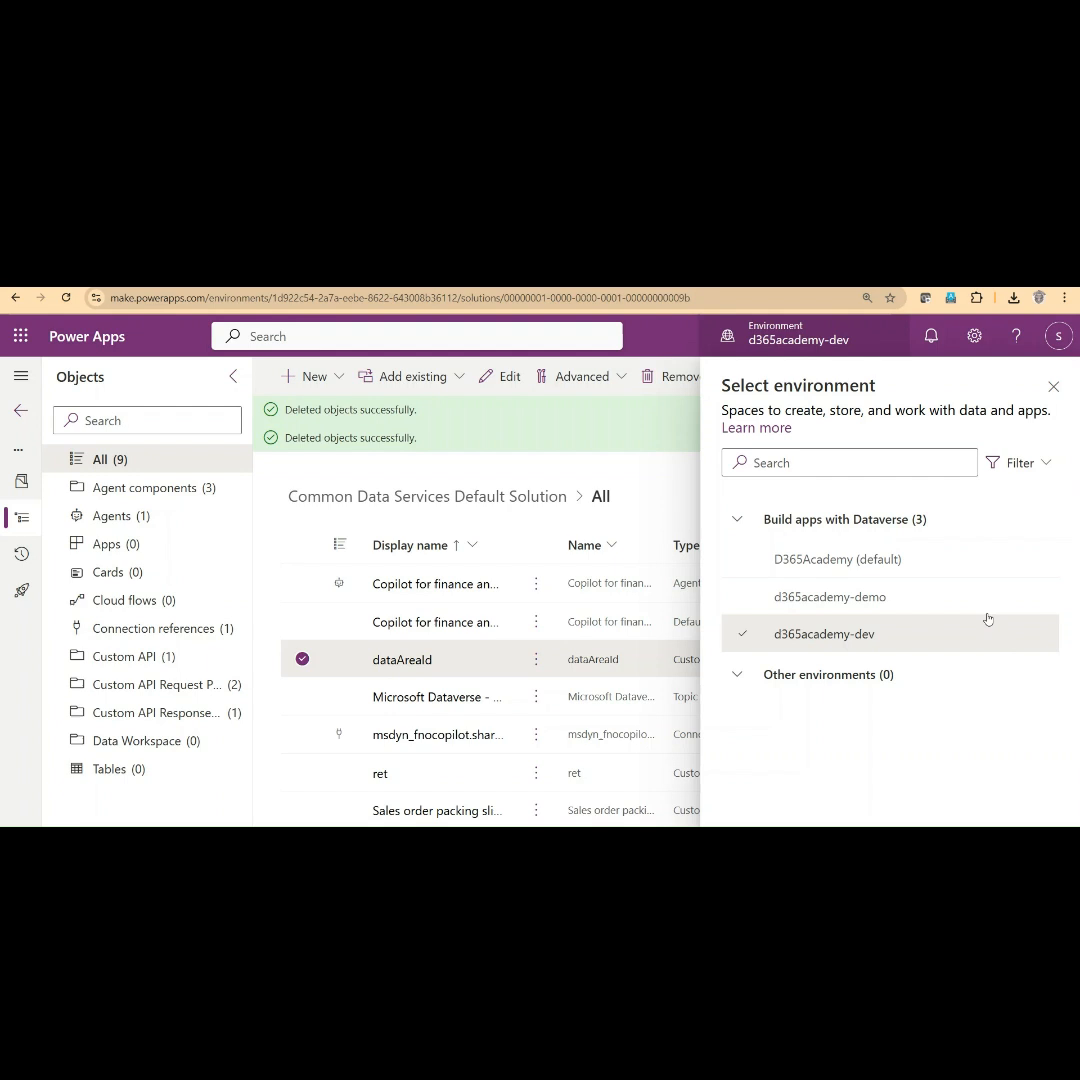
pyautogui.moveTo(797, 638)
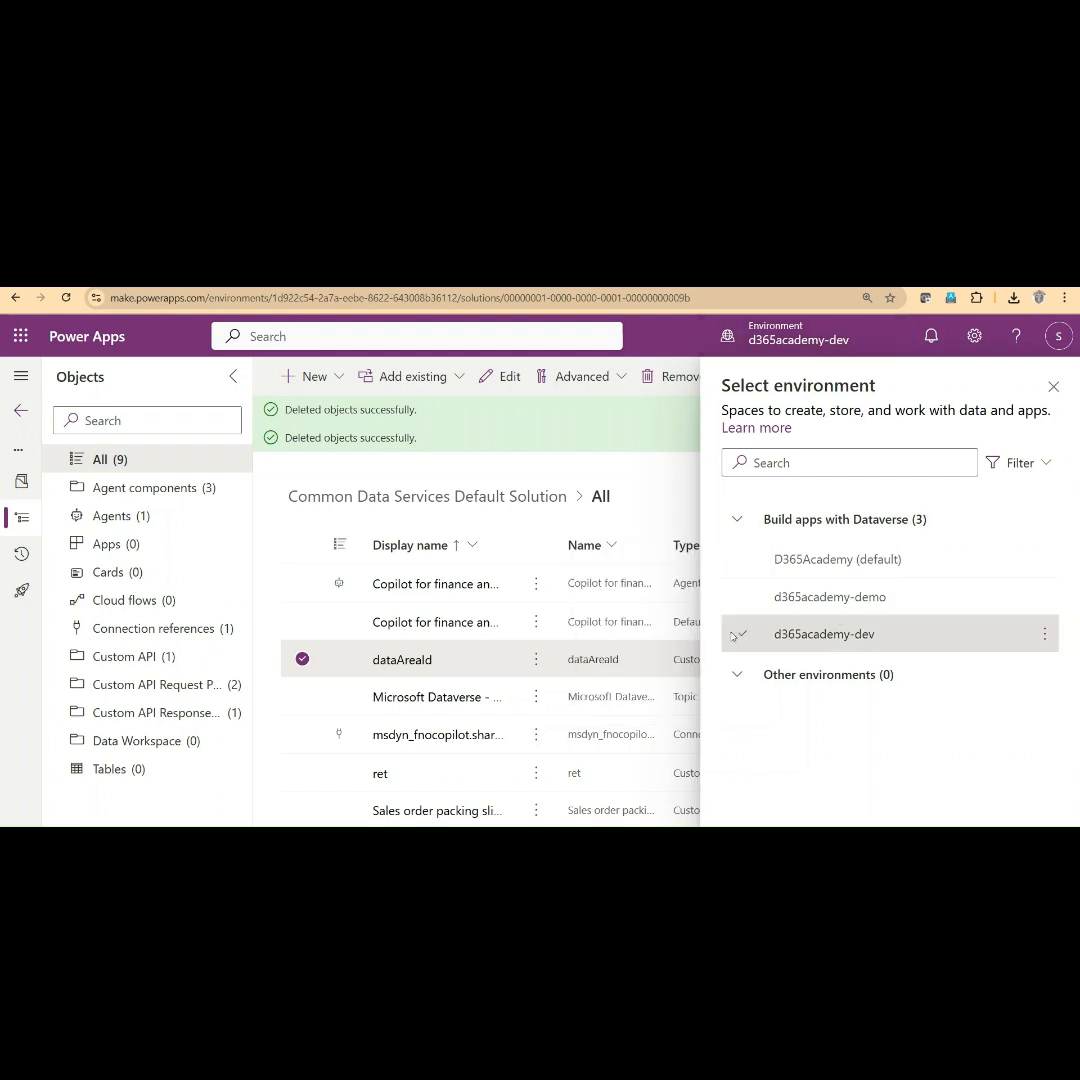
pyautogui.click(1053, 386)
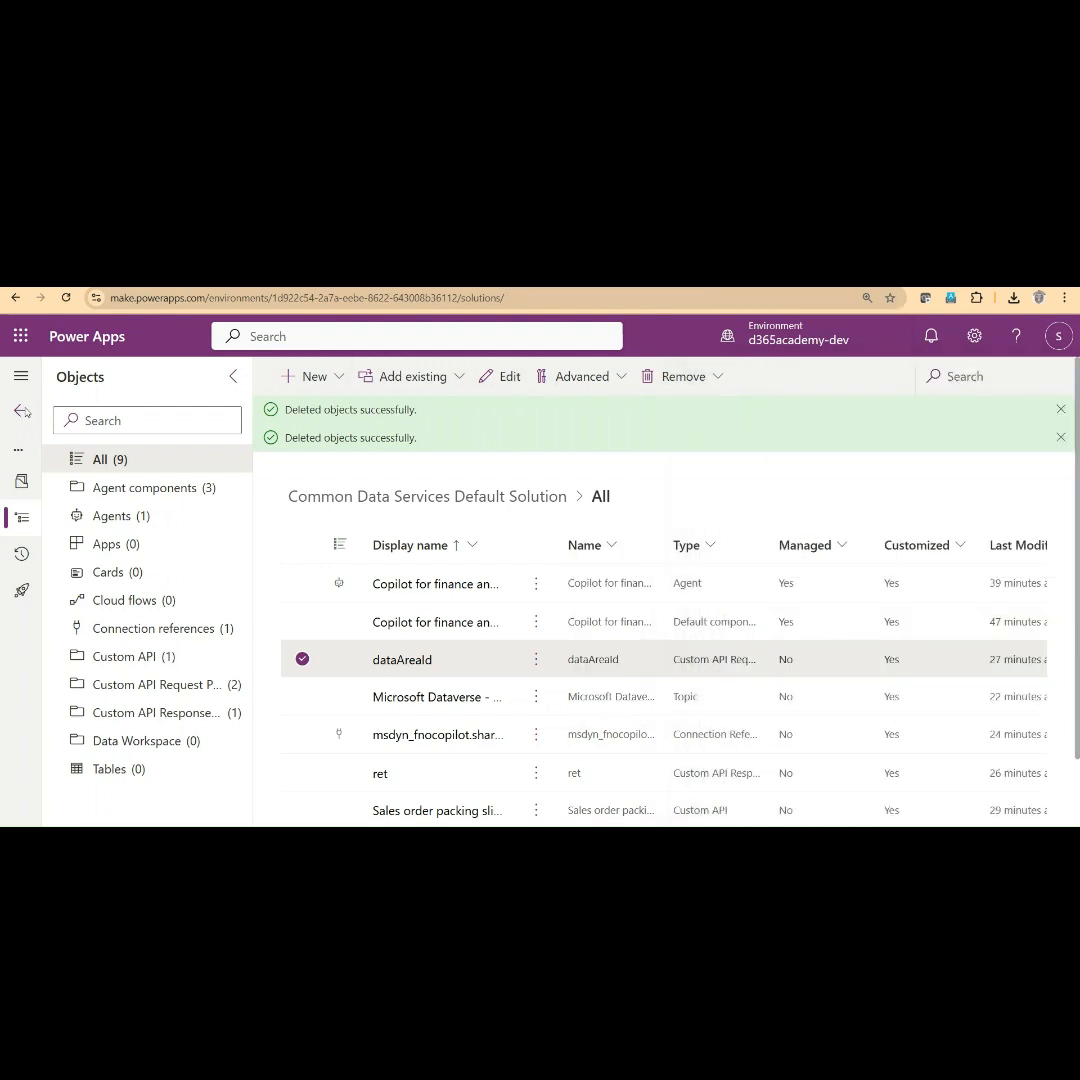
# Return to the Solutions list and widen its Display name column to show the full solution names
pyautogui.click(20, 410)
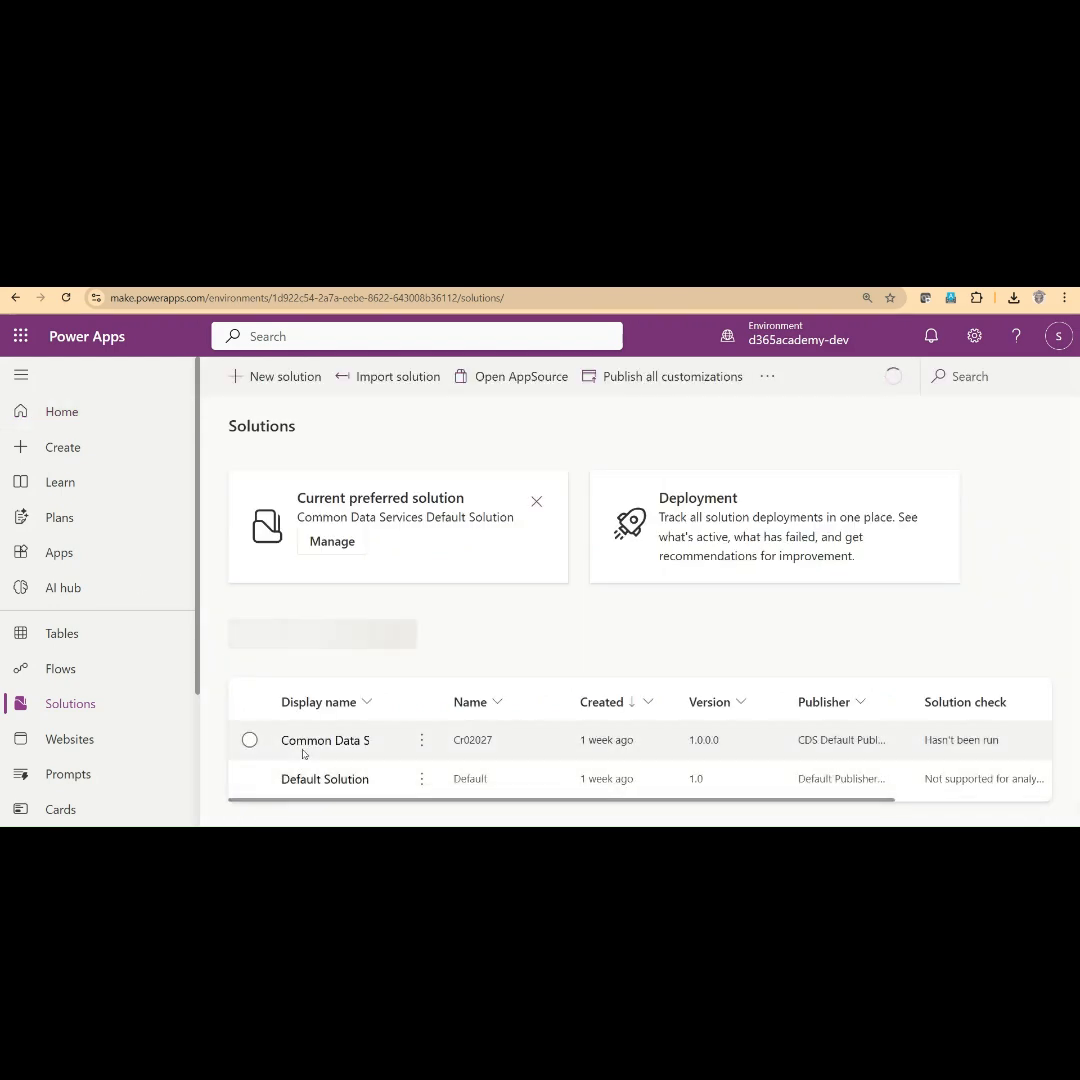
pyautogui.scroll(-2, 491, 769)
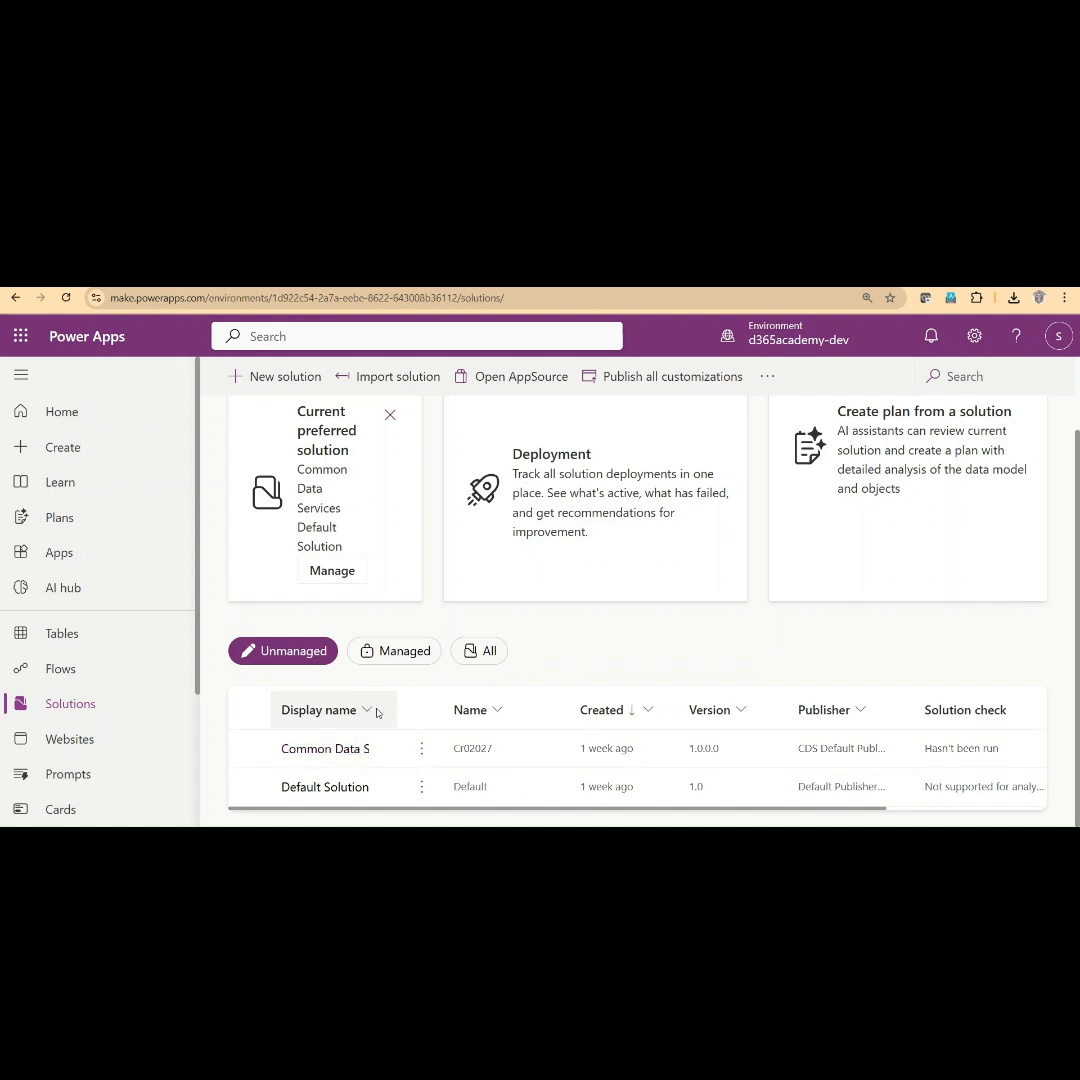
pyautogui.moveTo(397, 709); pyautogui.dragTo(631, 709)
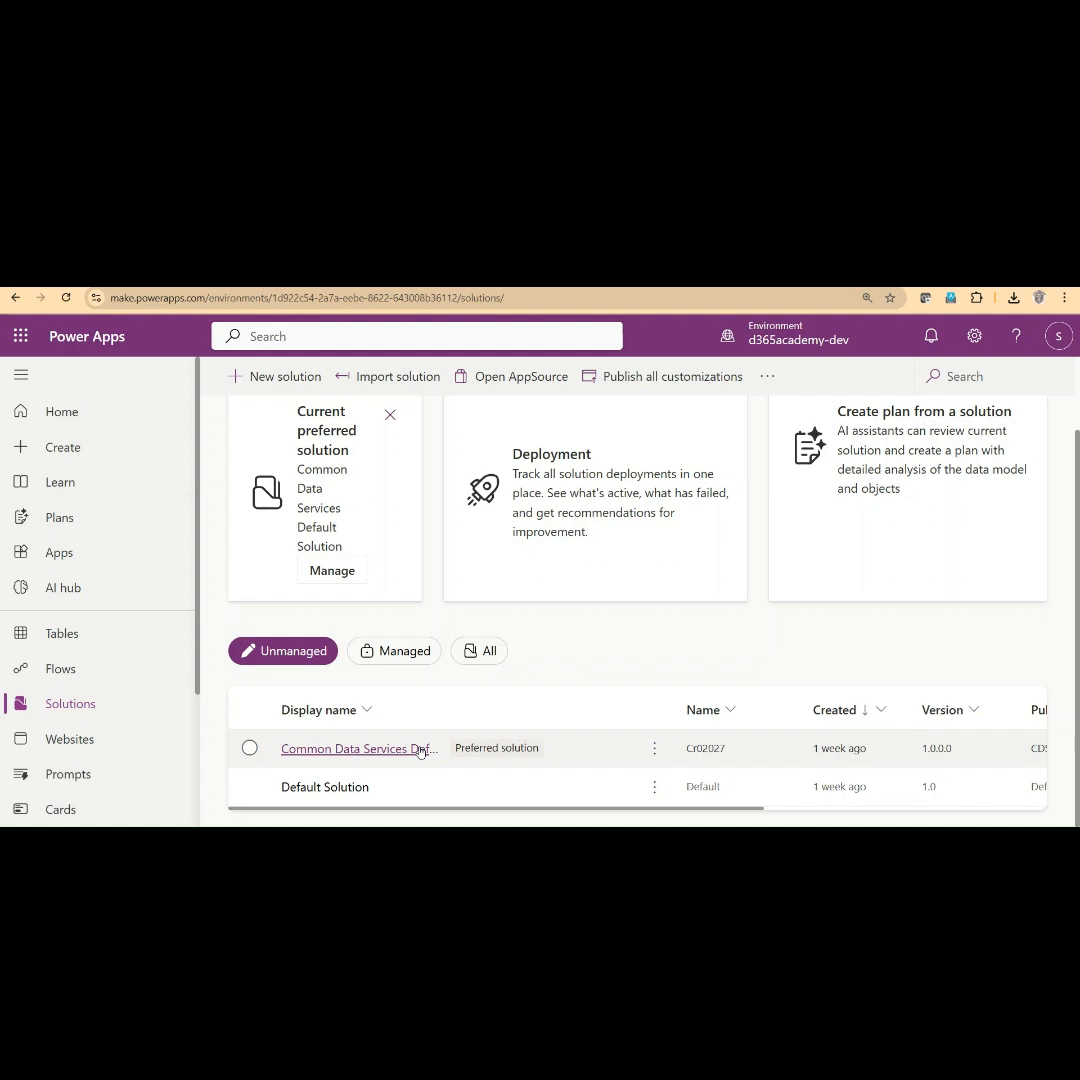
# Check the prefix of CDS Default Publisher (Cre5abf) in a new solution form and close the form without creating a solution
pyautogui.click(258, 379)
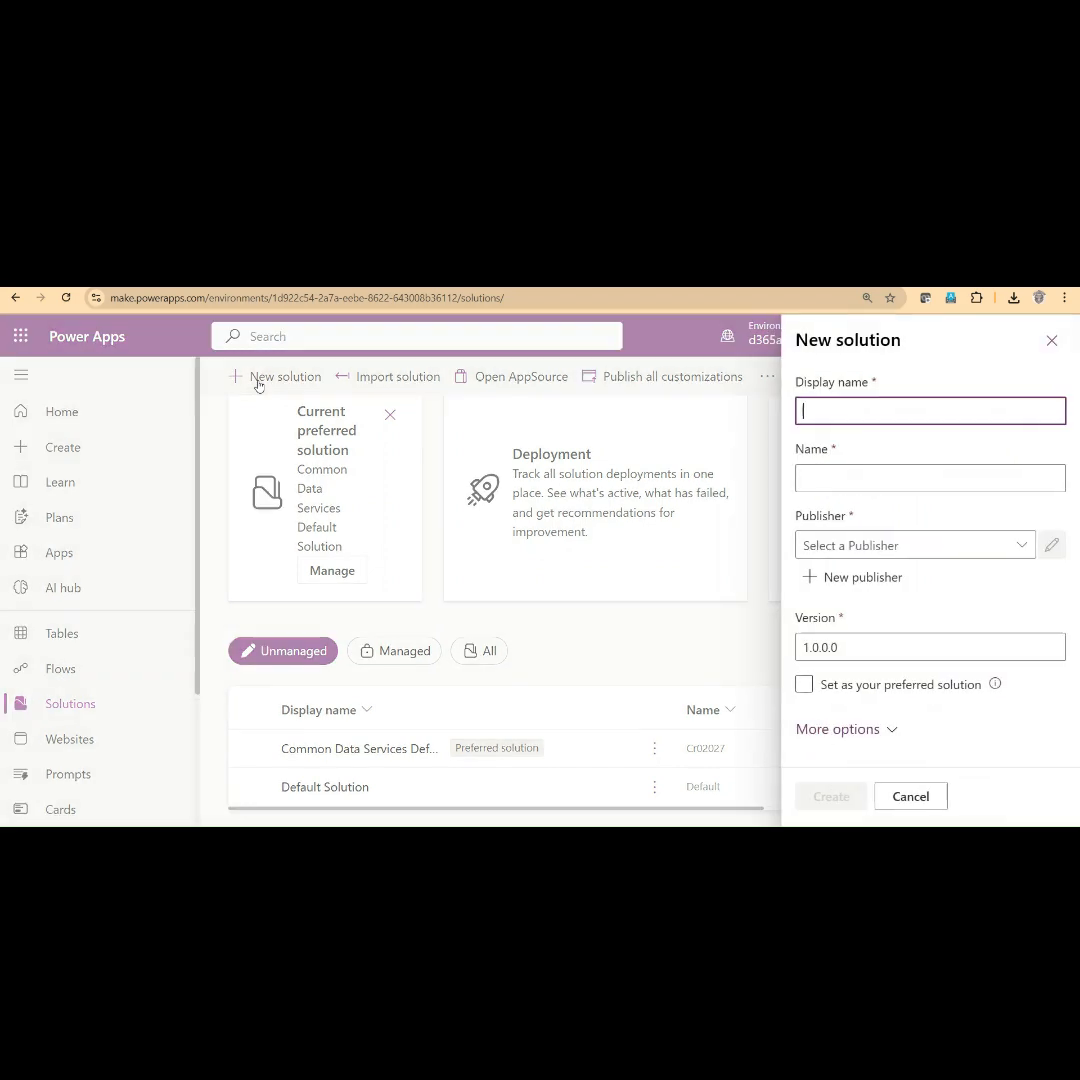
pyautogui.click(1022, 547)
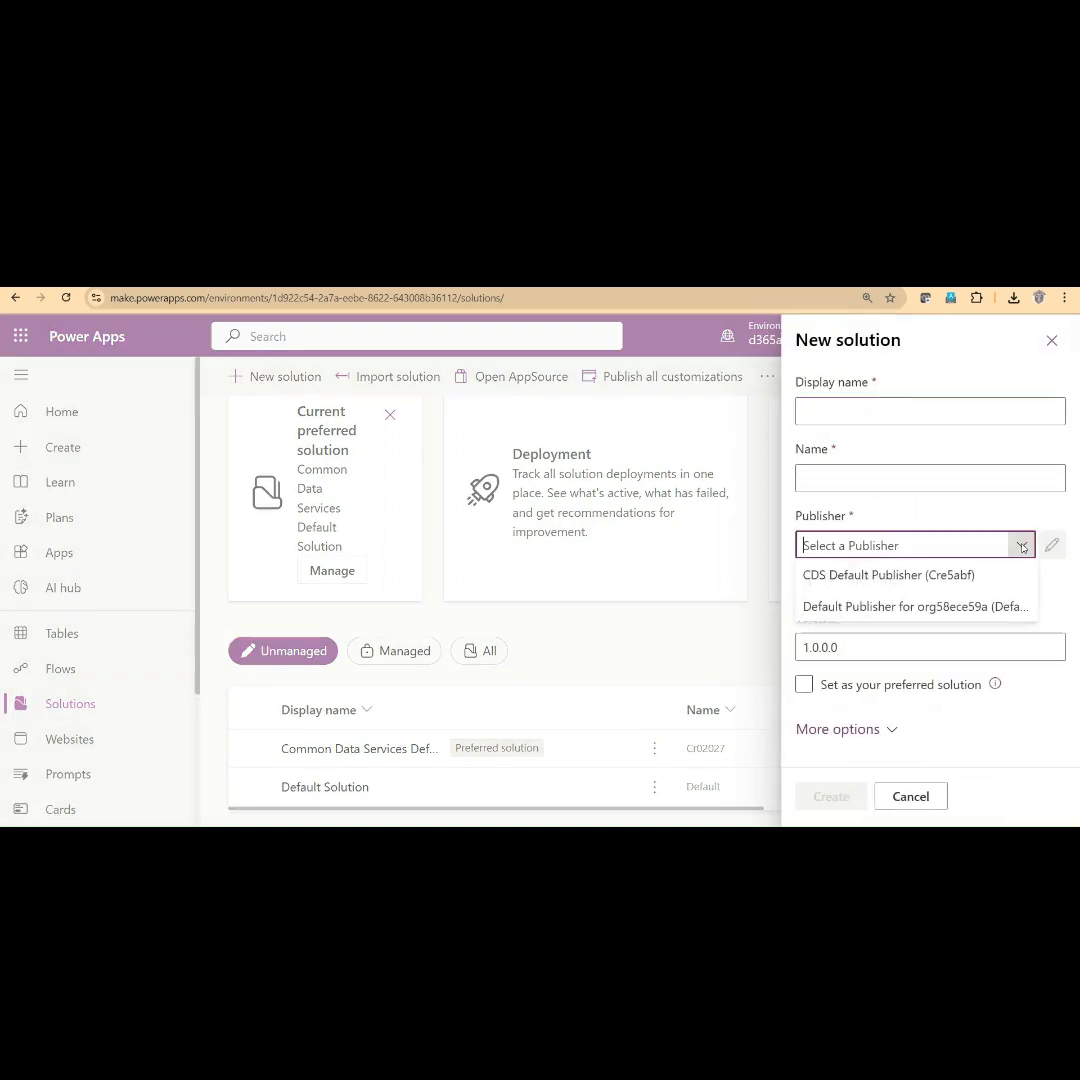
pyautogui.click(947, 578)
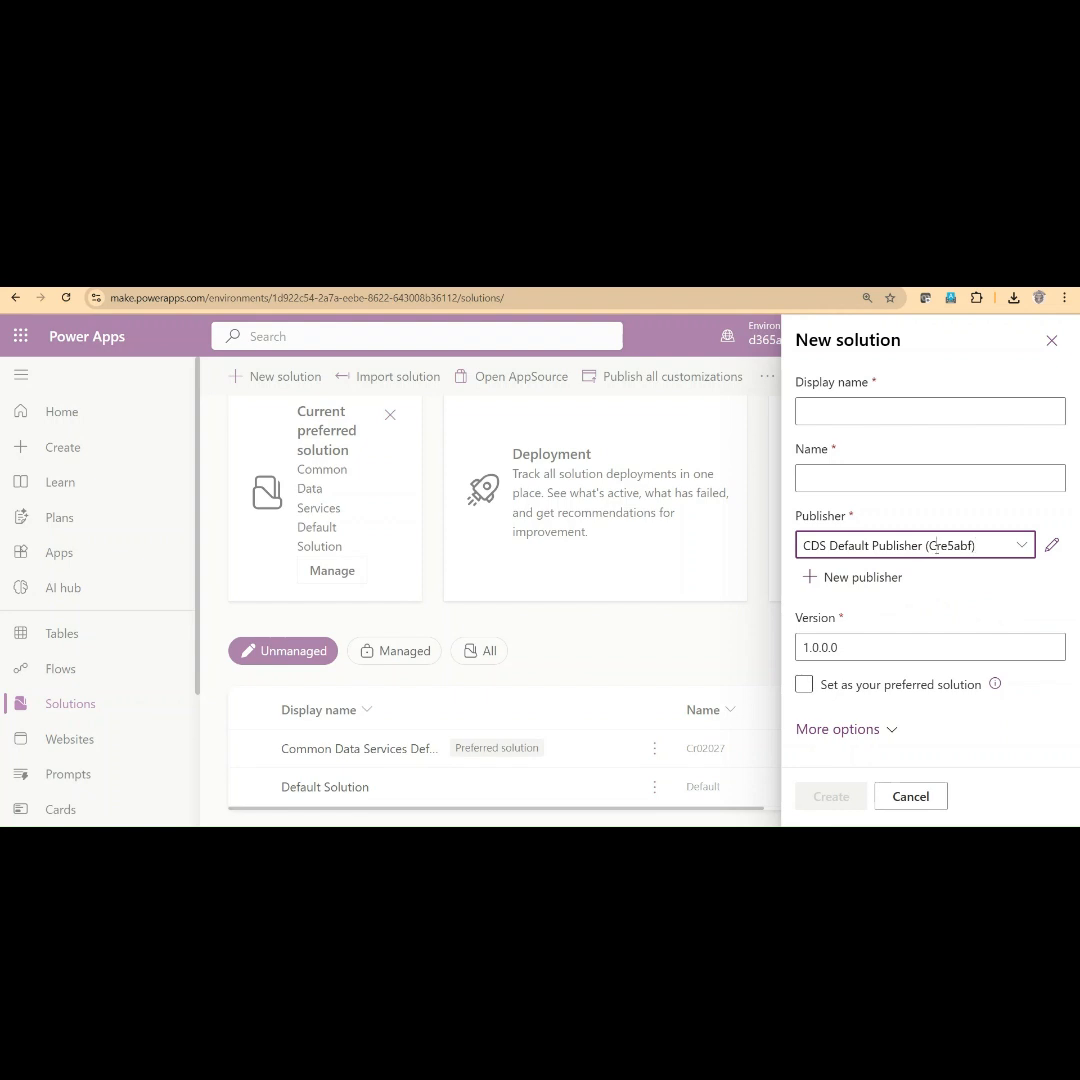
pyautogui.doubleClick(933, 546)
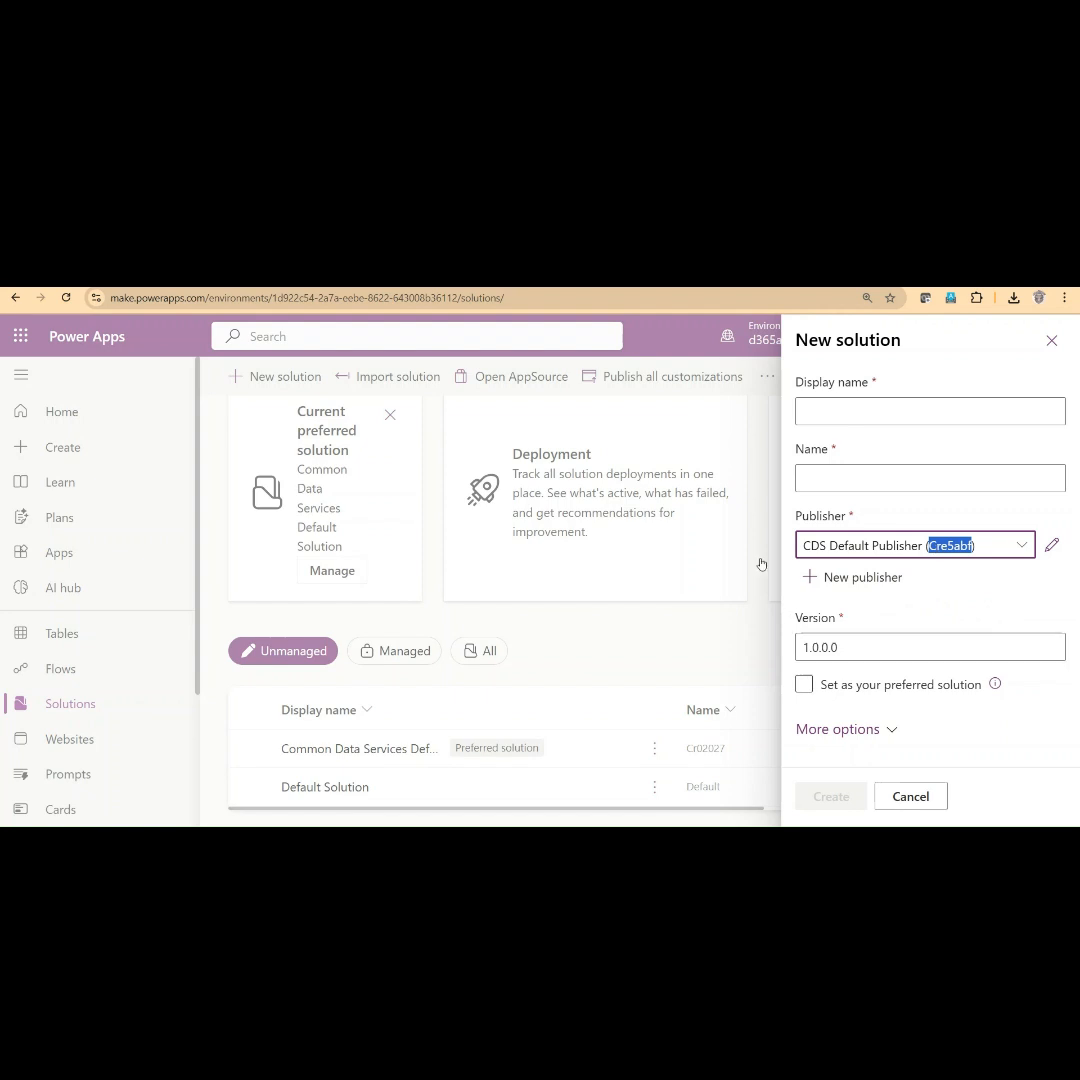
pyautogui.click(1051, 340)
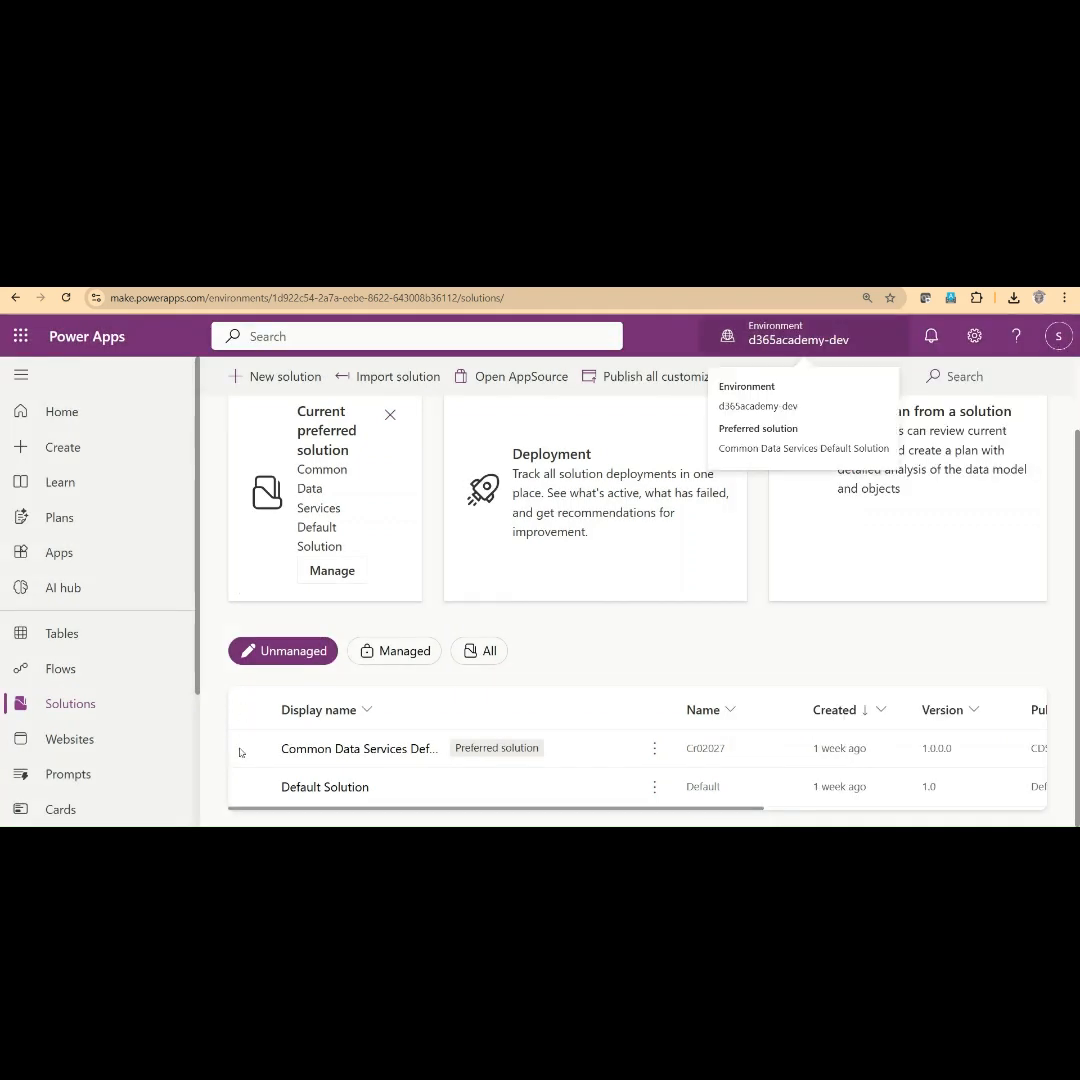
# Open the Common Data Services Default Solution and start a new Custom API in it
pyautogui.click(318, 750)
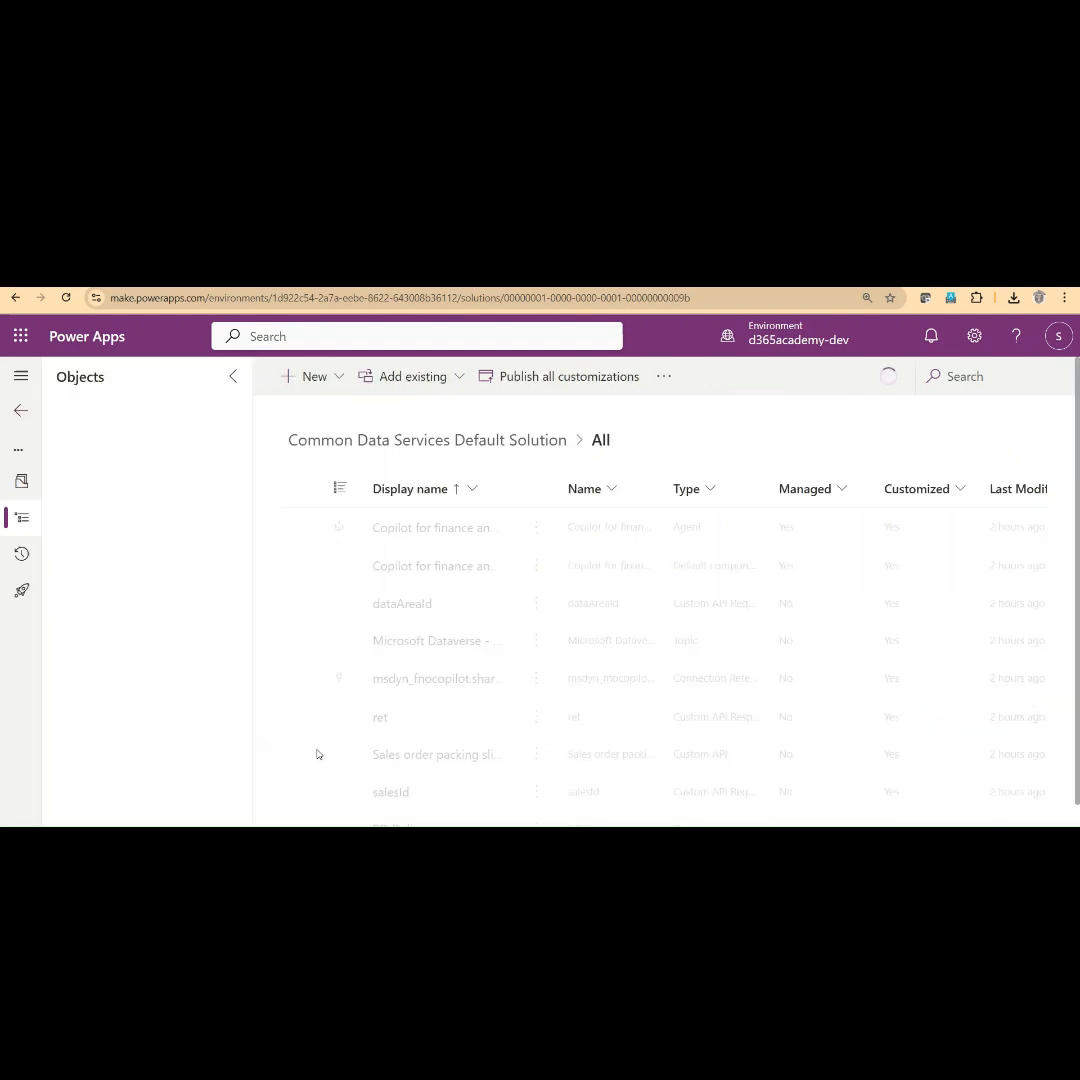
pyautogui.click(339, 377)
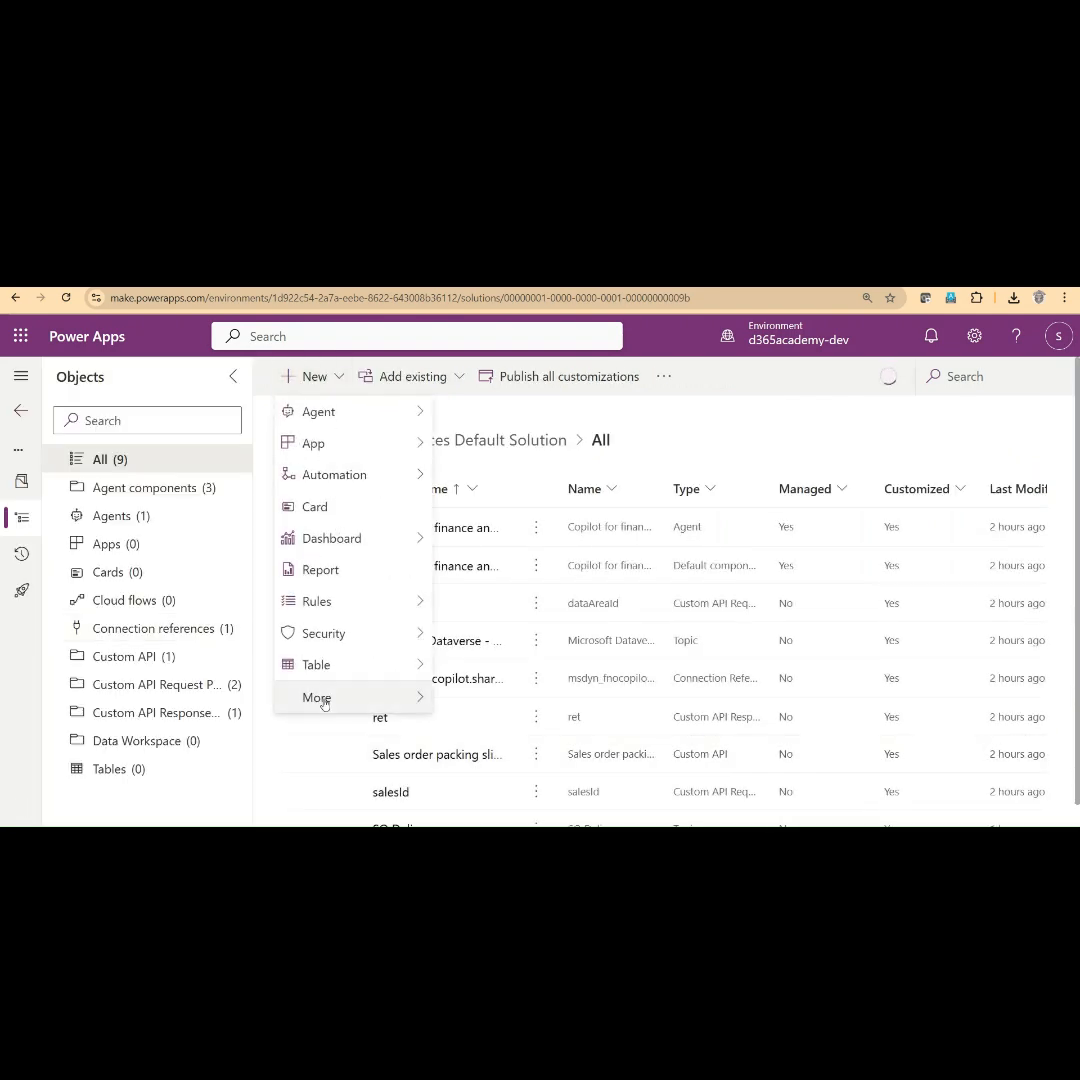
pyautogui.moveTo(321, 697)
pyautogui.moveTo(515, 808)
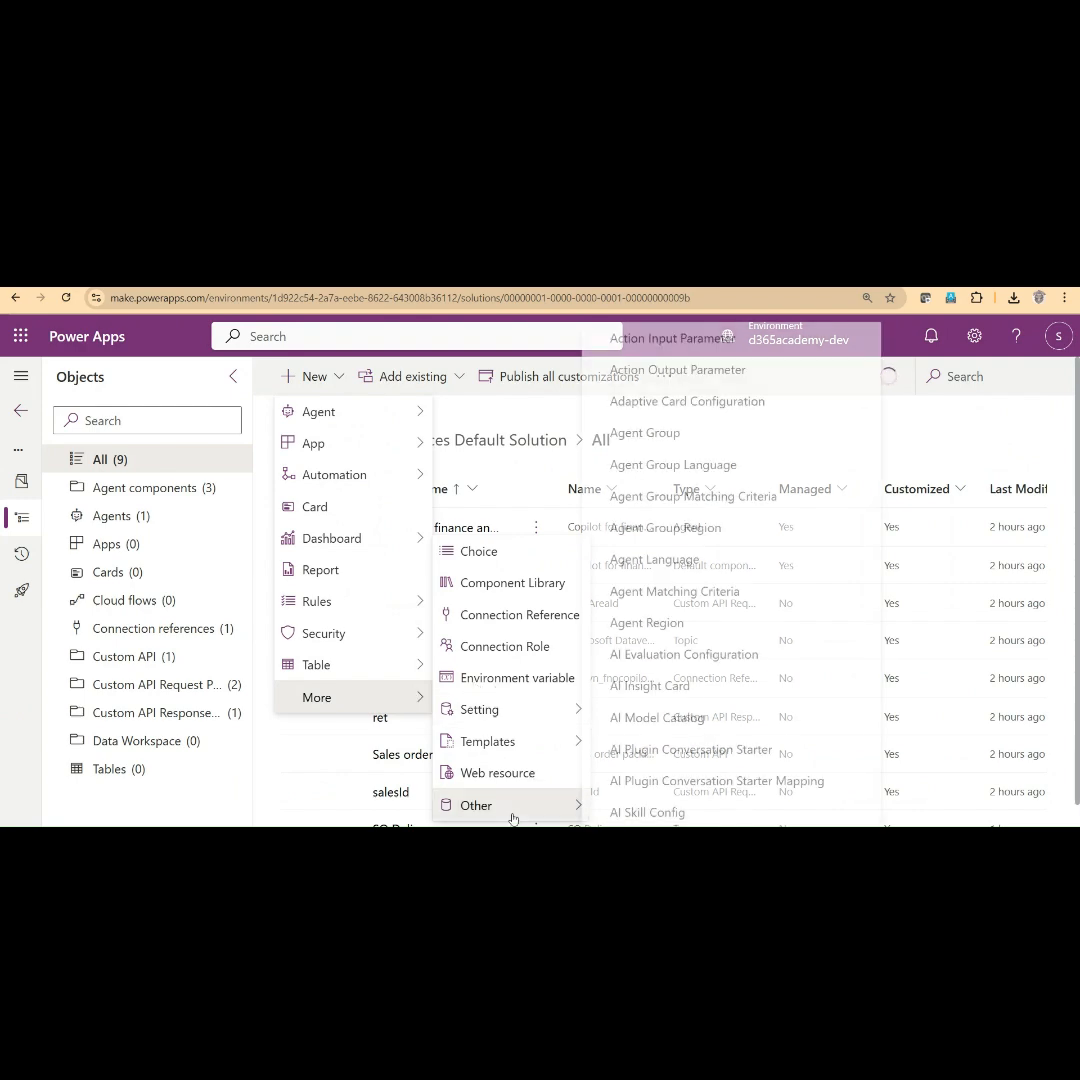
pyautogui.scroll(-10, 690, 500)
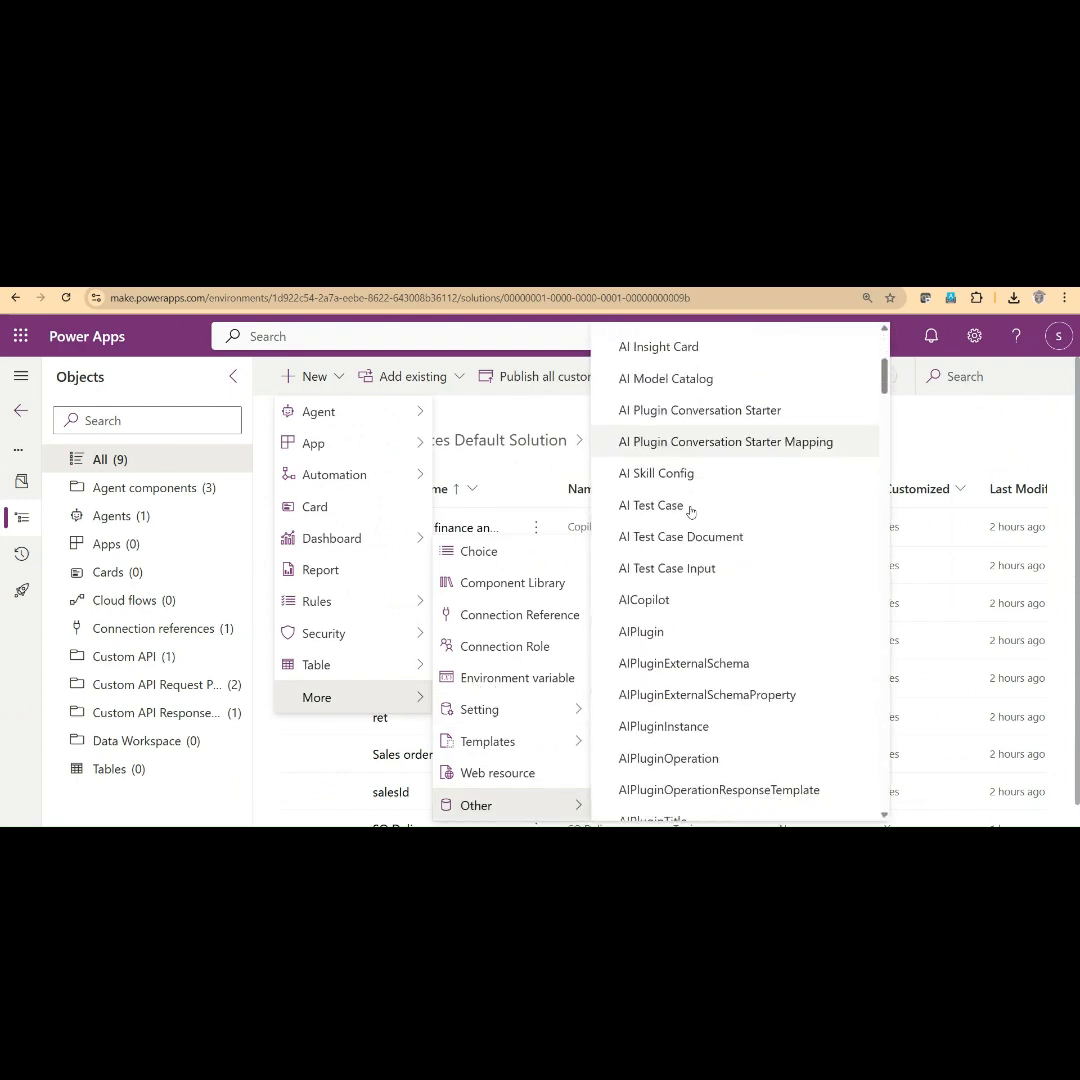
pyautogui.scroll(-5, 685, 518)
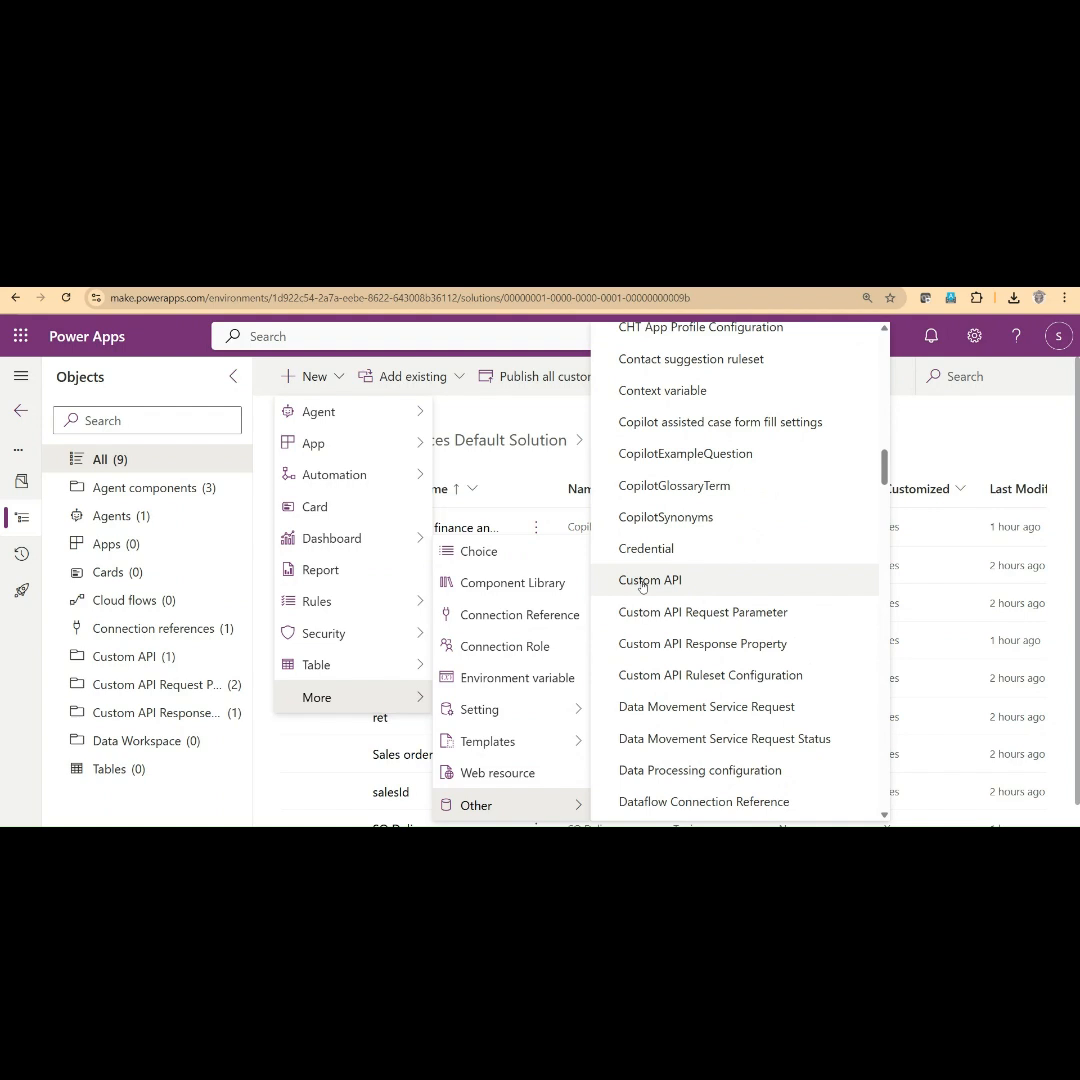
pyautogui.click(643, 583)
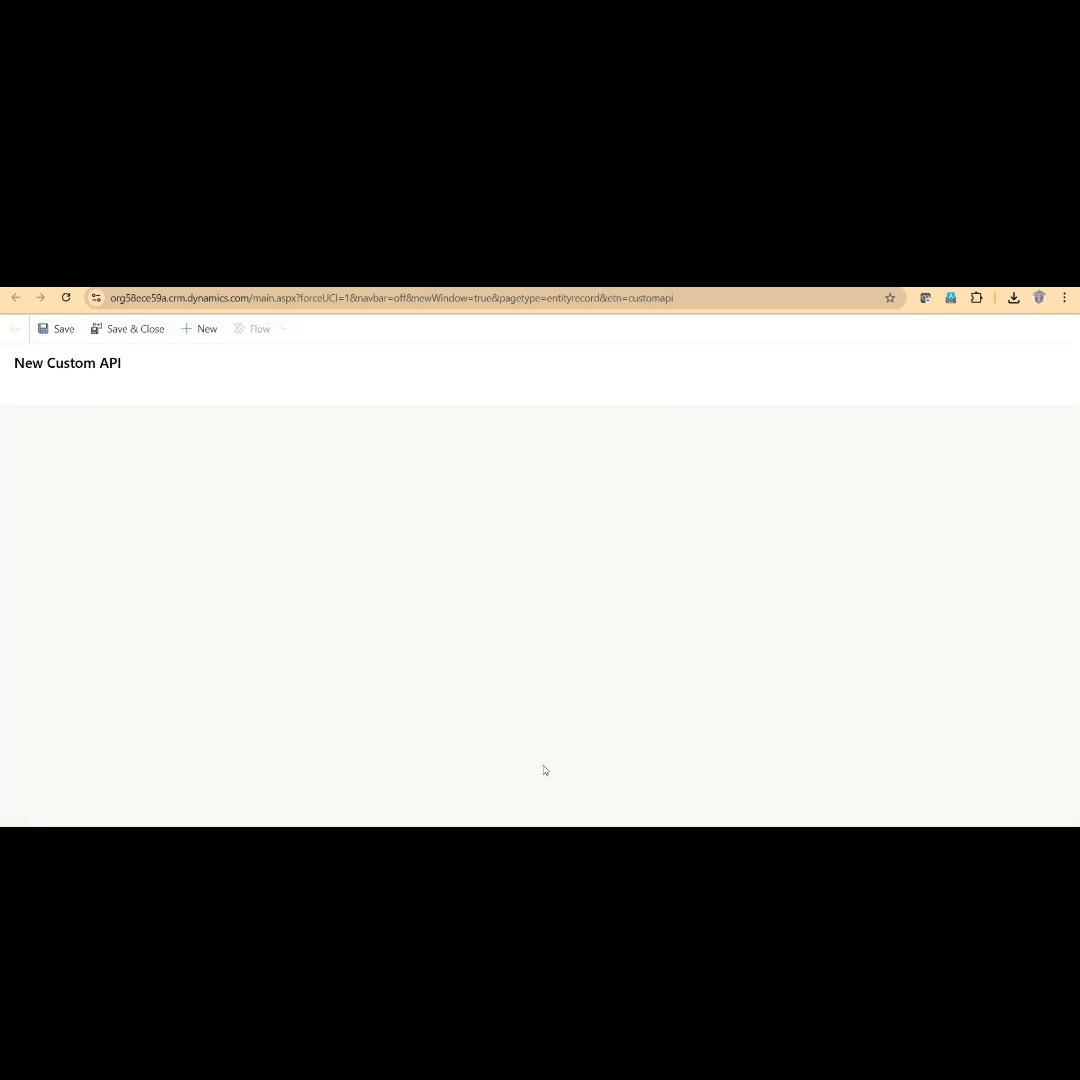
# Review the New Custom API form's fields from Unique Name to Plugin Type and close it without saving
pyautogui.click(170, 481)
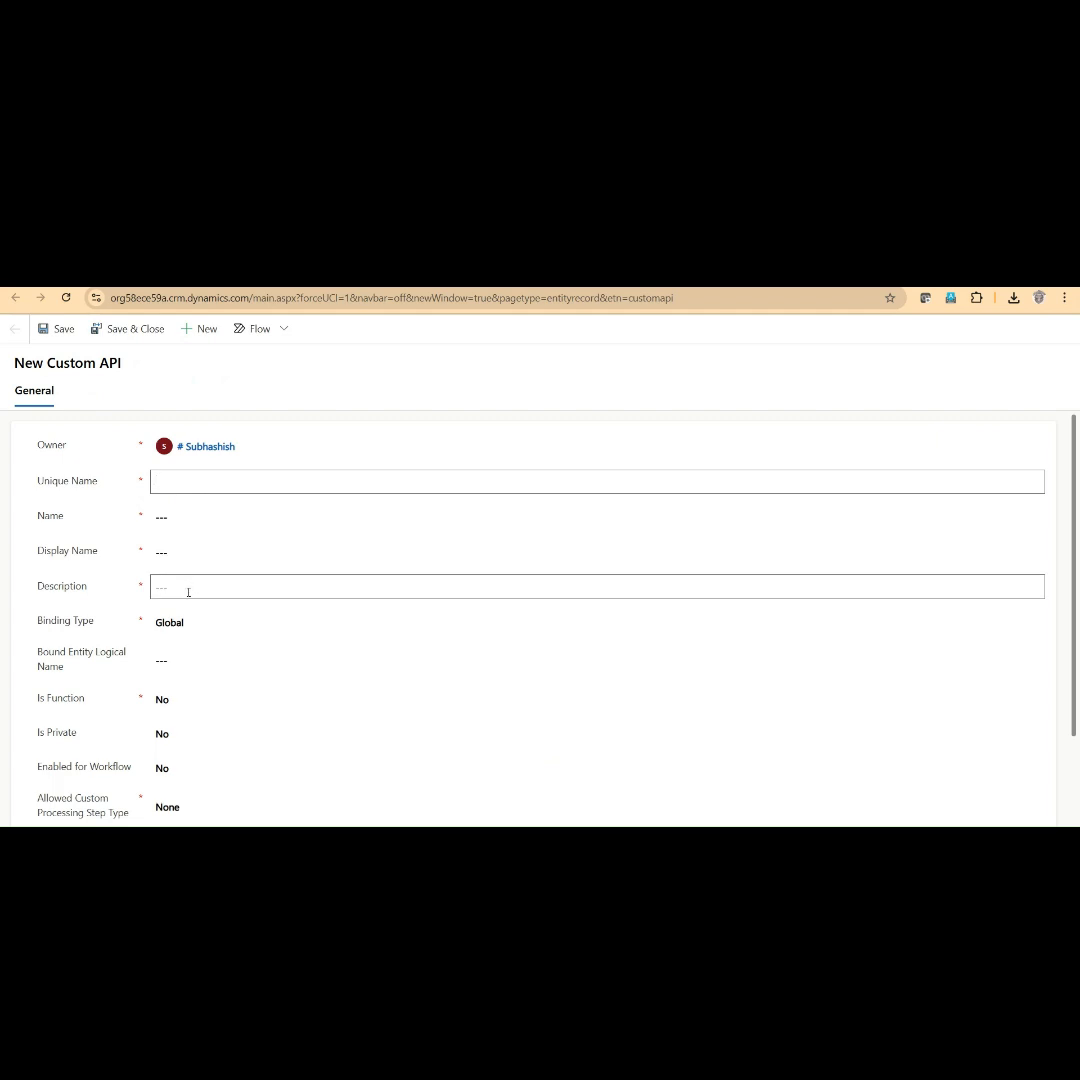
pyautogui.scroll(-3, 224, 644)
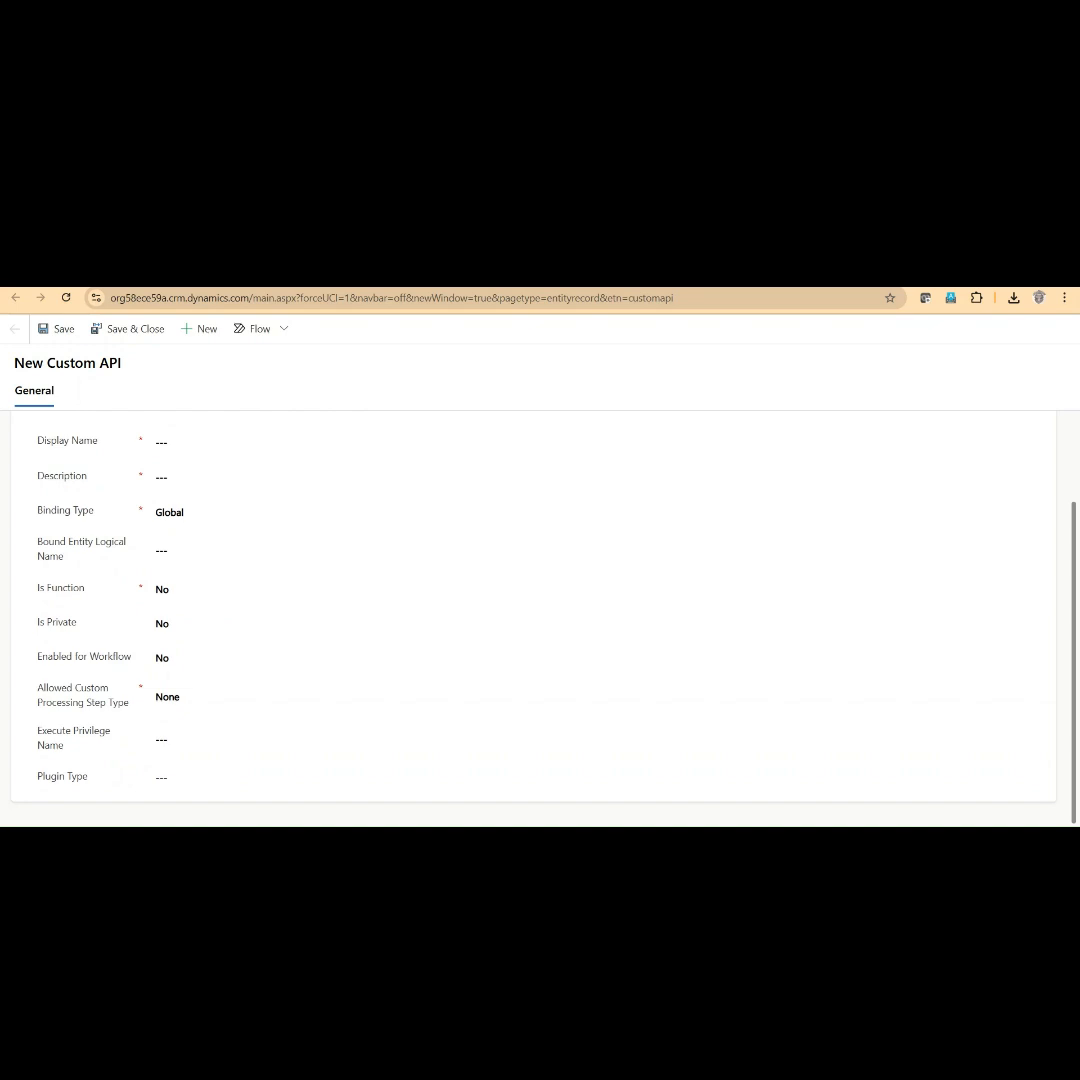
pyautogui.hotkey('ctrl', 'w')
pyautogui.click(670, 633)
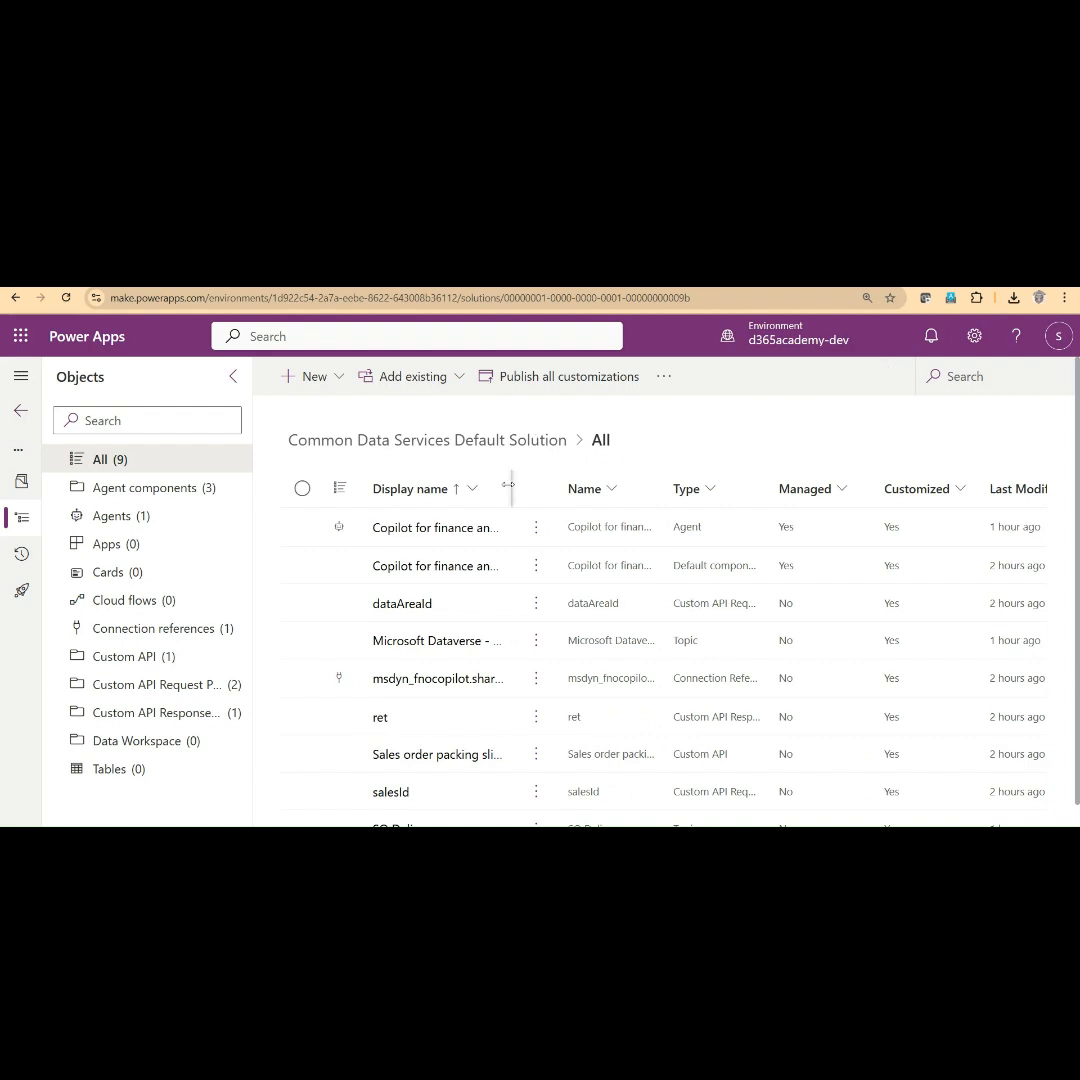
# Widen the solution's Display name column and open the Sales order packing slip plugin V2 Custom API at an enlarged page size
pyautogui.moveTo(508, 485); pyautogui.dragTo(770, 487)
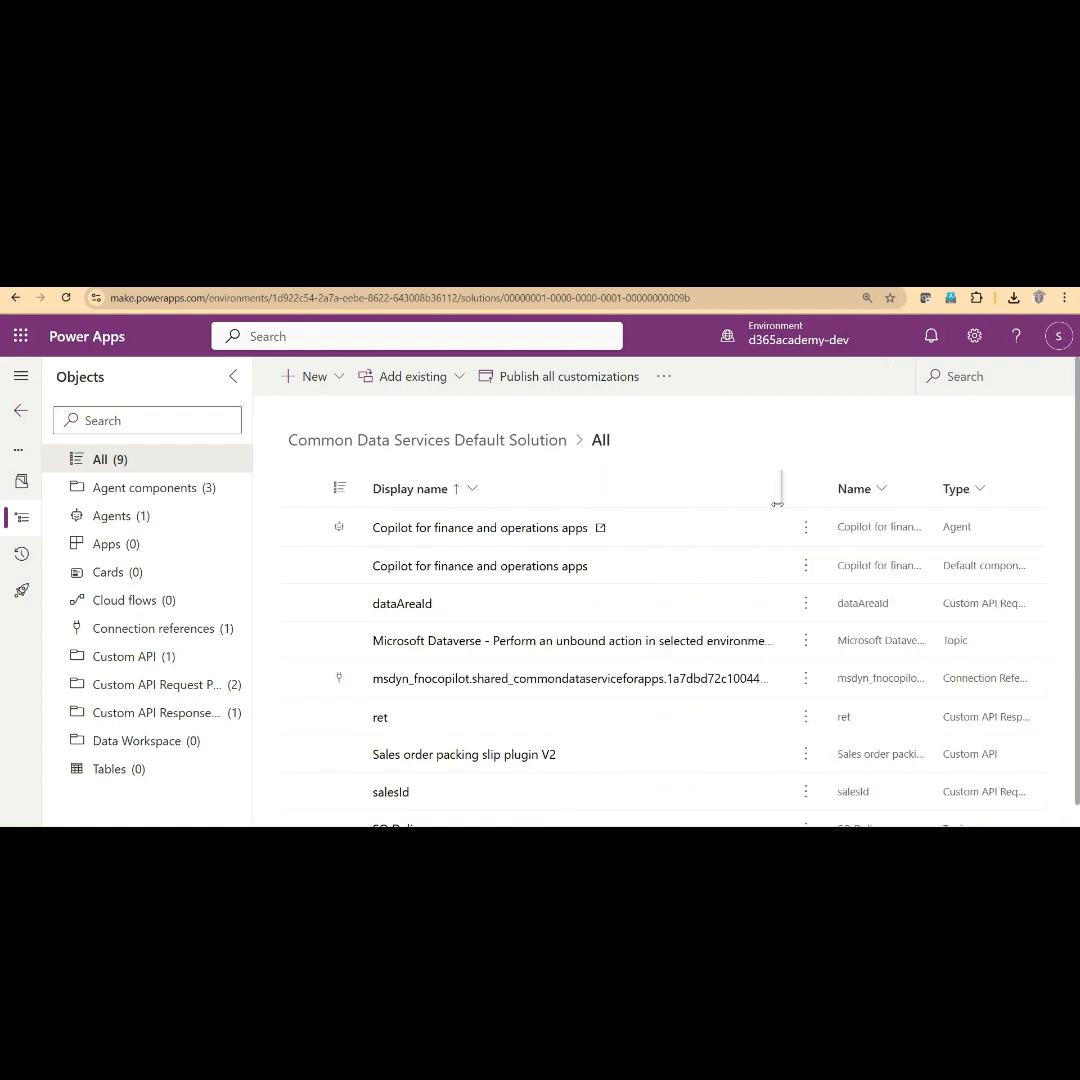
pyautogui.click(409, 757)
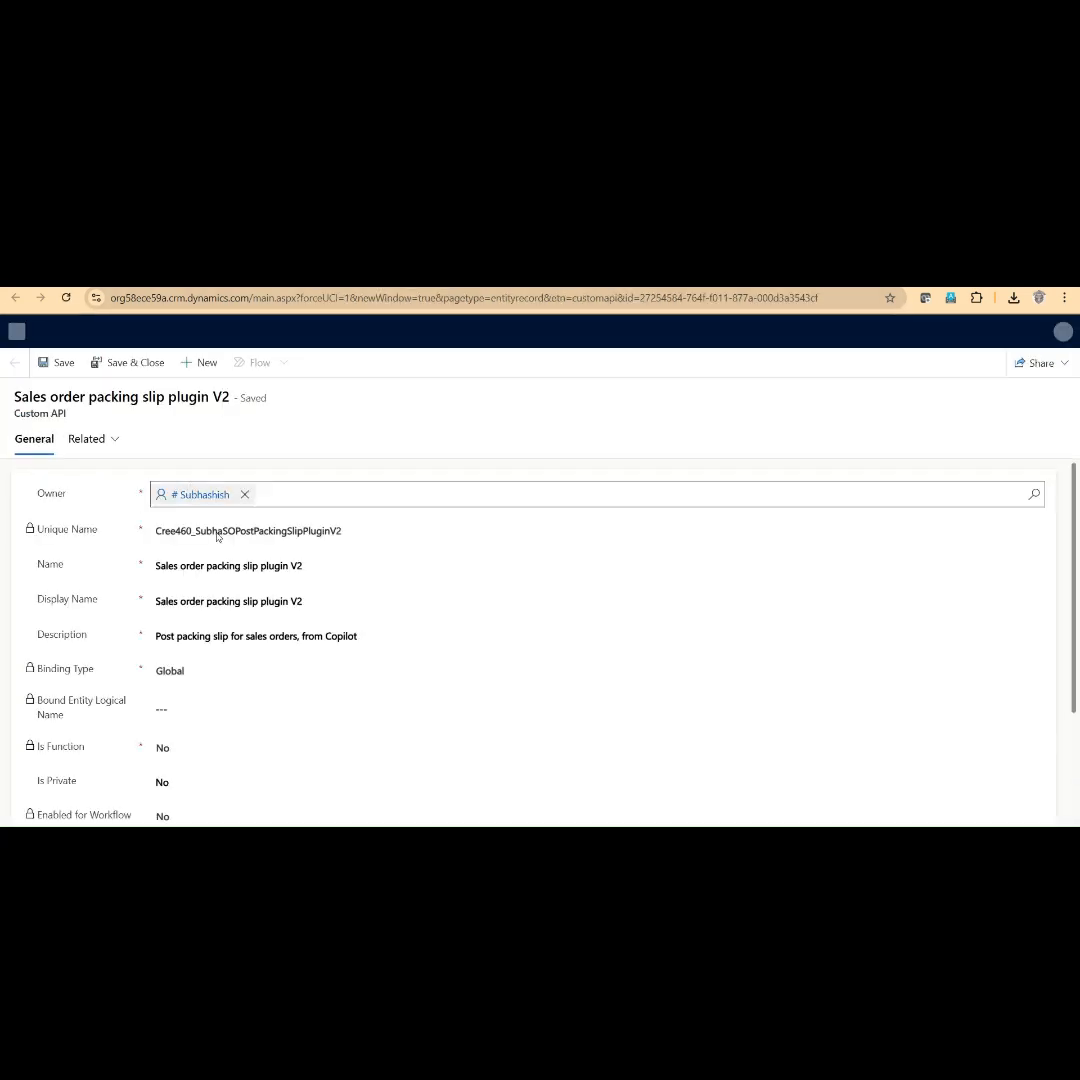
pyautogui.hotkey('ctrl', '+')
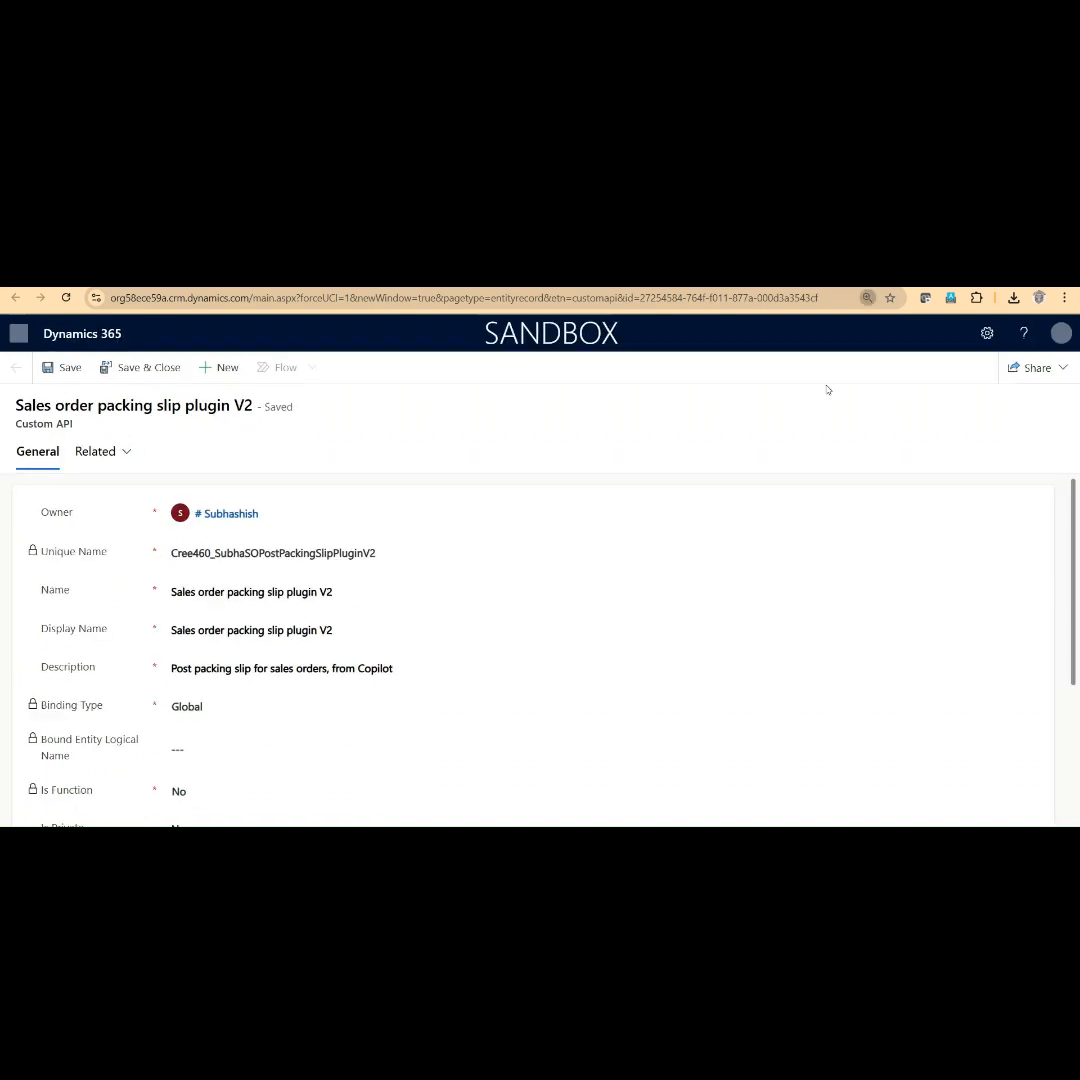
pyautogui.hotkey('ctrl', '+')
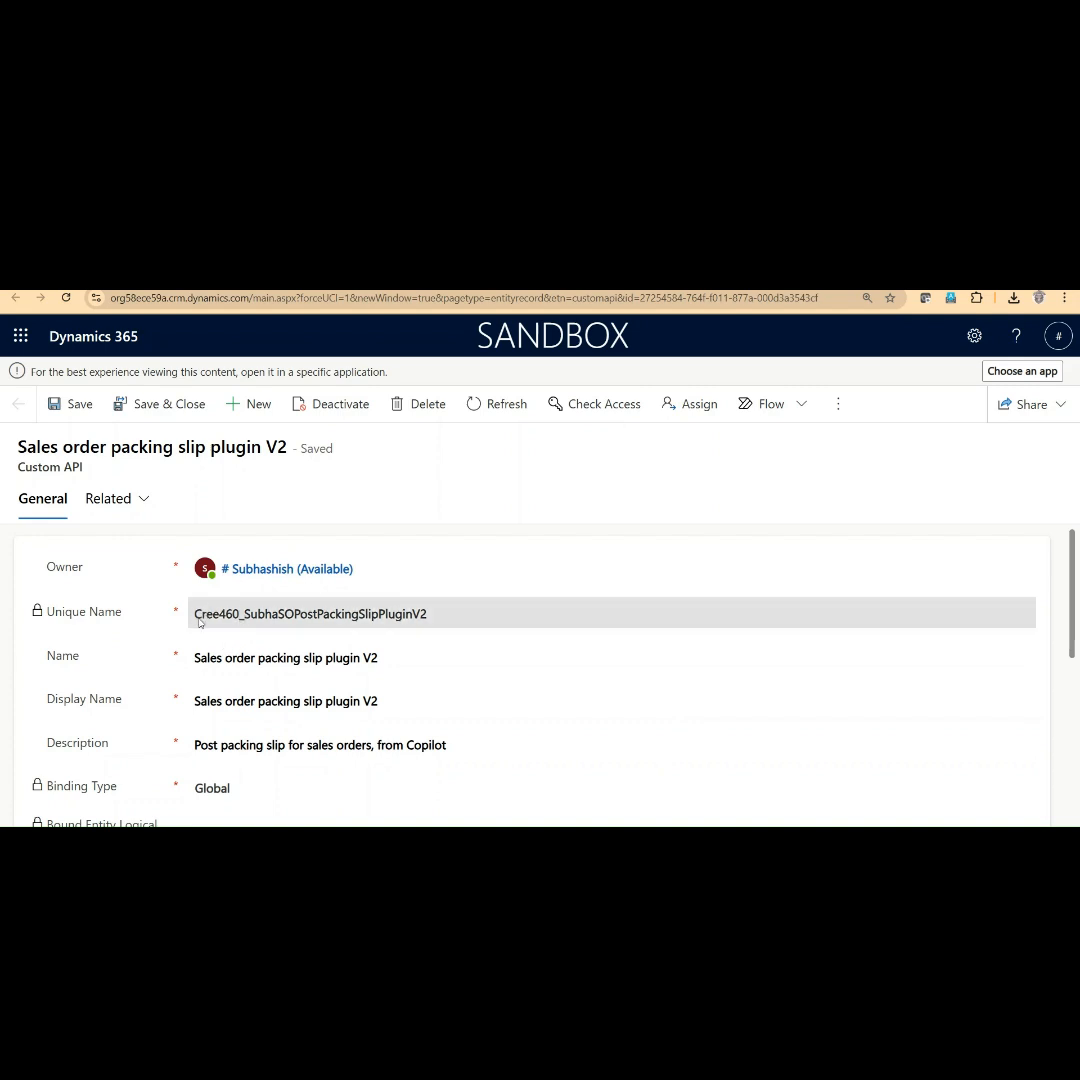
# Review the Custom API's fields from Unique Name and Description to Plugin Type, and return to the solution's object list
pyautogui.moveTo(244, 614); pyautogui.dragTo(436, 627)
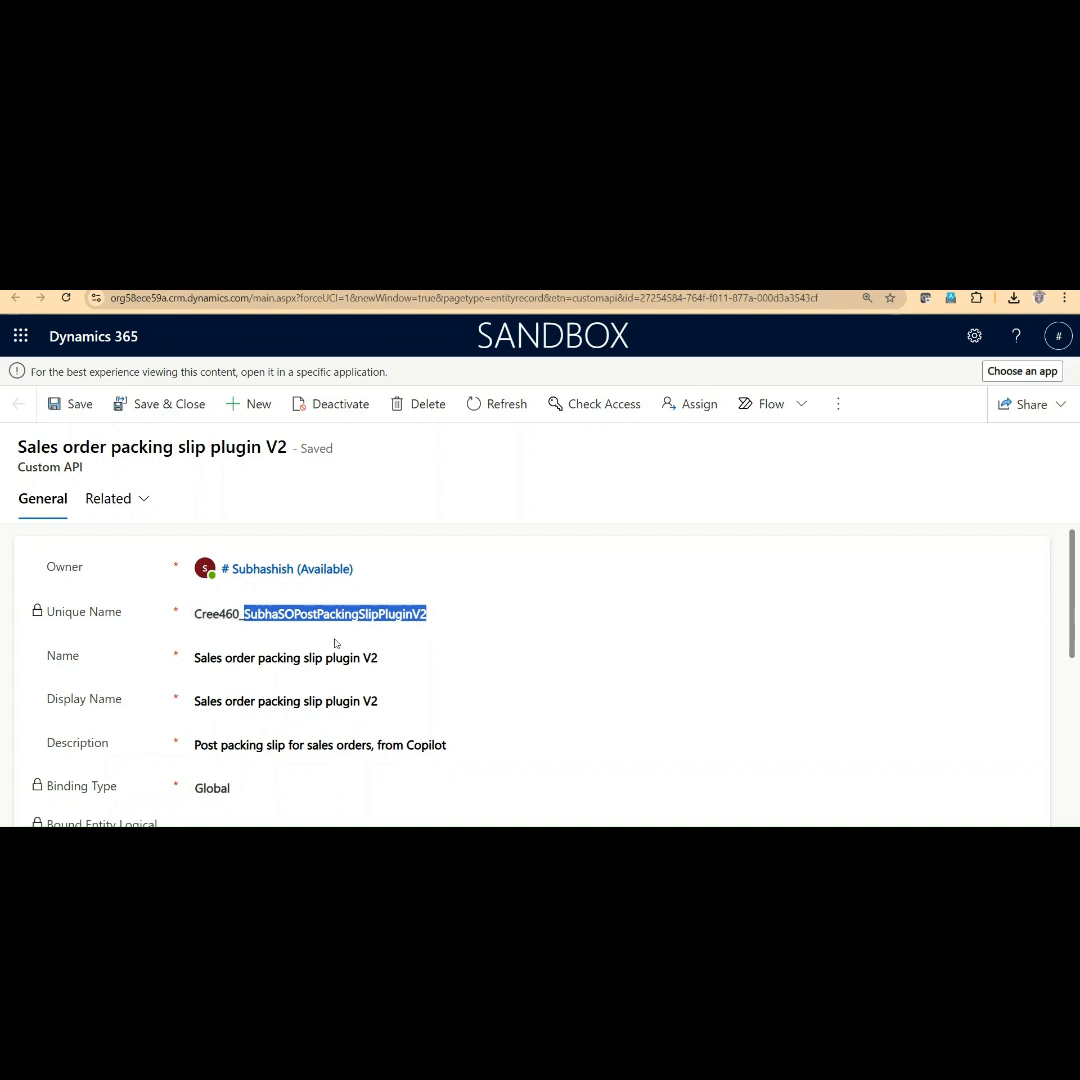
pyautogui.click(390, 656)
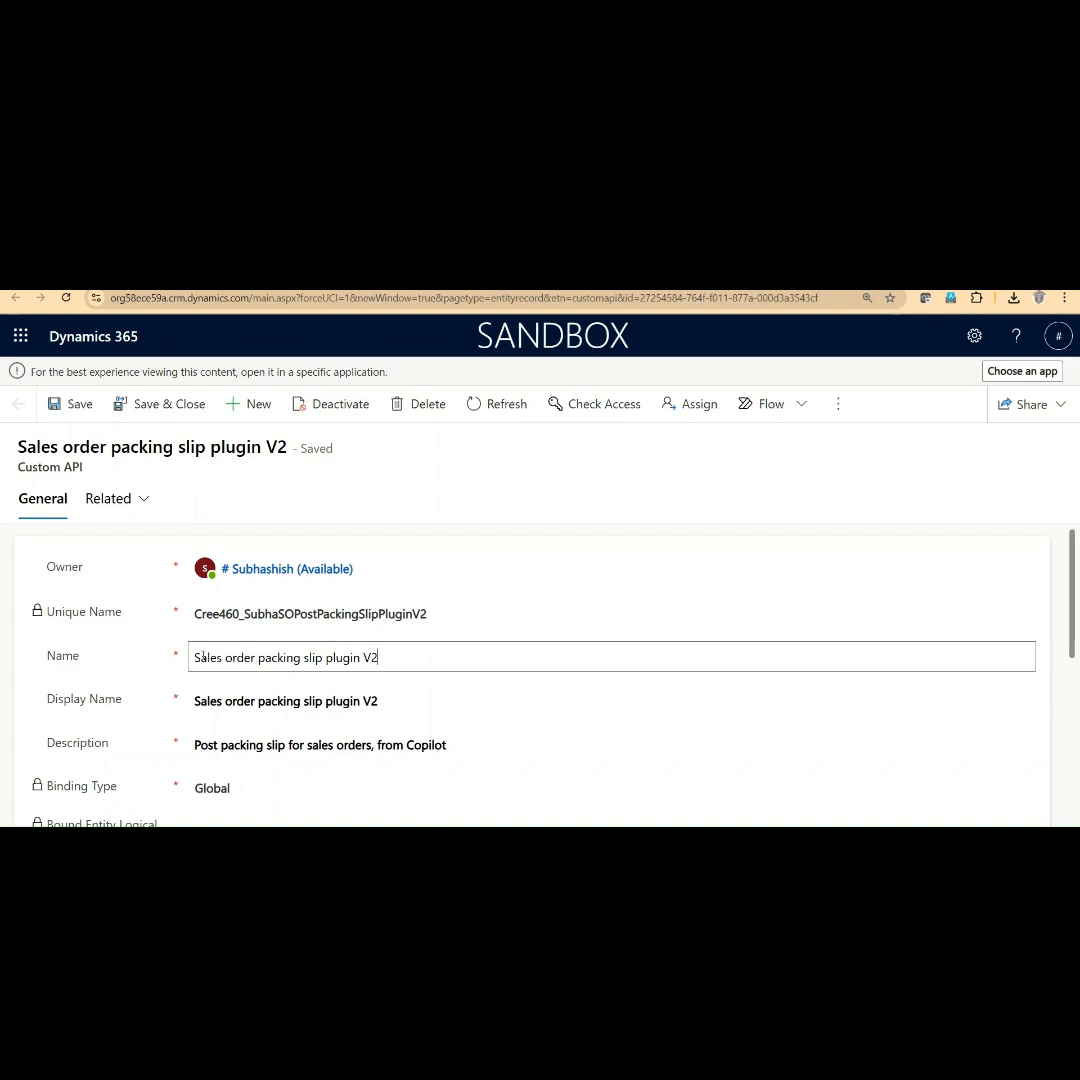
pyautogui.click(204, 698)
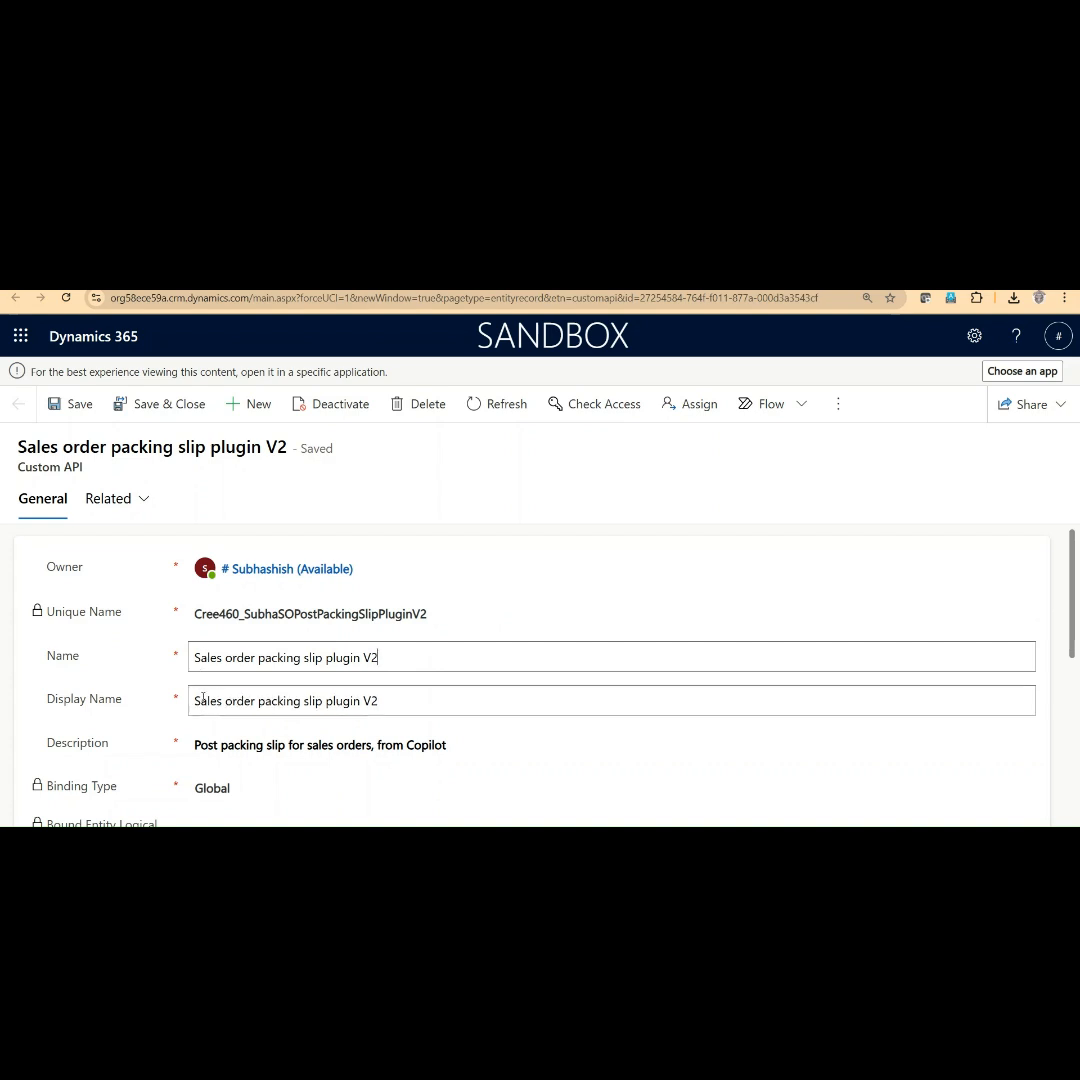
pyautogui.click(197, 743)
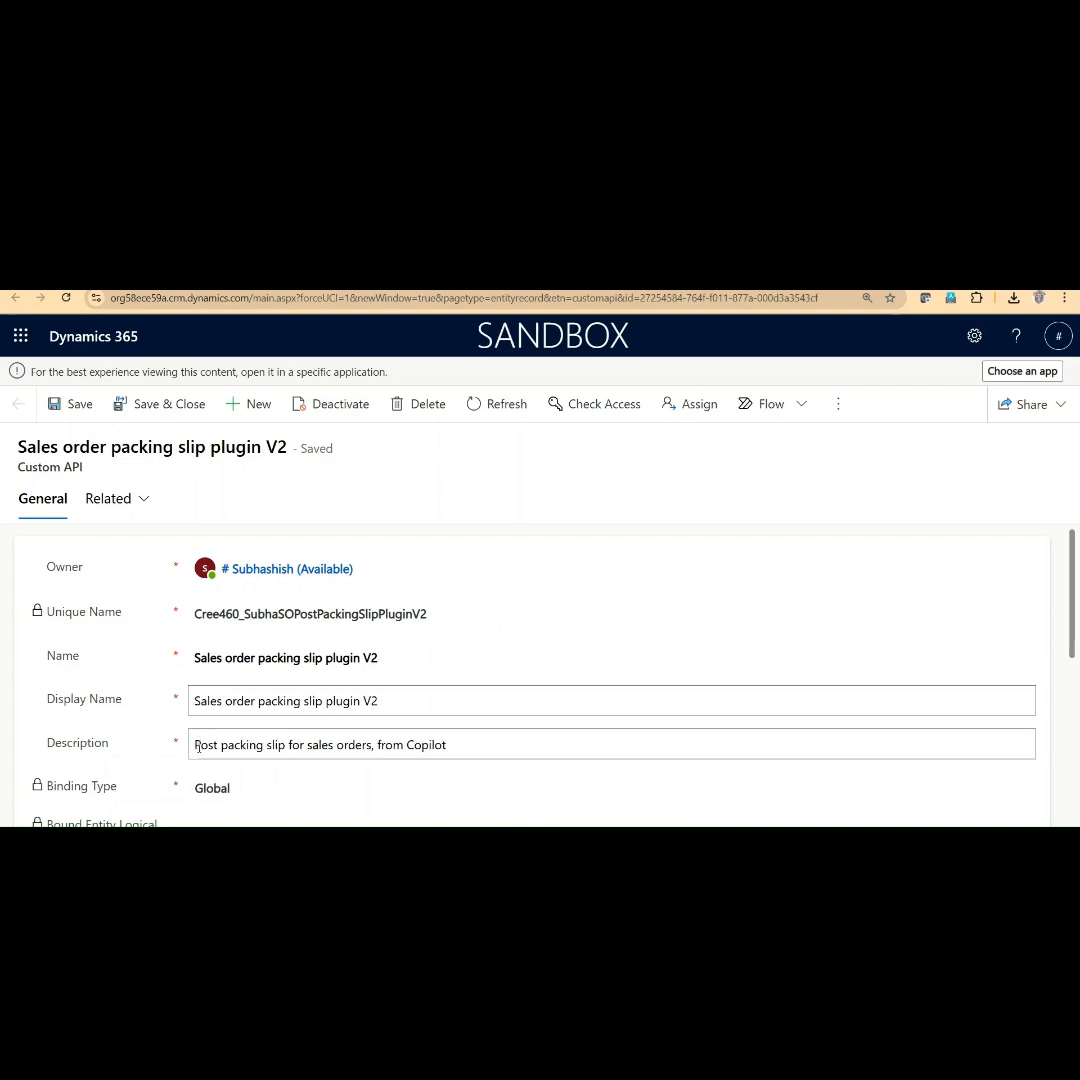
pyautogui.moveTo(195, 744); pyautogui.dragTo(462, 746)
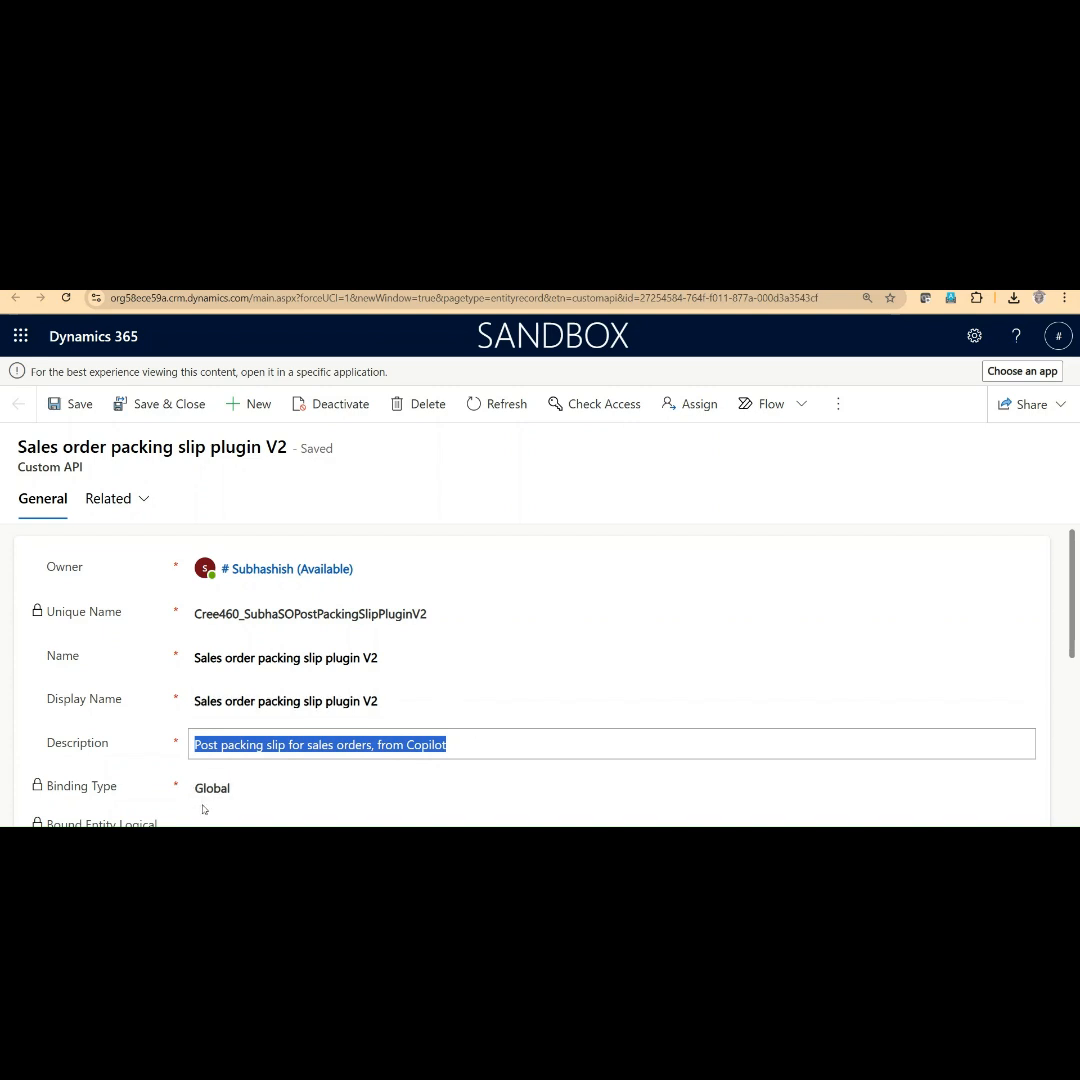
pyautogui.scroll(-10, 403, 694)
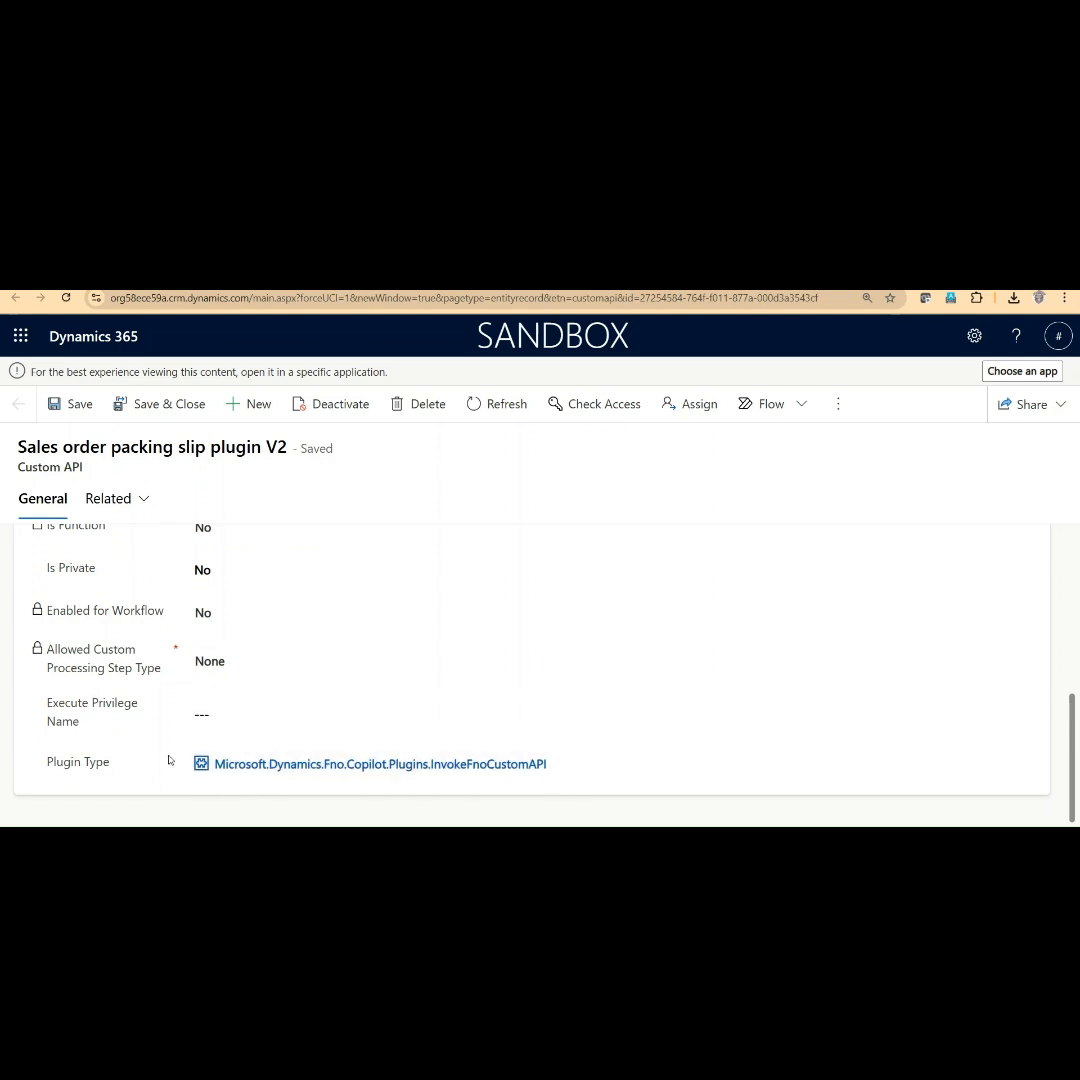
pyautogui.scroll(5, 599, 692)
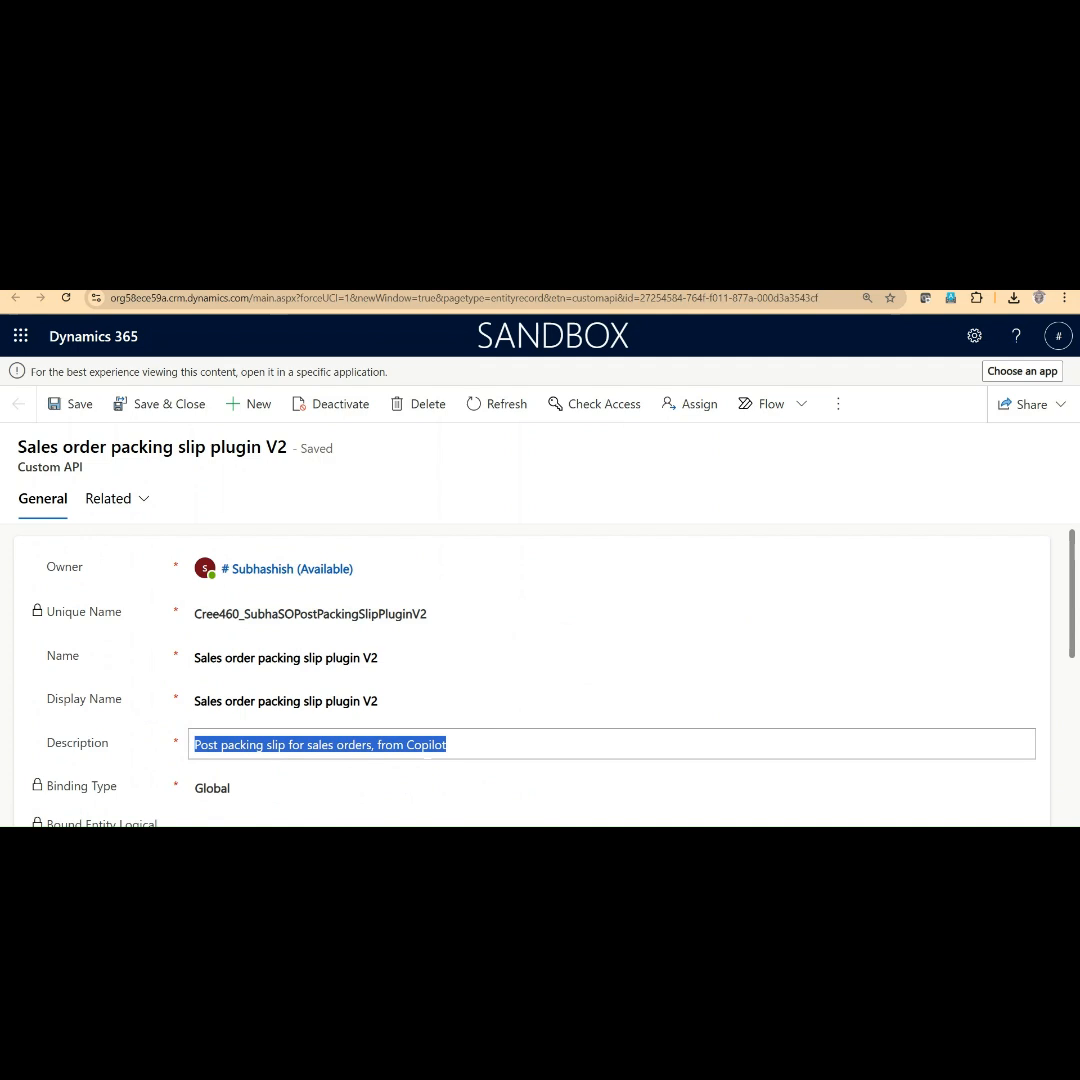
pyautogui.hotkey('ctrl', 'shift', 'Tab')
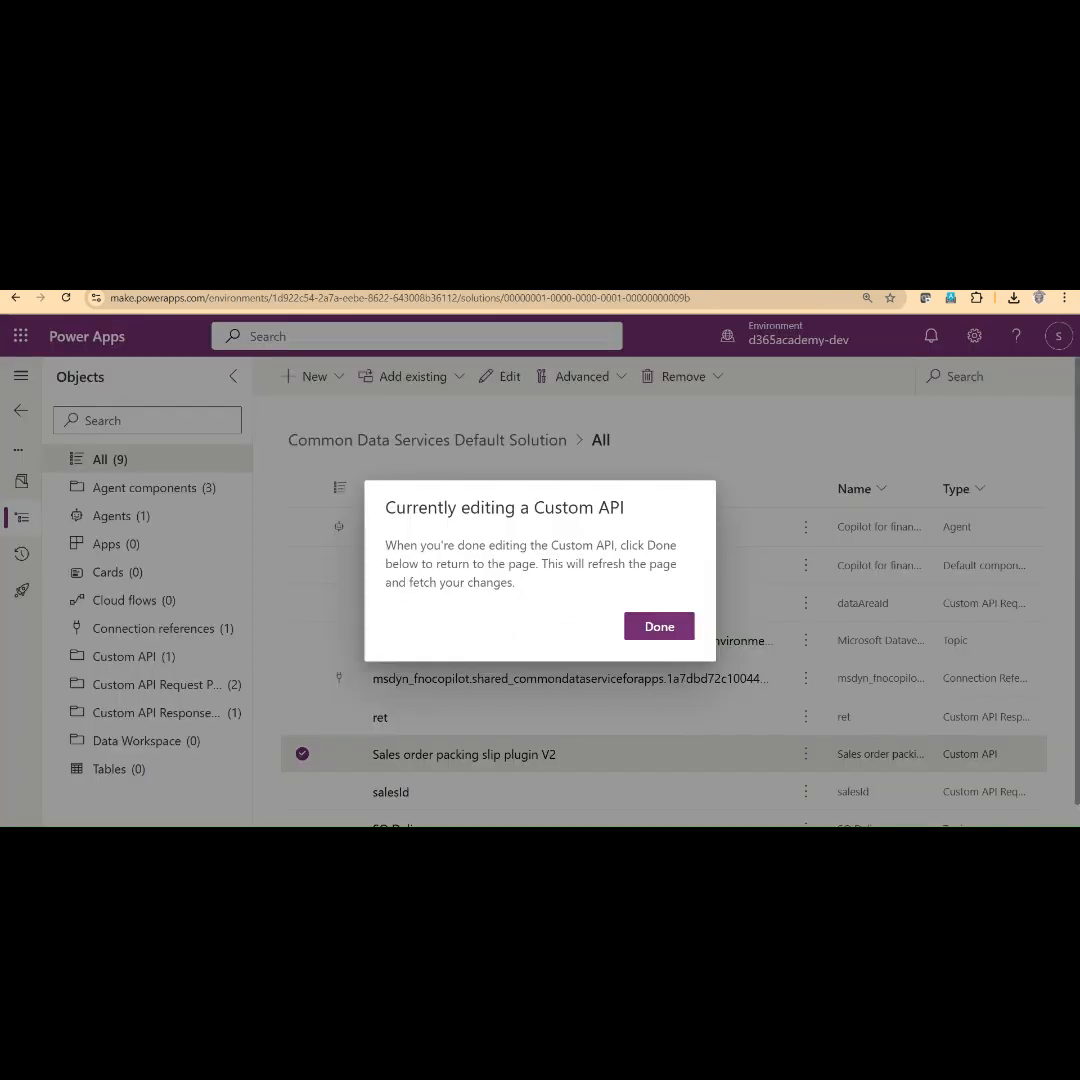
pyautogui.click(658, 628)
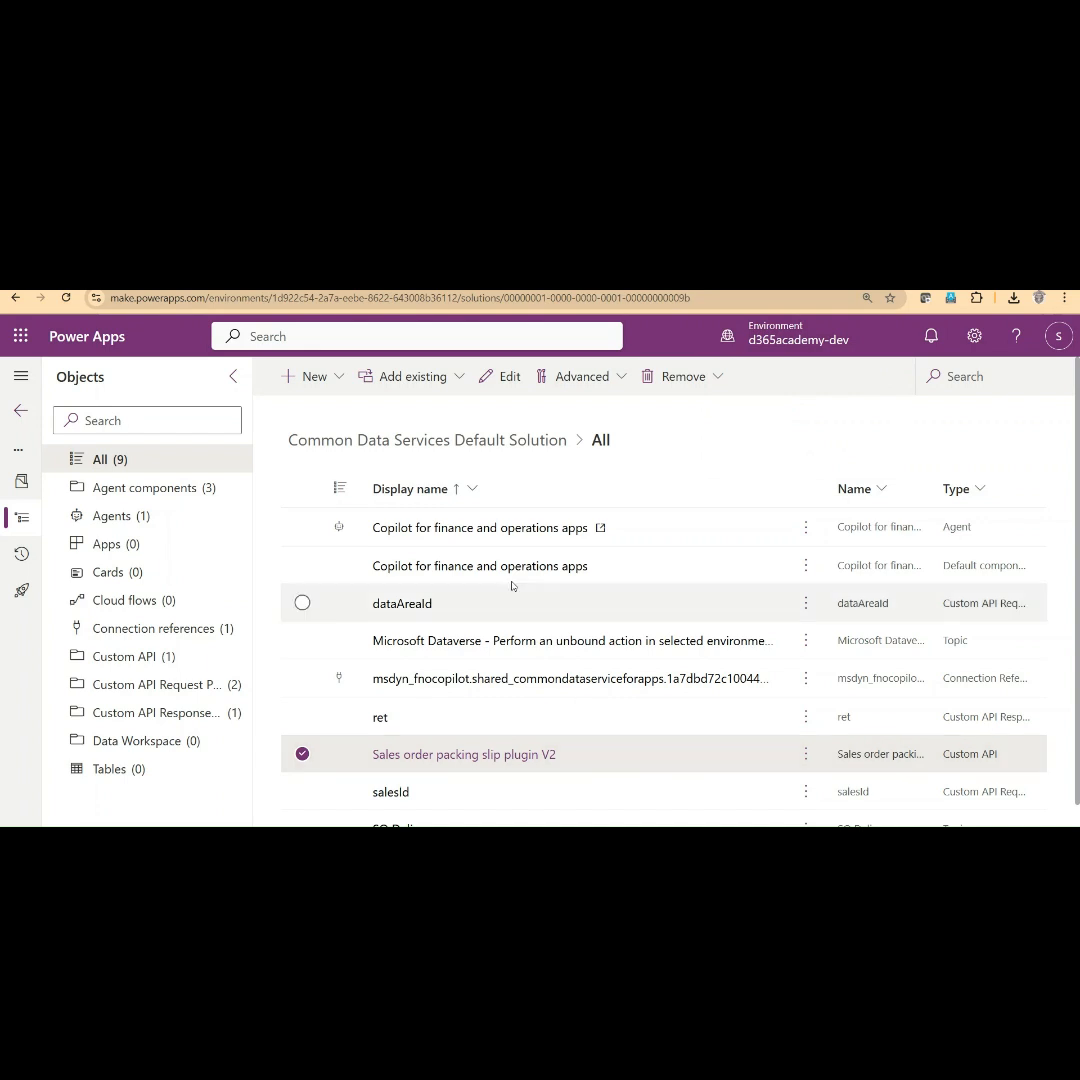
# Locate Custom API Request Parameter among the component types that can be added to the solution, without creating one
pyautogui.click(337, 388)
pyautogui.moveTo(334, 704)
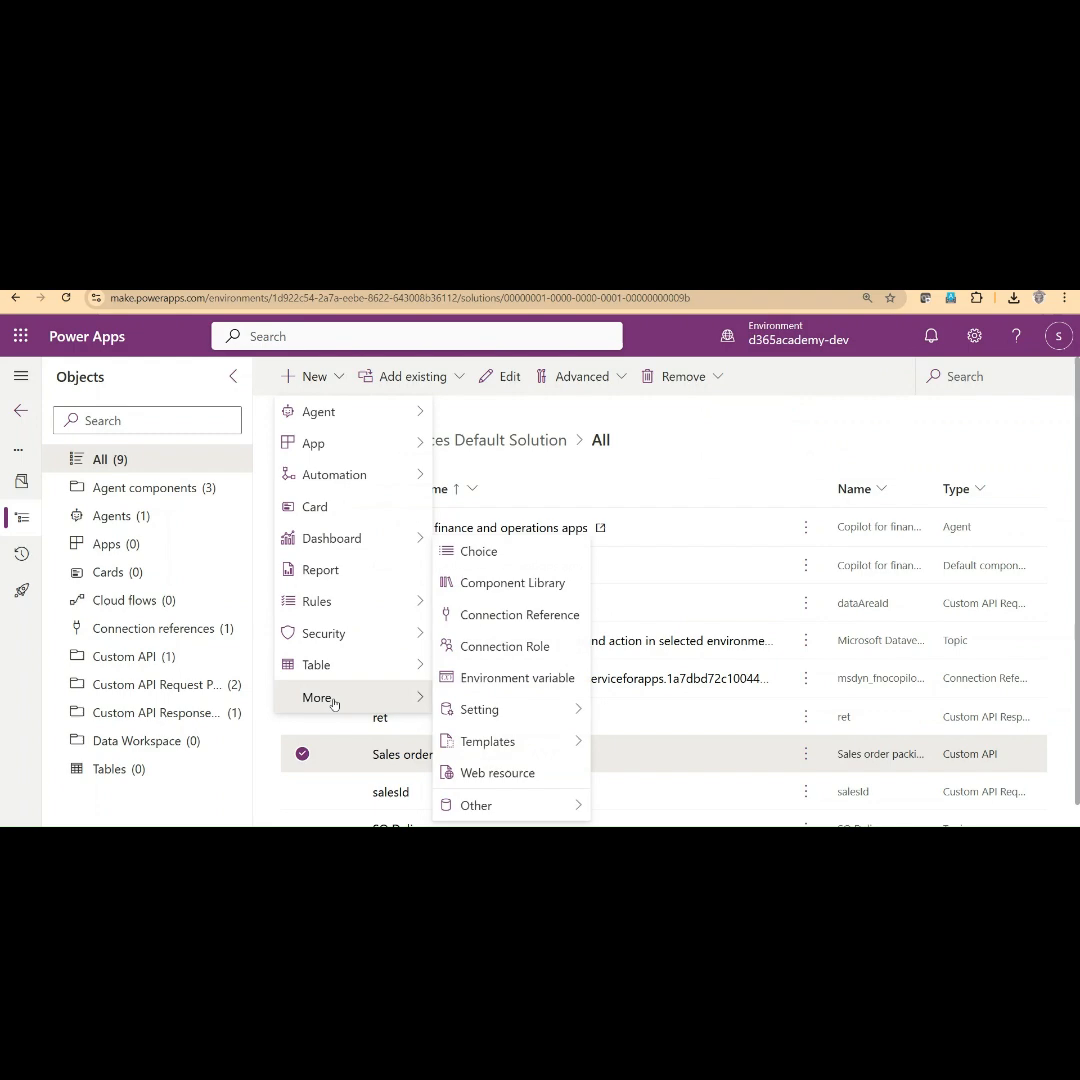
pyautogui.moveTo(468, 804)
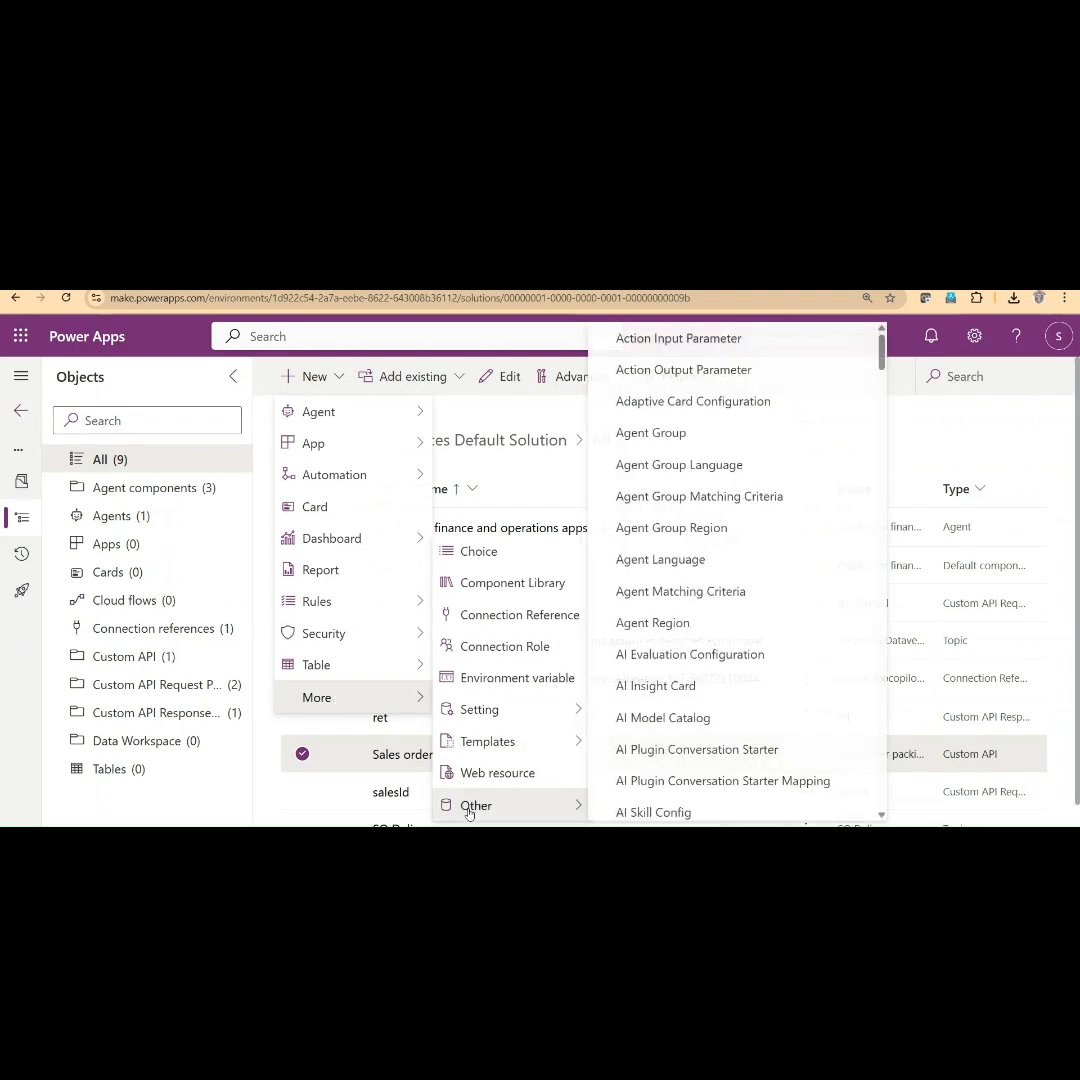
pyautogui.scroll(-7, 700, 600)
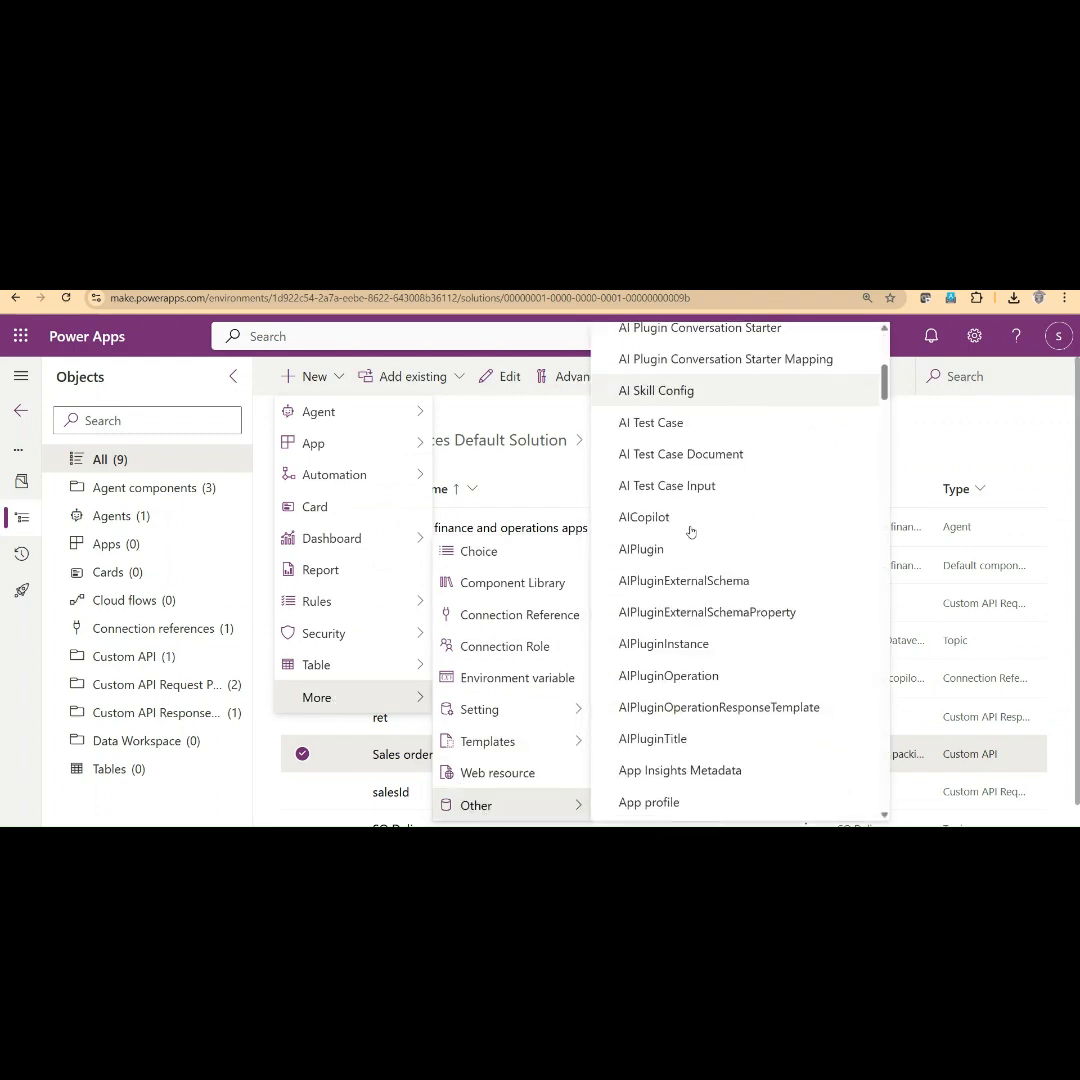
pyautogui.scroll(-10, 690, 532)
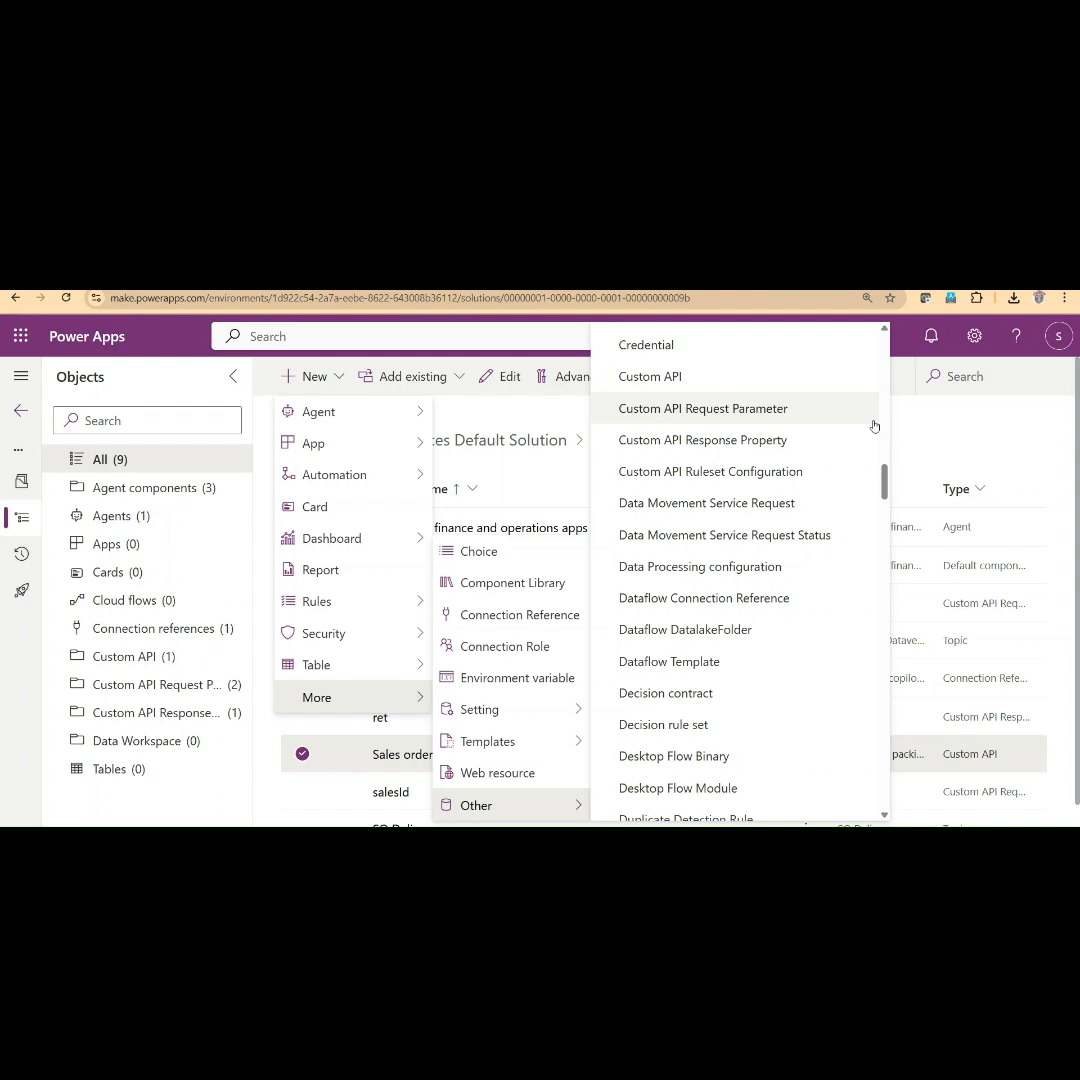
pyautogui.click(936, 434)
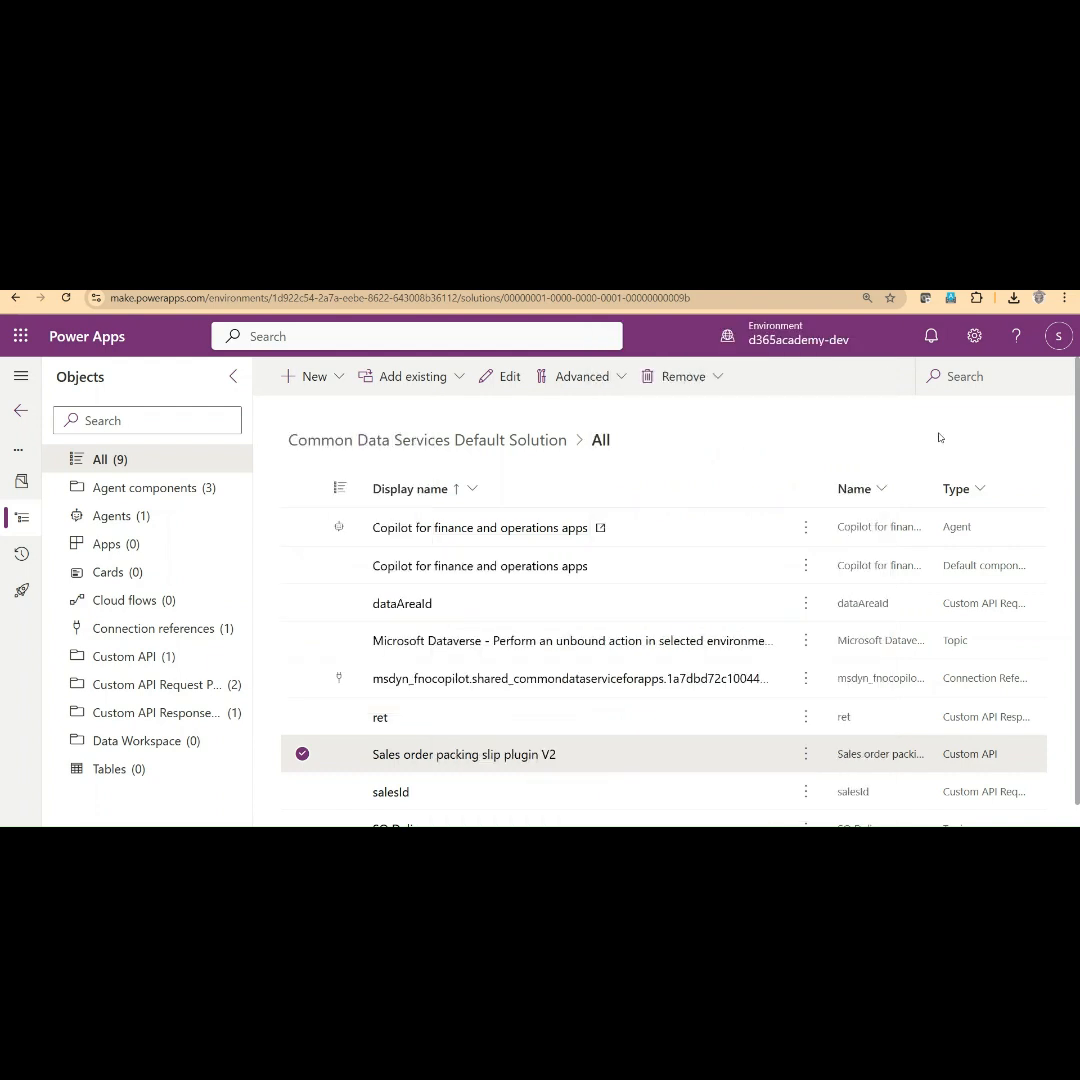
# Open the dataAreaId request parameter, review its fields from Custom API to Is Optional, and return to the solution's object list
pyautogui.click(395, 607)
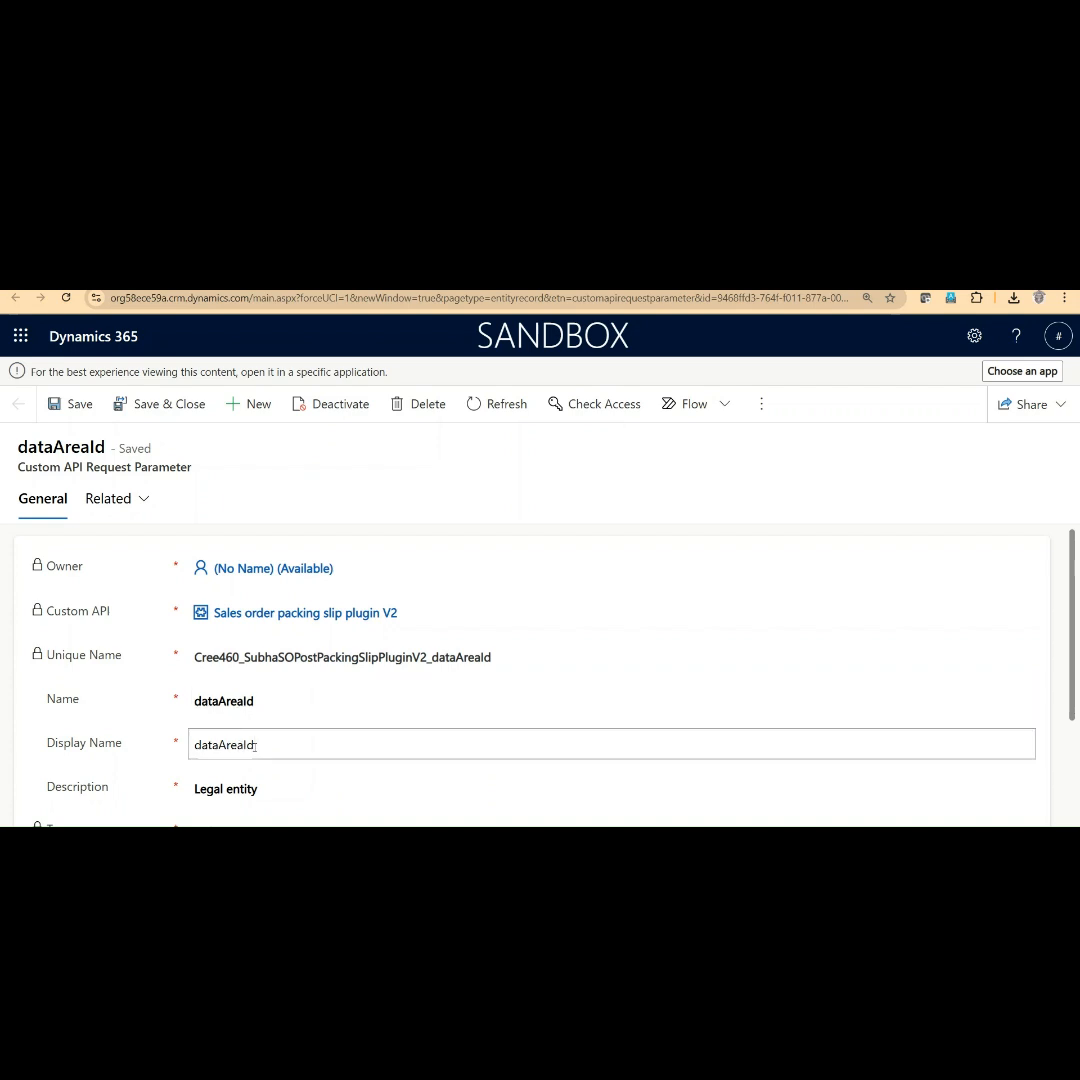
pyautogui.scroll(-1, 255, 745)
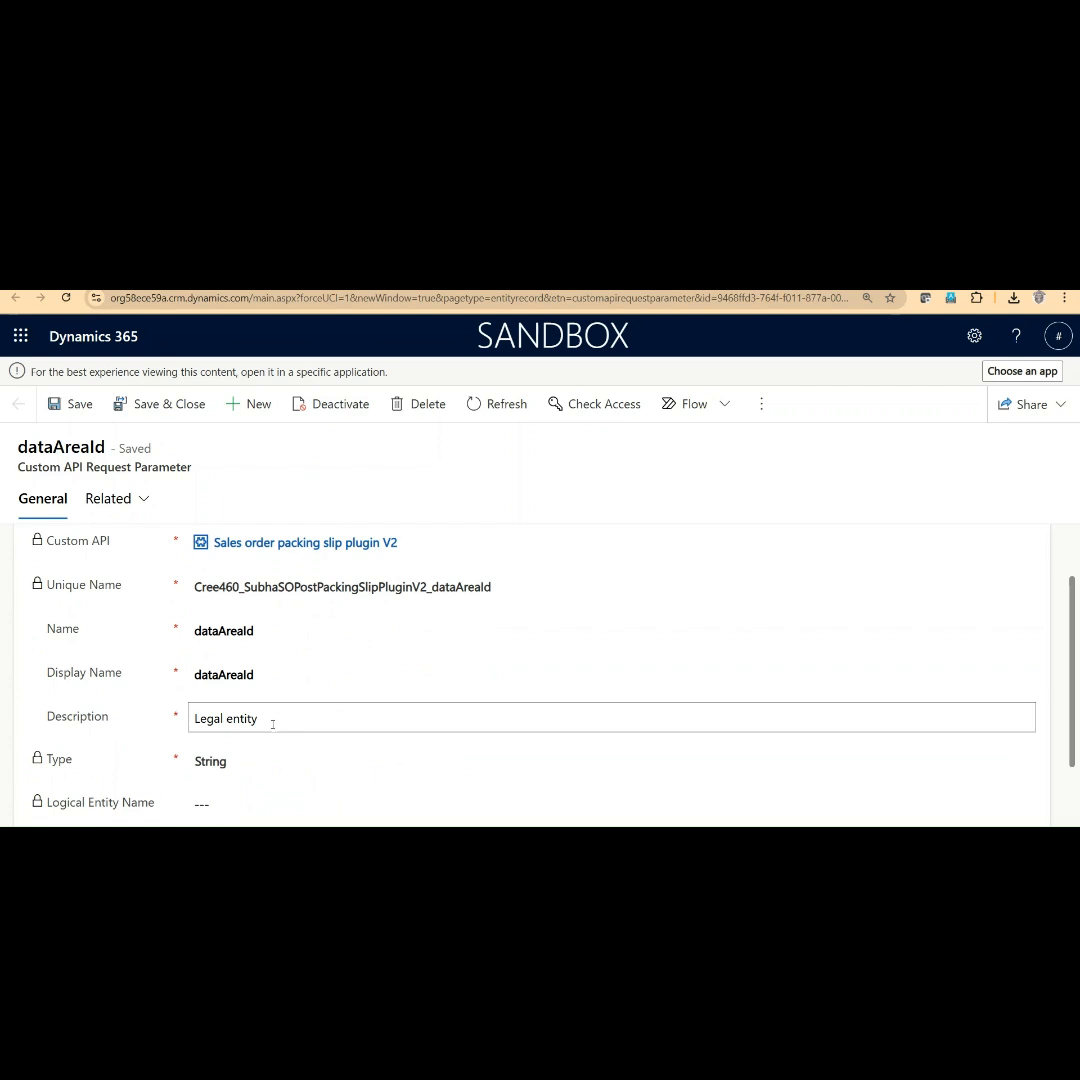
pyautogui.scroll(-1, 359, 760)
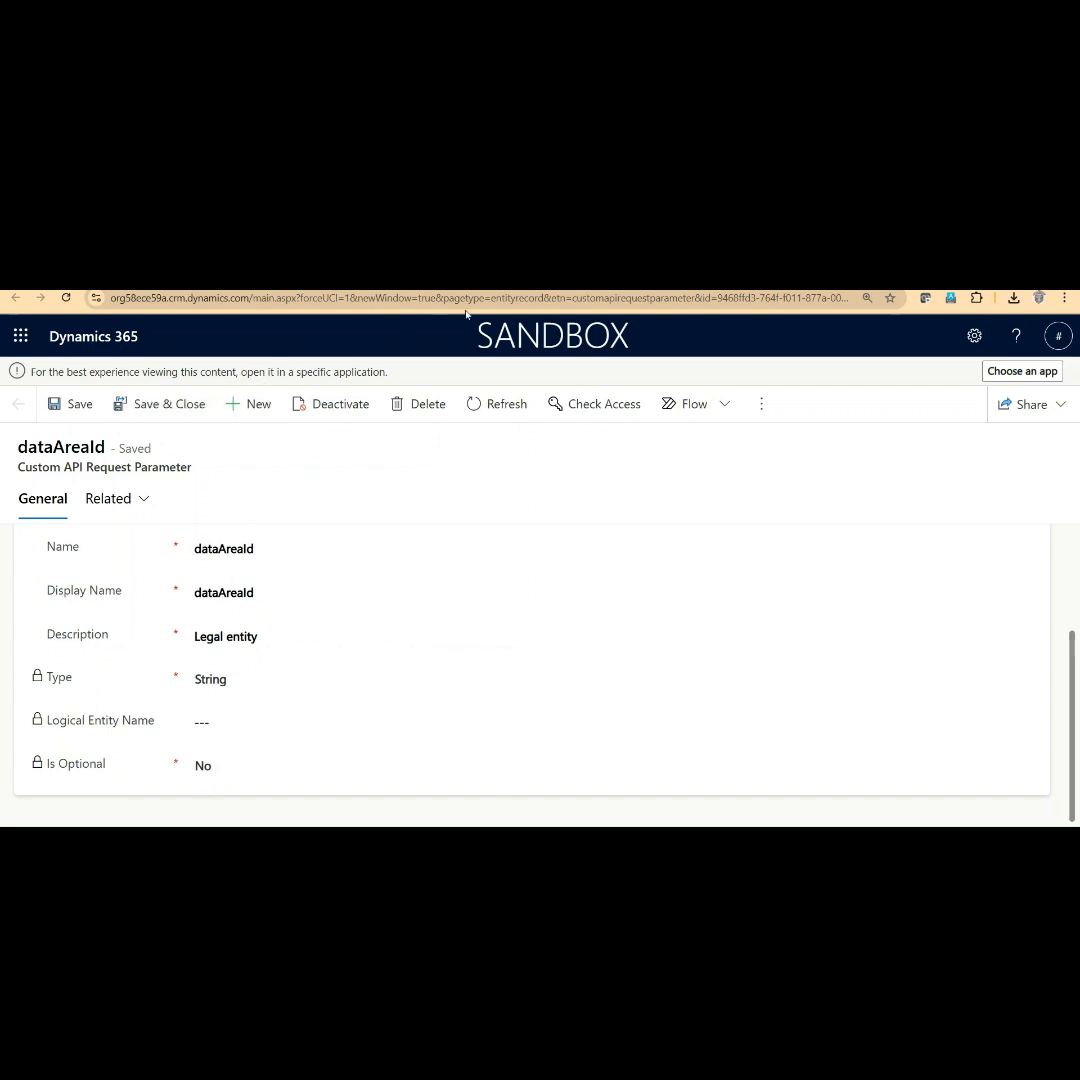
pyautogui.click(450, 277)
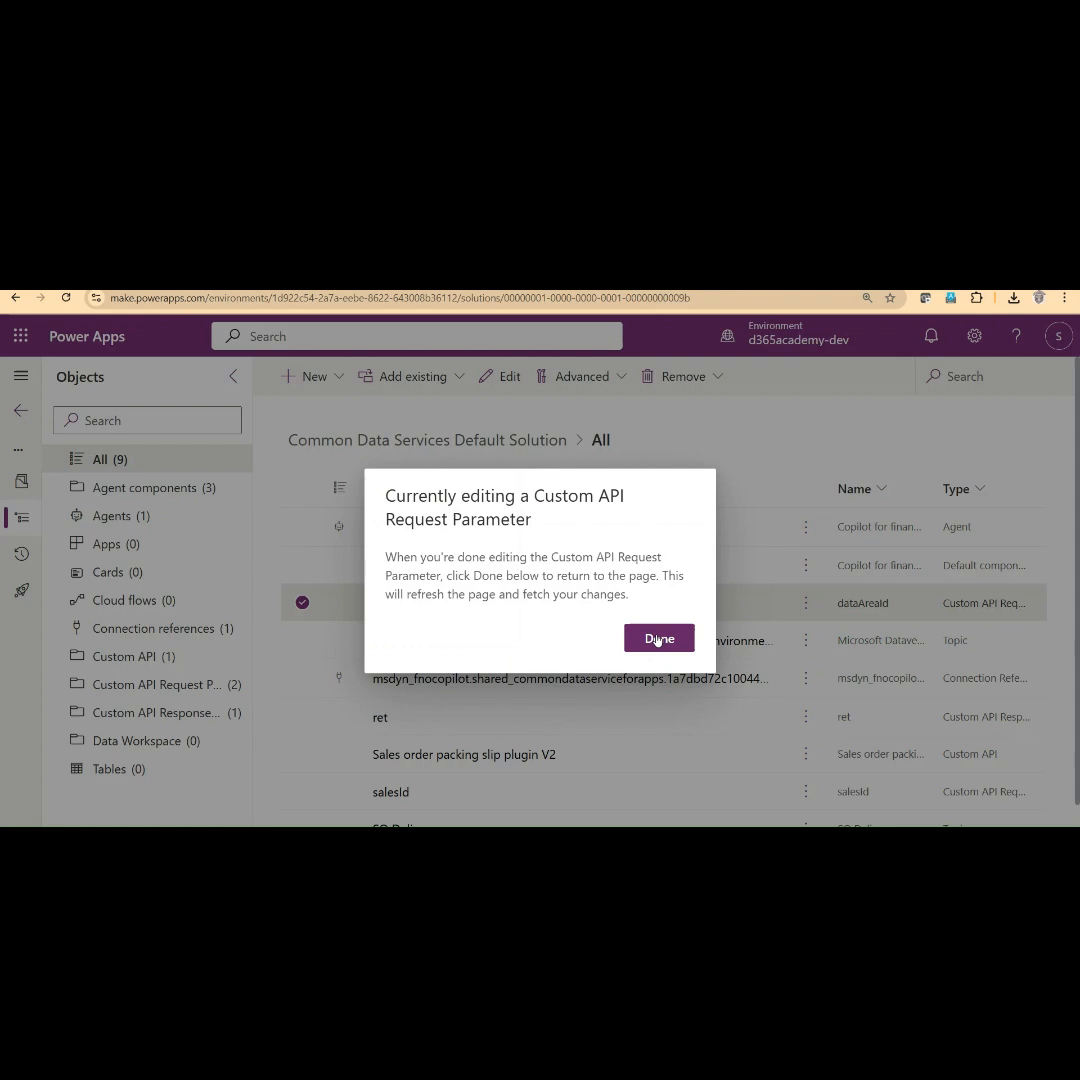
pyautogui.click(658, 640)
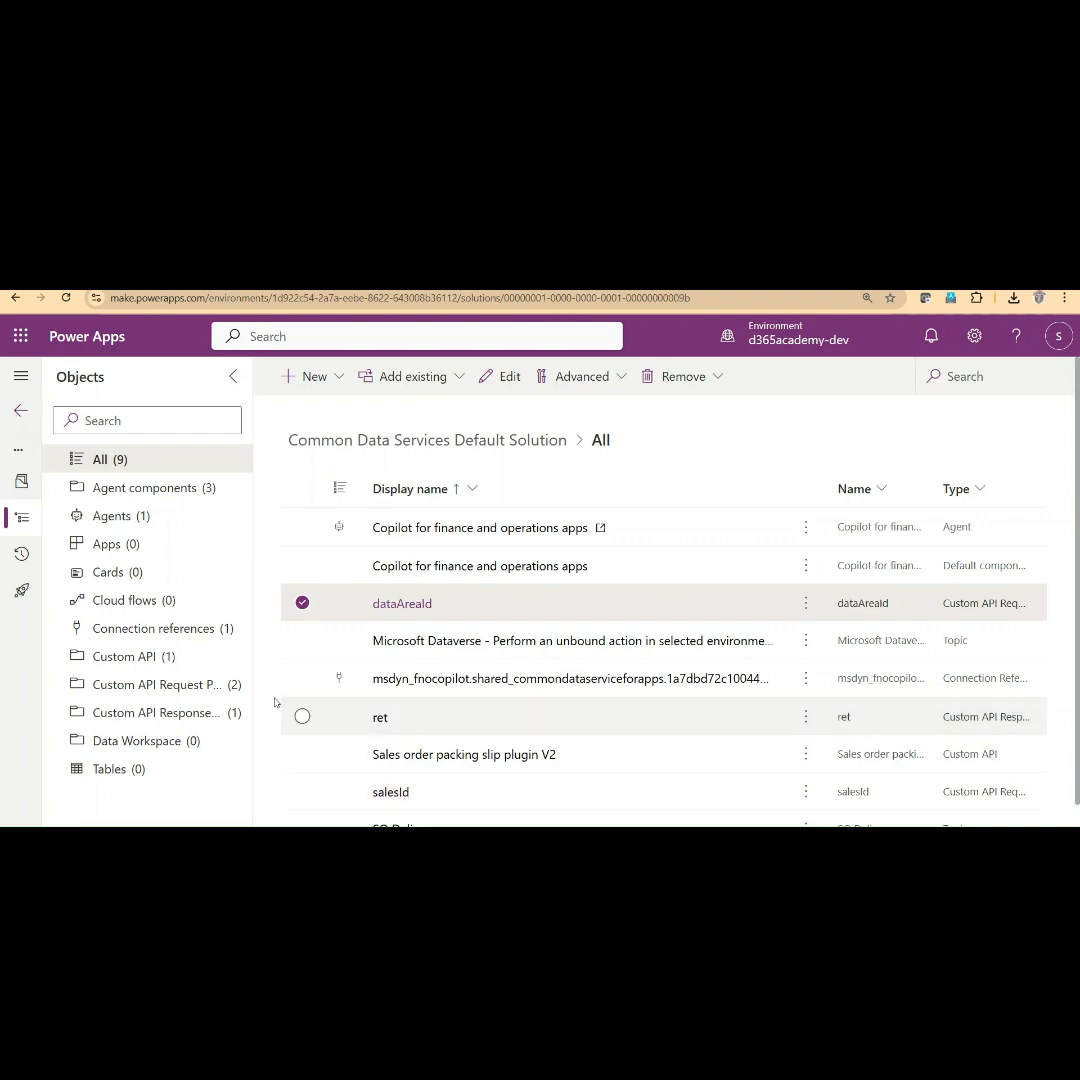
# Locate Custom API Response Property among the component types that can be added to the solution, without creating one
pyautogui.click(338, 386)
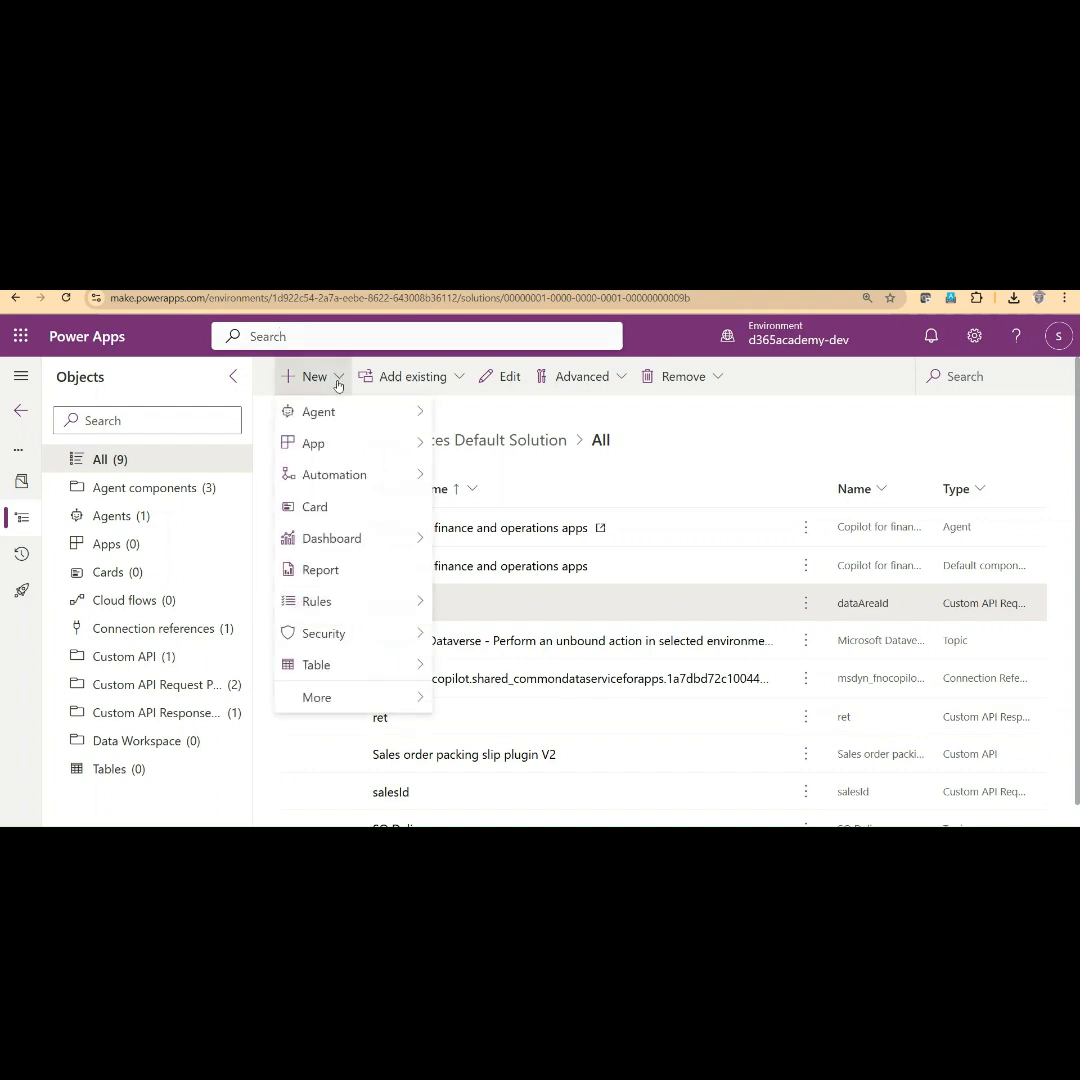
pyautogui.moveTo(322, 707)
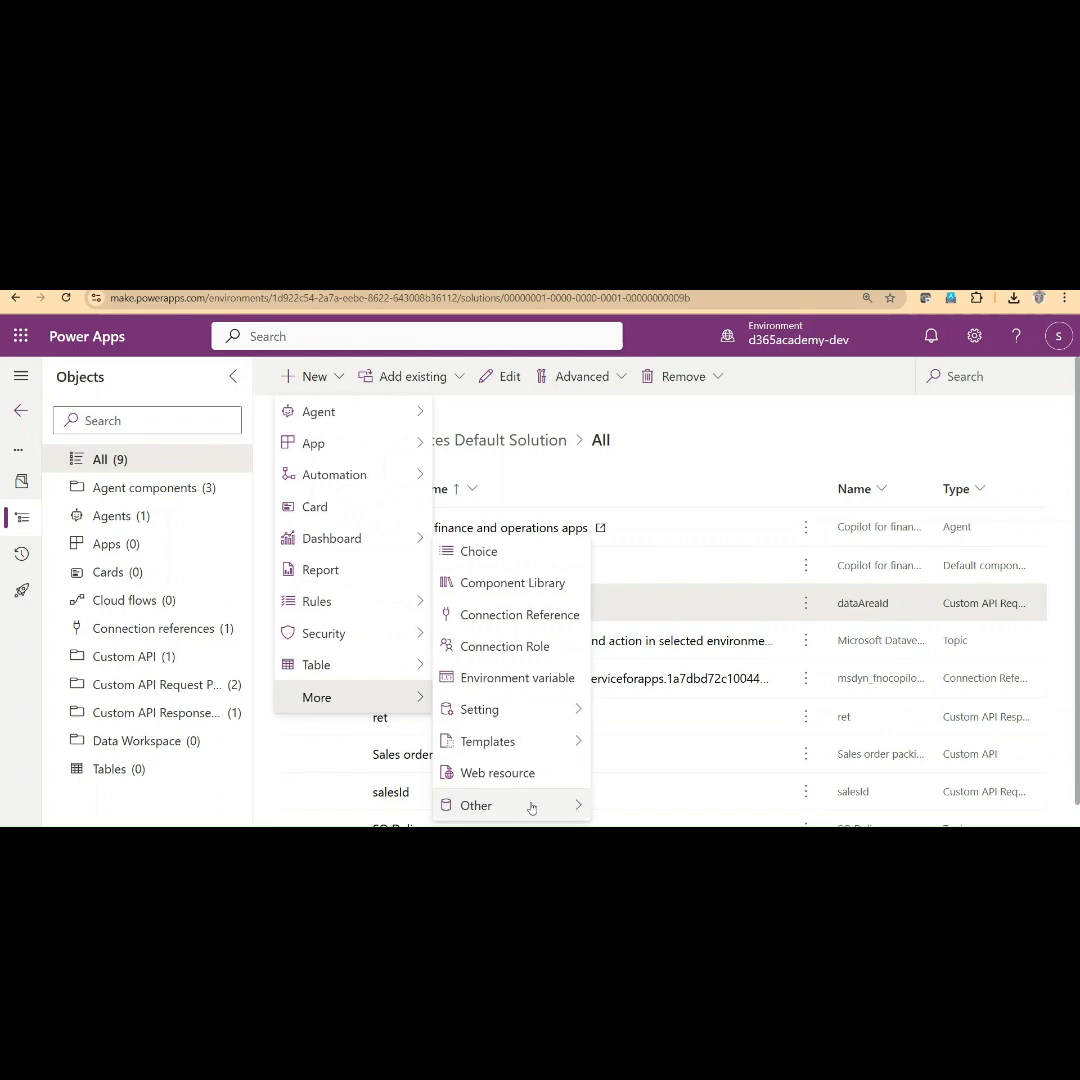
pyautogui.moveTo(533, 808)
pyautogui.scroll(-9, 681, 666)
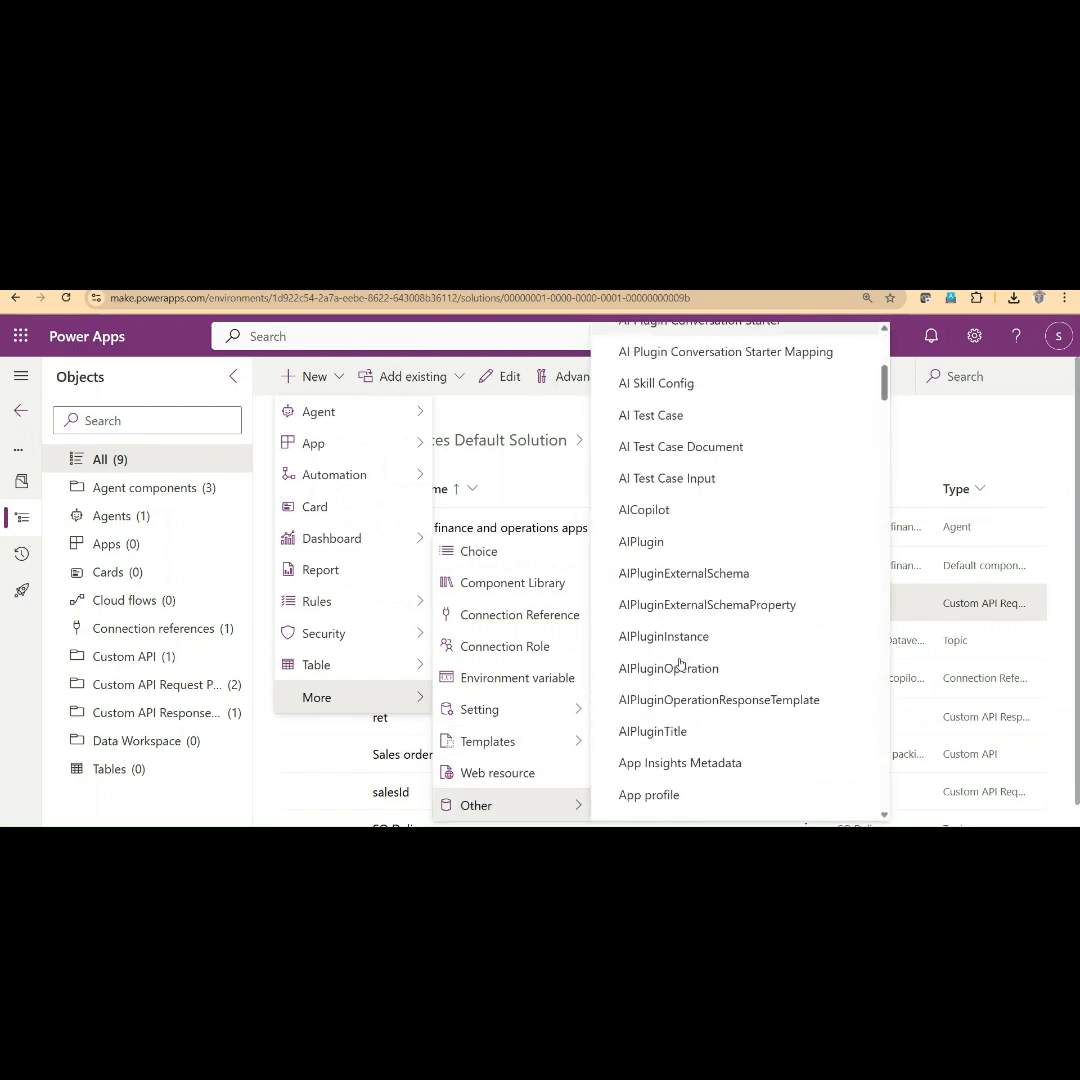
pyautogui.scroll(-8, 681, 664)
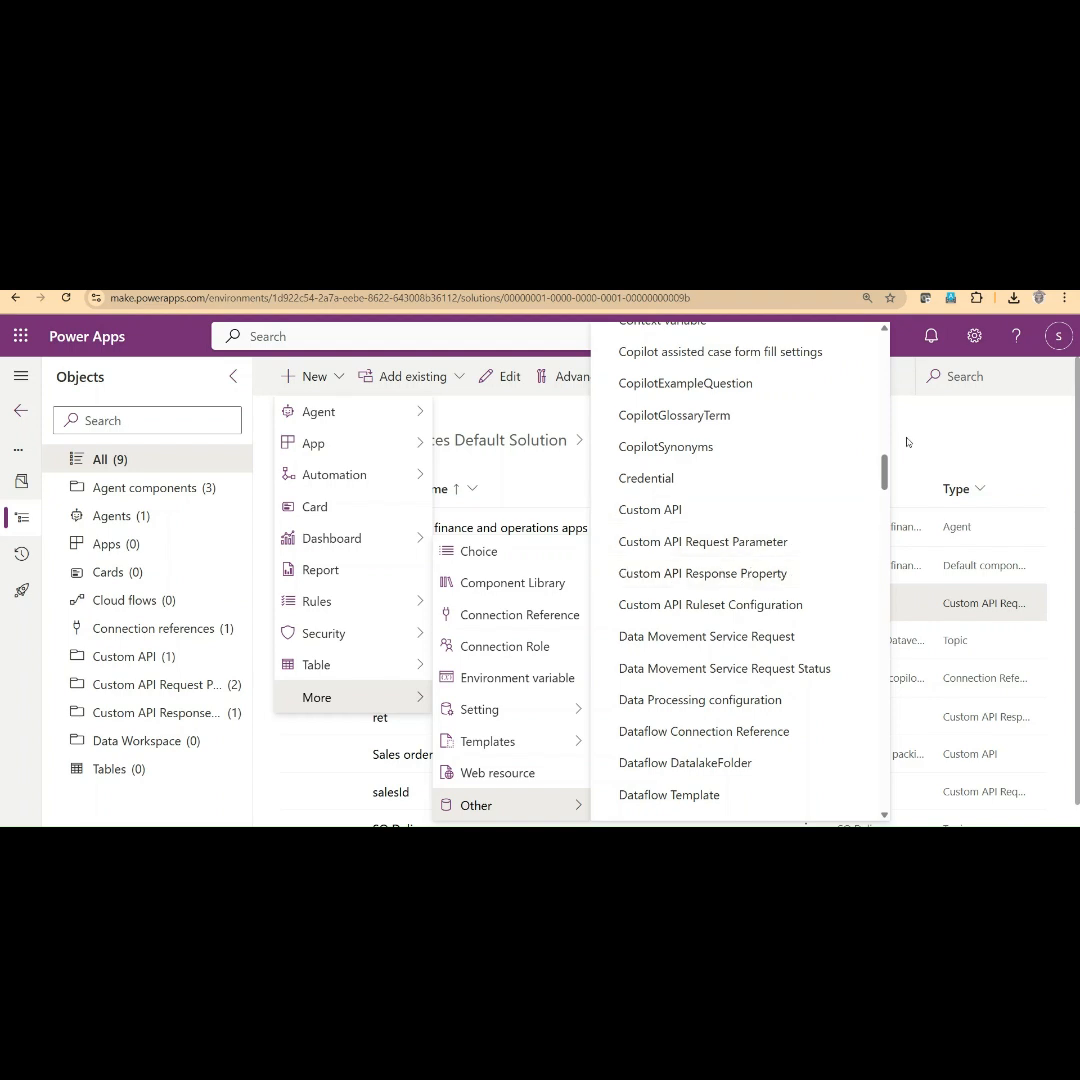
pyautogui.click(955, 415)
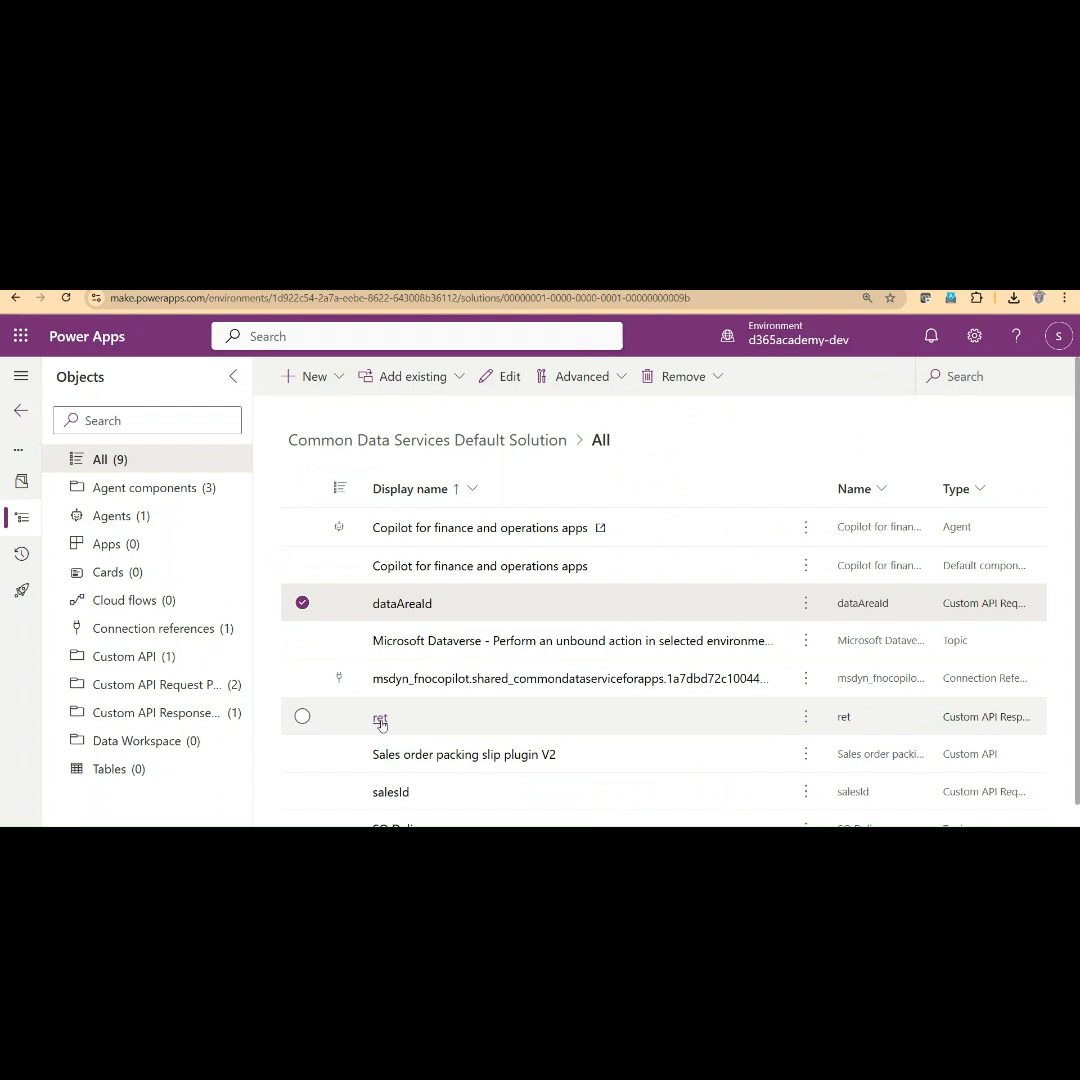
# Open the ret response property, review its name, description and remaining fields, and return to the solution's object list
pyautogui.click(380, 719)
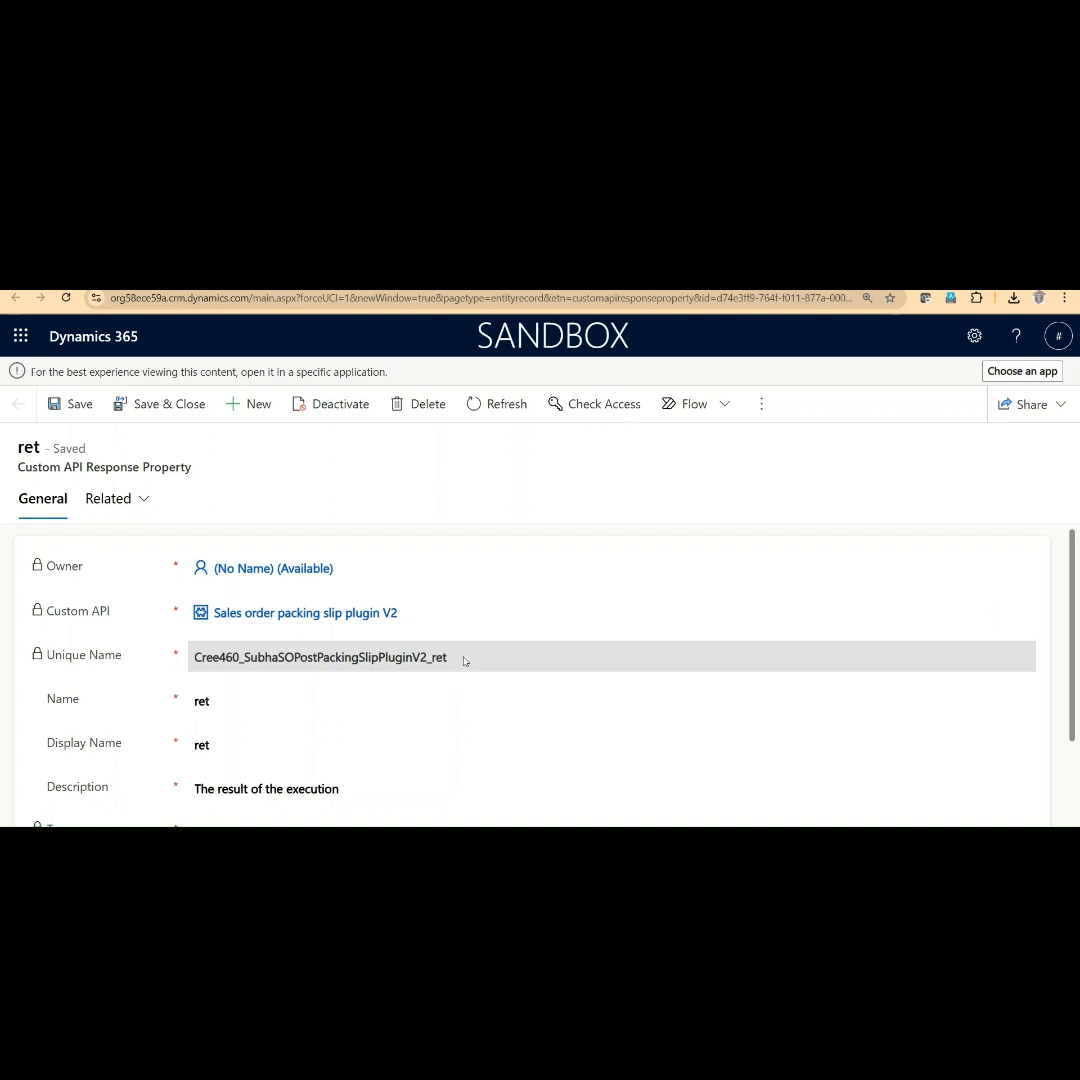
pyautogui.click(212, 700)
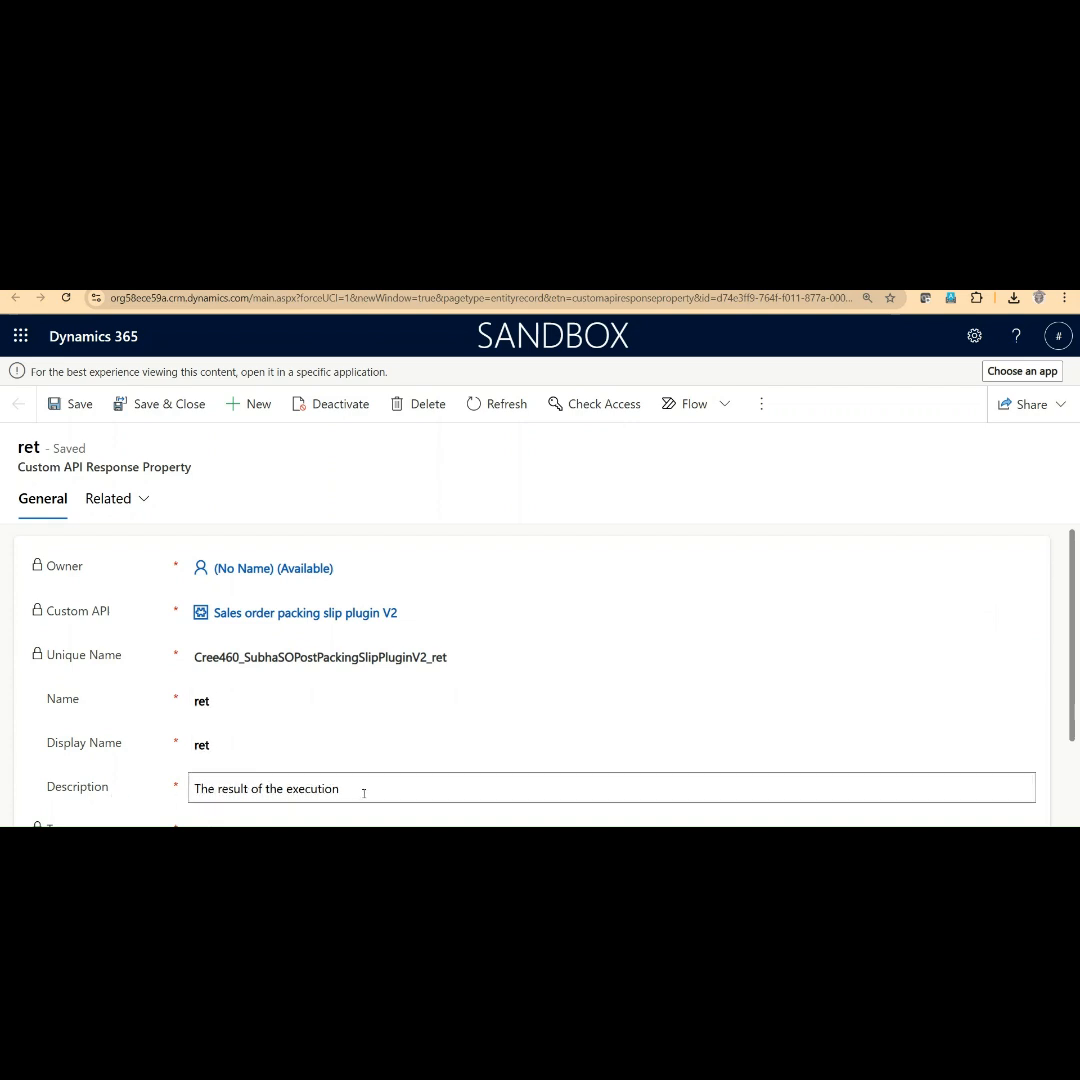
pyautogui.scroll(-2, 345, 780)
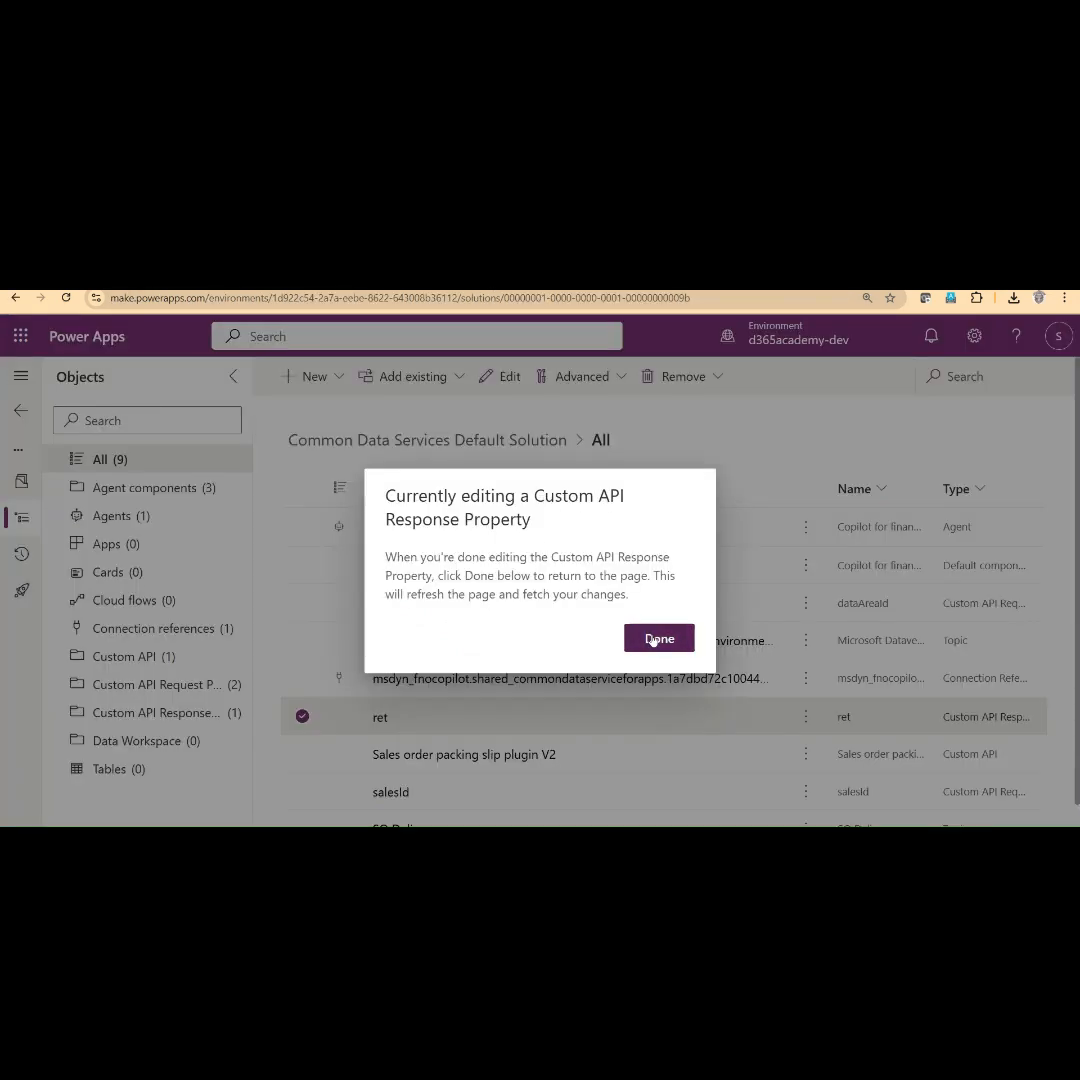
pyautogui.click(652, 640)
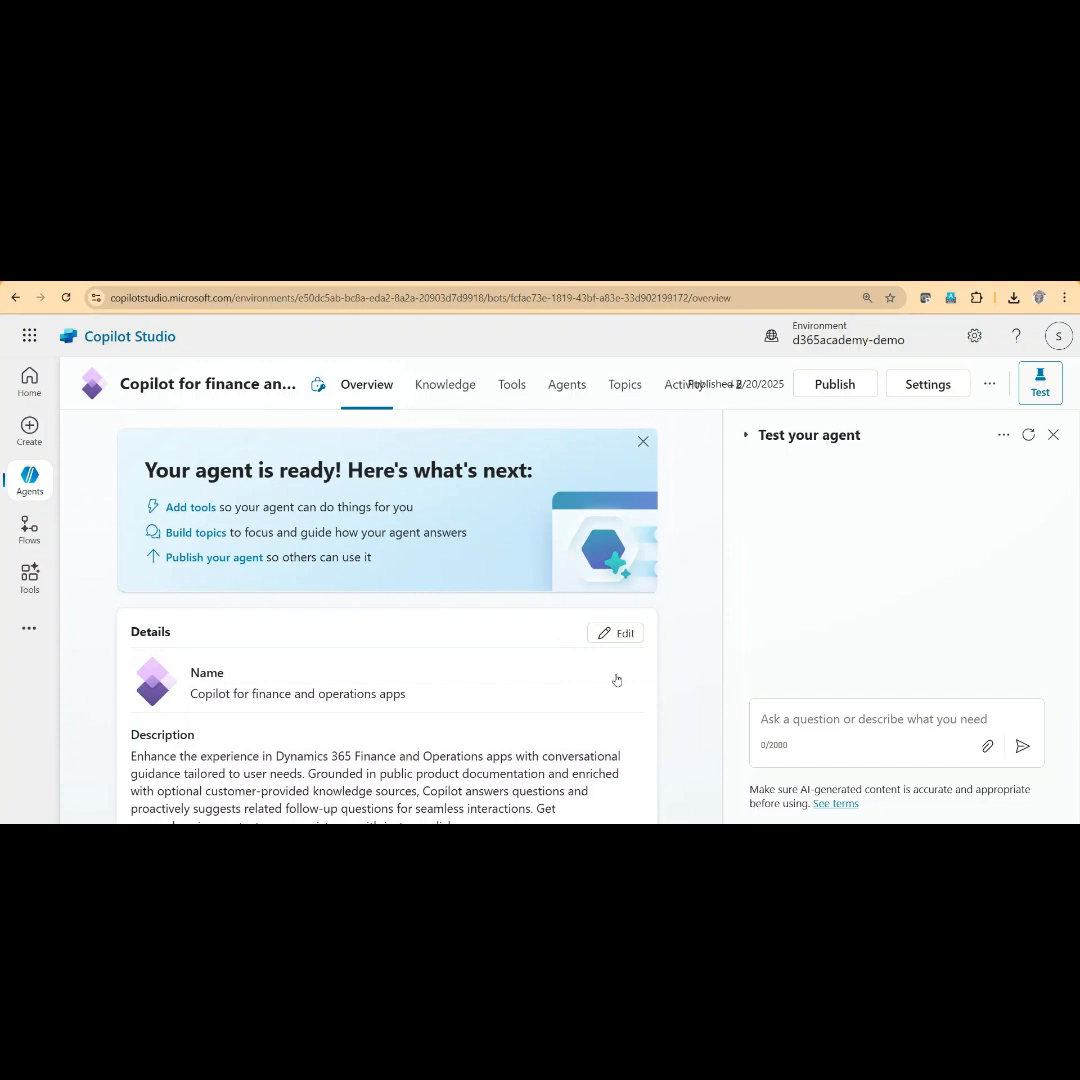
# In Copilot Studio, examine the Copilot for finance and operations apps agent's overview from its details to its topics and suggested prompts
pyautogui.scroll(-10, 585, 676)
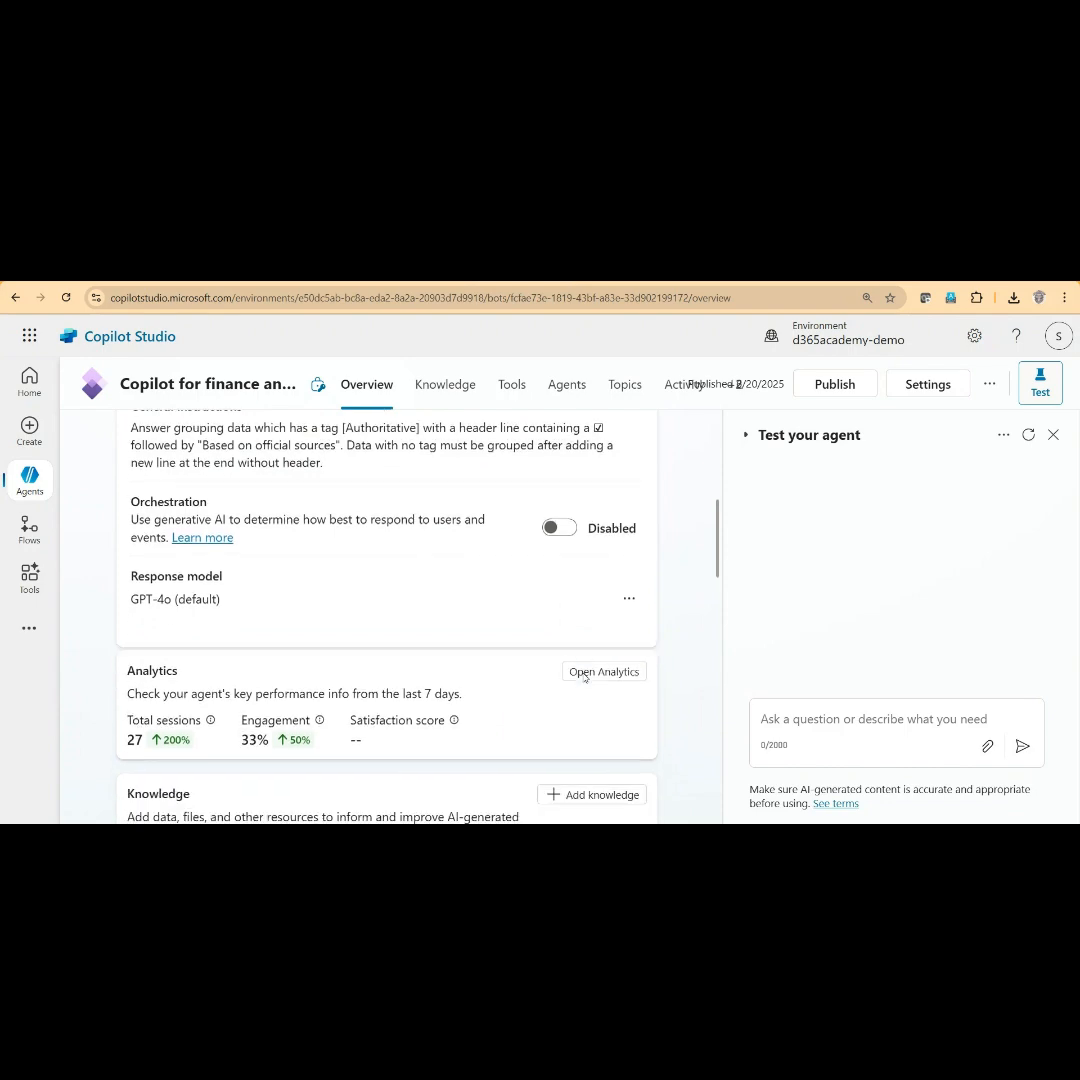
pyautogui.scroll(-10, 583, 678)
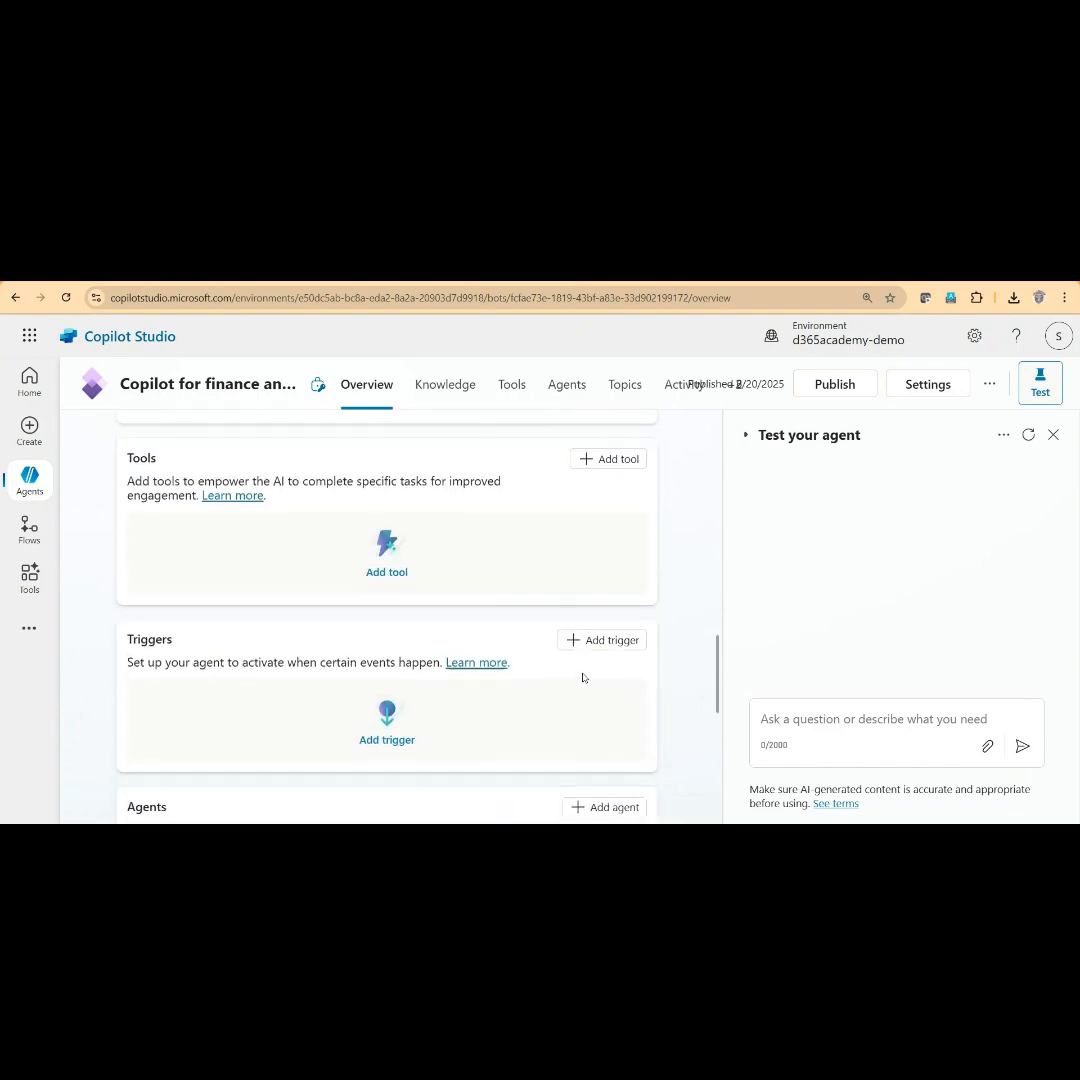
pyautogui.scroll(-3, 581, 678)
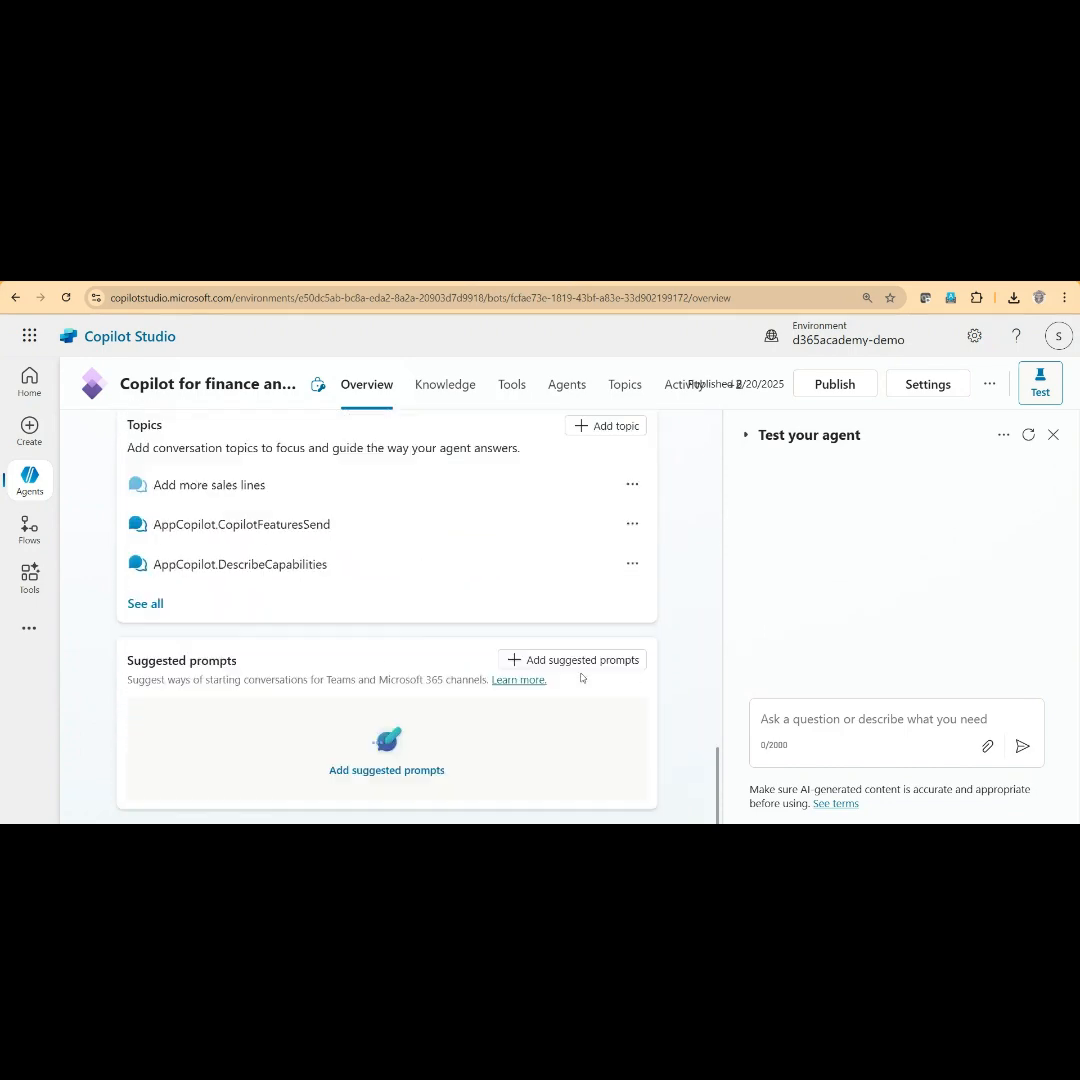
# Add the Microsoft Dataverse tool "Perform an unbound action in selected environment" to the agent and open its configuration
pyautogui.scroll(4, 581, 678)
pyautogui.scroll(2, 581, 678)
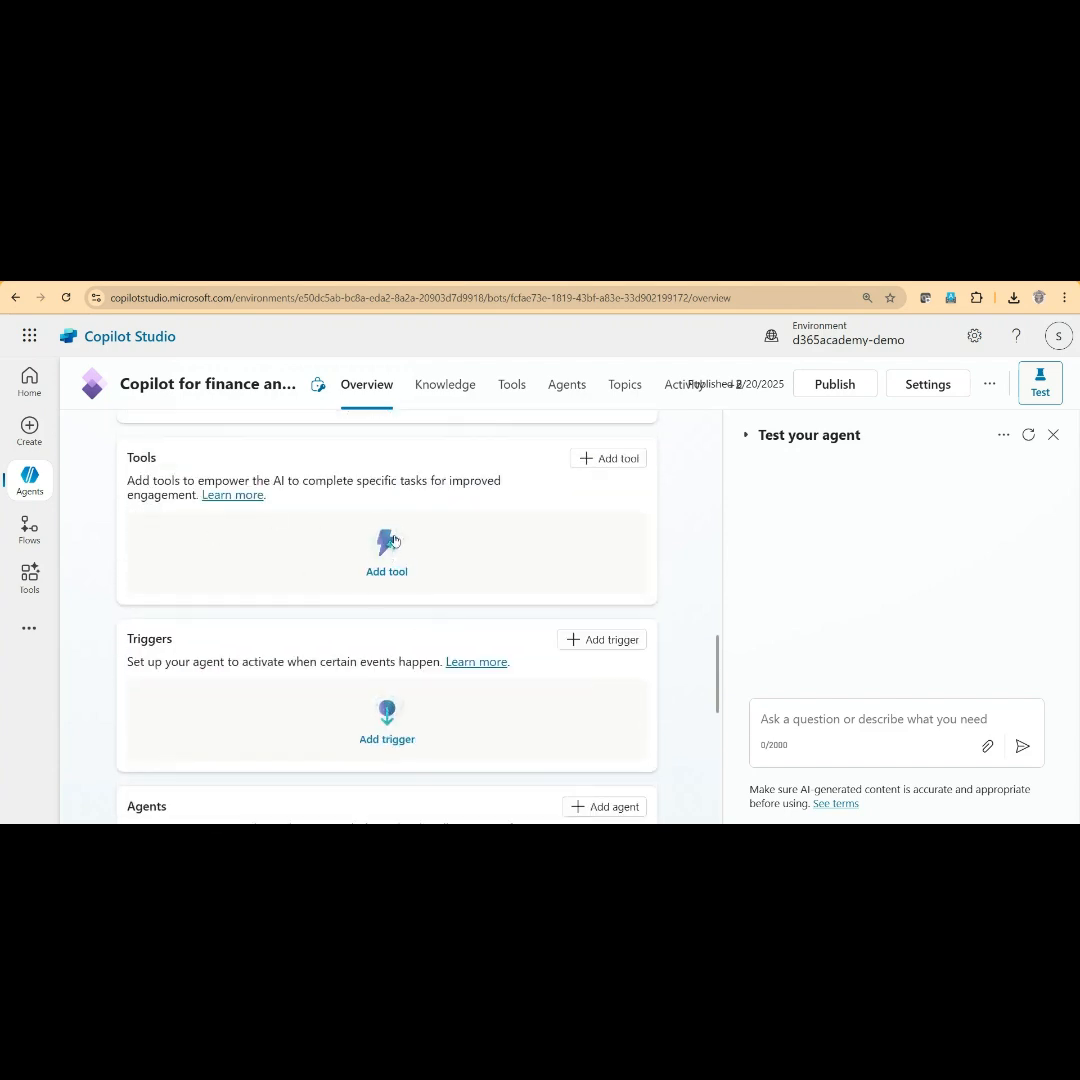
pyautogui.click(512, 390)
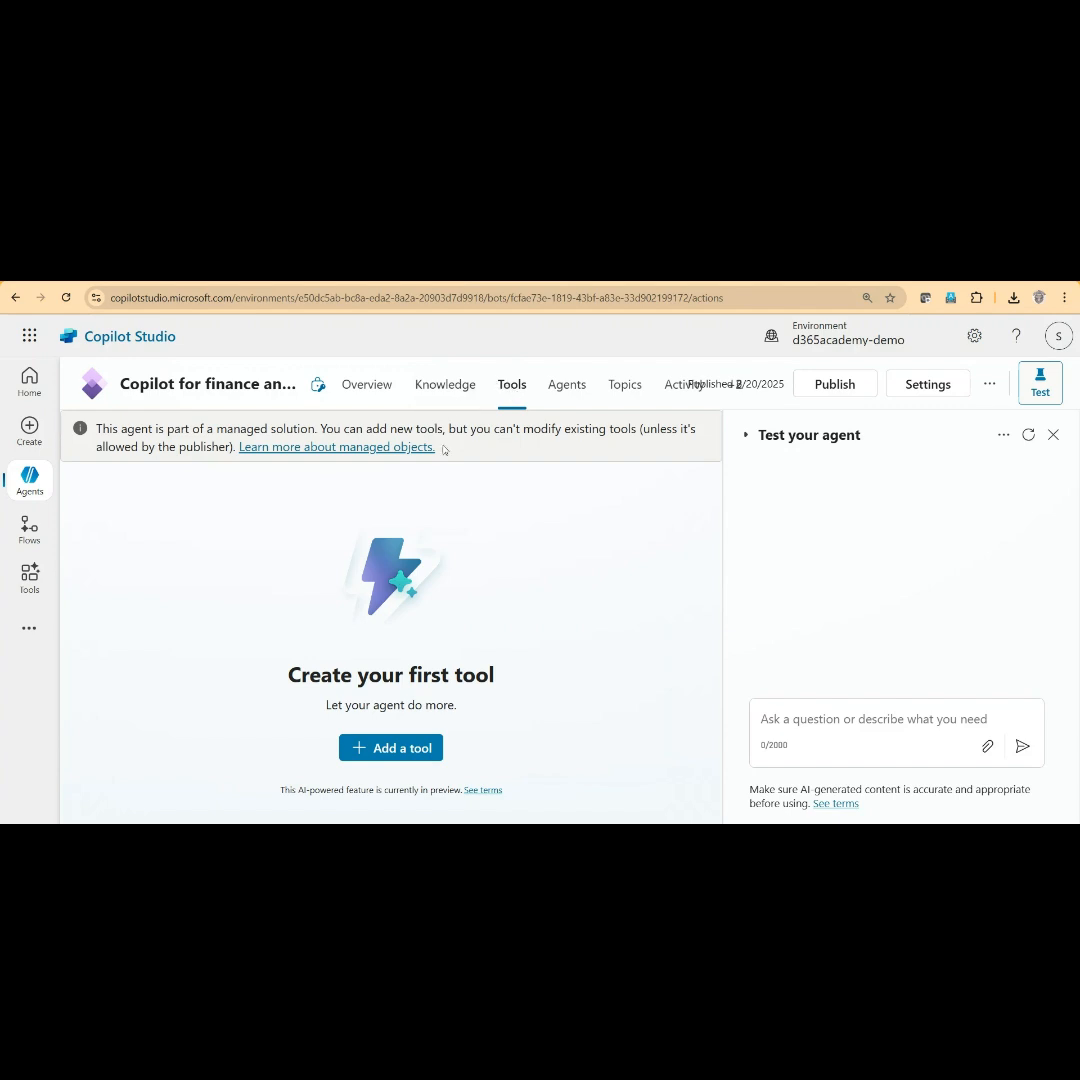
pyautogui.click(380, 756)
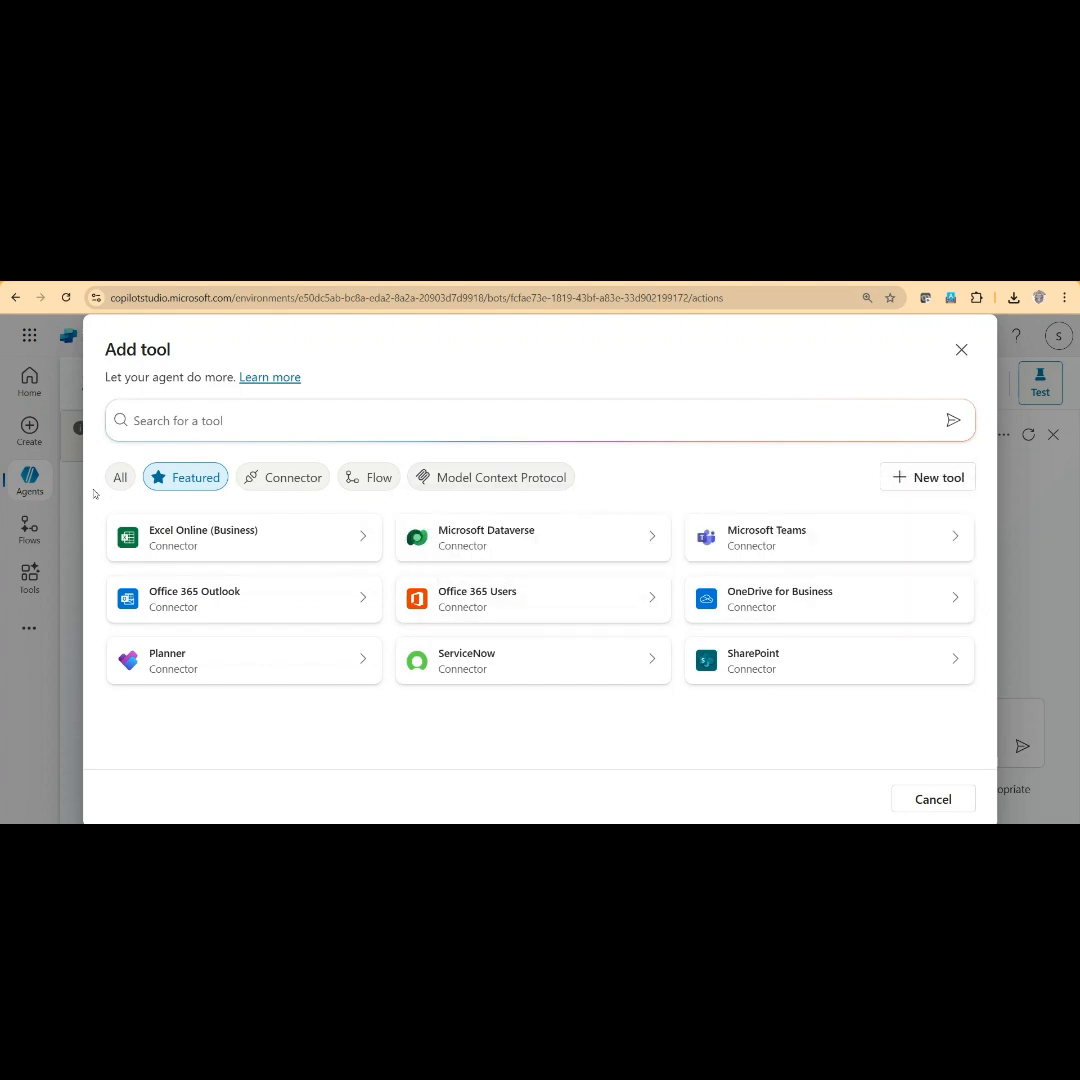
pyautogui.click(487, 537)
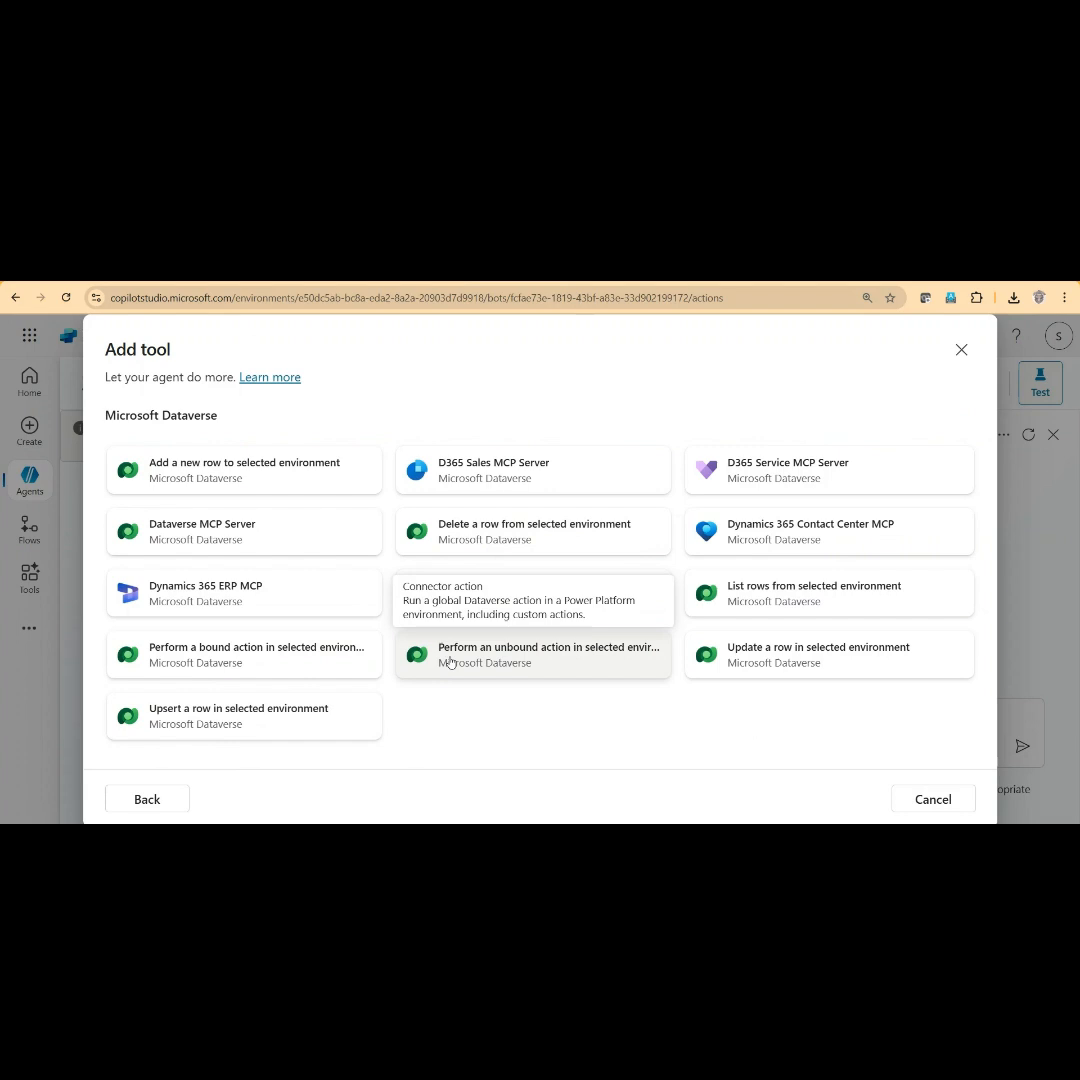
pyautogui.click(589, 666)
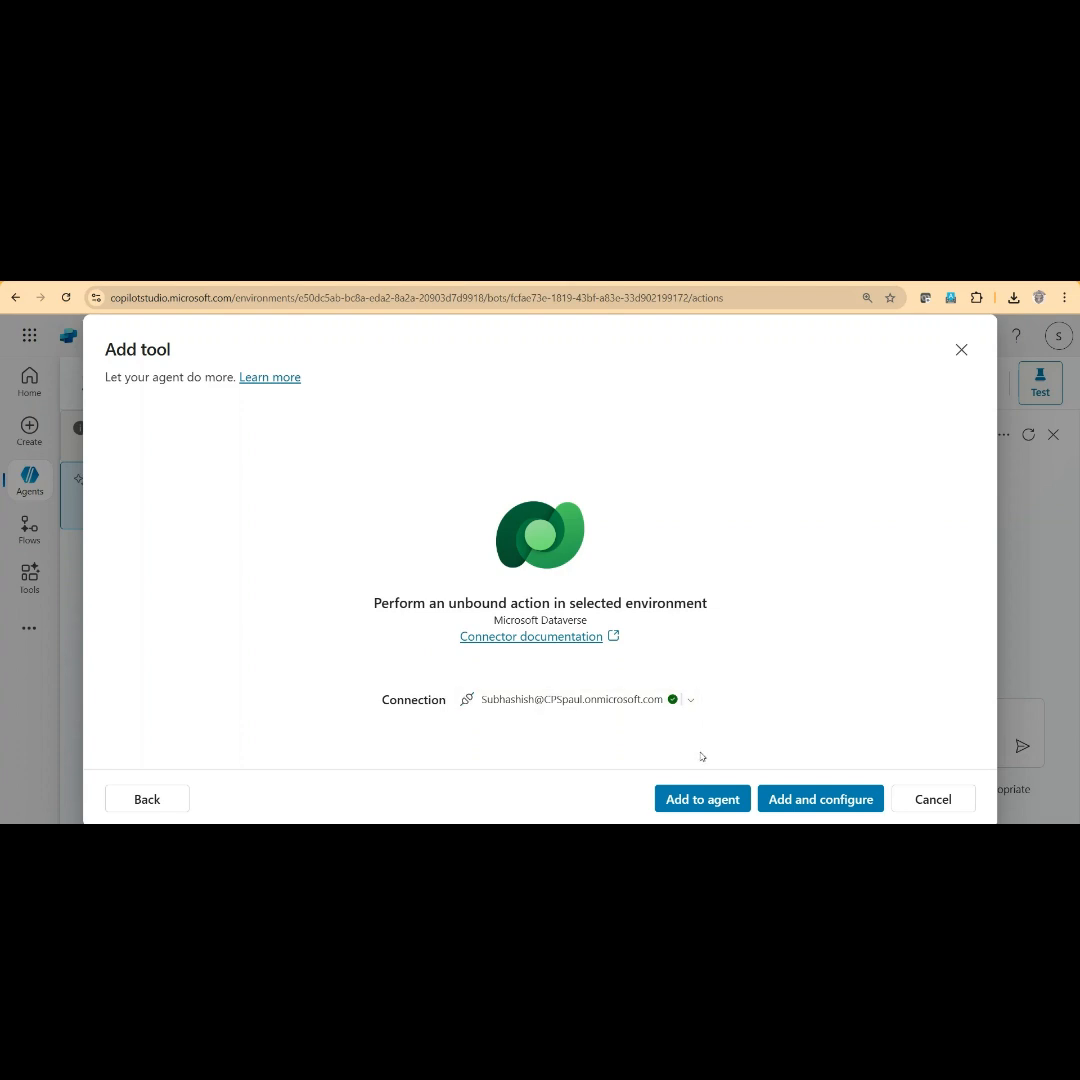
pyautogui.click(822, 800)
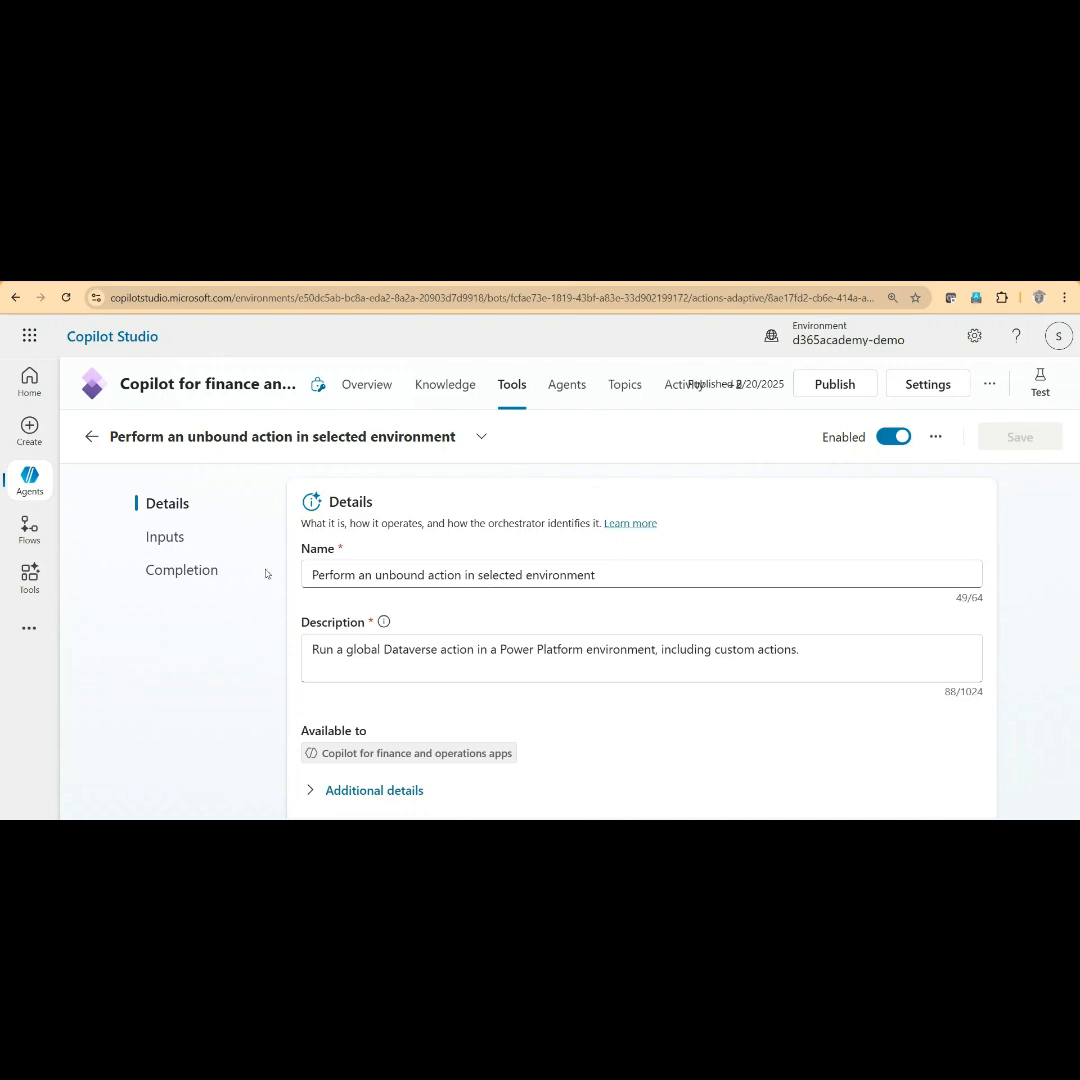
# Name the tool "SO packing slip" and set its description to "Post packing slip for sales orders, from Copilot"
pyautogui.click(494, 574)
pyautogui.moveTo(644, 566); pyautogui.dragTo(198, 569)
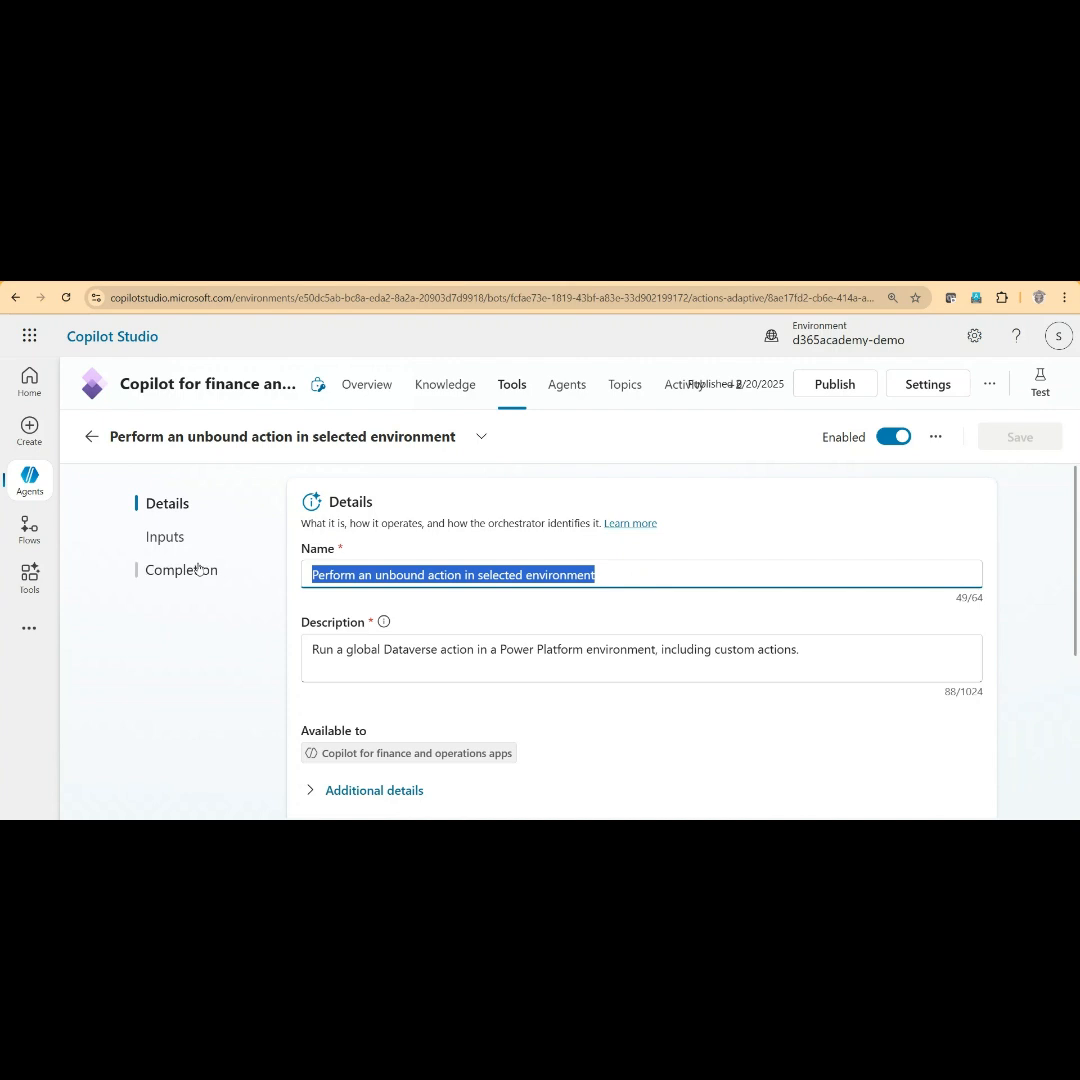
pyautogui.write('SO pack')
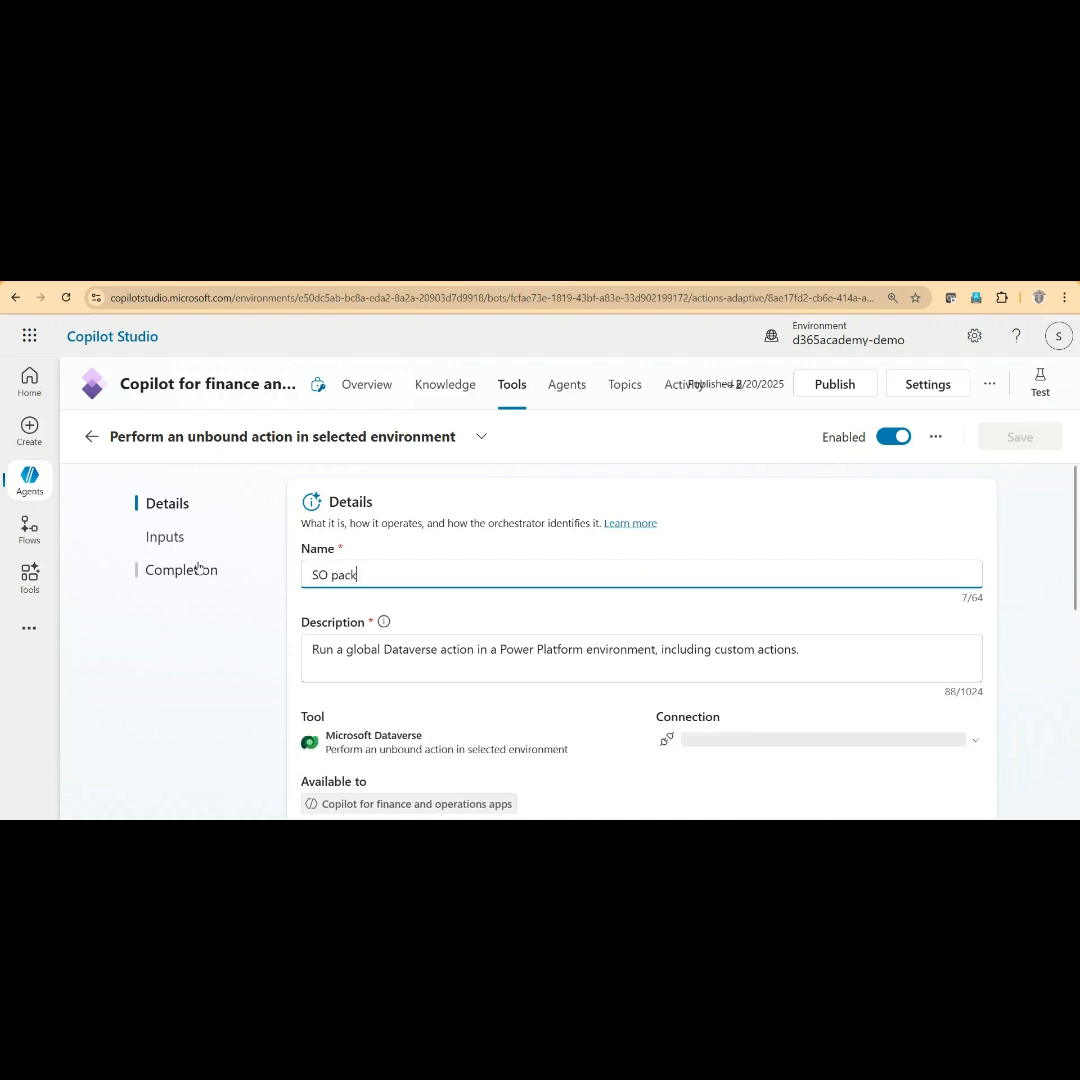
pyautogui.write('ing slip')
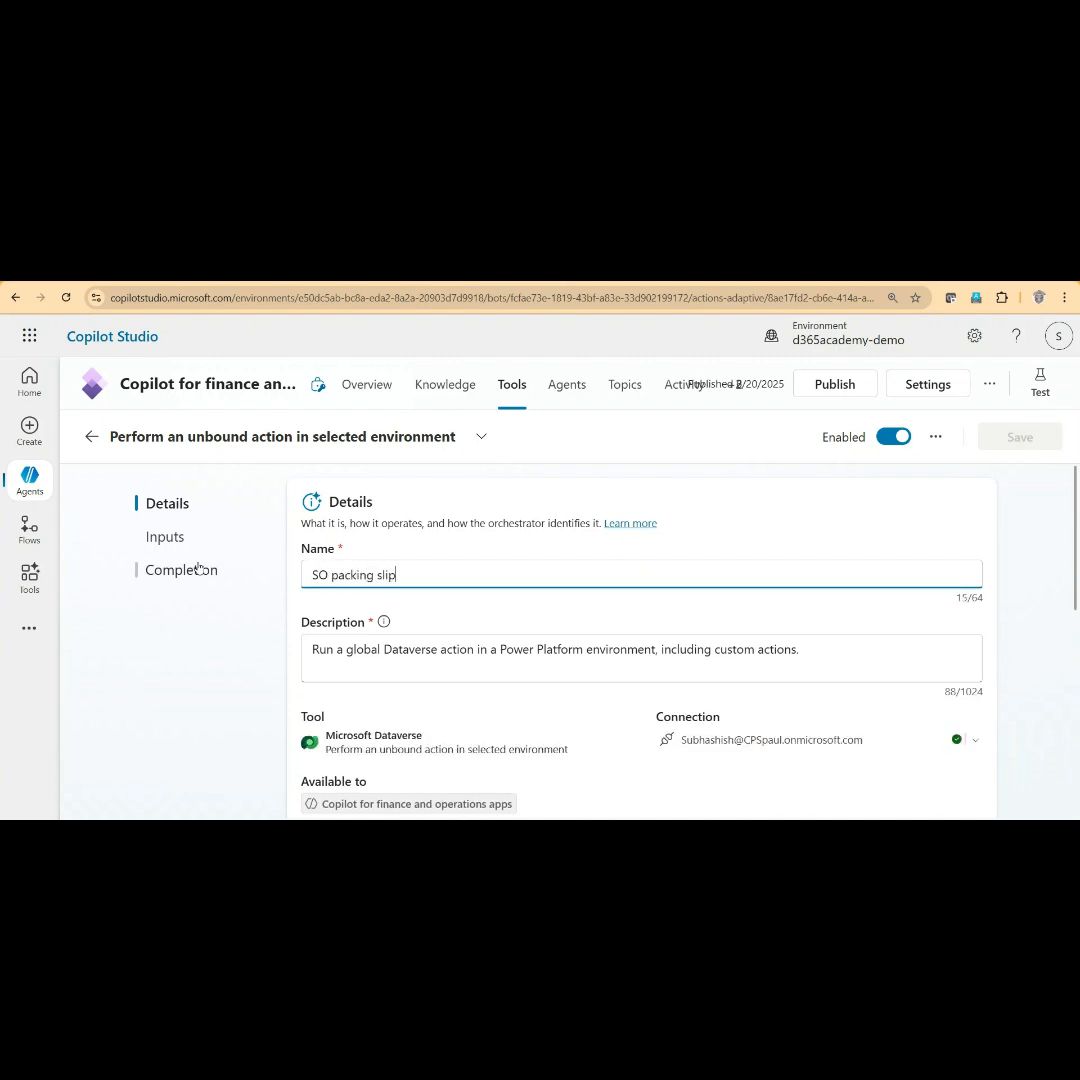
pyautogui.moveTo(829, 647); pyautogui.dragTo(277, 648)
pyautogui.hotkey('alt', 'Tab')
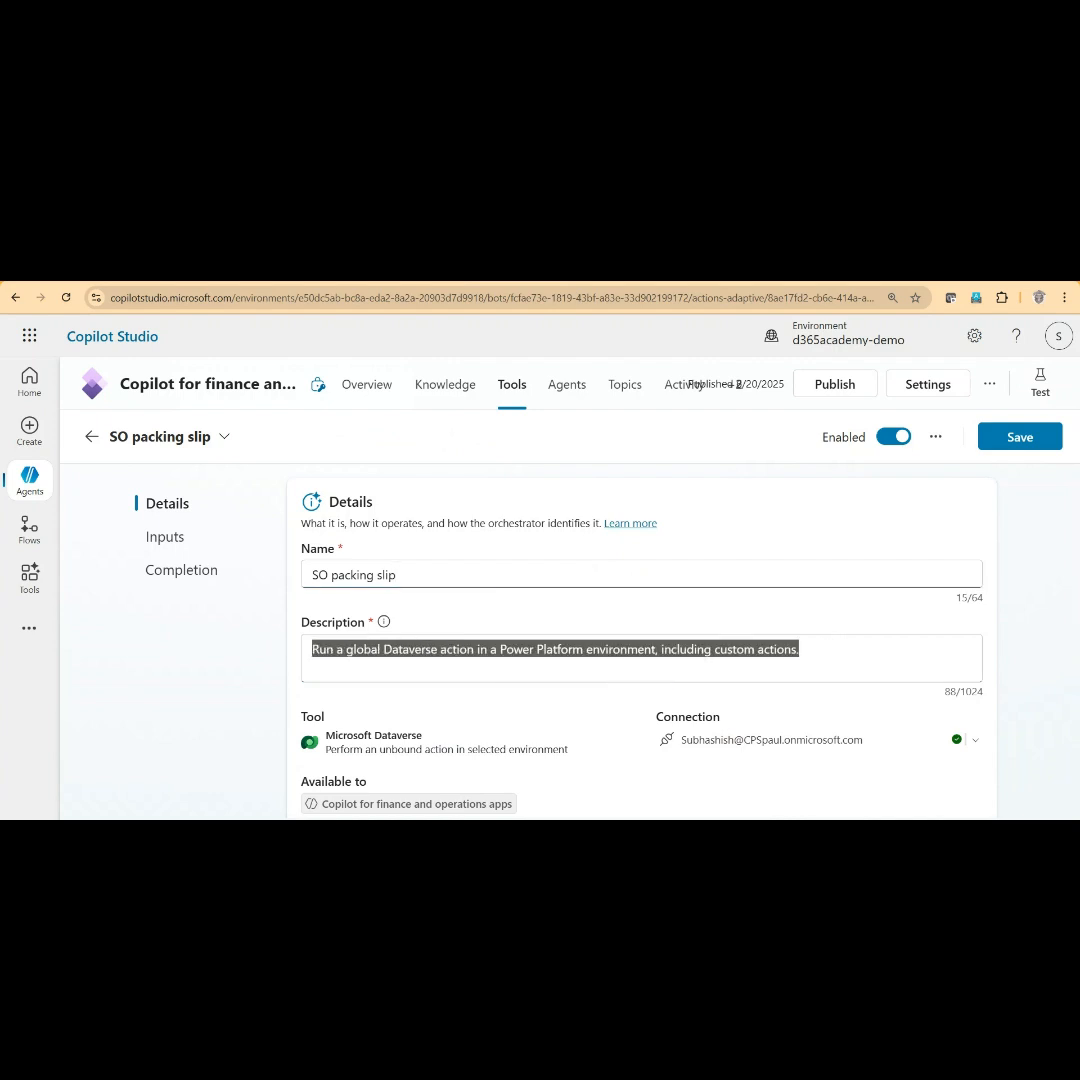
pyautogui.hotkey('alt', 'Tab')
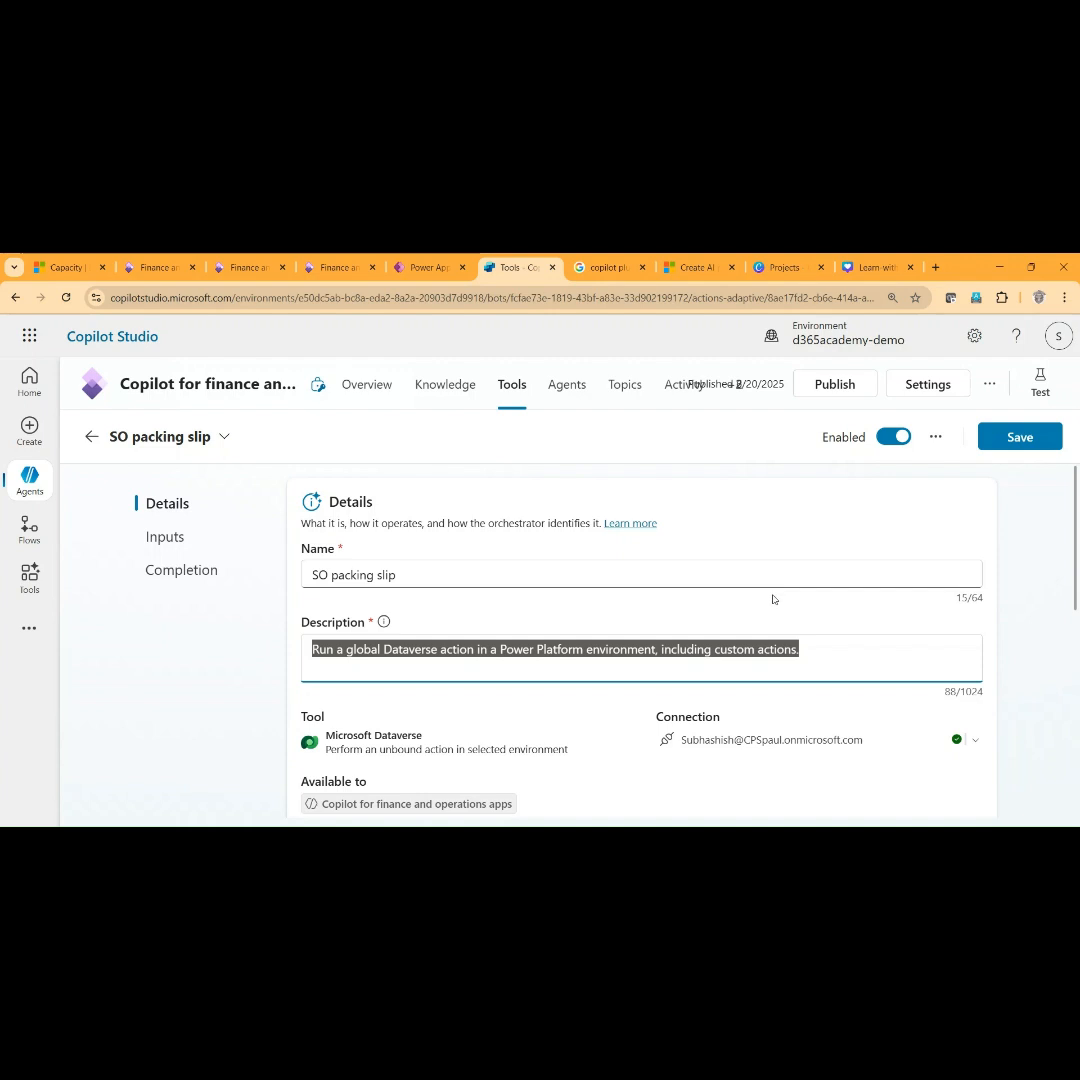
pyautogui.write('Post packing slip for sales orders, from Copilot')
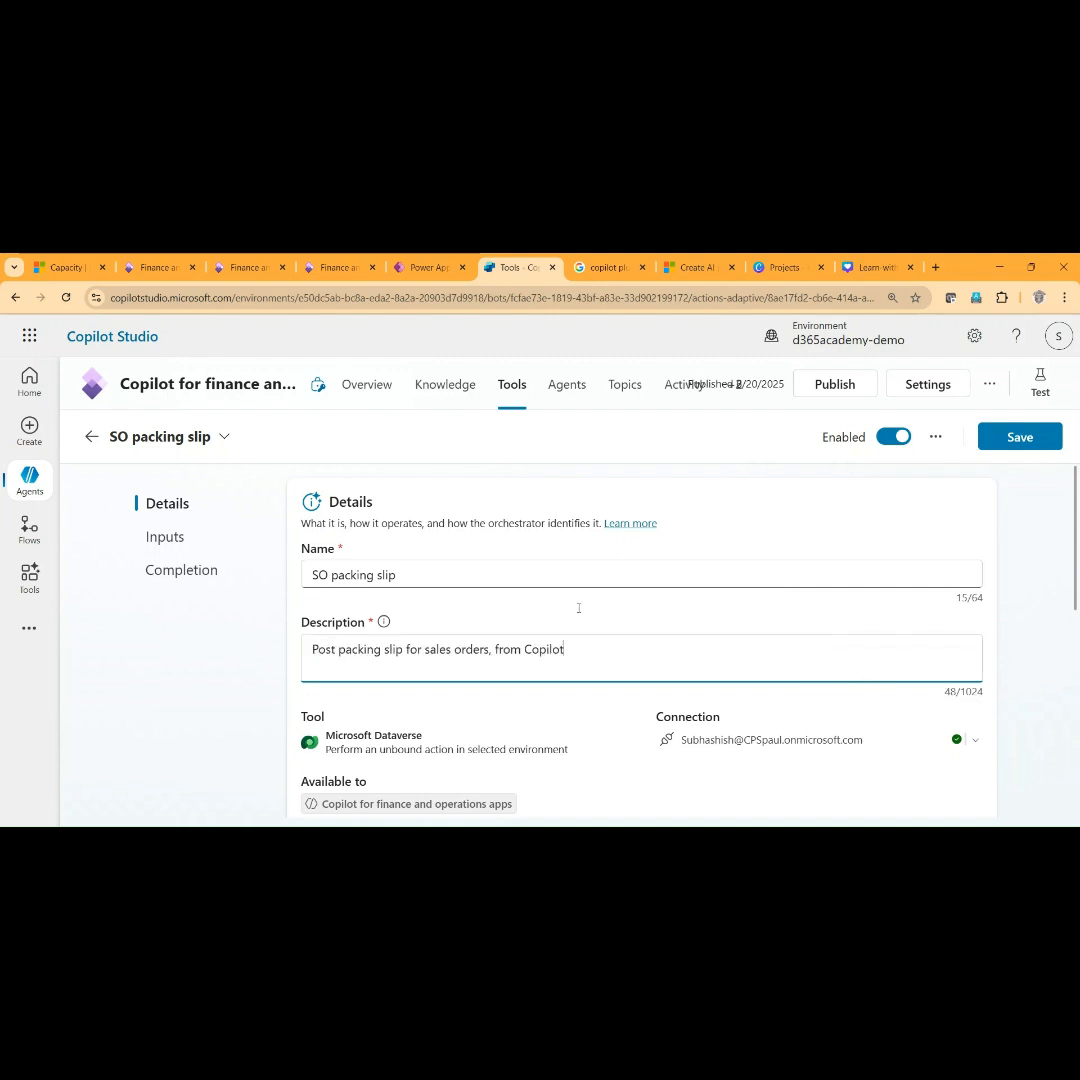
# Fill the tool's Environment input with a custom value, choosing d365academy-dev
pyautogui.scroll(-2, 578, 608)
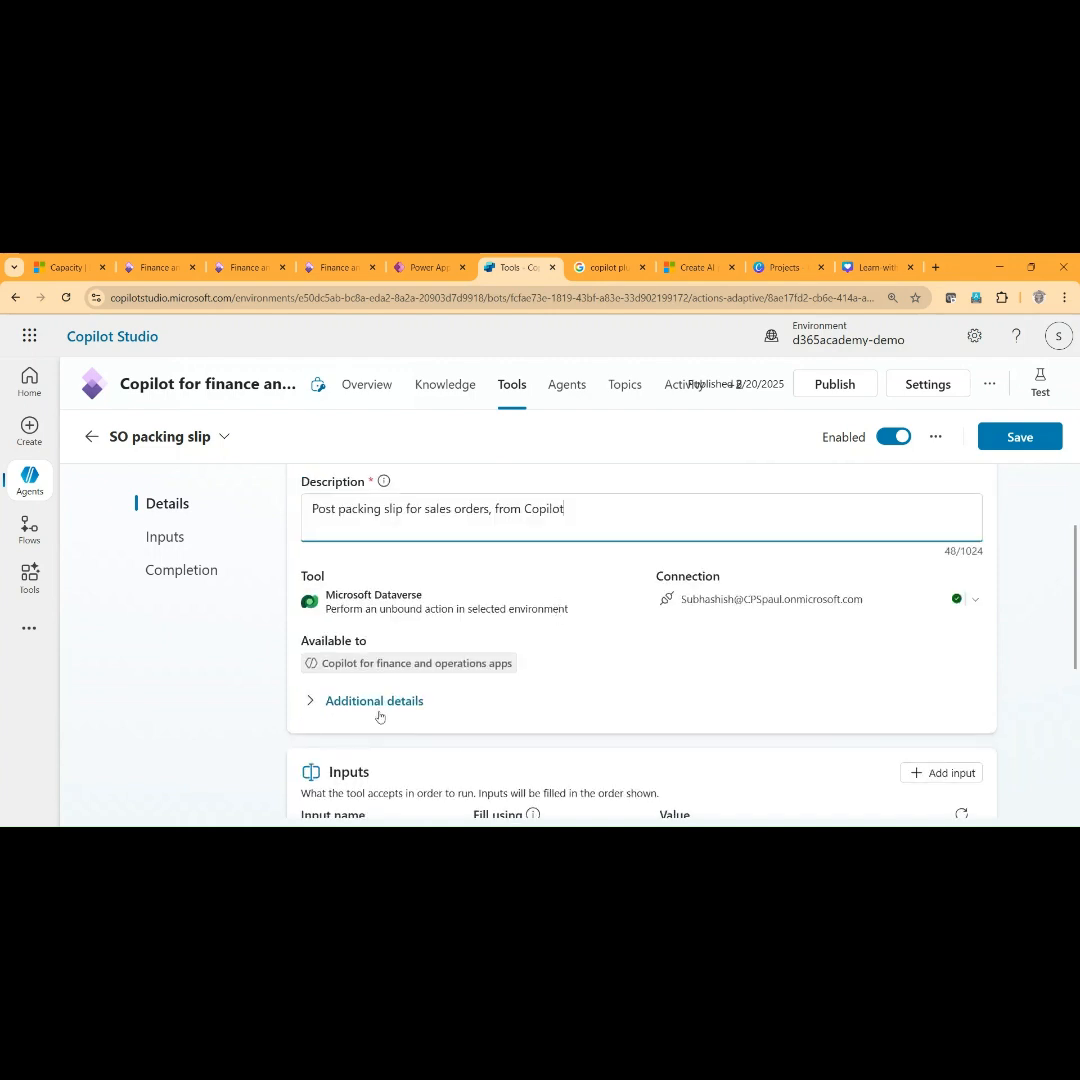
pyautogui.click(192, 541)
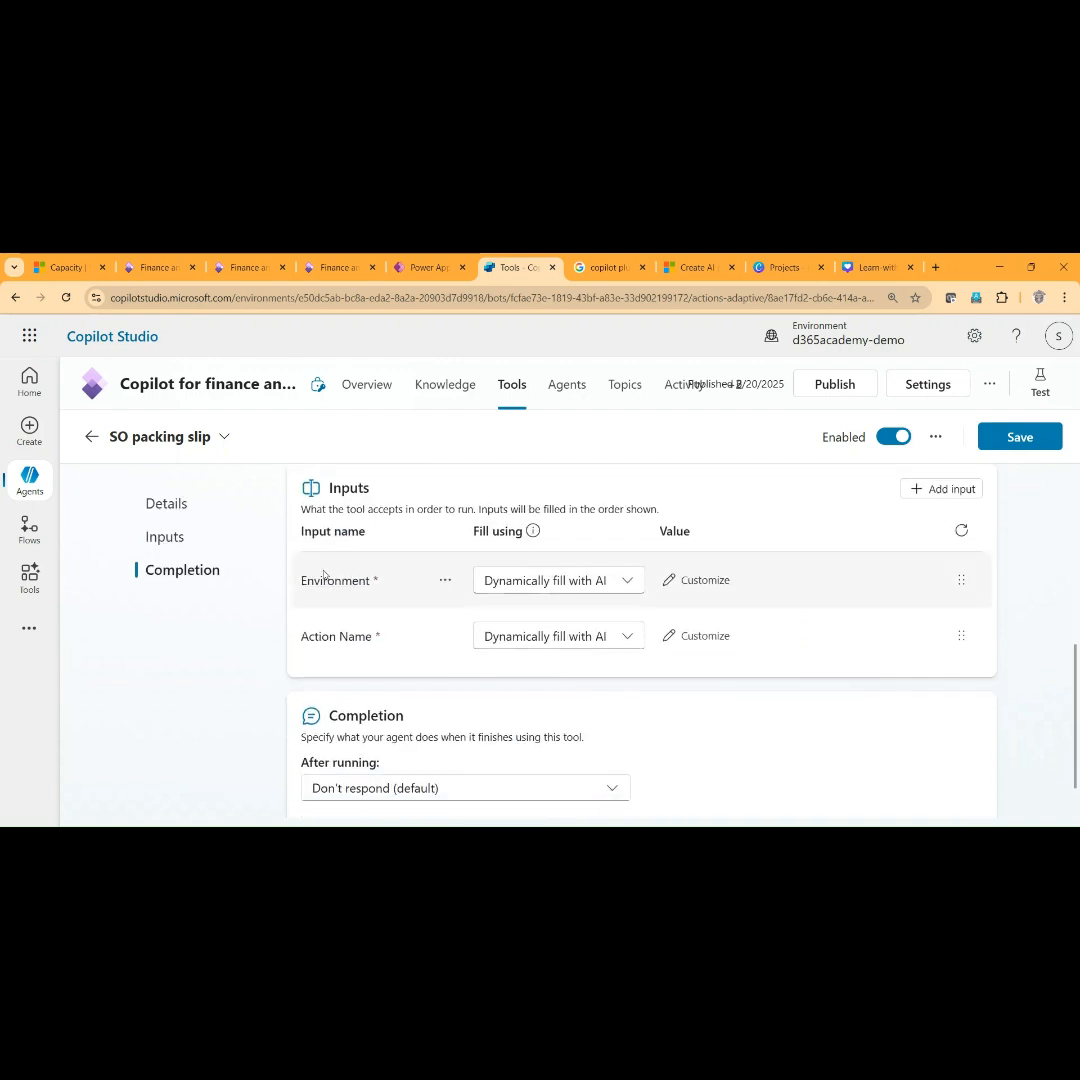
pyautogui.click(627, 582)
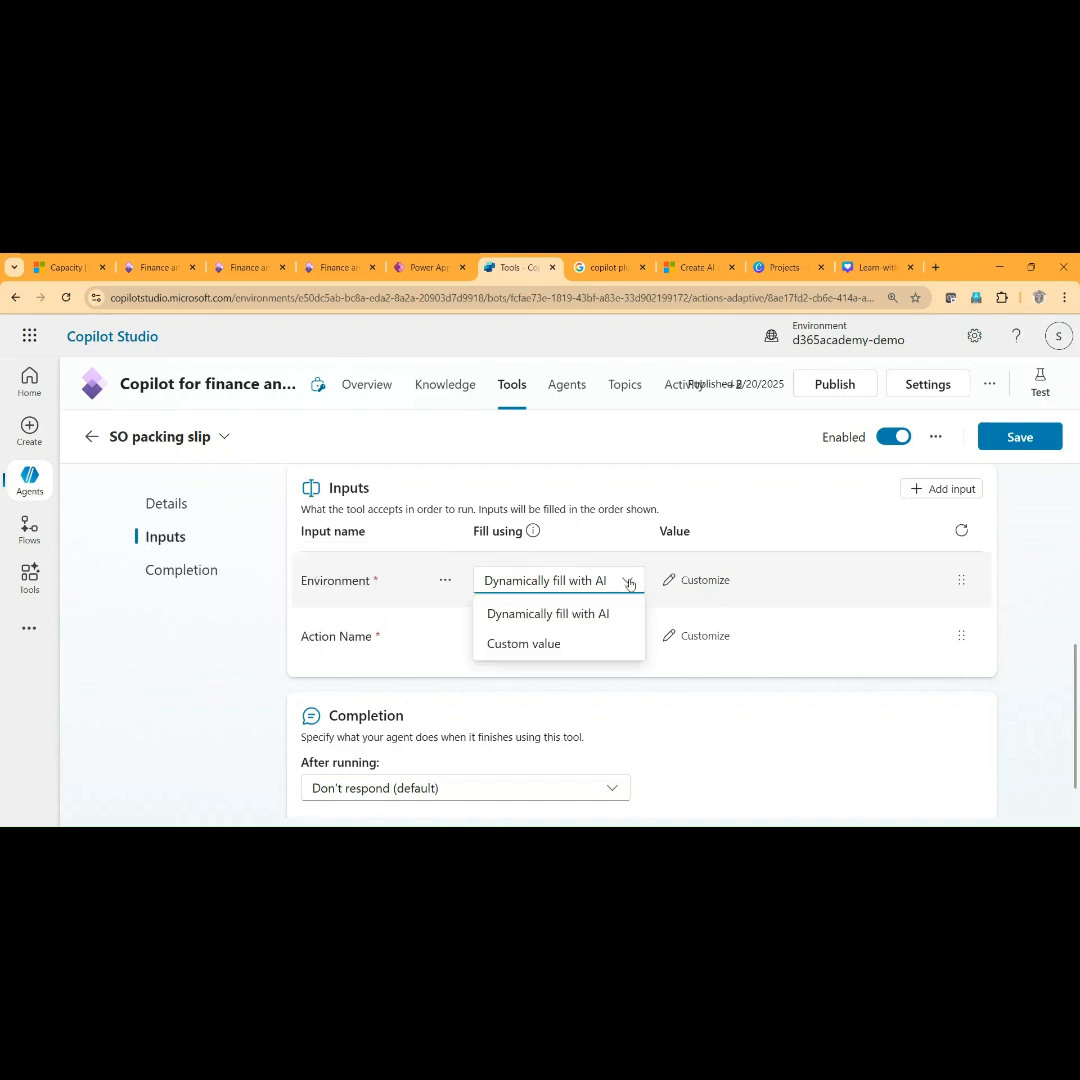
pyautogui.click(520, 645)
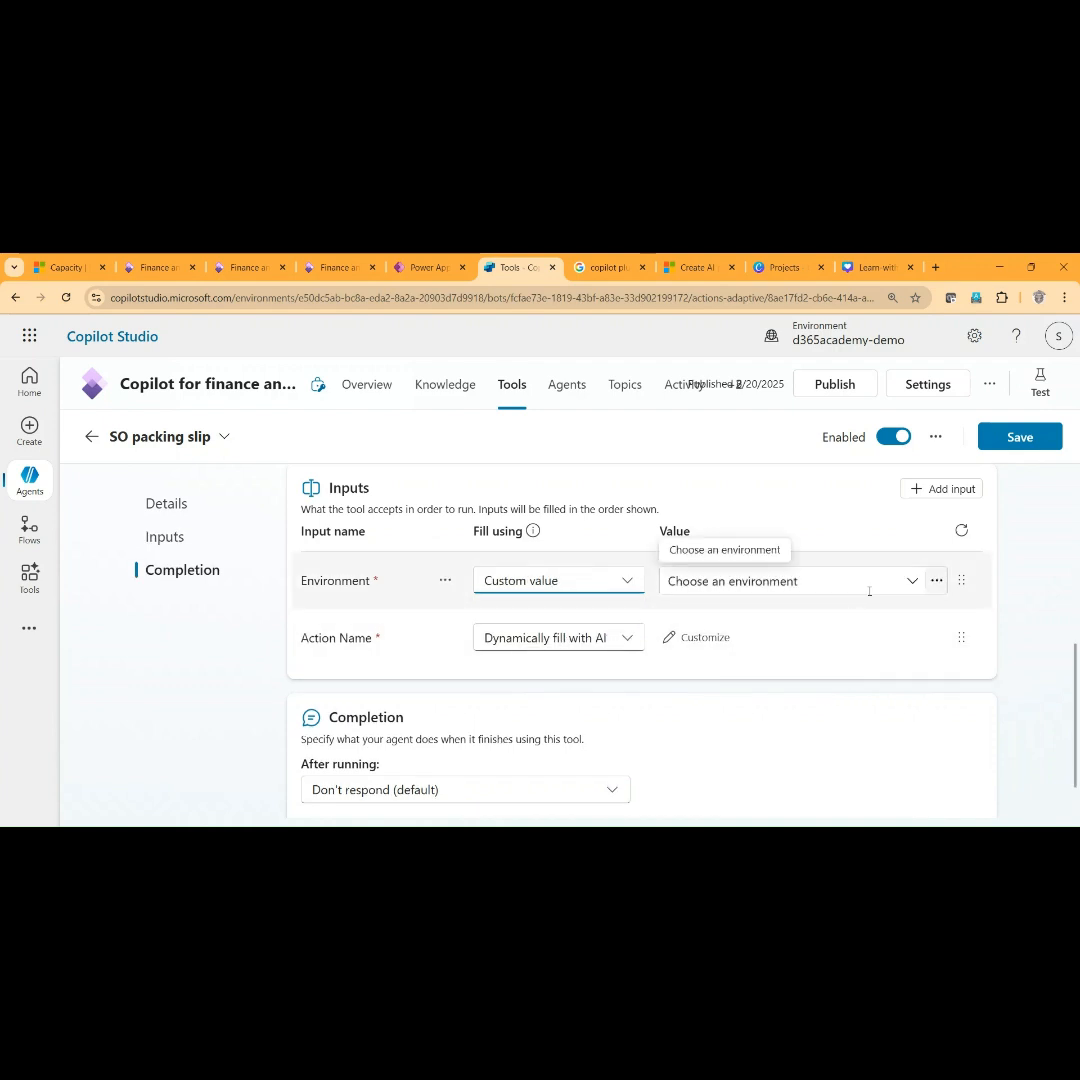
pyautogui.click(912, 580)
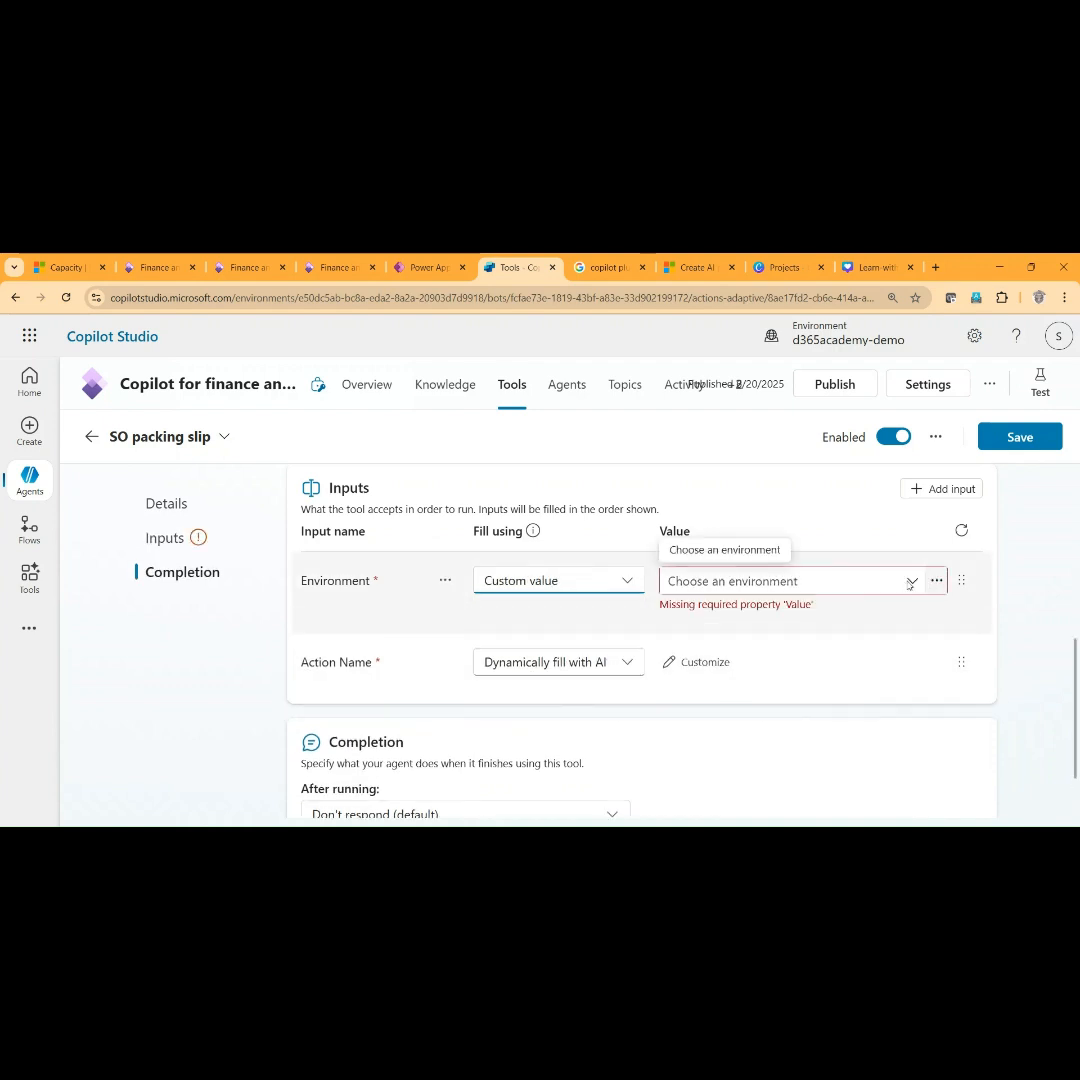
pyautogui.click(860, 581)
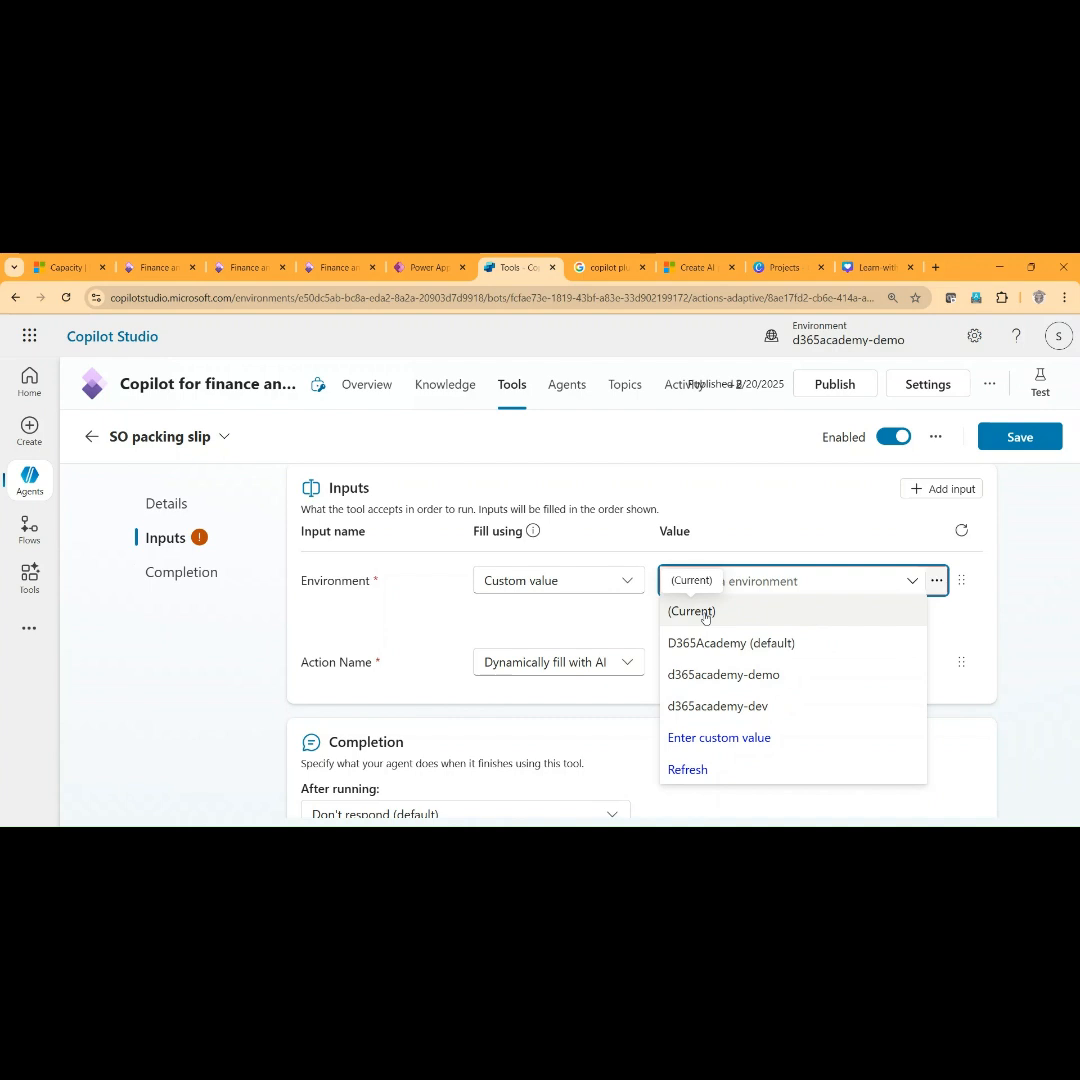
pyautogui.click(751, 712)
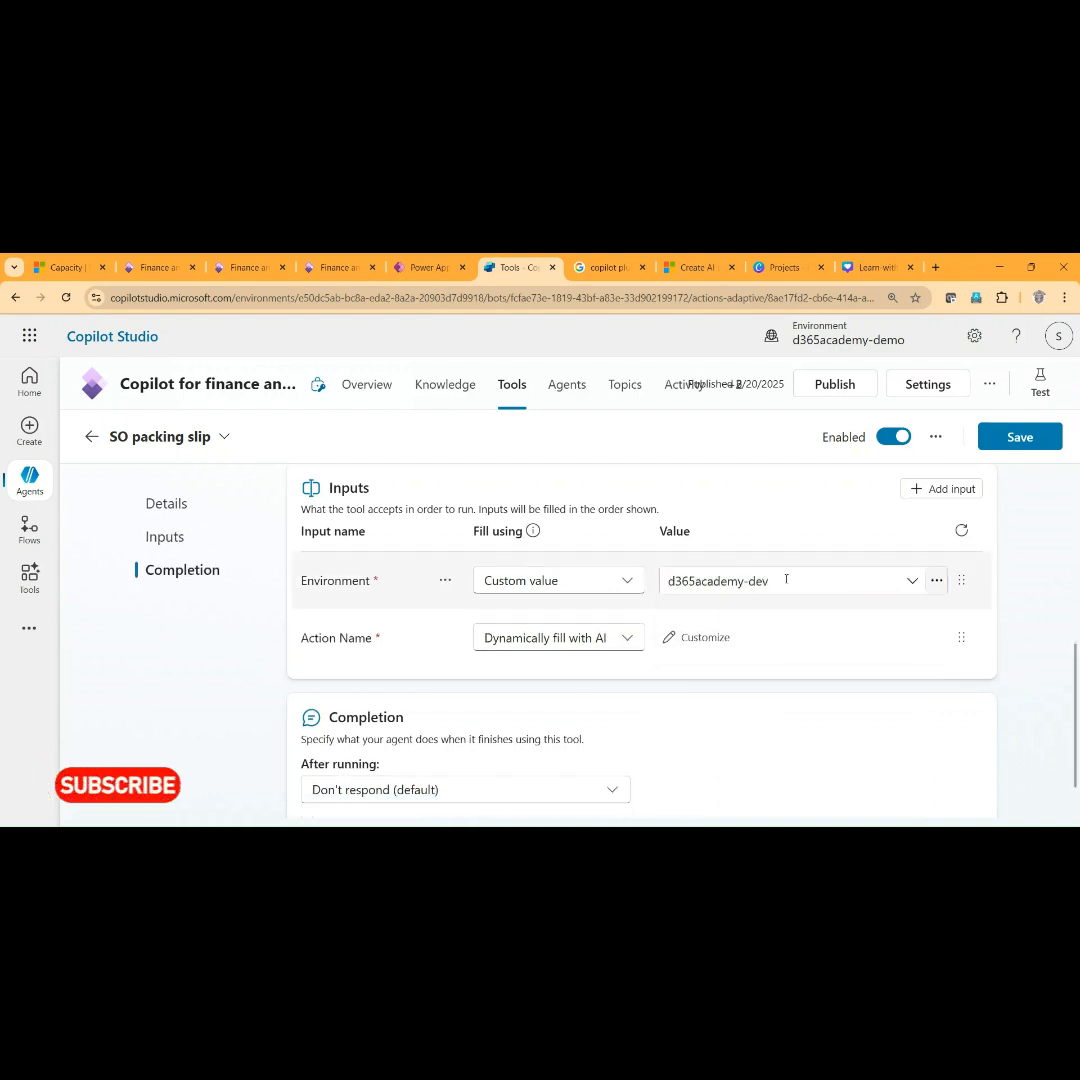
# Fill the Action Name input with a custom value, choosing the Cree460_SubhaSOPostPackingSlipPluginV2 action
pyautogui.click(627, 639)
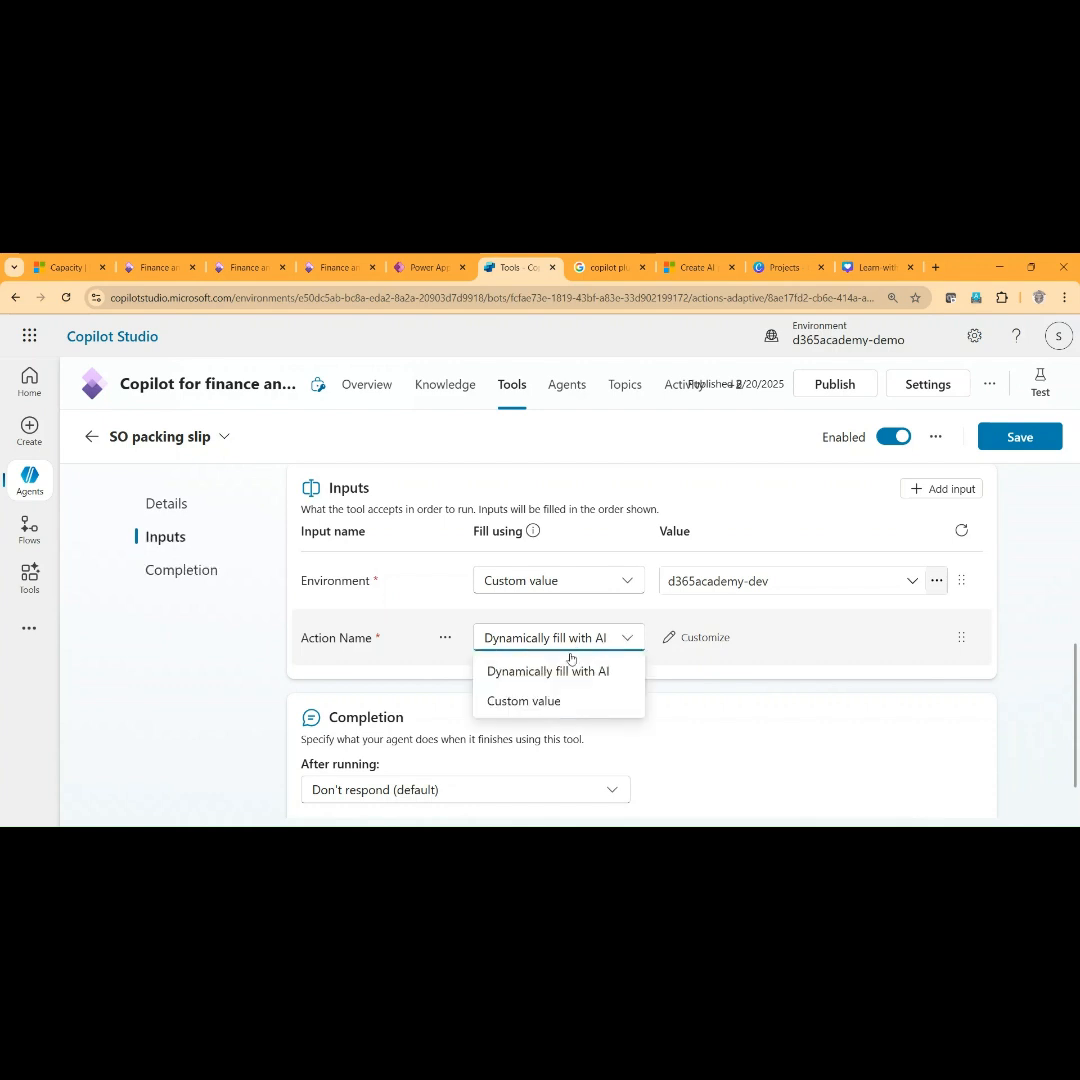
pyautogui.click(527, 704)
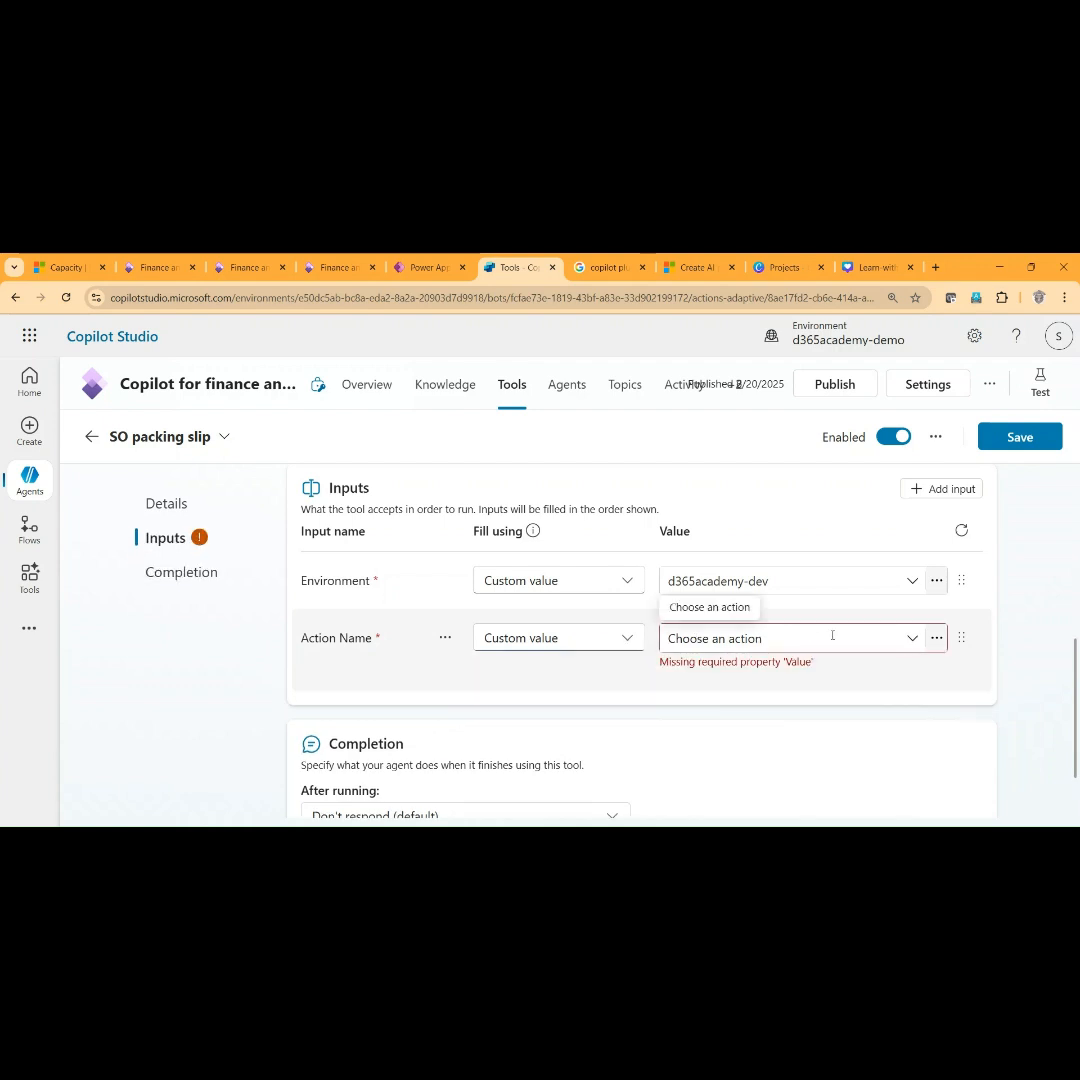
pyautogui.click(791, 637)
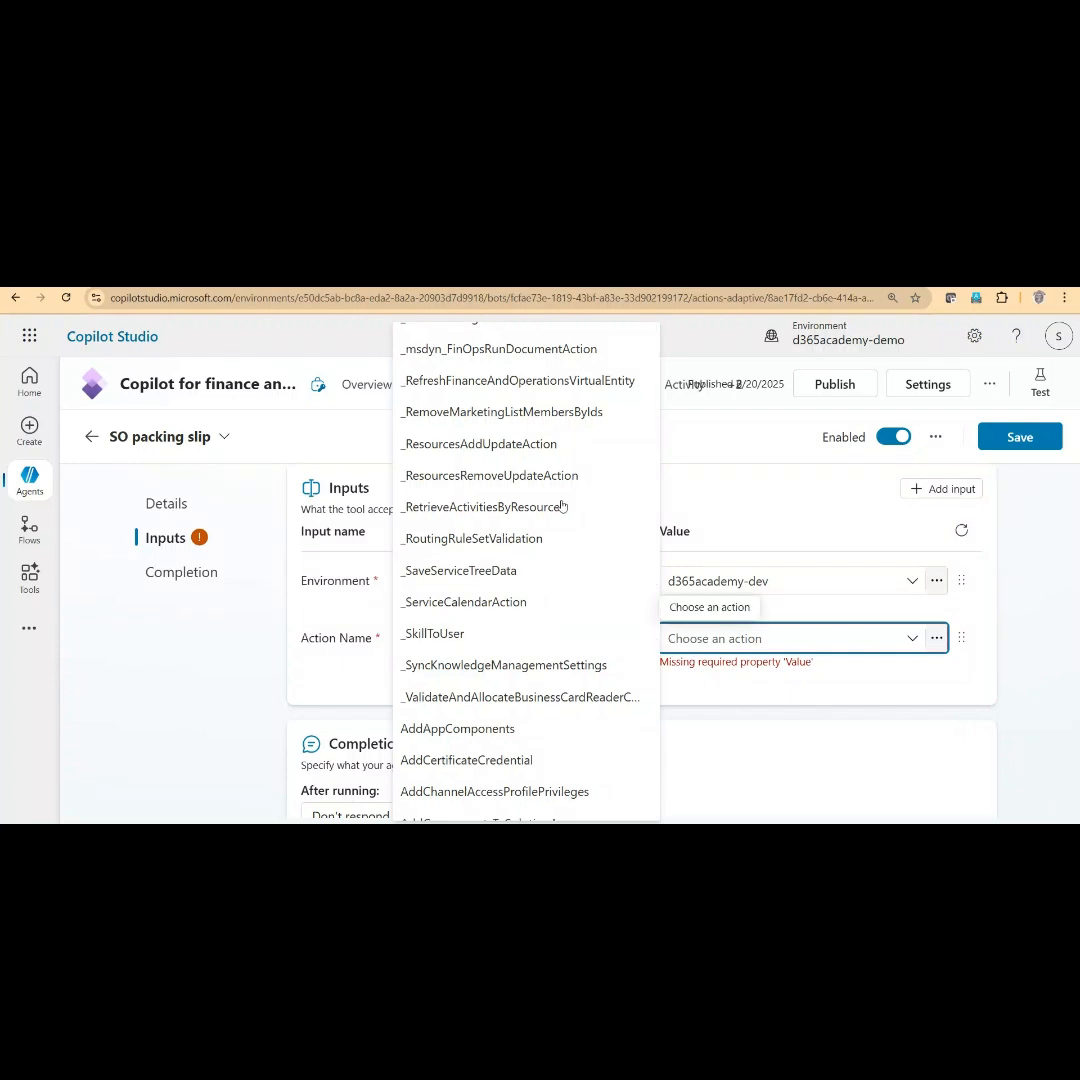
pyautogui.scroll(-4, 562, 692)
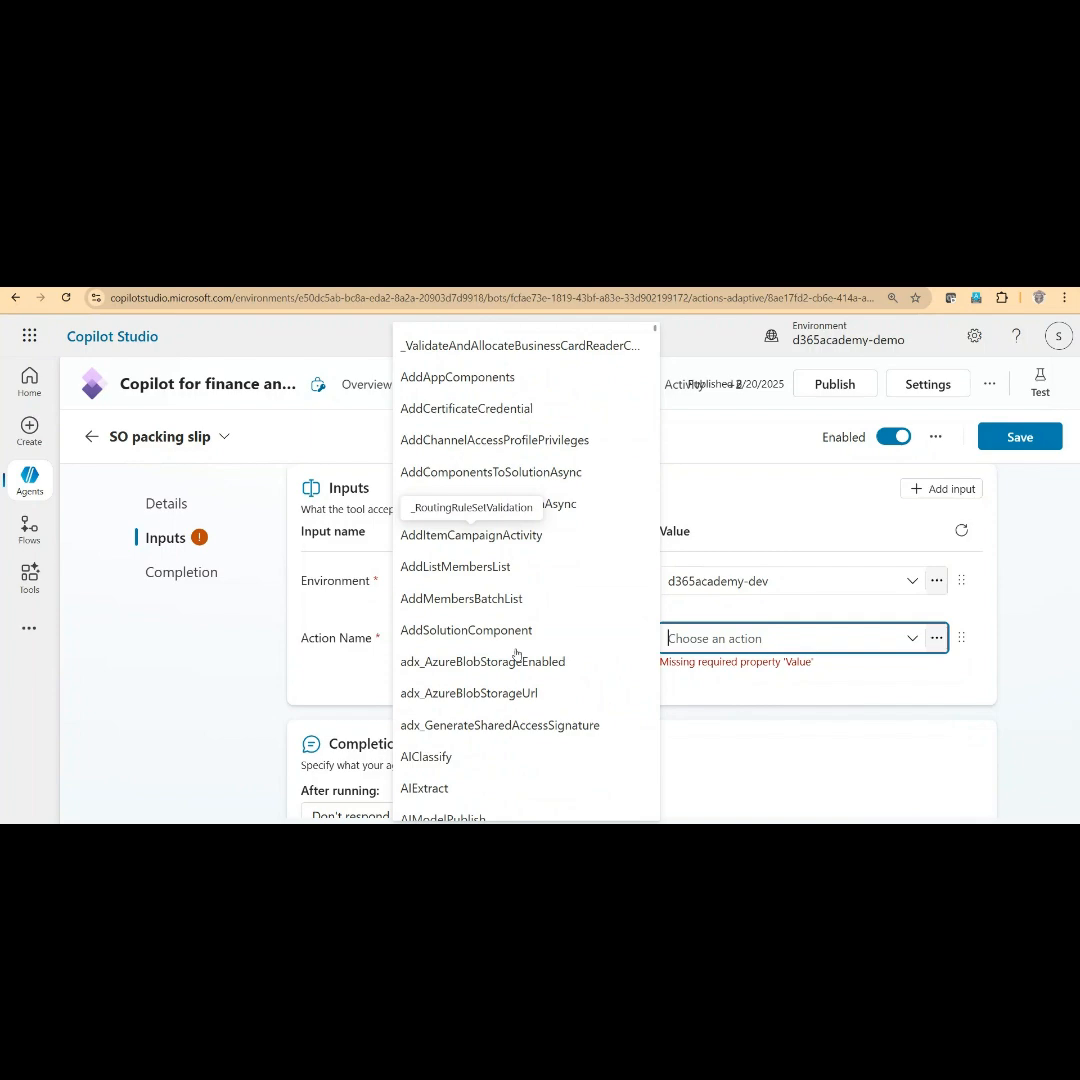
pyautogui.scroll(-12, 516, 654)
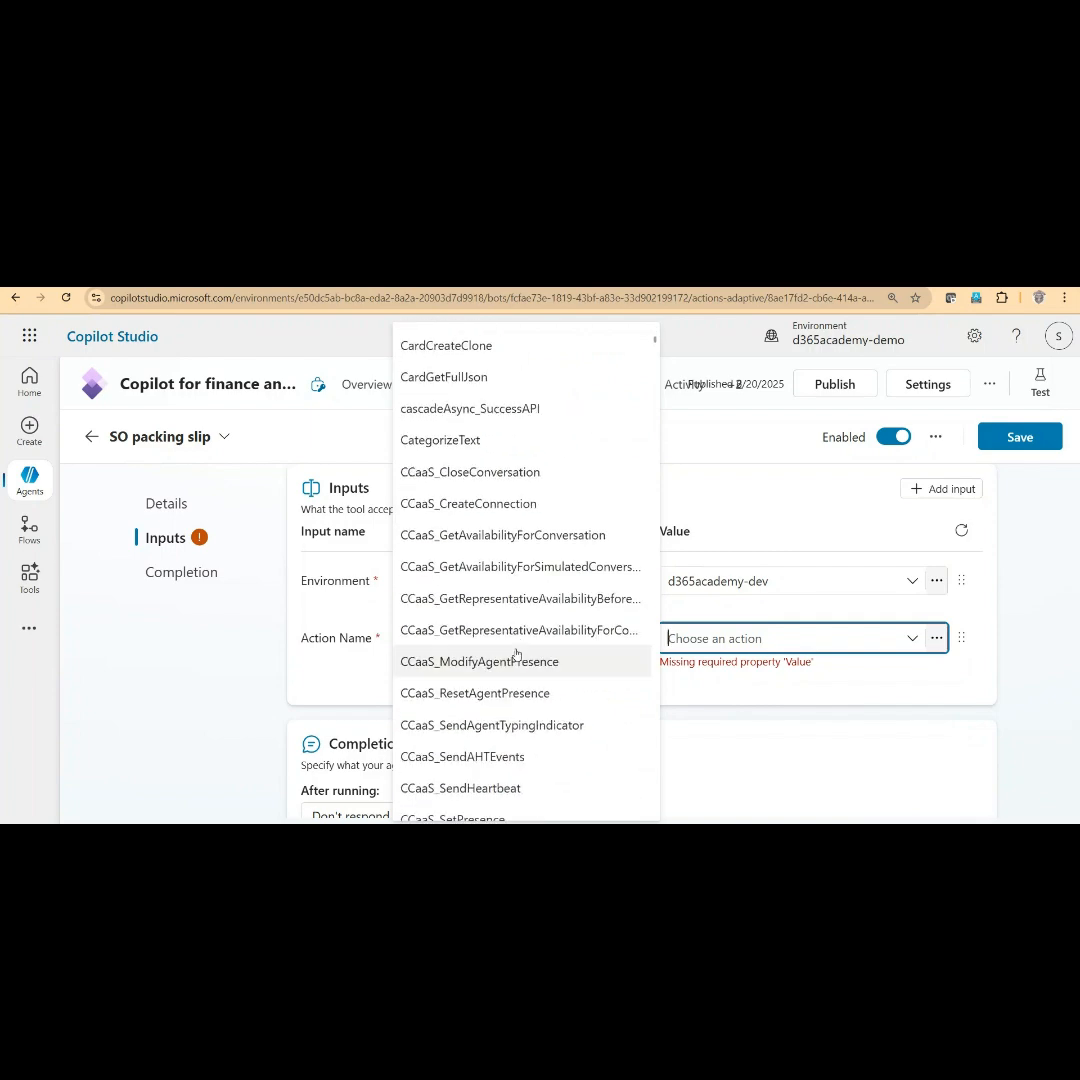
pyautogui.scroll(-6, 516, 654)
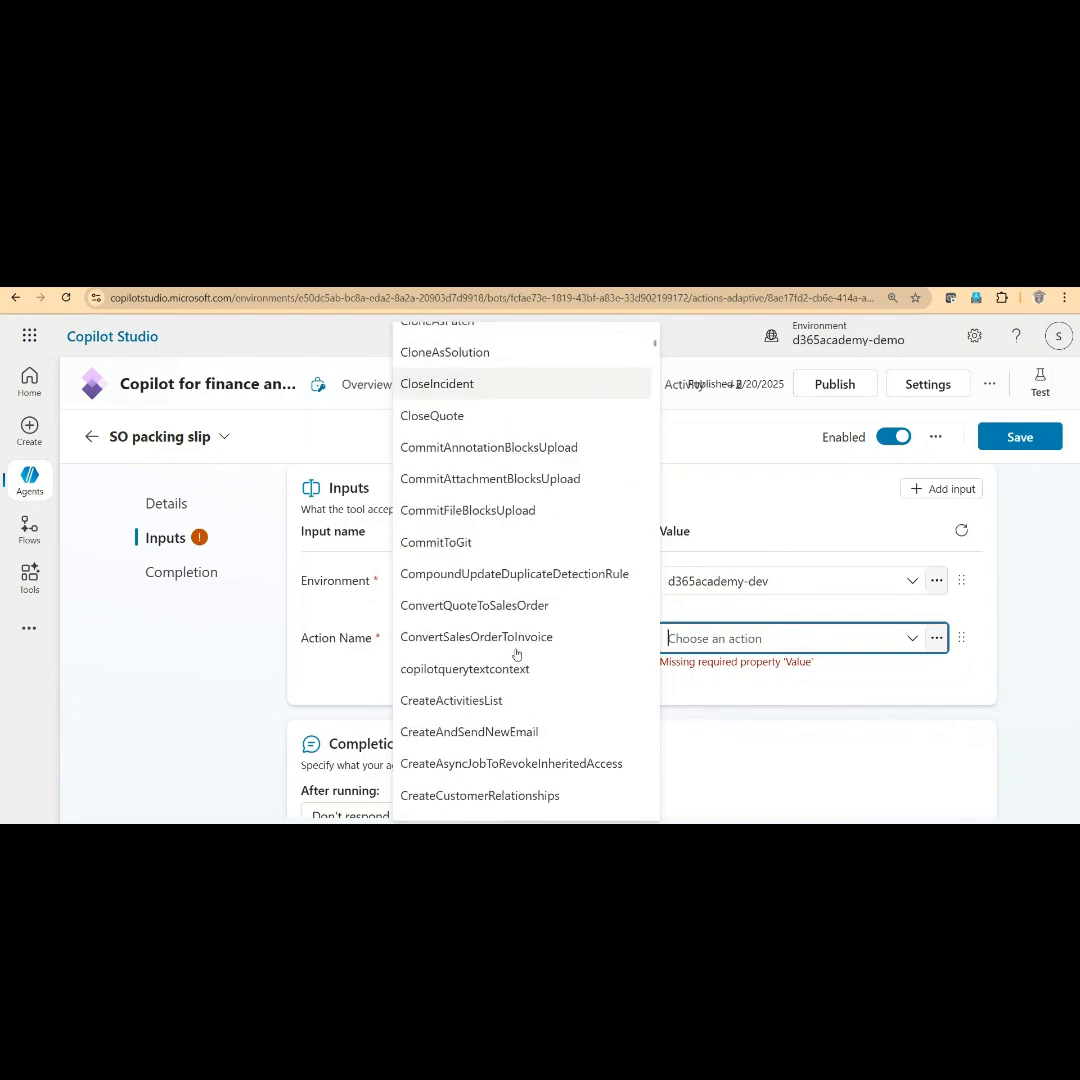
pyautogui.scroll(-2, 516, 654)
pyautogui.scroll(-4, 516, 654)
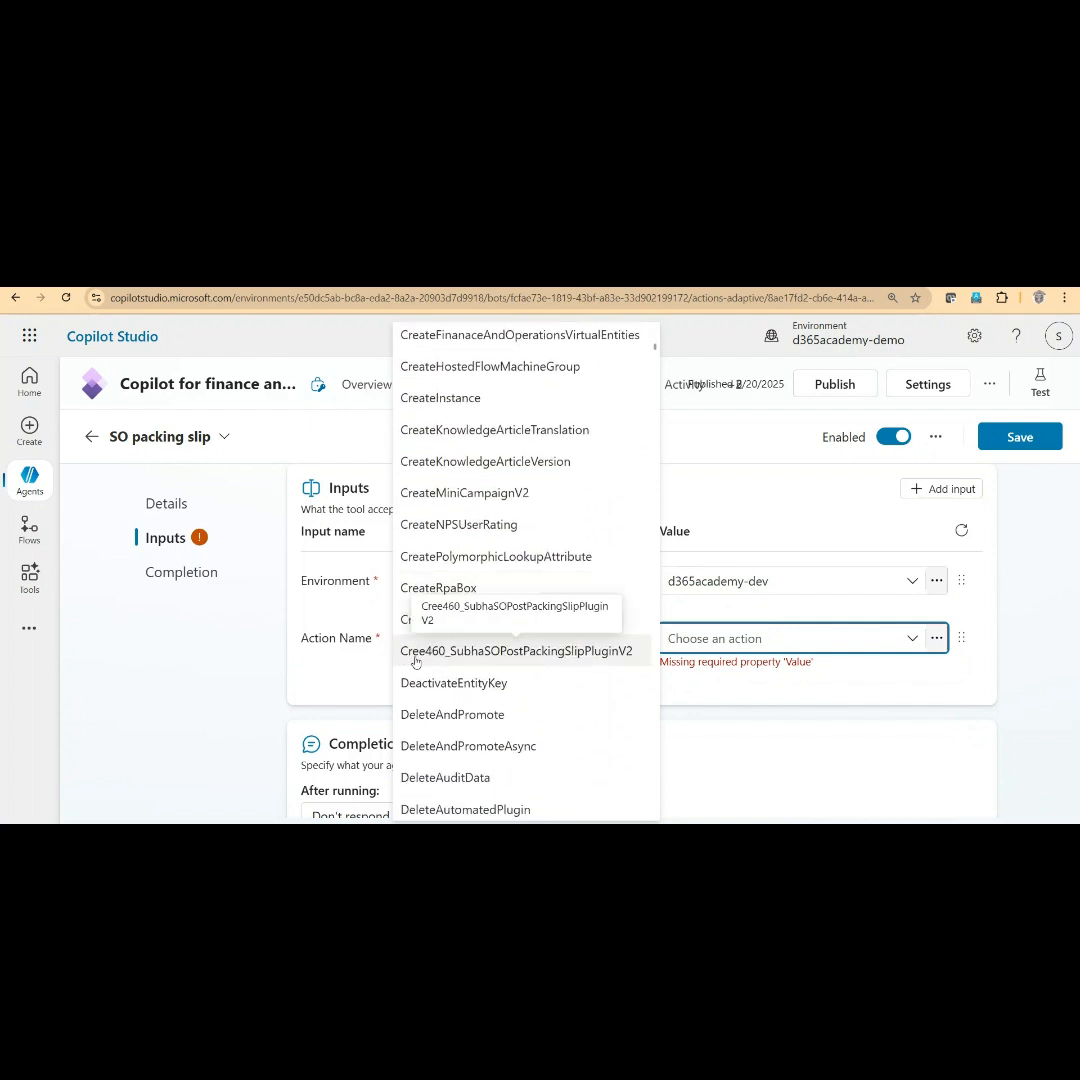
pyautogui.click(419, 656)
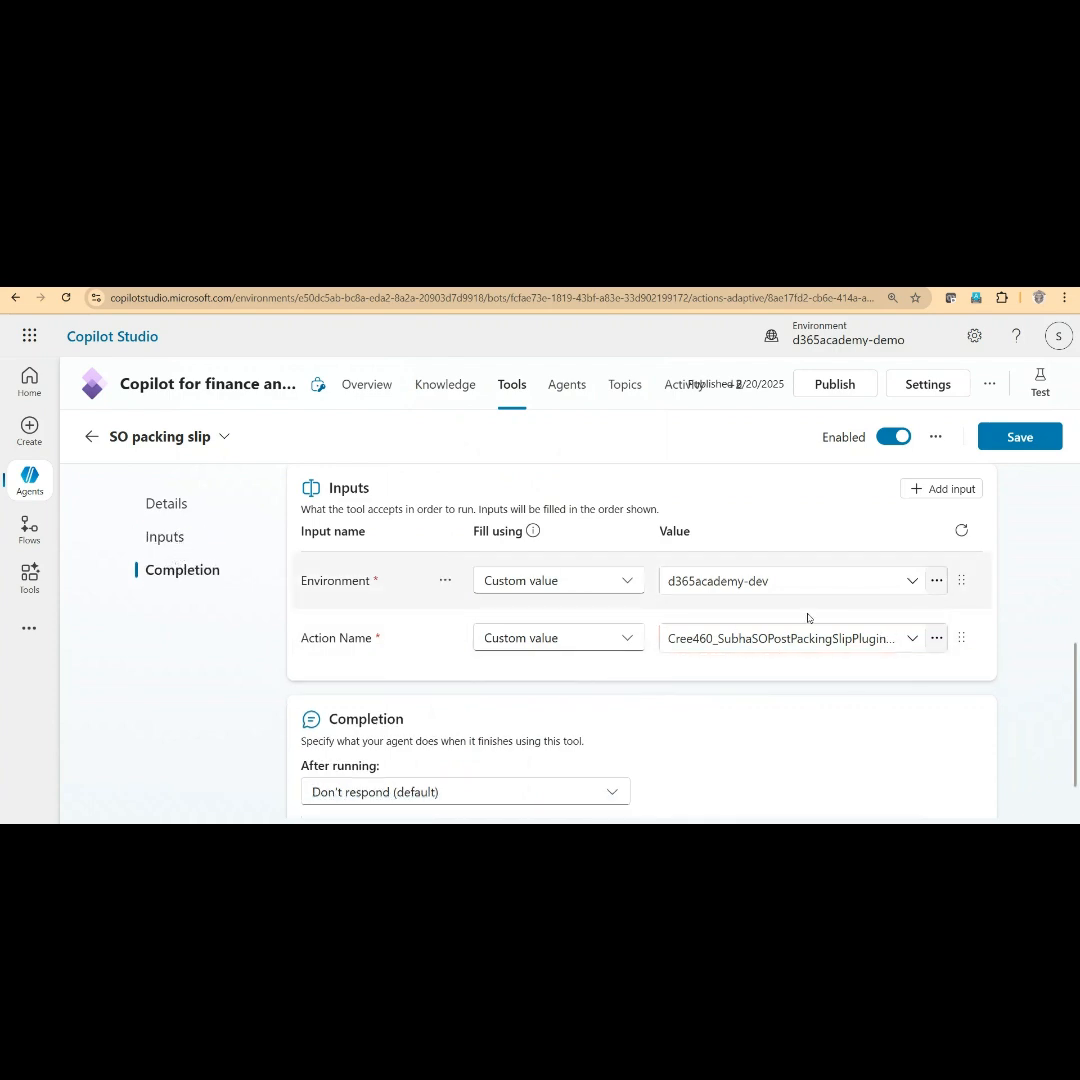
# Add the plugin's dataAreaId and salesId parameters as inputs of the tool
pyautogui.click(916, 492)
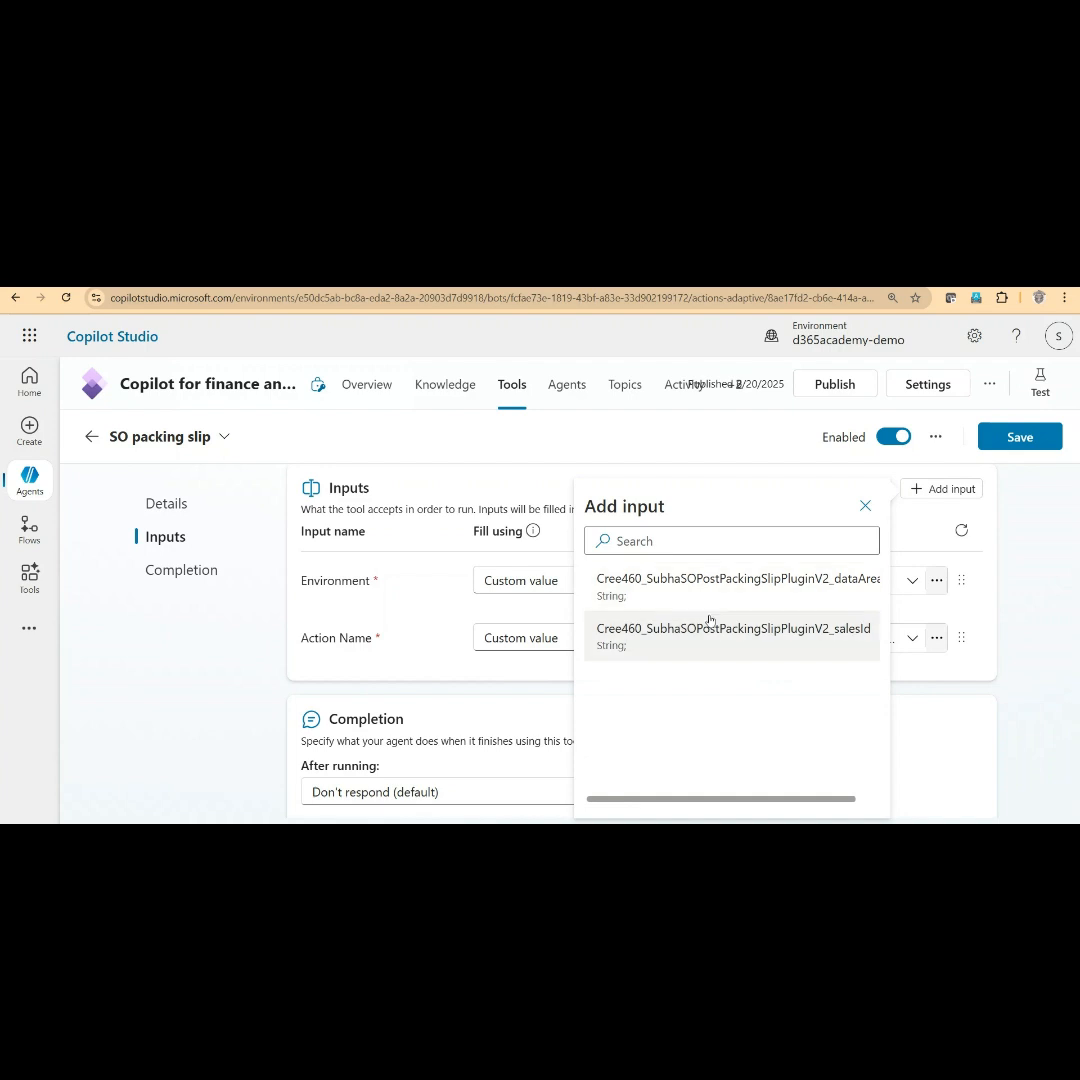
pyautogui.click(849, 585)
pyautogui.click(940, 490)
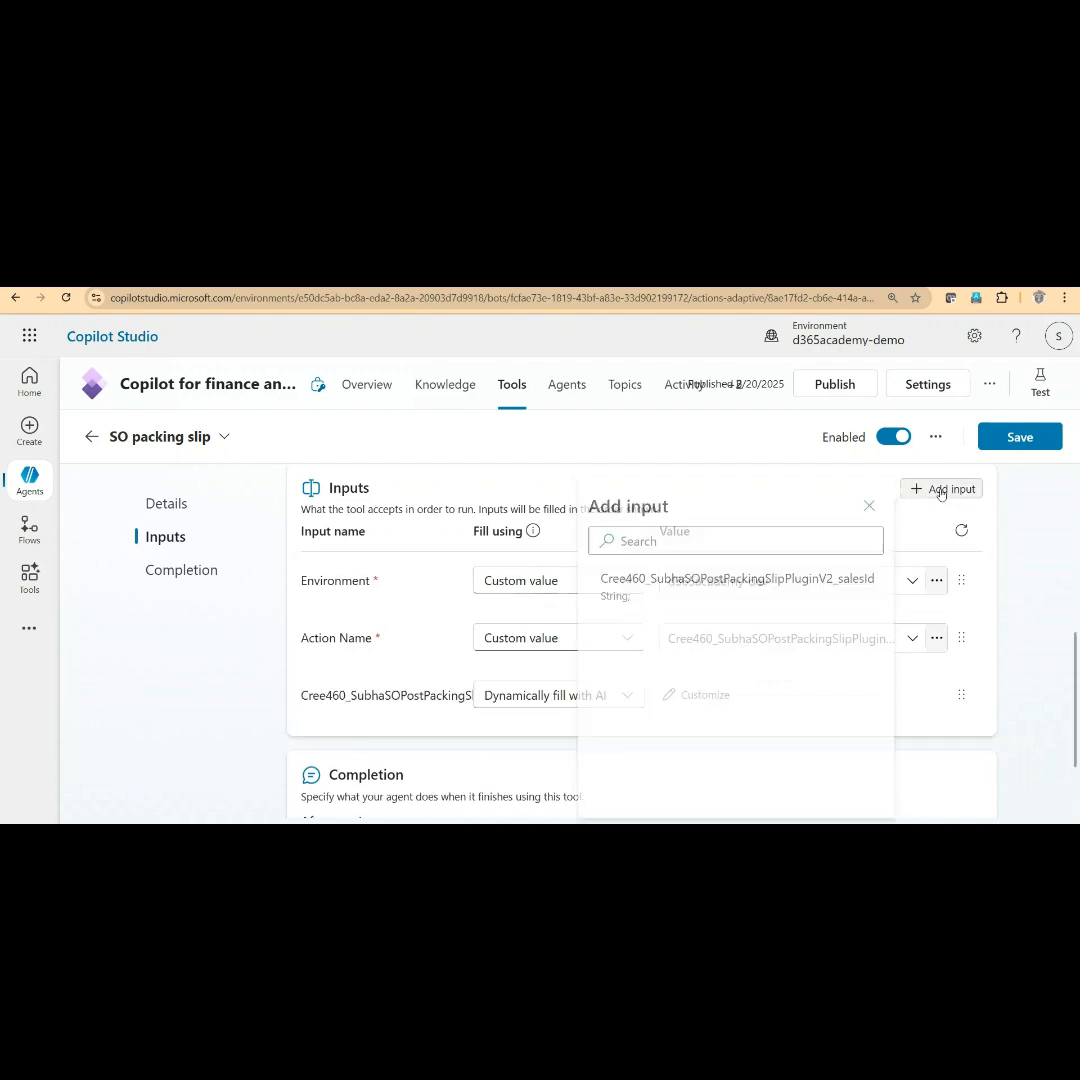
pyautogui.click(810, 585)
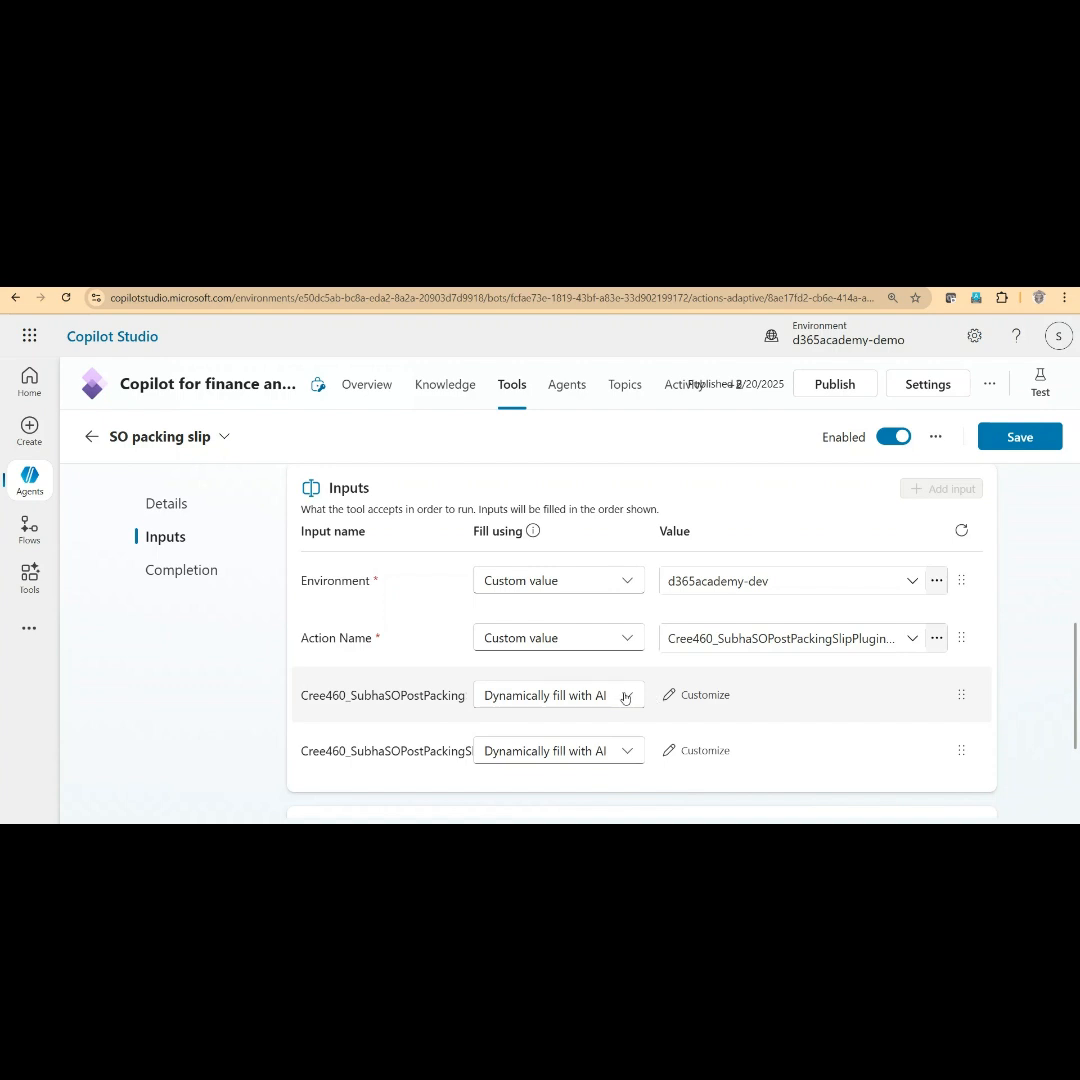
# Keep the dataAreaId input dynamically filled with AI and customize it with the display name DataAreaId
pyautogui.click(527, 698)
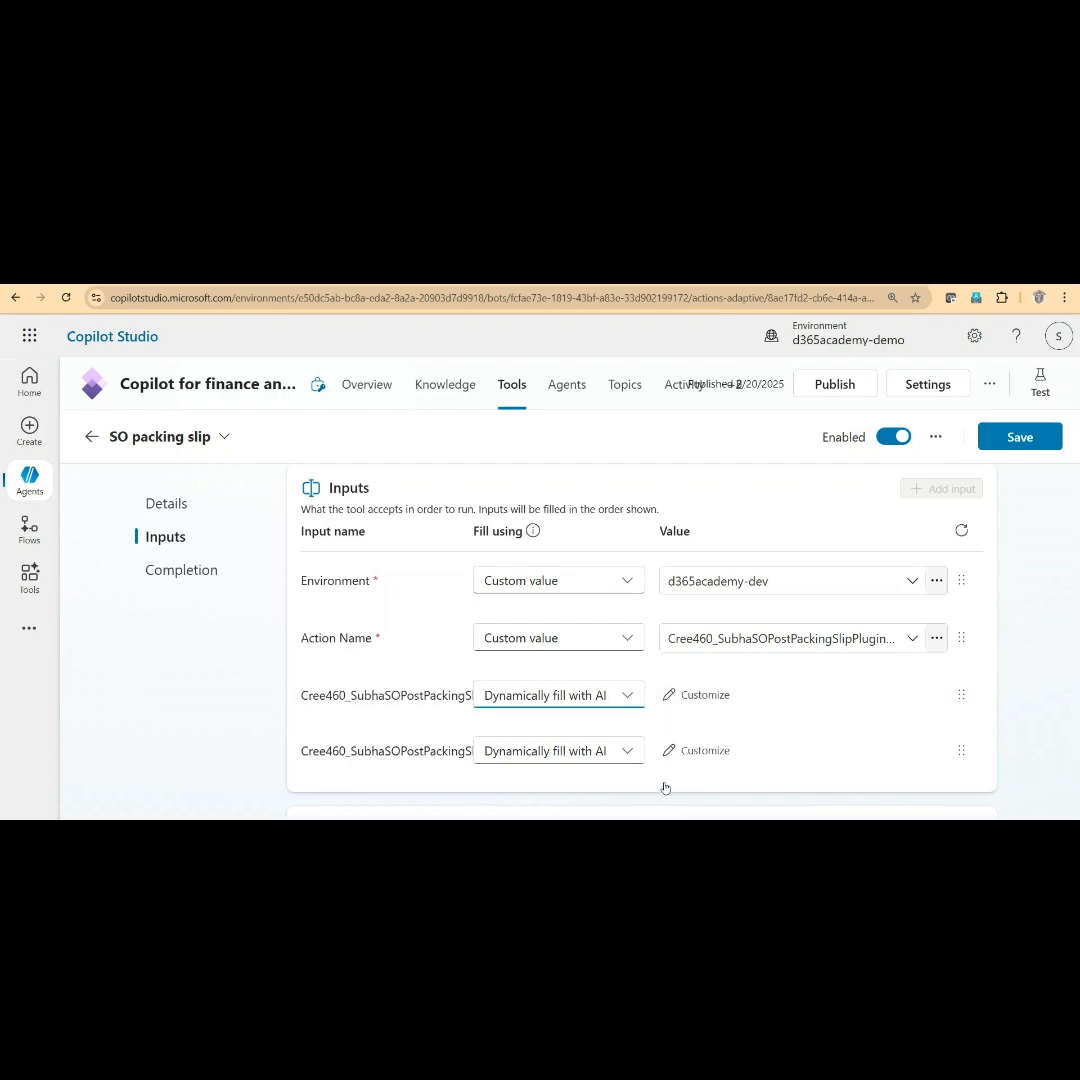
pyautogui.click(705, 695)
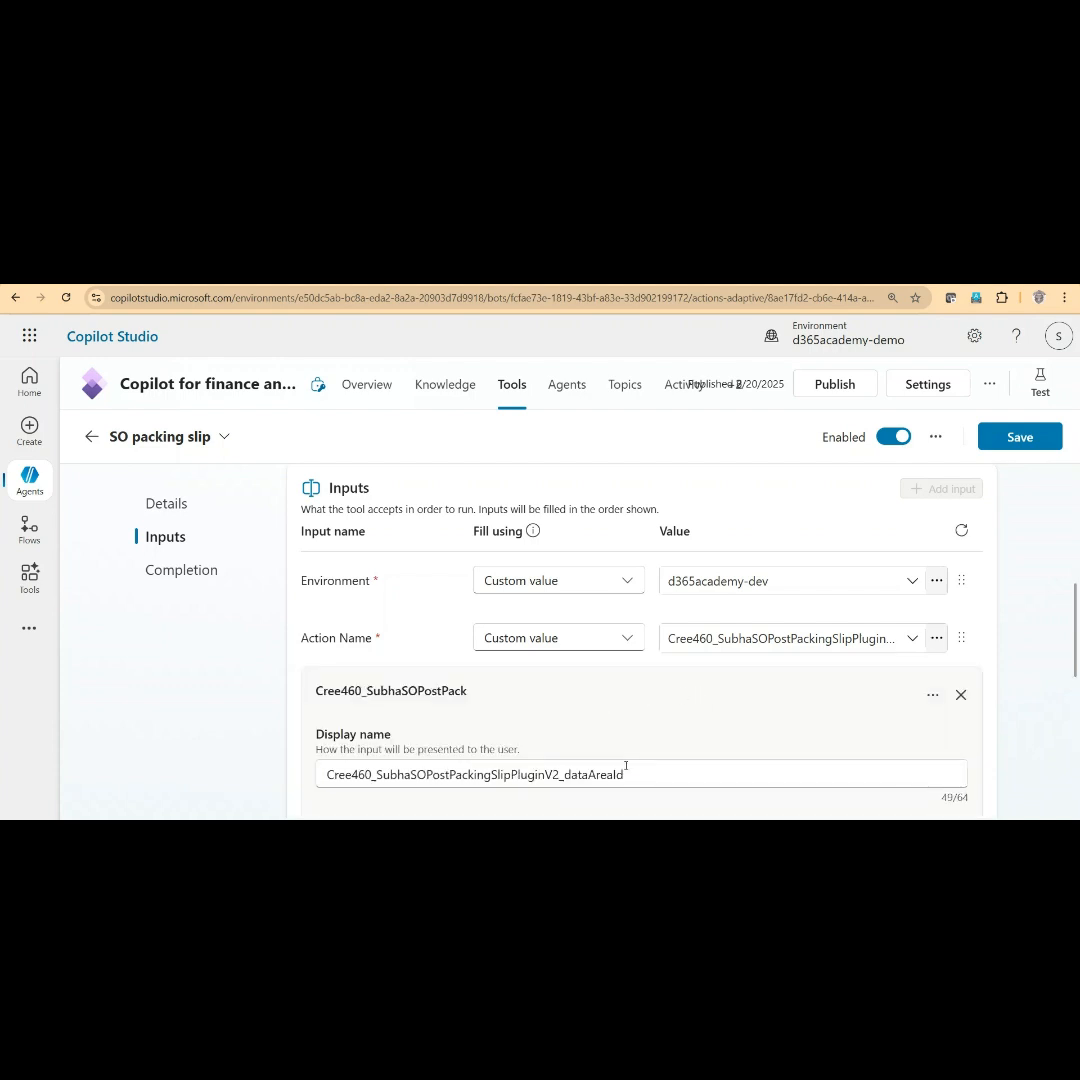
pyautogui.scroll(-2, 690, 698)
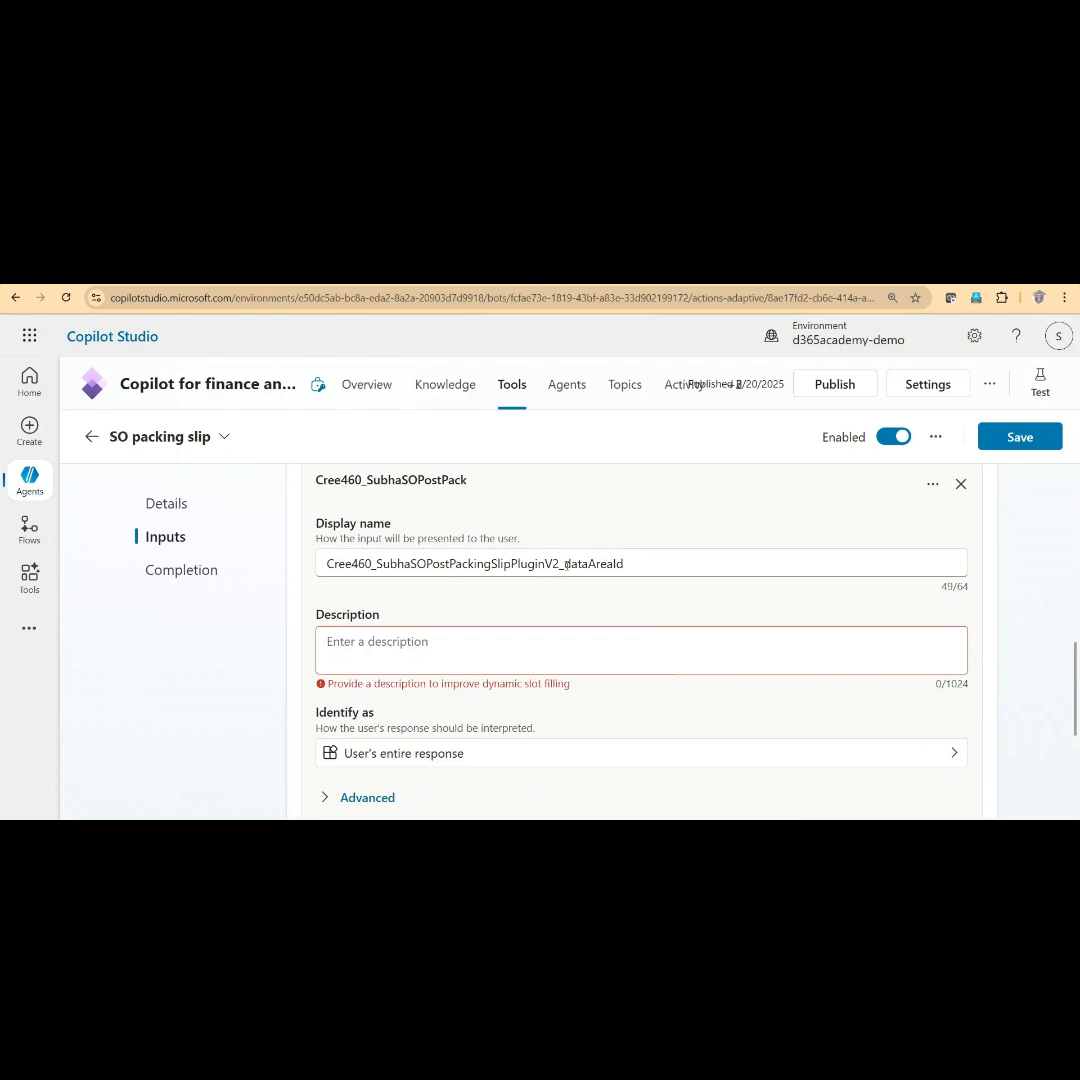
pyautogui.moveTo(570, 564); pyautogui.dragTo(320, 564)
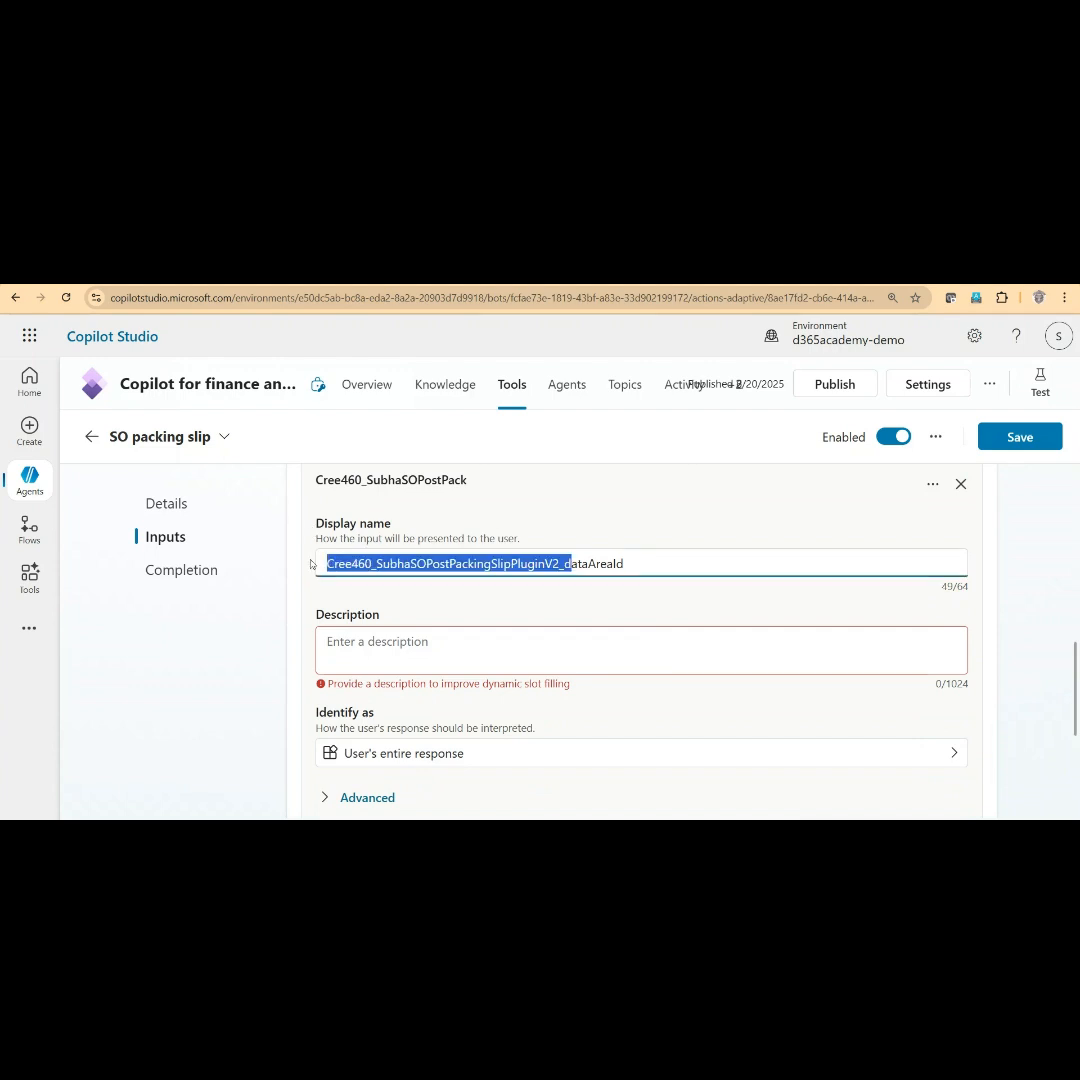
pyautogui.write('D')
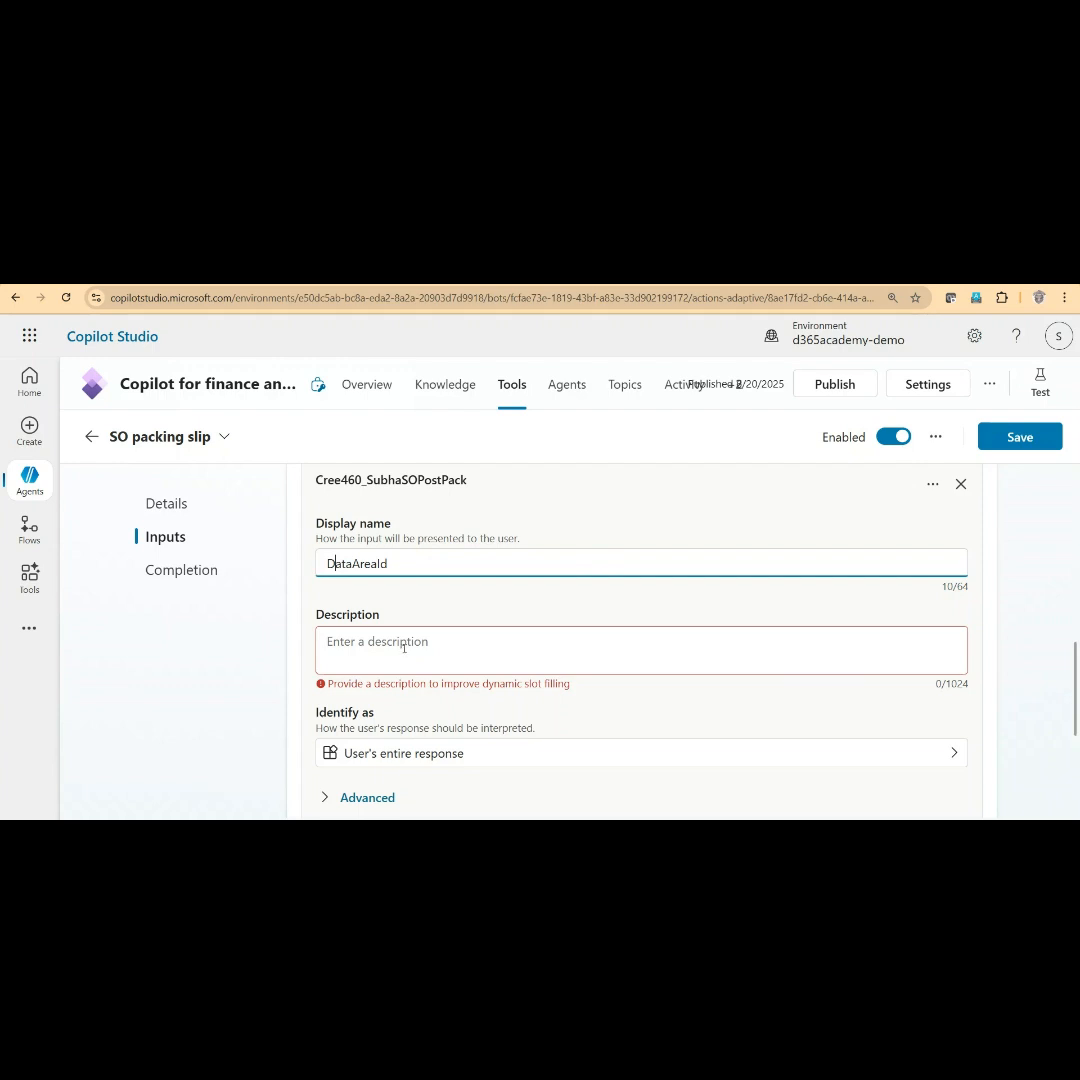
# Describe the DataAreaId input as "Legal entity" and review its advanced prompting and validation settings
pyautogui.click(404, 647)
pyautogui.write('Legal entit')
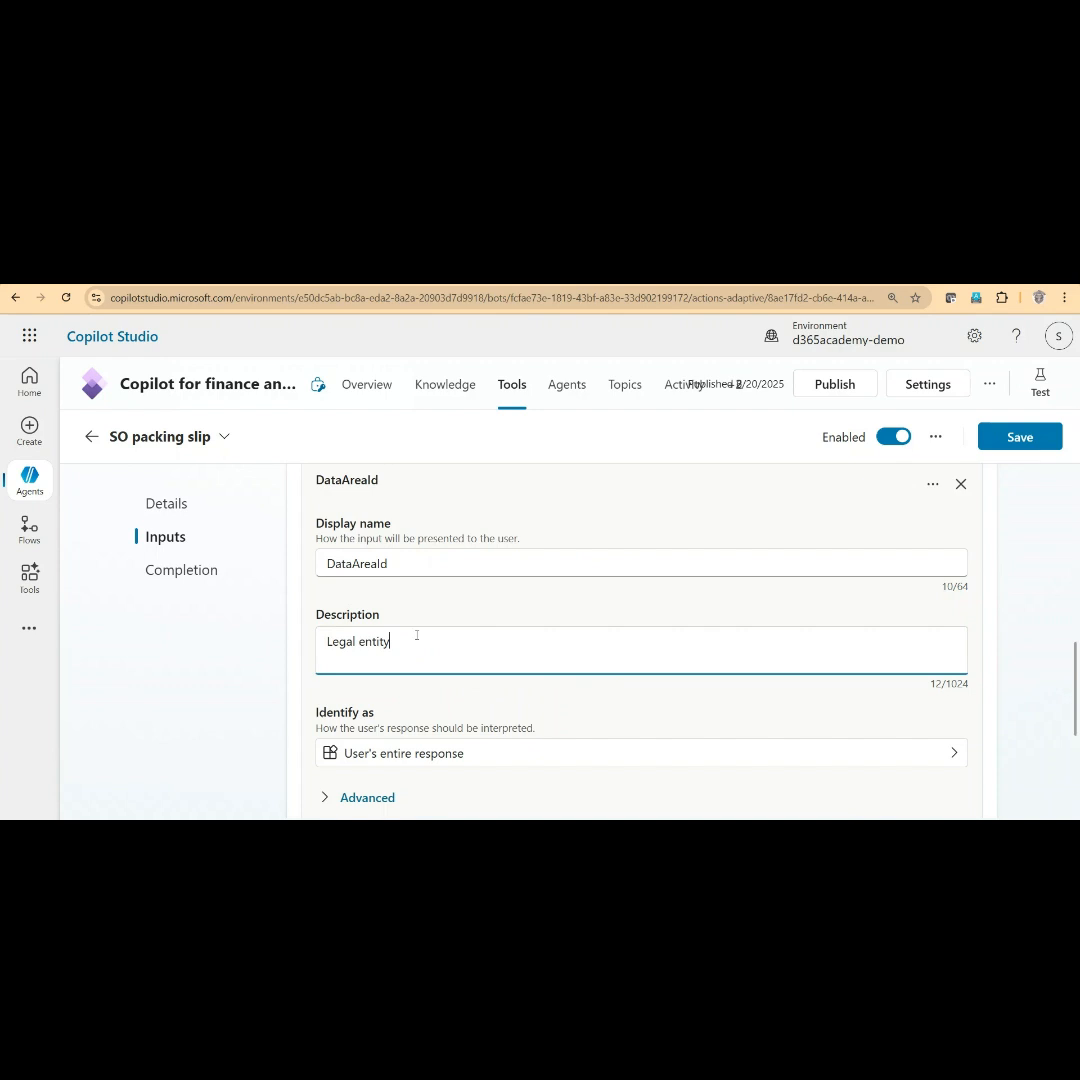
pyautogui.write('y')
pyautogui.scroll(-2, 436, 628)
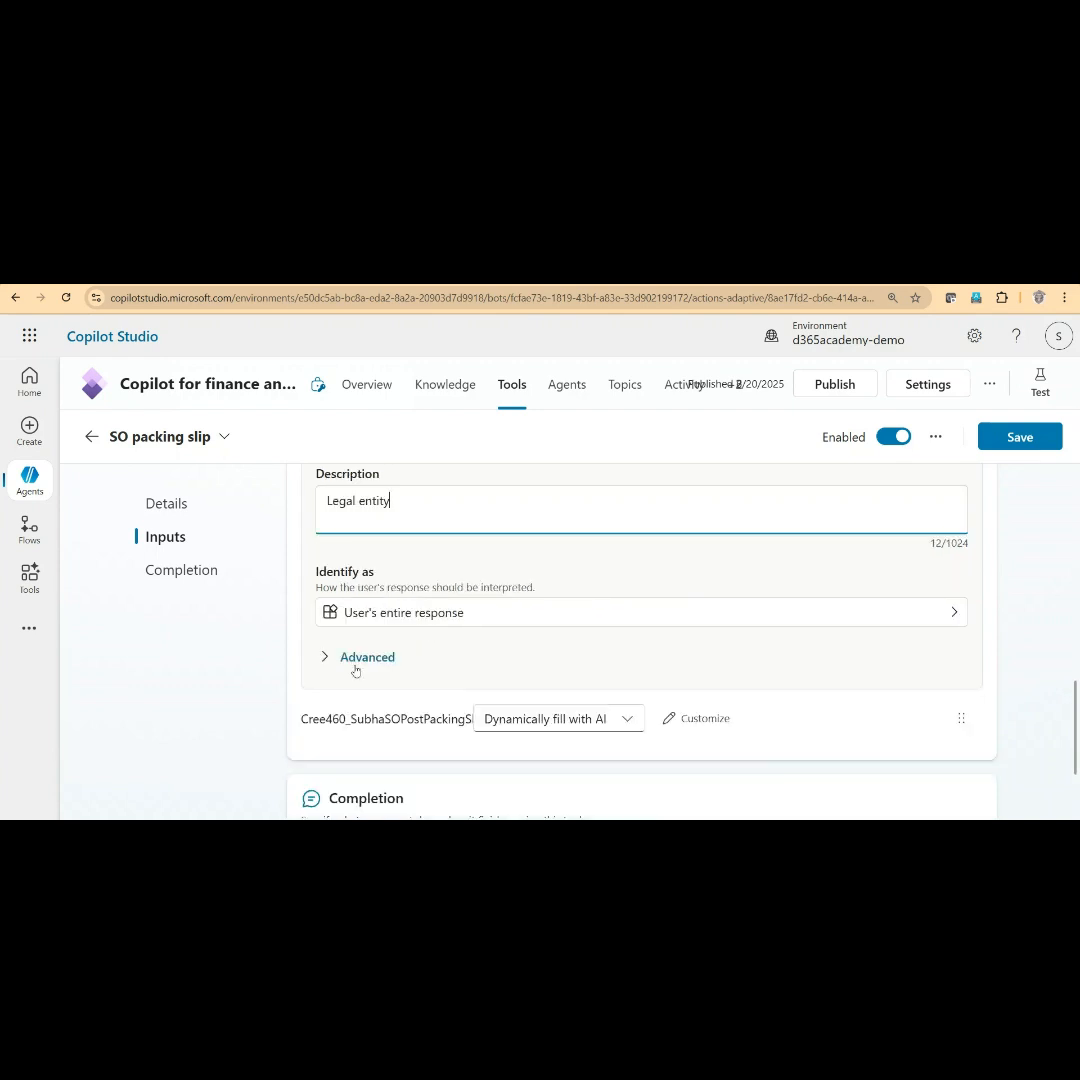
pyautogui.click(392, 656)
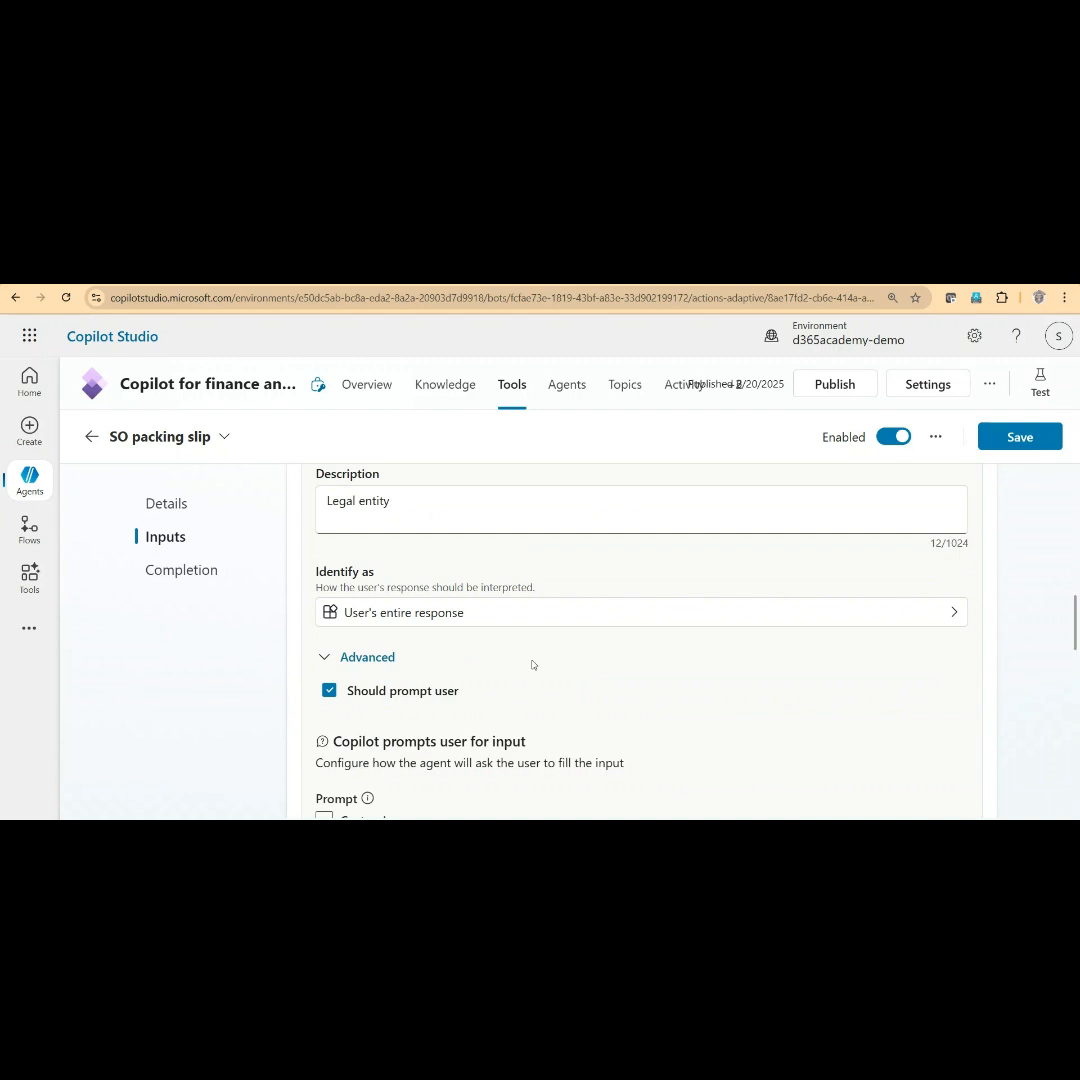
pyautogui.scroll(-3, 350, 660)
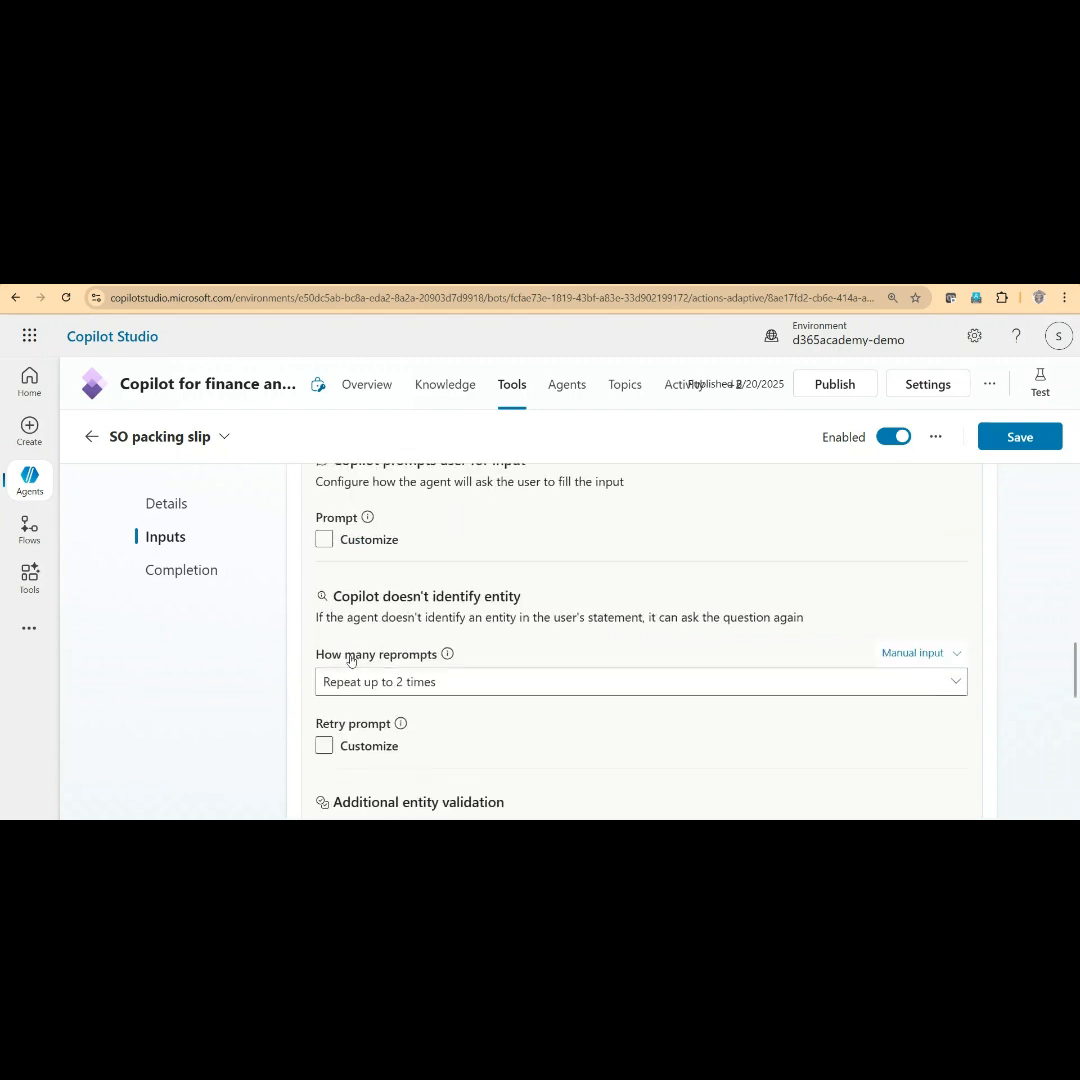
pyautogui.scroll(-3, 380, 712)
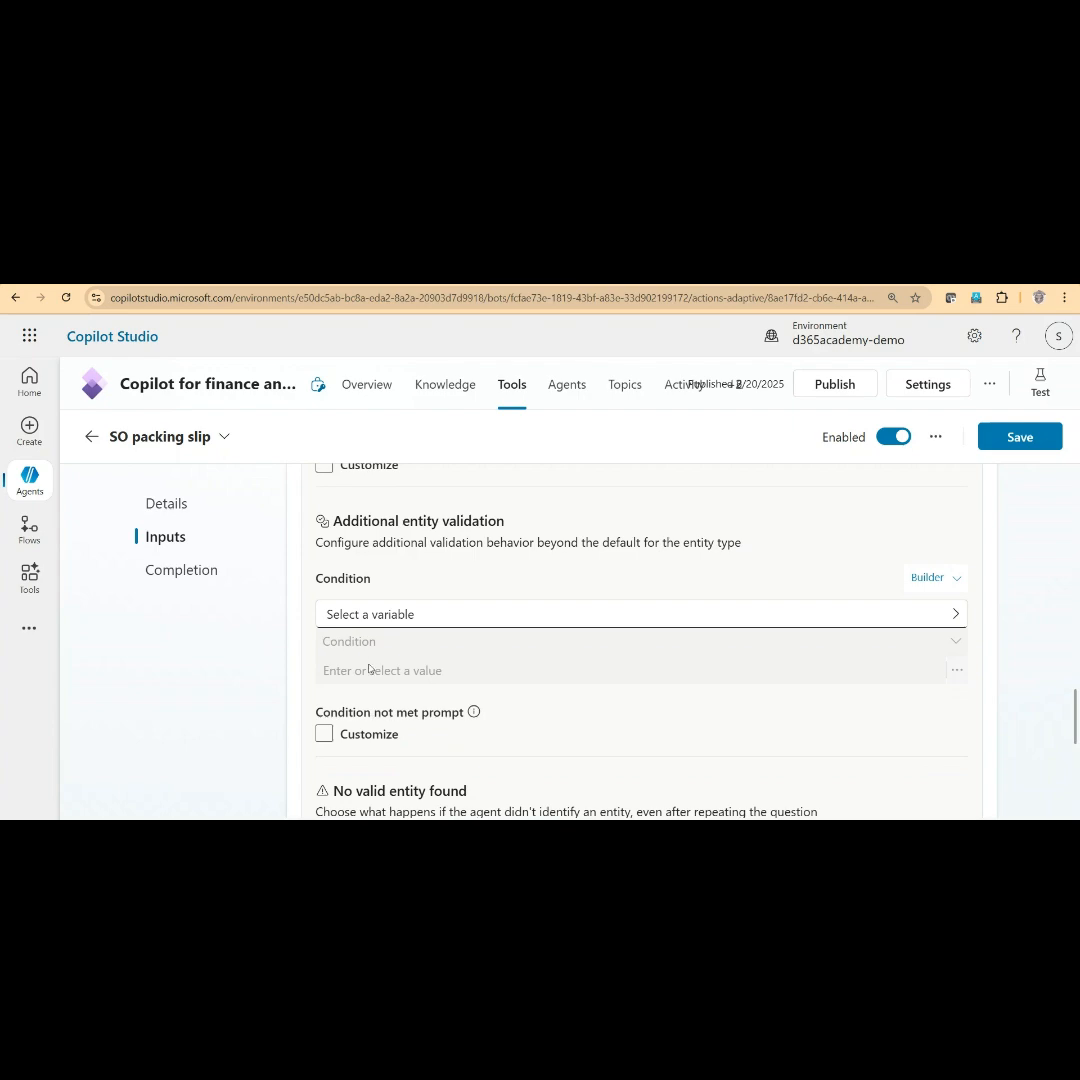
pyautogui.scroll(-3, 398, 735)
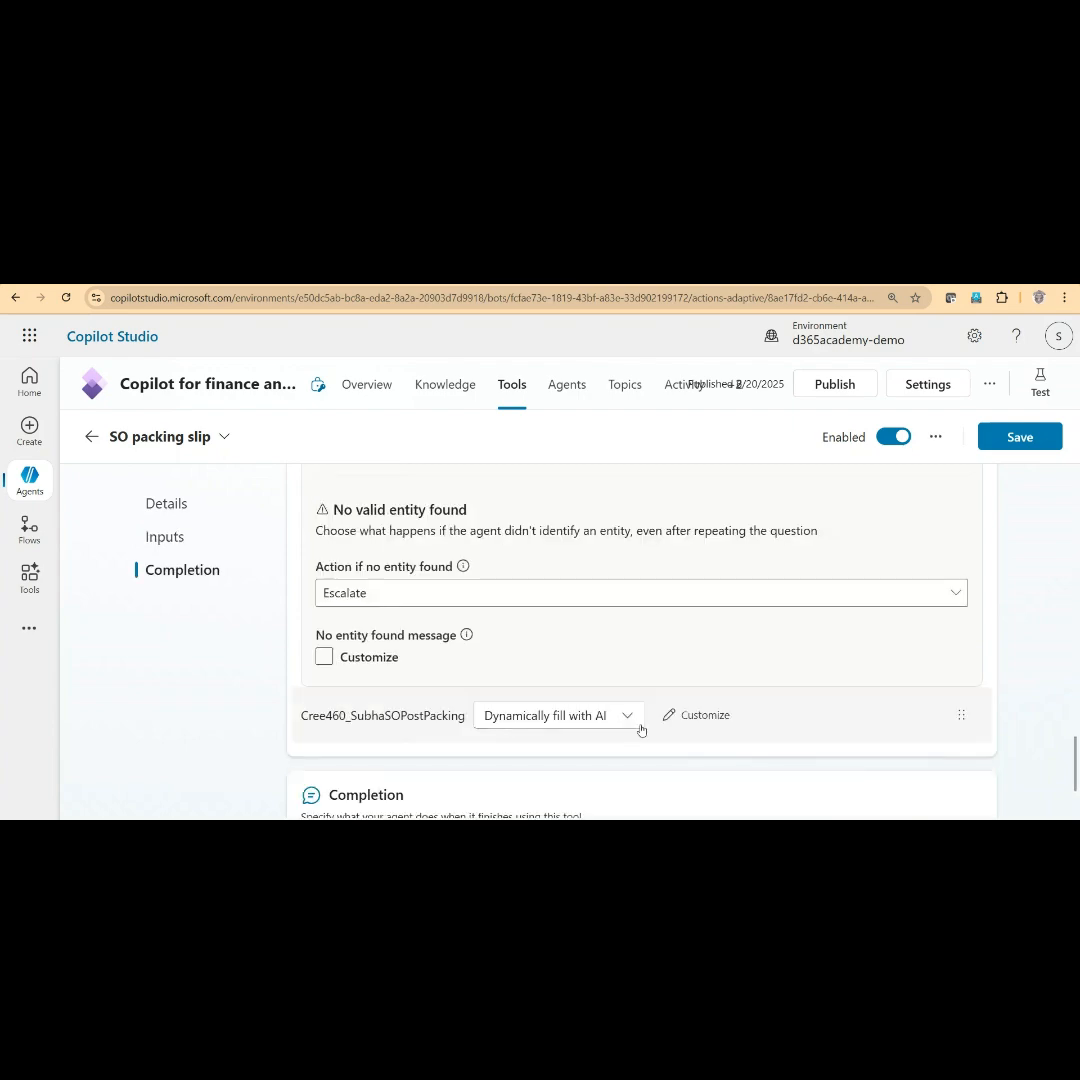
# Customize the salesId input with the display name SalesId and the description "Sales order number", and expand its advanced settings
pyautogui.click(705, 715)
pyautogui.scroll(-2, 560, 750)
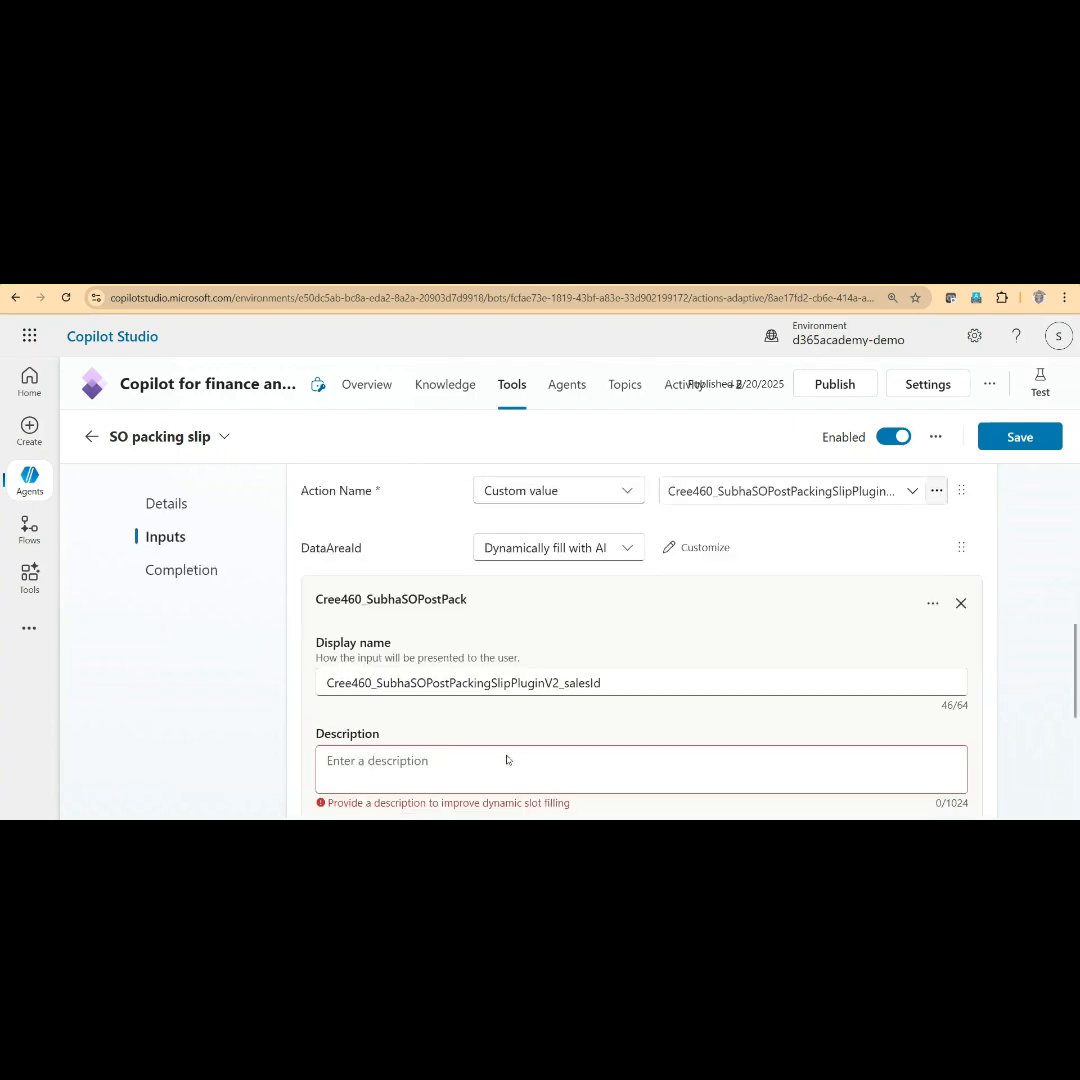
pyautogui.moveTo(569, 587); pyautogui.dragTo(282, 586)
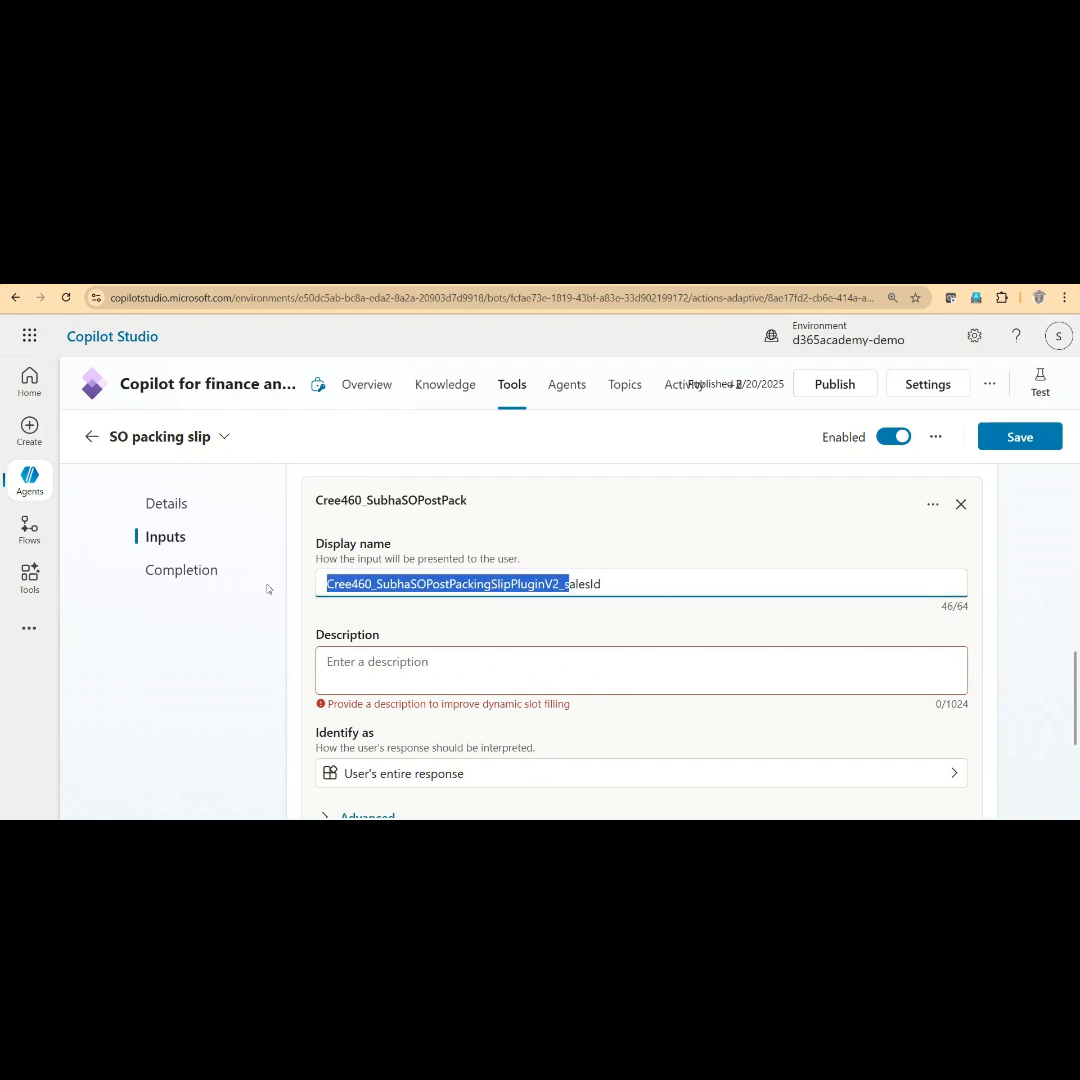
pyautogui.write('S')
pyautogui.click(375, 661)
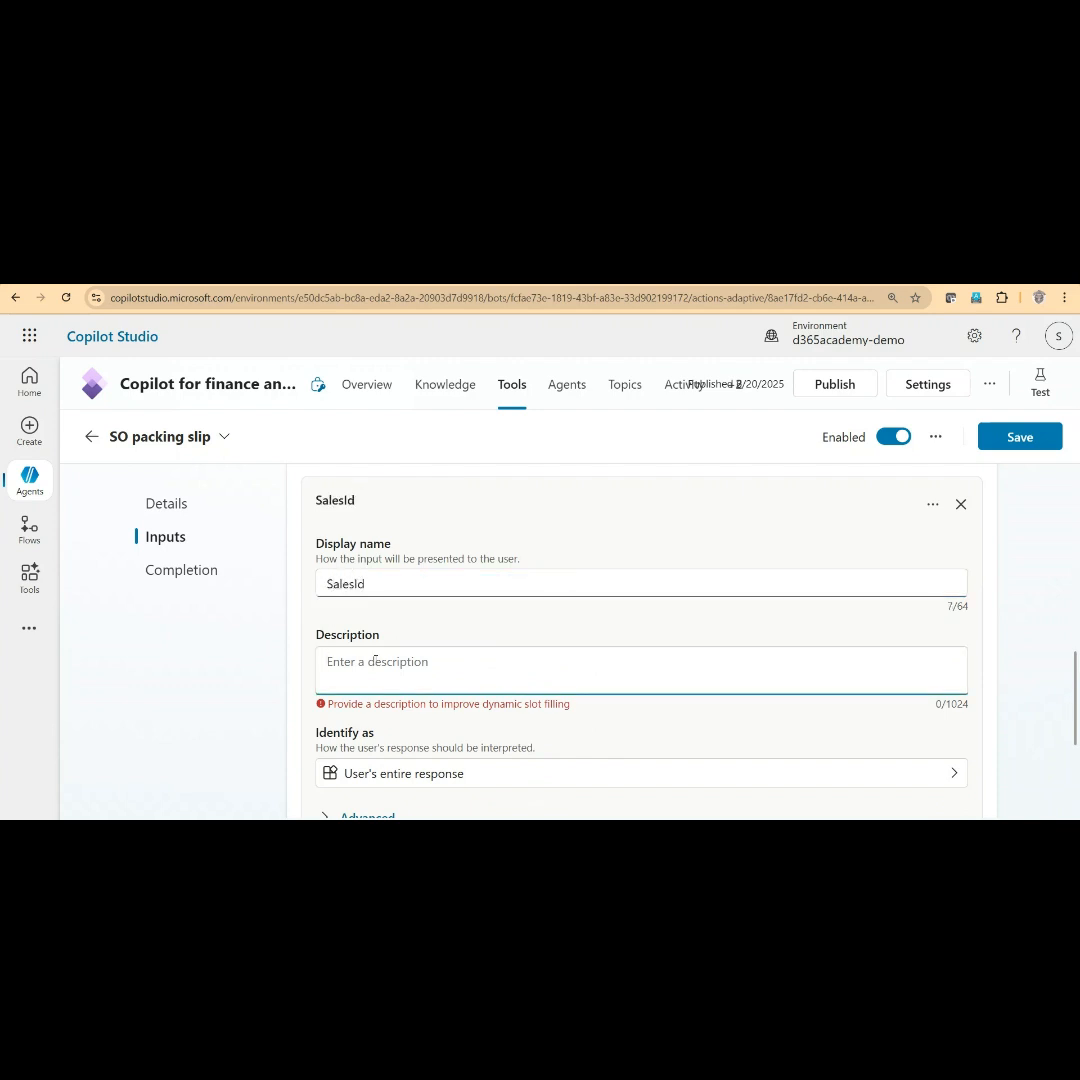
pyautogui.write('Sales order n')
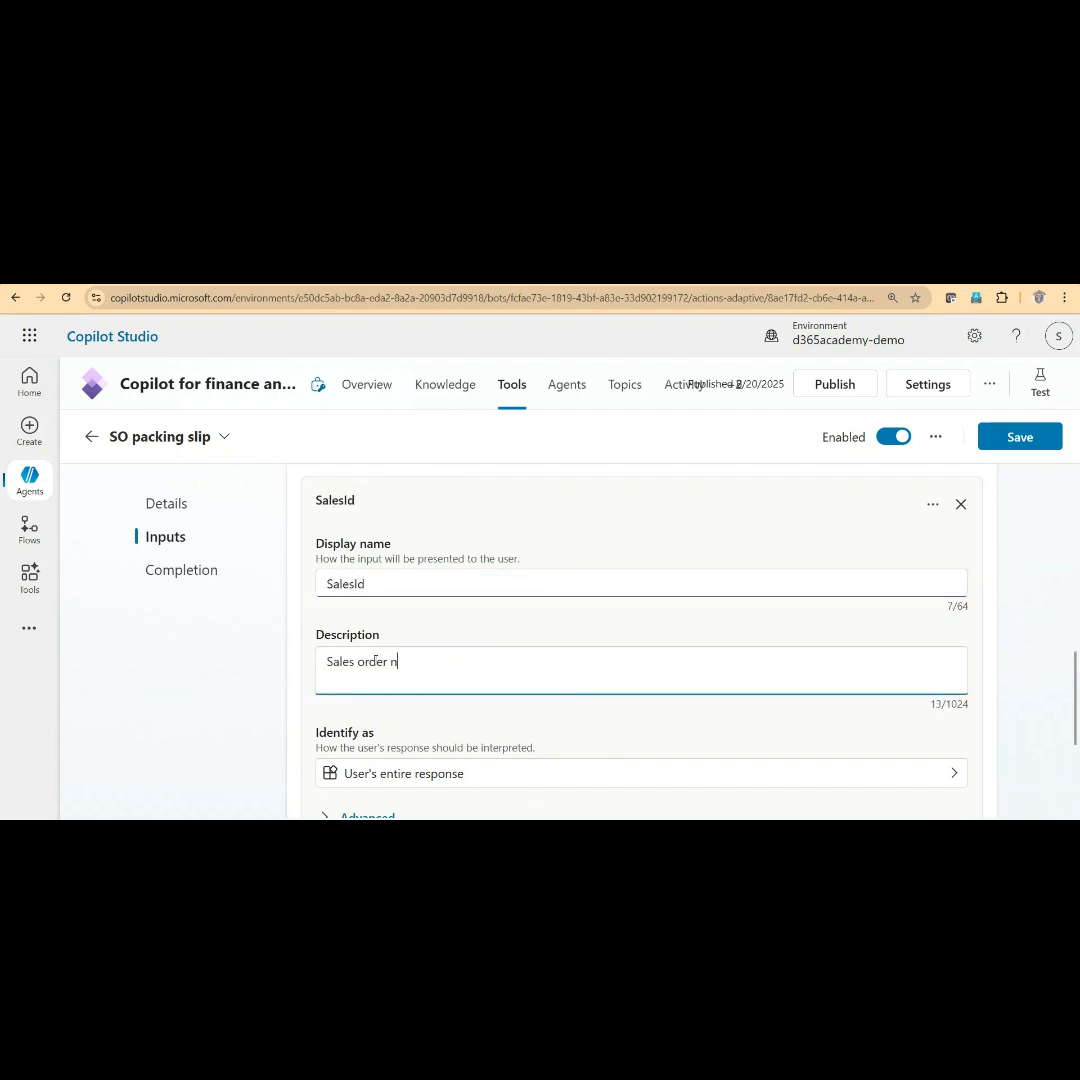
pyautogui.write('umber')
pyautogui.scroll(-2, 476, 760)
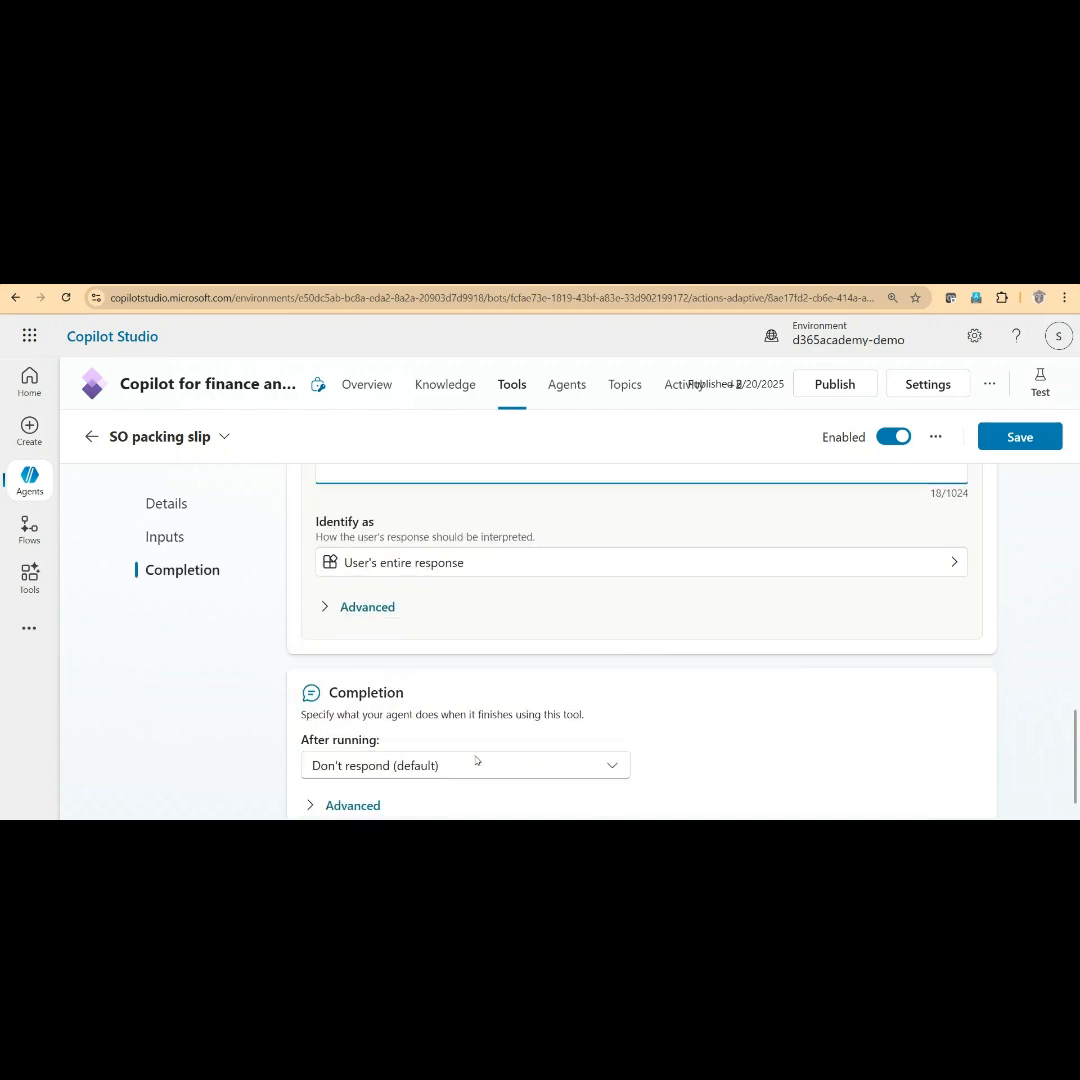
pyautogui.click(323, 607)
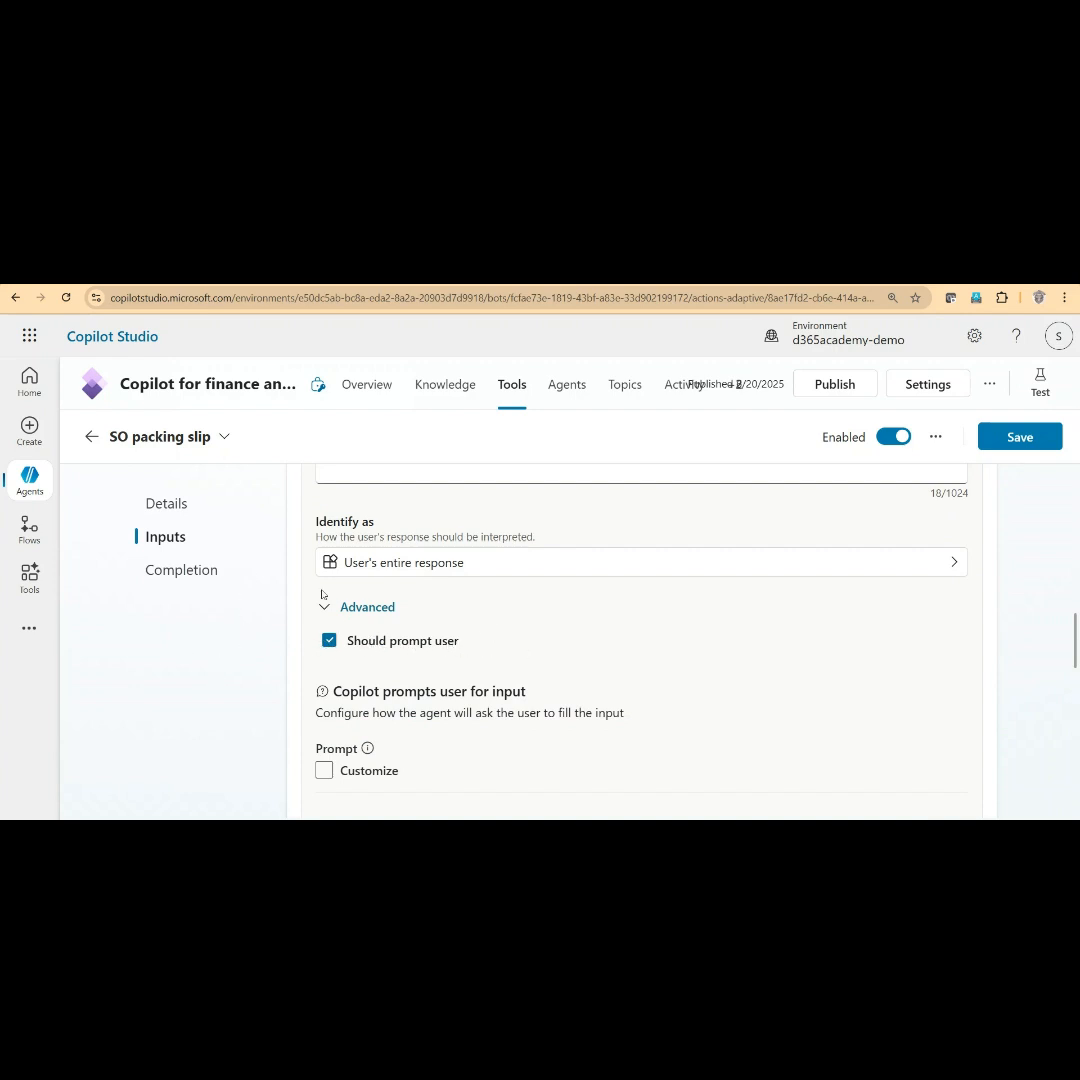
# Give the tool's completion output the display name Response and save the tool
pyautogui.click(195, 578)
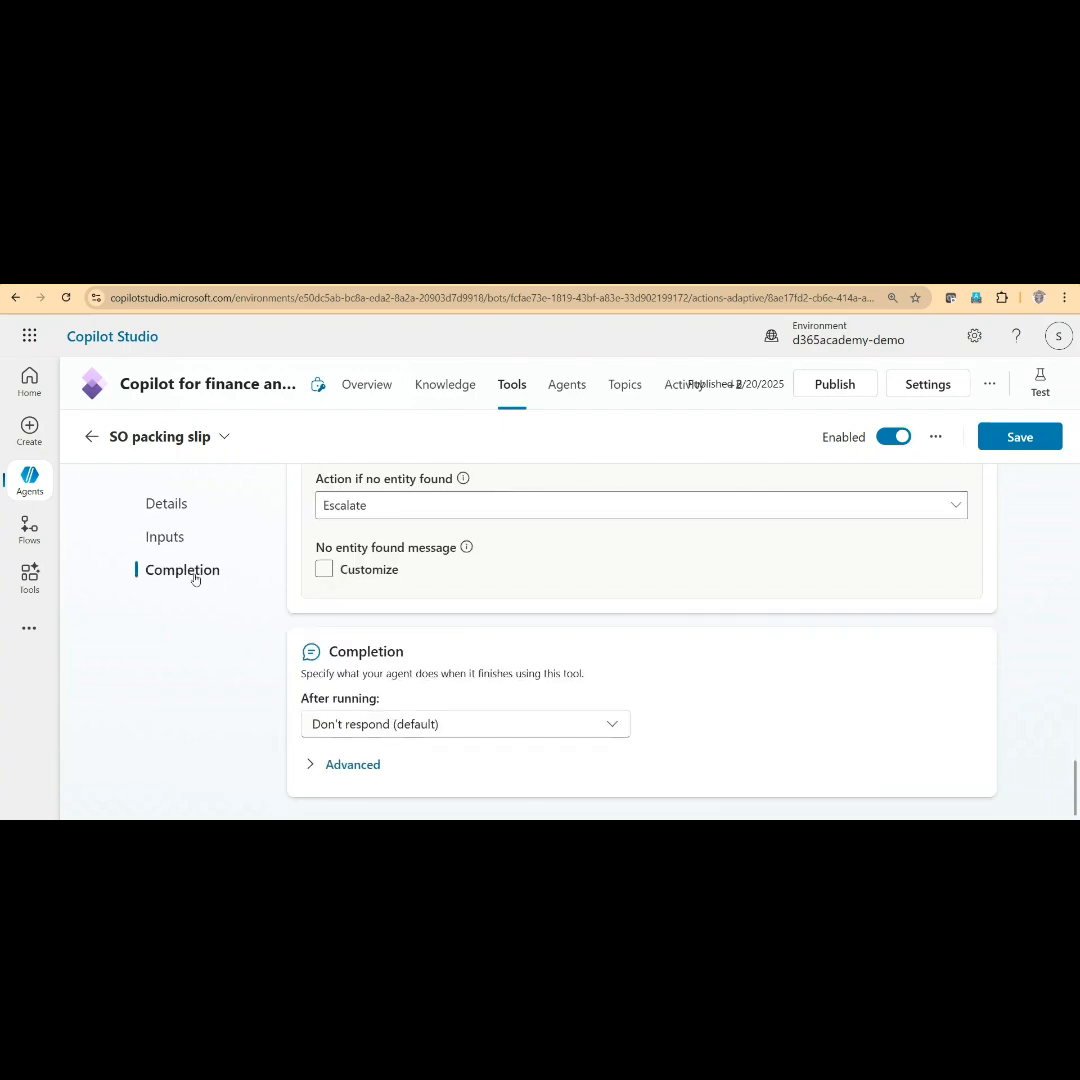
pyautogui.click(314, 766)
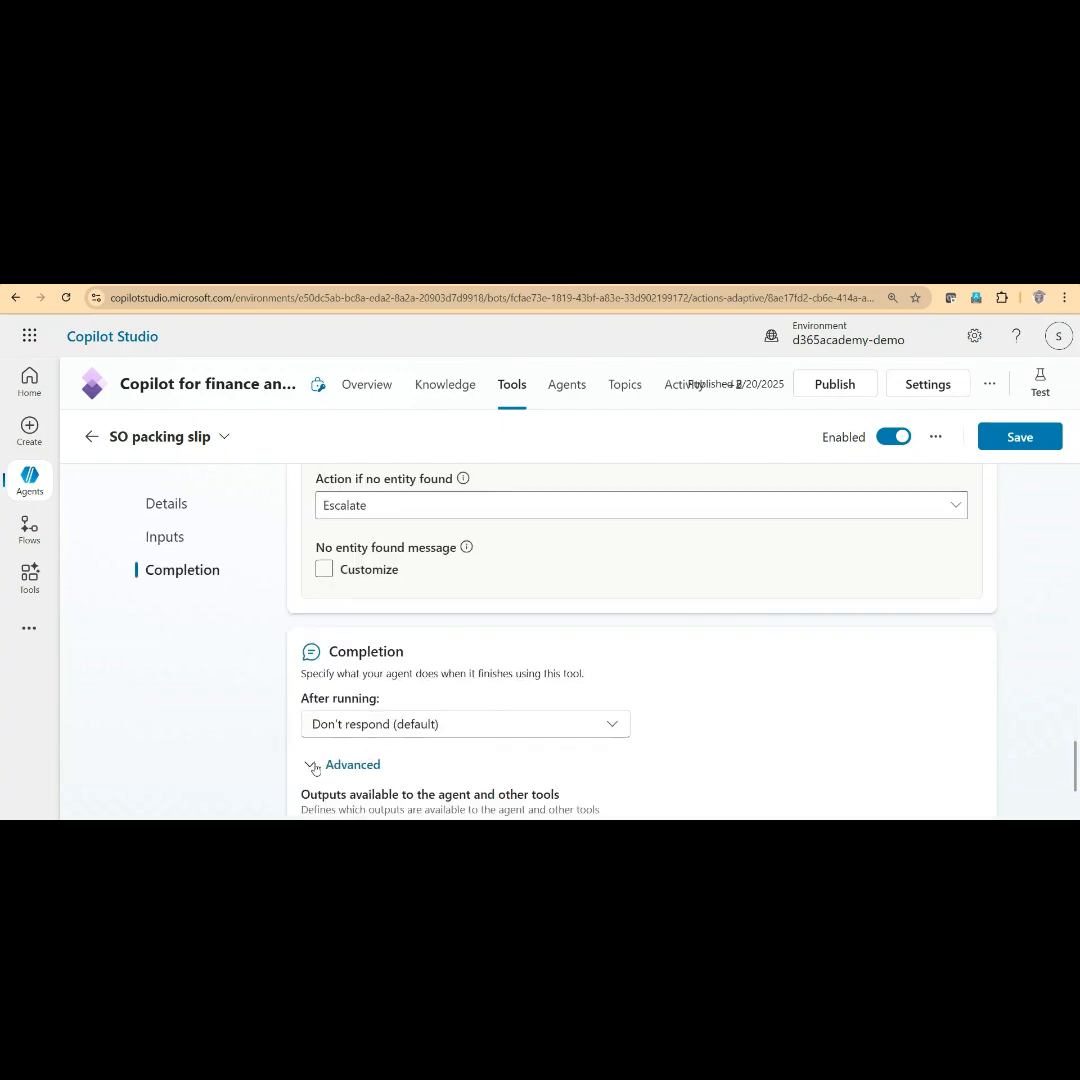
pyautogui.scroll(-2, 500, 700)
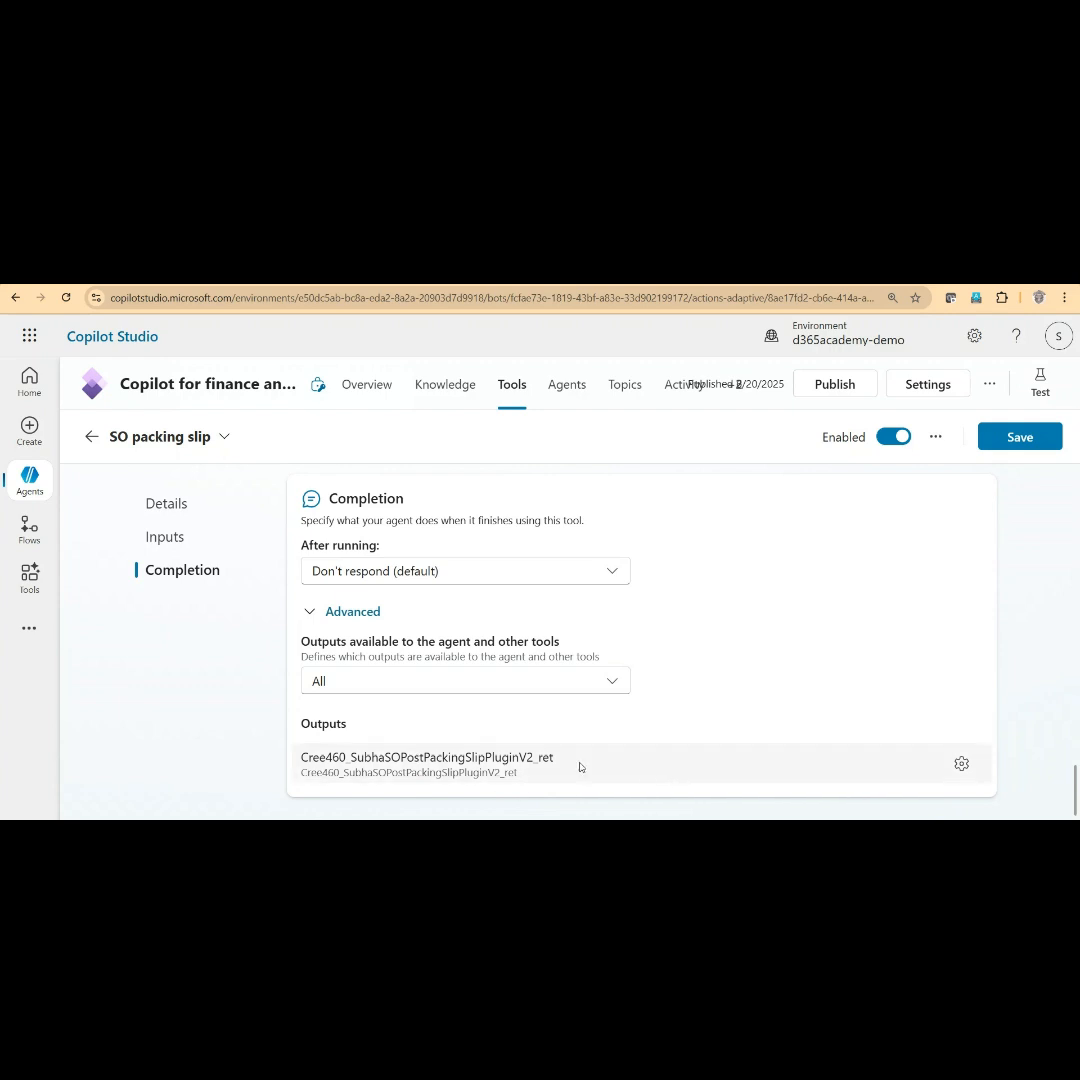
pyautogui.click(961, 764)
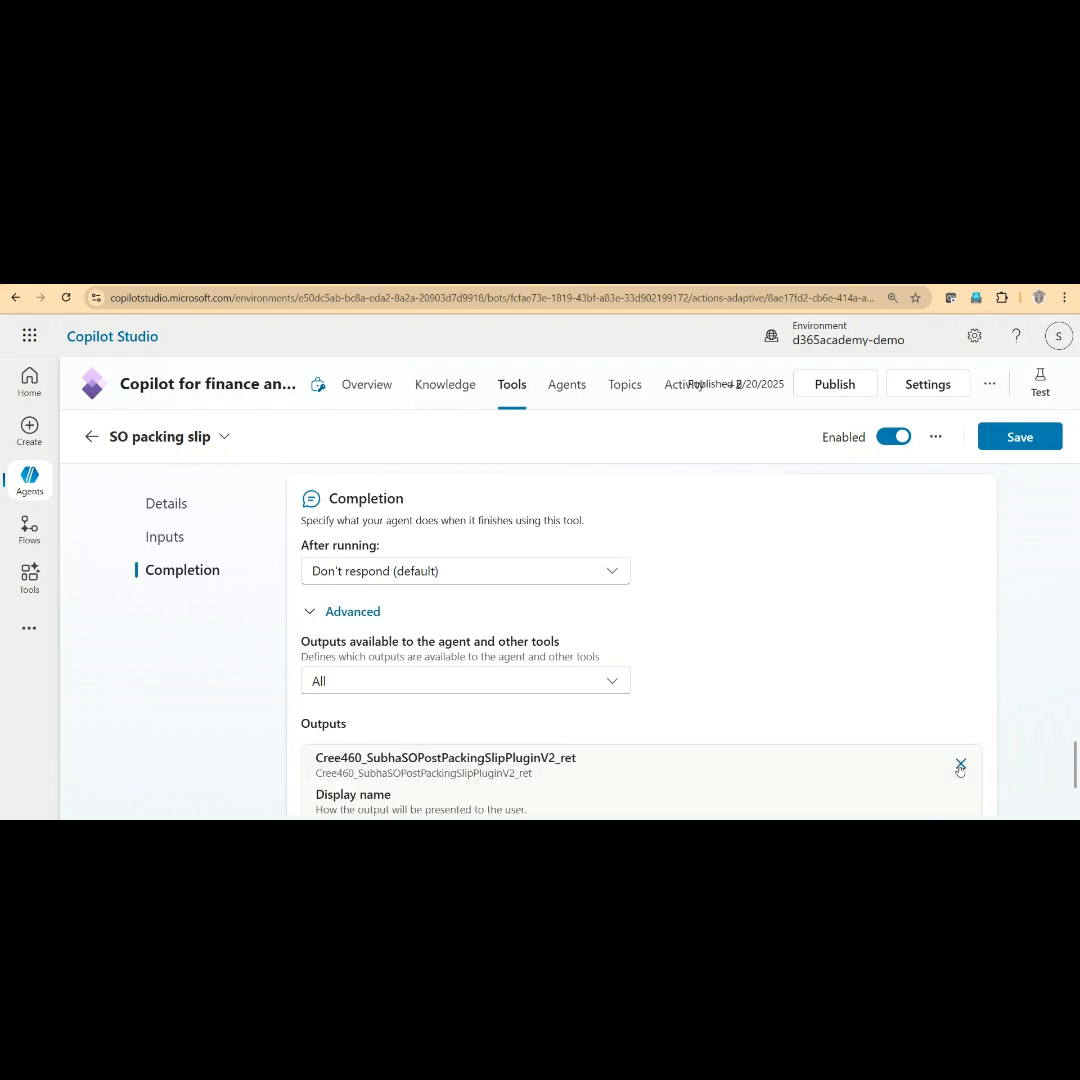
pyautogui.scroll(-2, 494, 720)
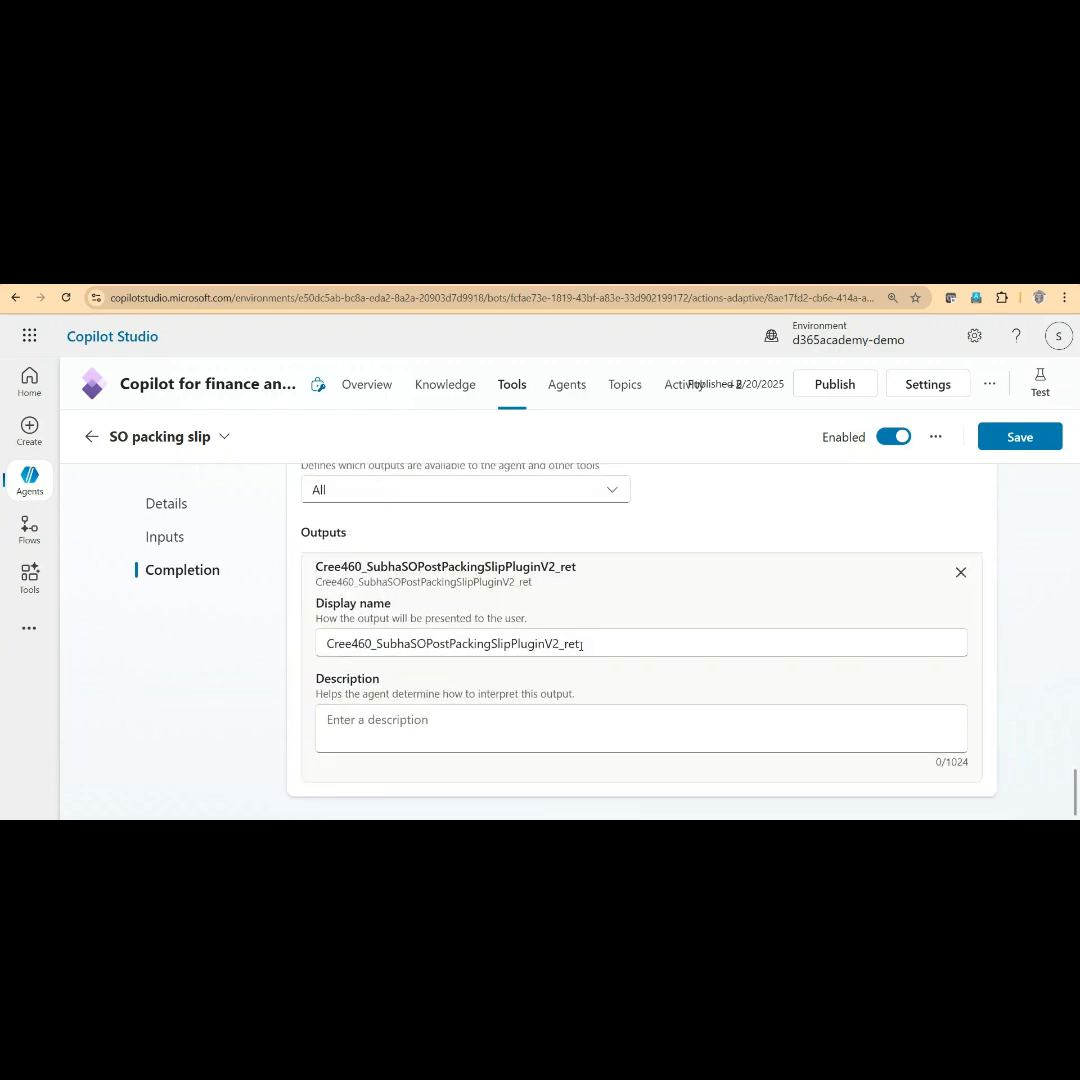
pyautogui.moveTo(596, 643); pyautogui.dragTo(272, 644)
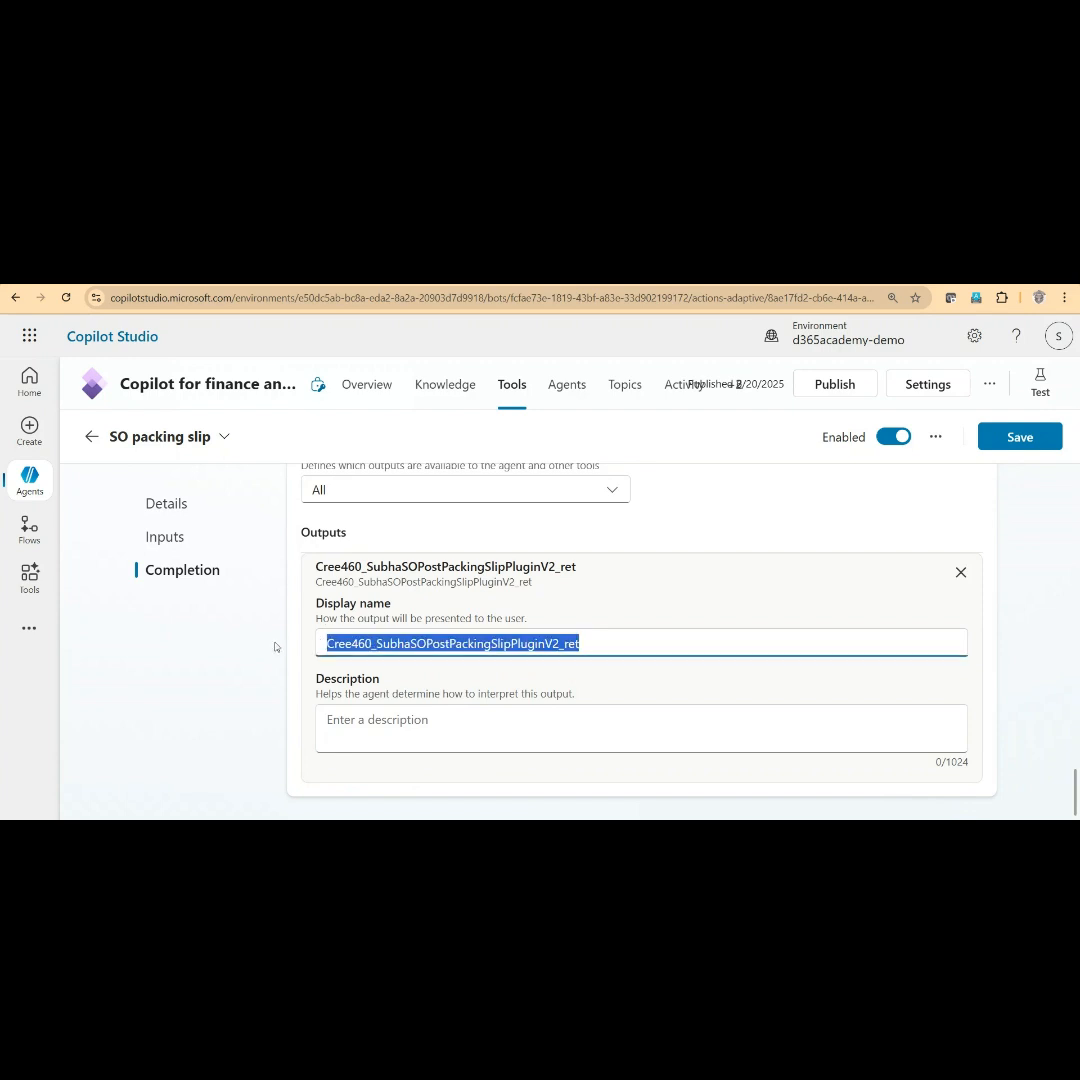
pyautogui.write('Response')
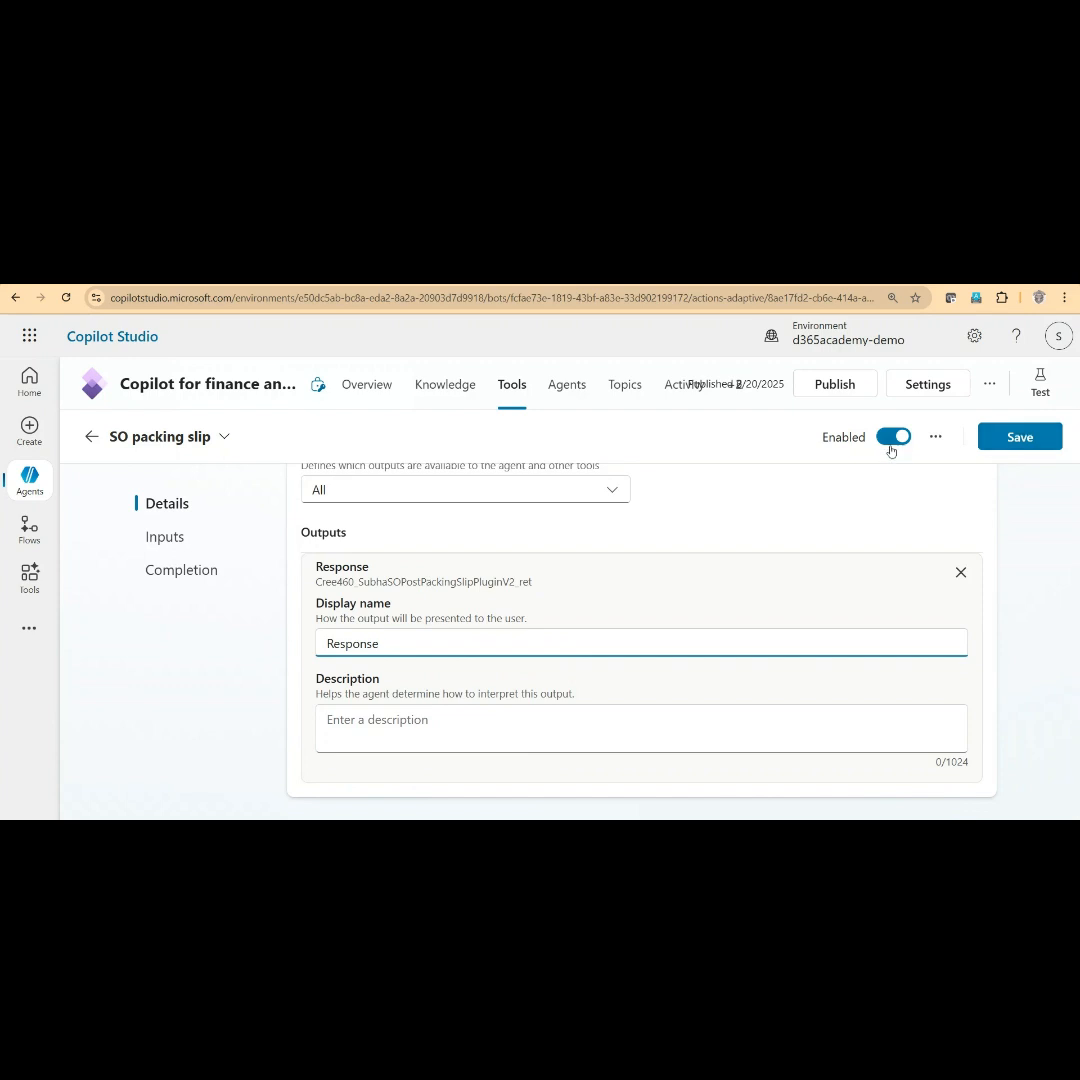
pyautogui.click(1007, 442)
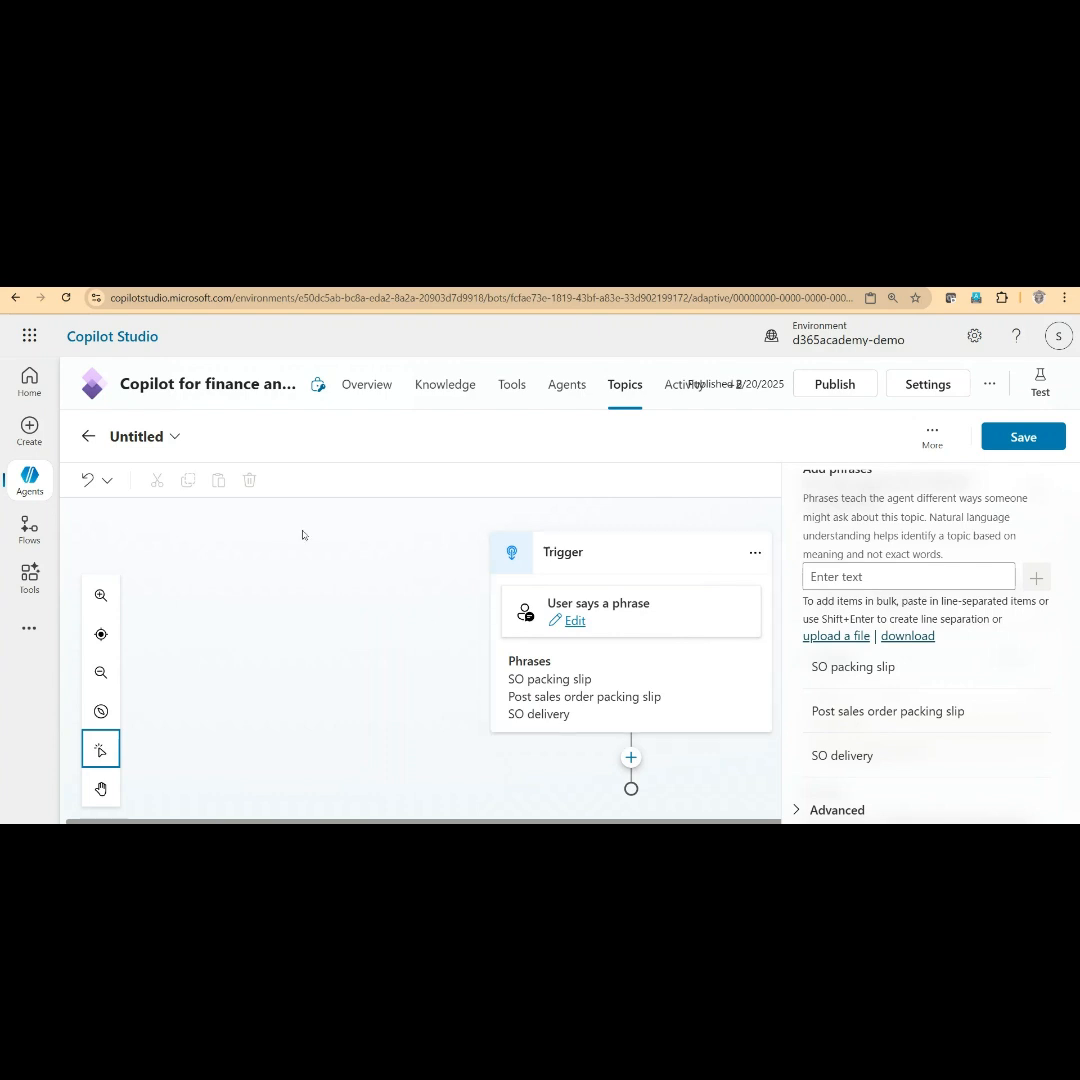
# Add the SO packing slip tool as a node beneath the trigger of the untitled topic
pyautogui.click(630, 760)
pyautogui.scroll(-3, 629, 766)
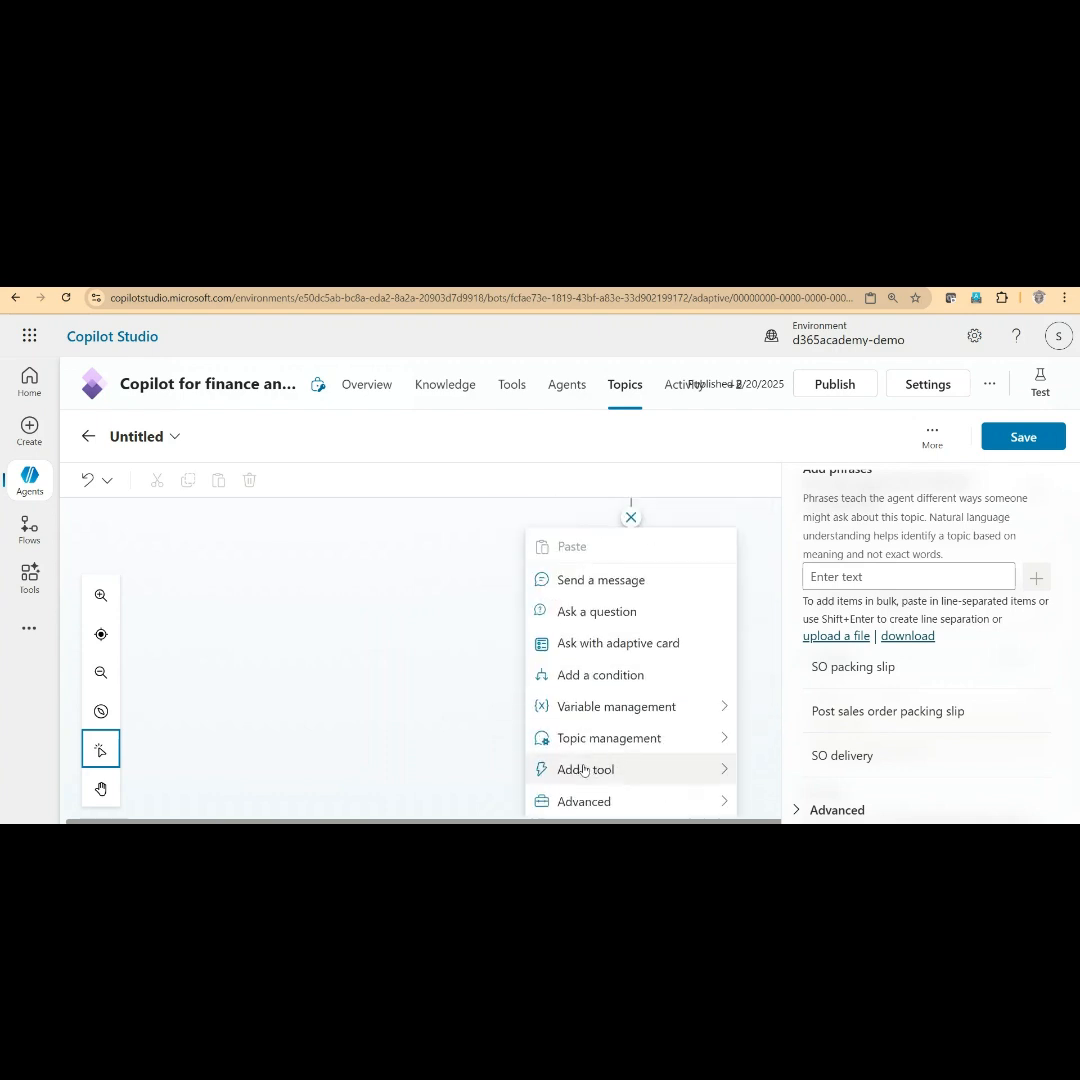
pyautogui.click(584, 770)
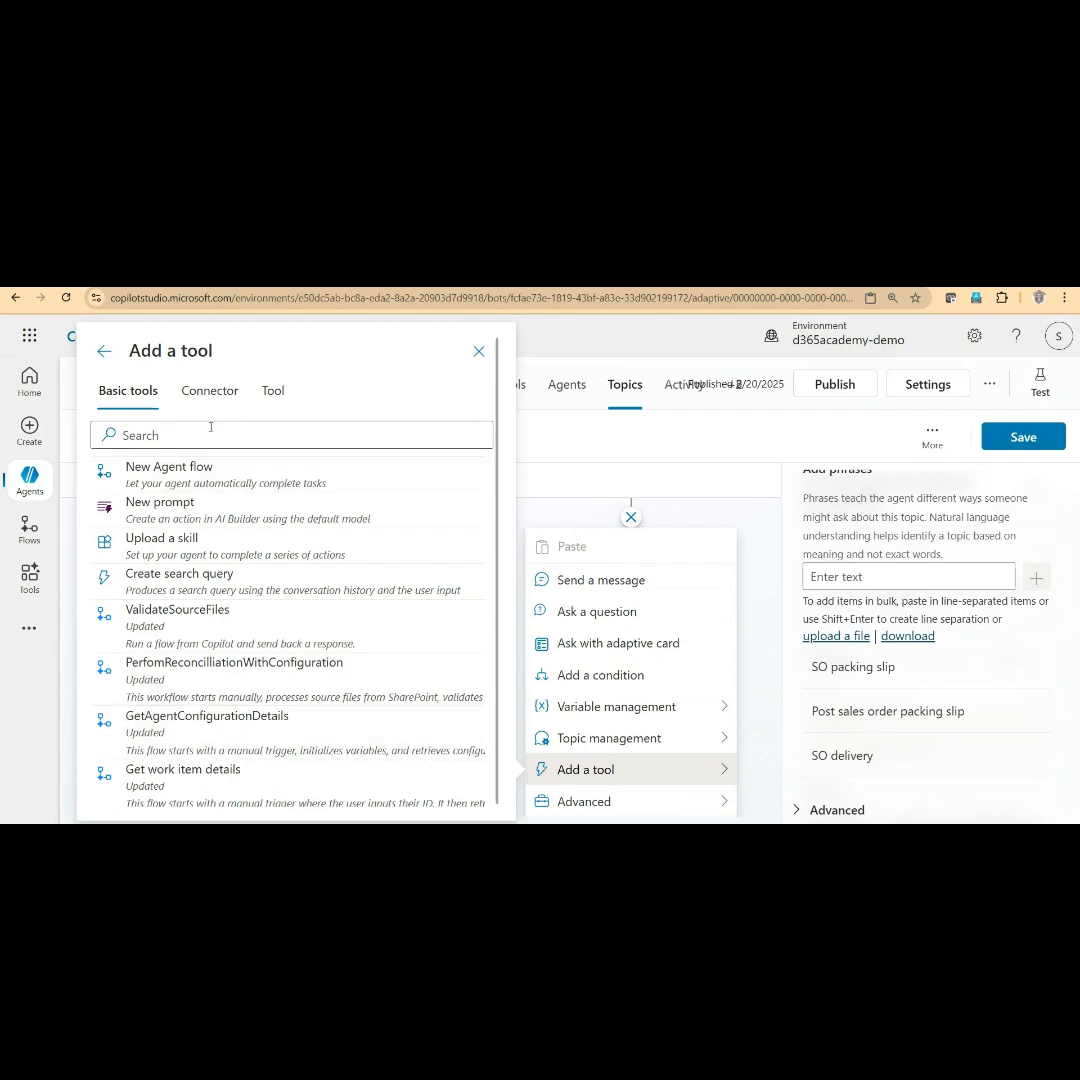
pyautogui.click(273, 391)
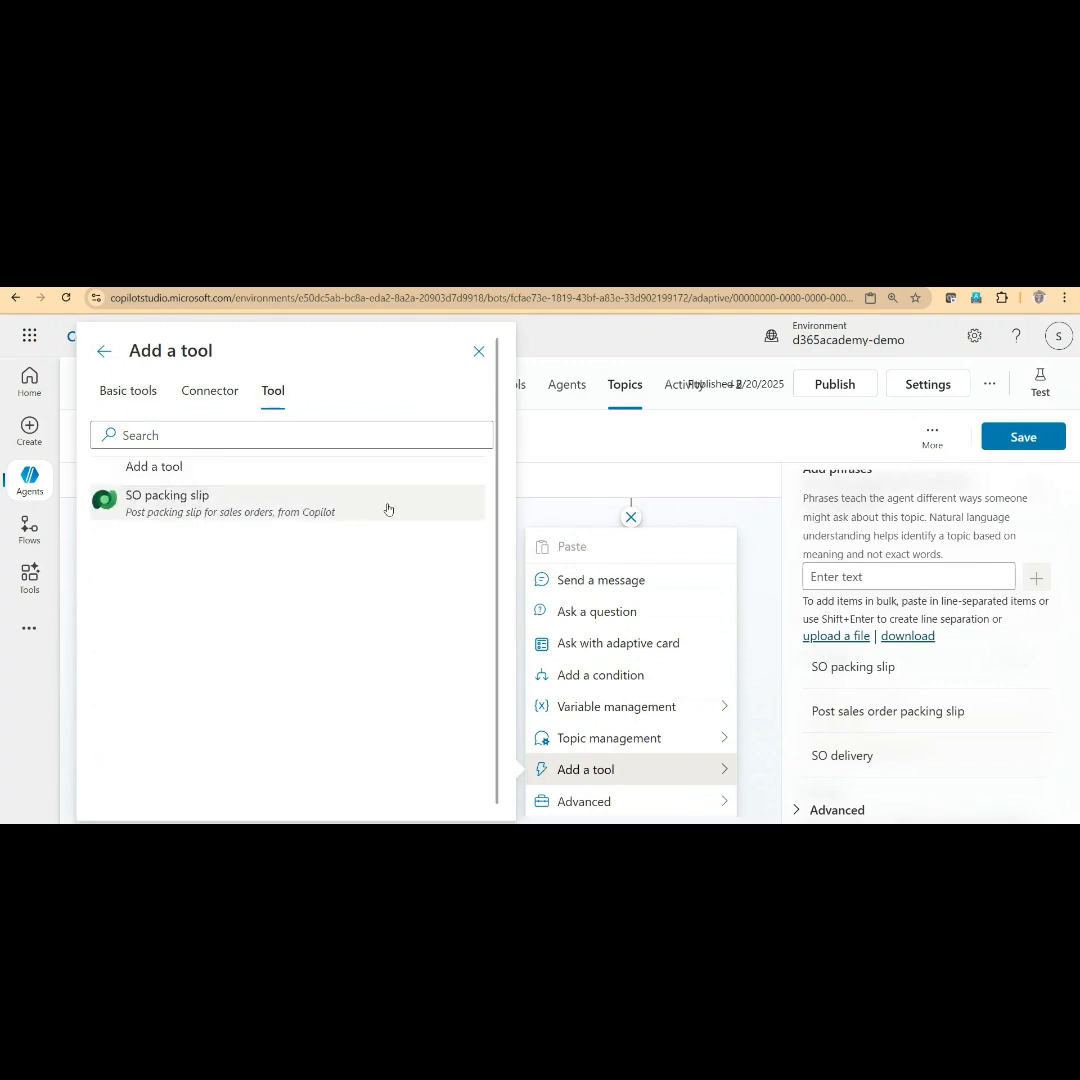
pyautogui.click(145, 508)
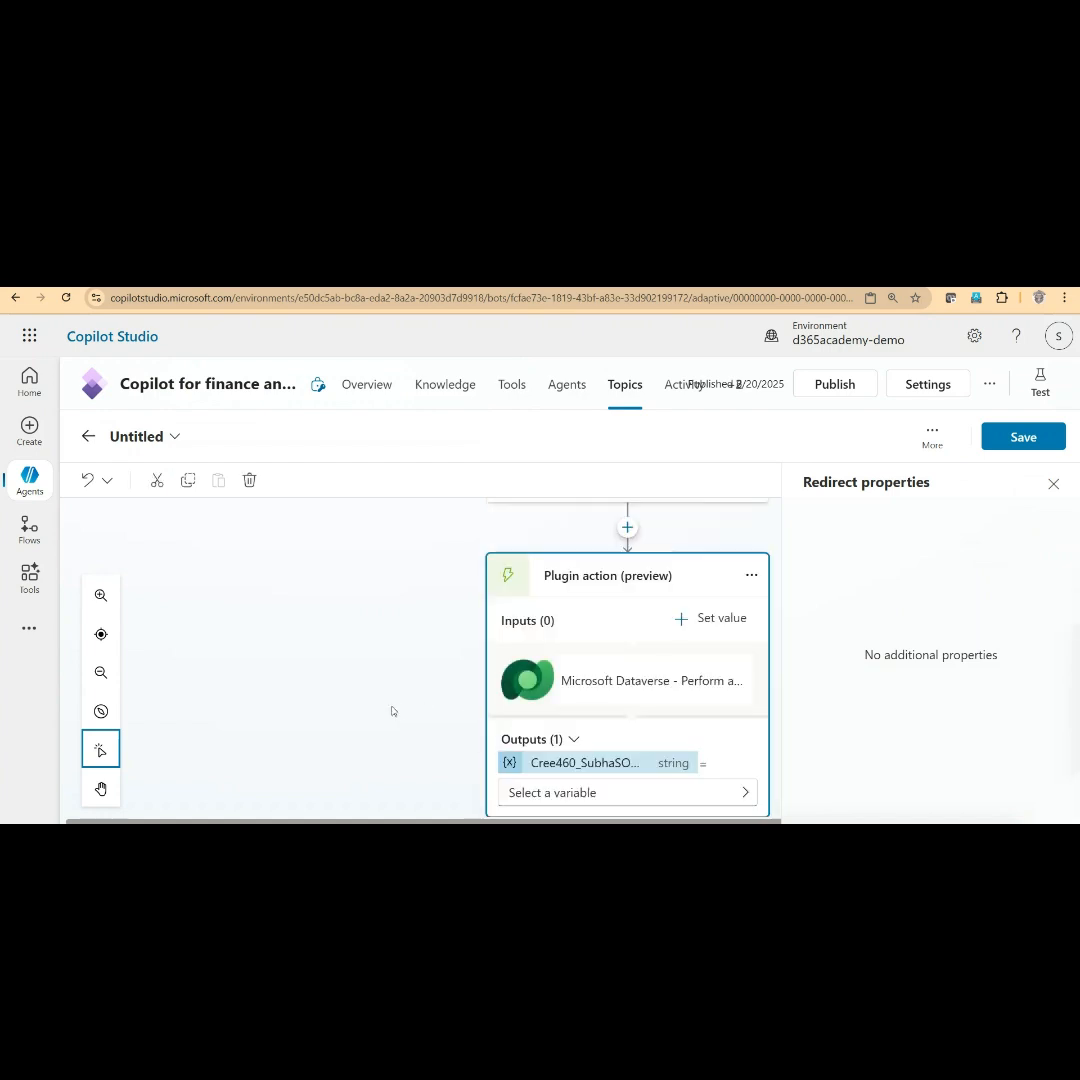
# Add a message after the plugin action that sends the Power Fx expression Topic.Cree460_SubhaSOPostPackingSlipPluginV2_ret, and close its properties
pyautogui.scroll(-1, 391, 711)
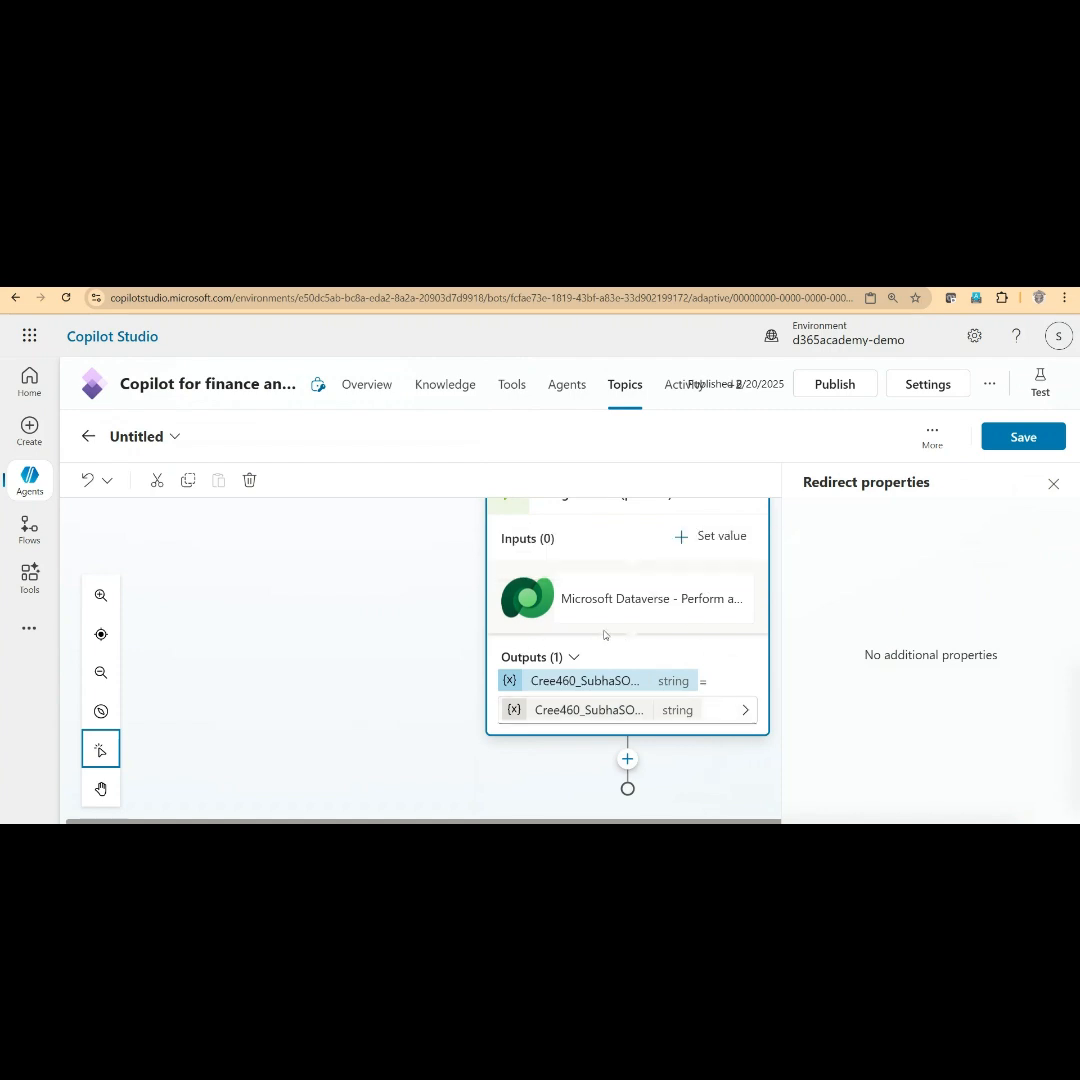
pyautogui.click(626, 762)
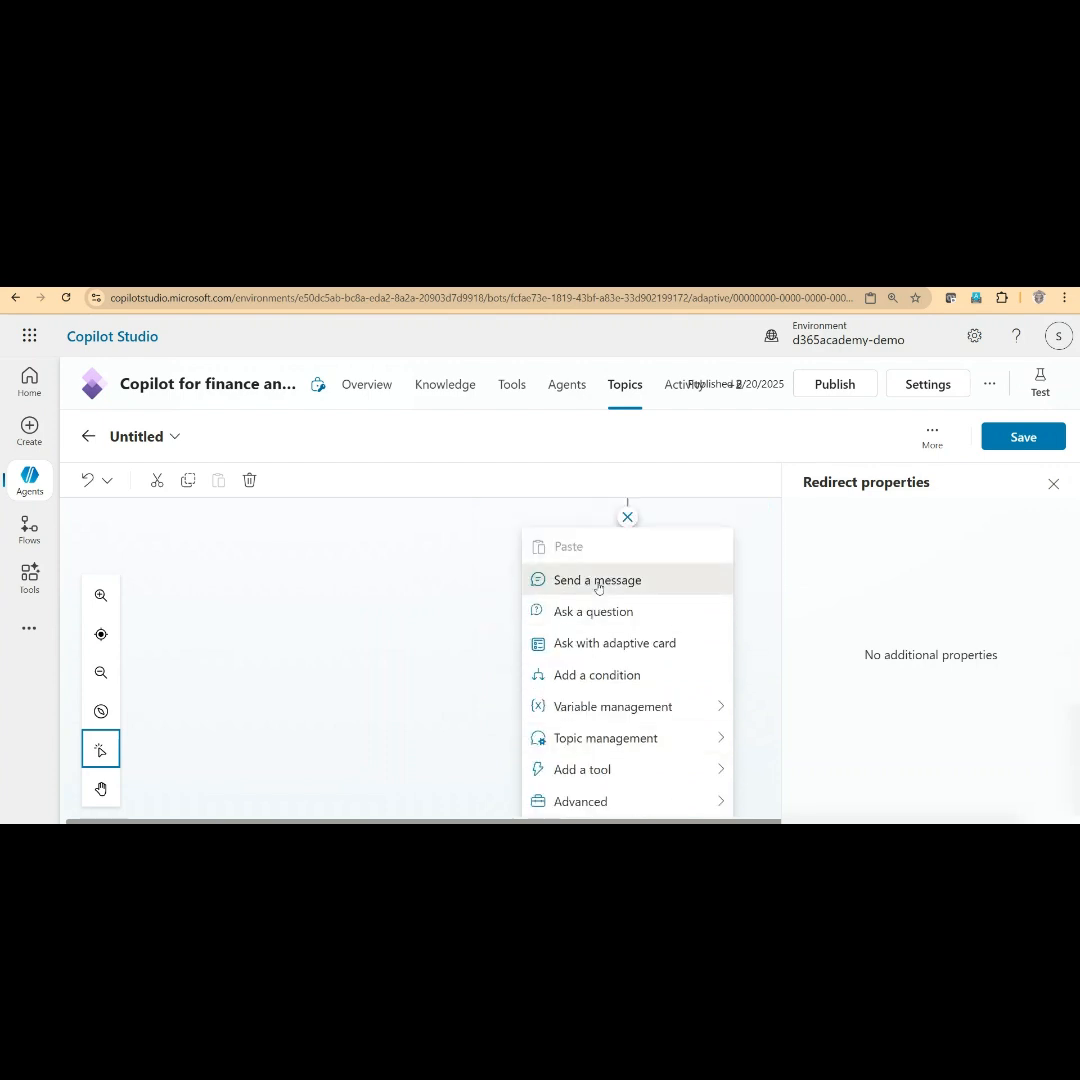
pyautogui.click(598, 588)
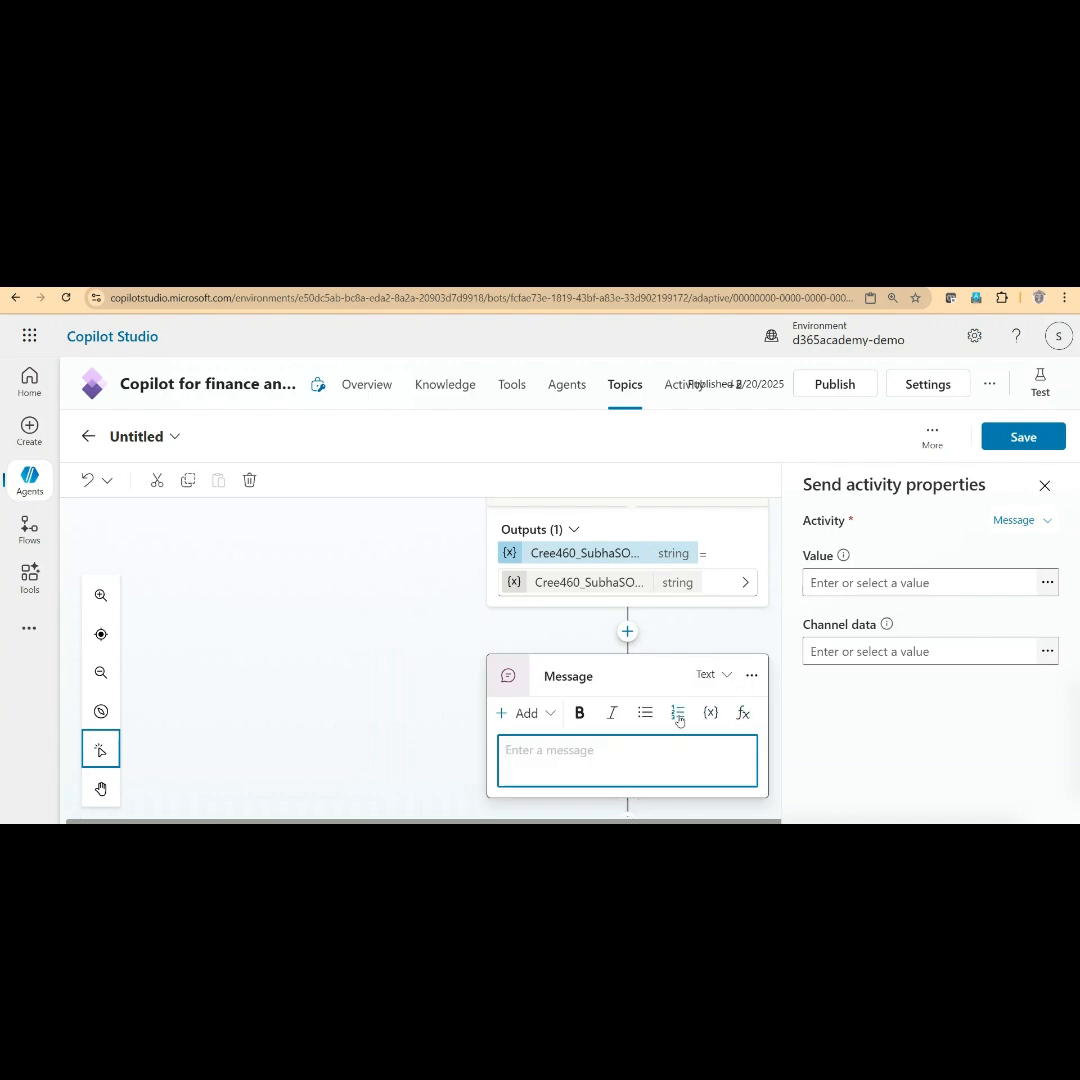
pyautogui.click(744, 715)
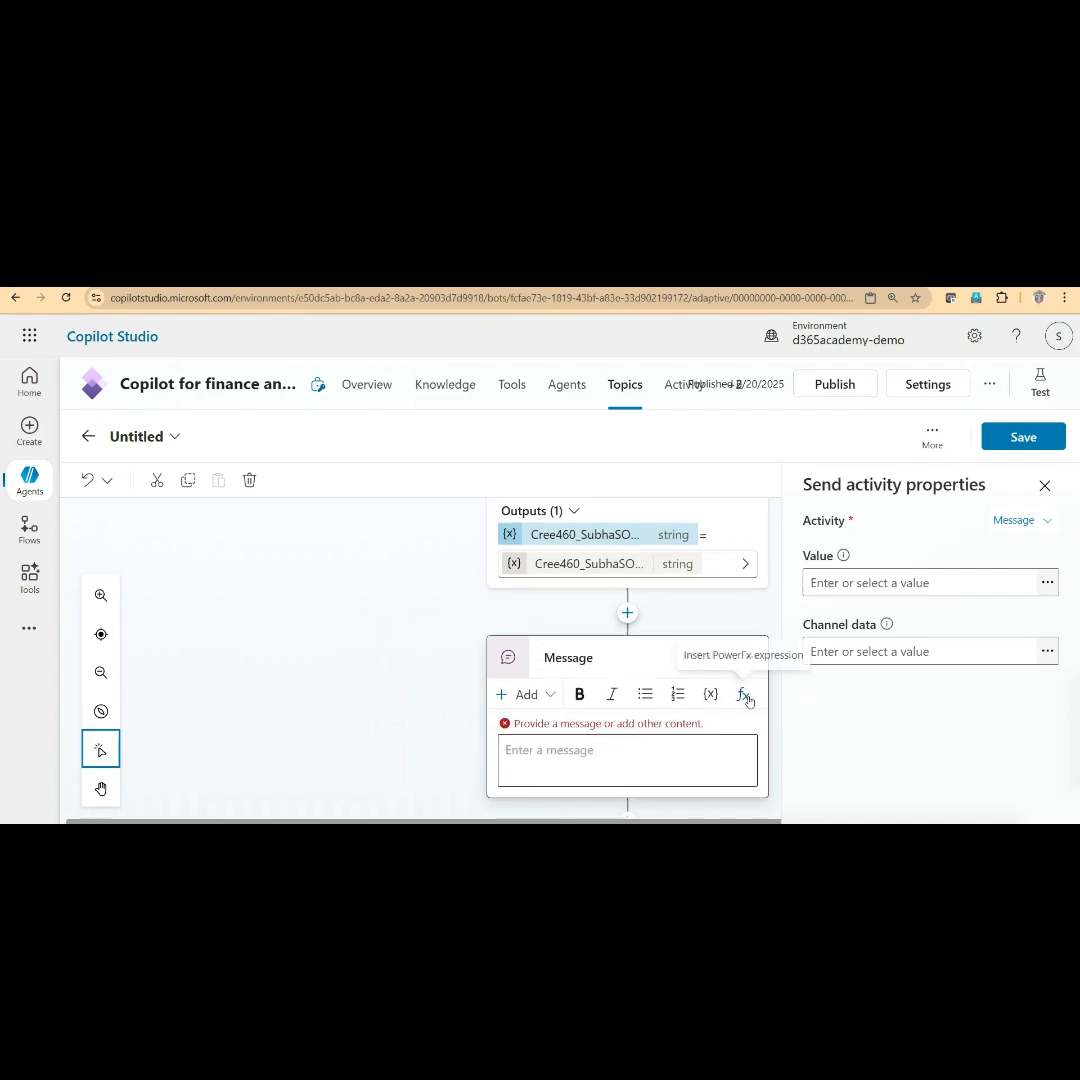
pyautogui.click(744, 695)
pyautogui.click(323, 462)
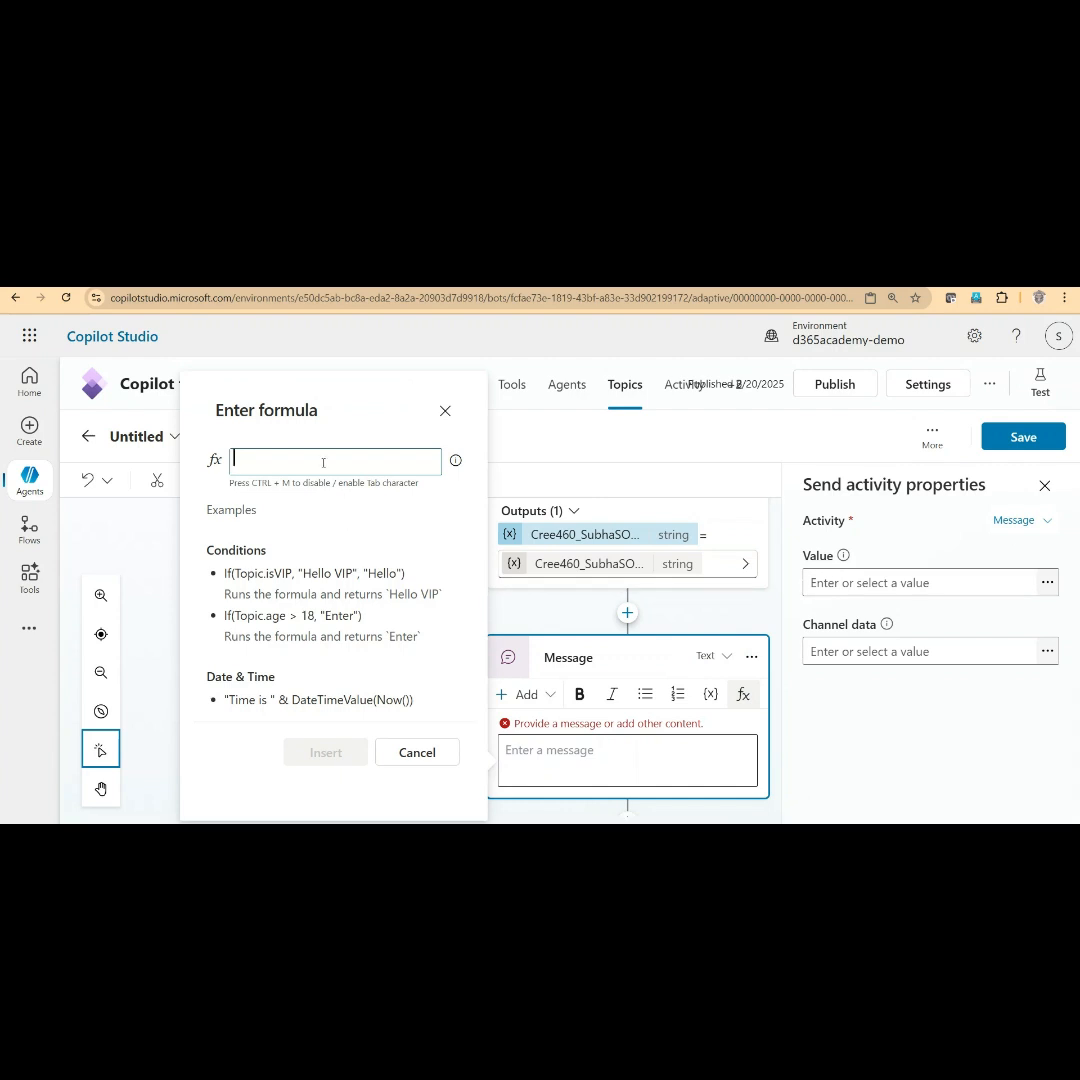
pyautogui.write('Topi')
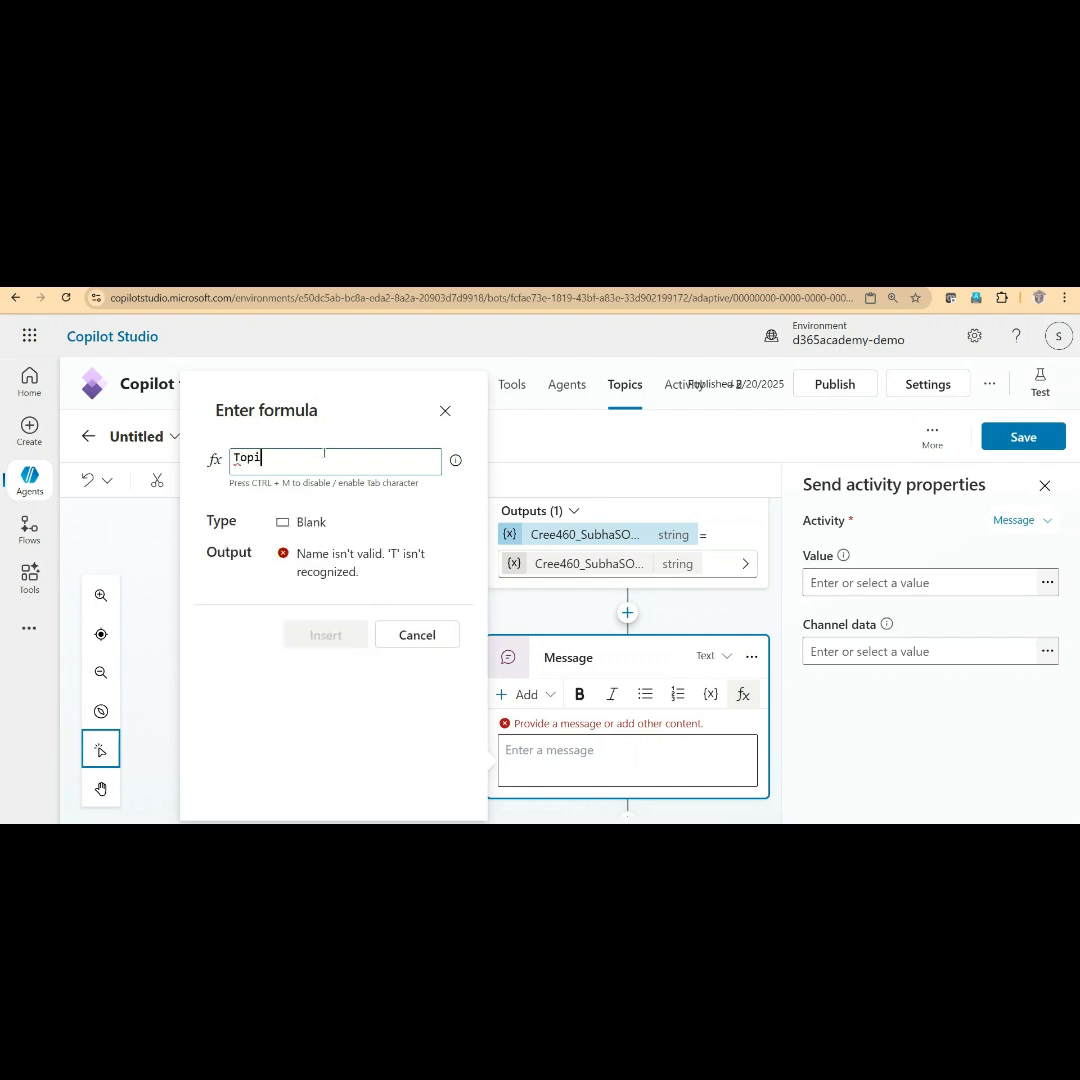
pyautogui.write('c._')
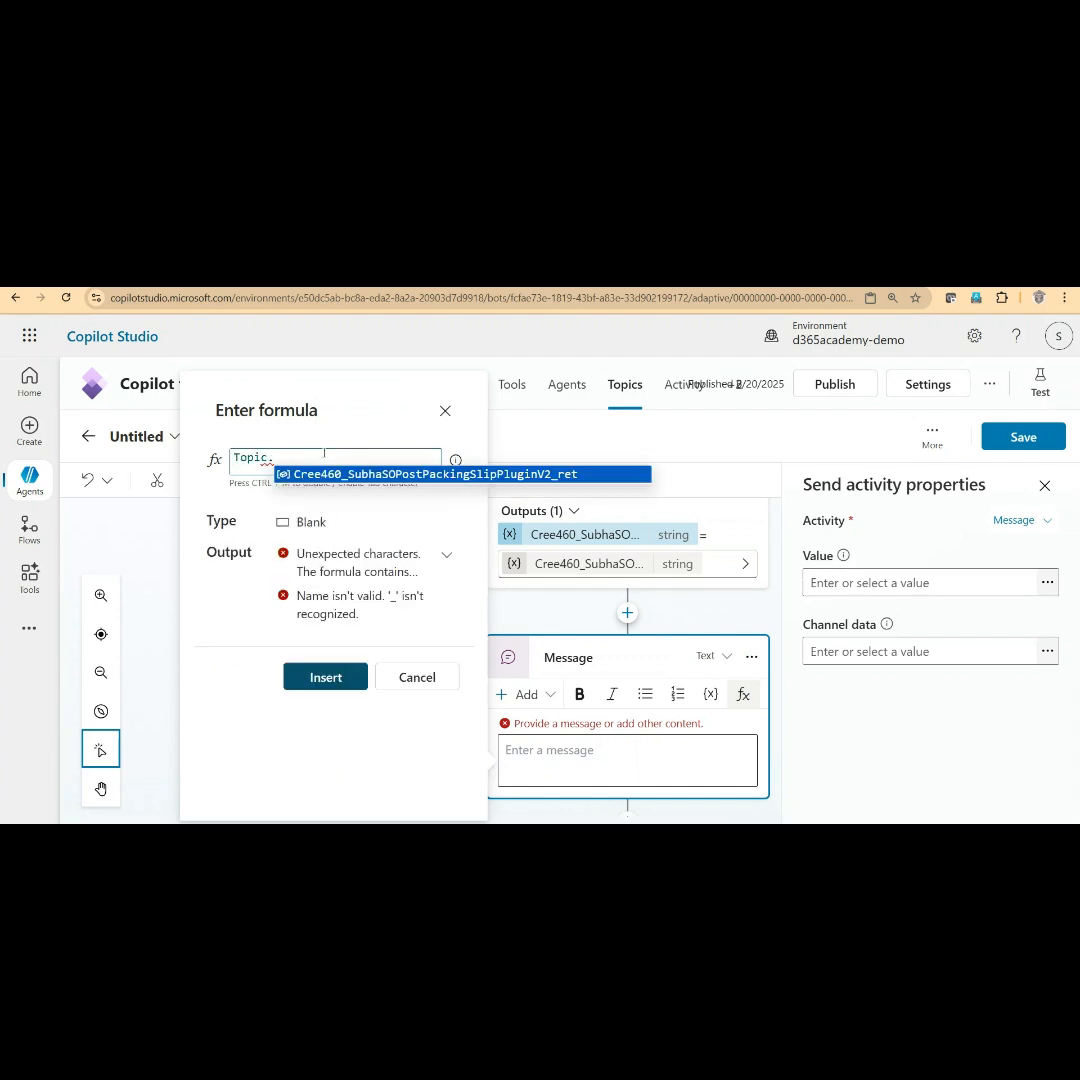
pyautogui.click(357, 475)
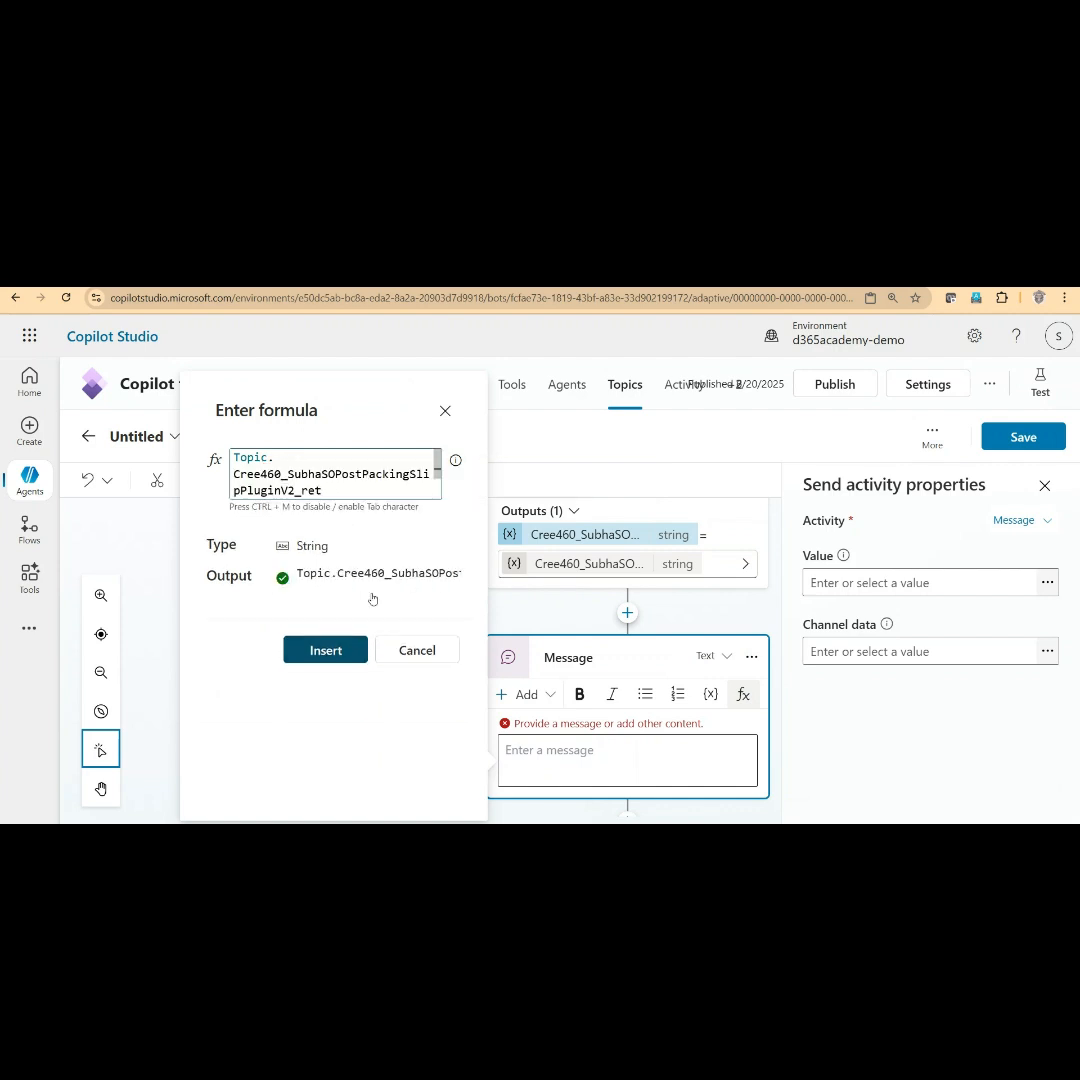
pyautogui.click(341, 651)
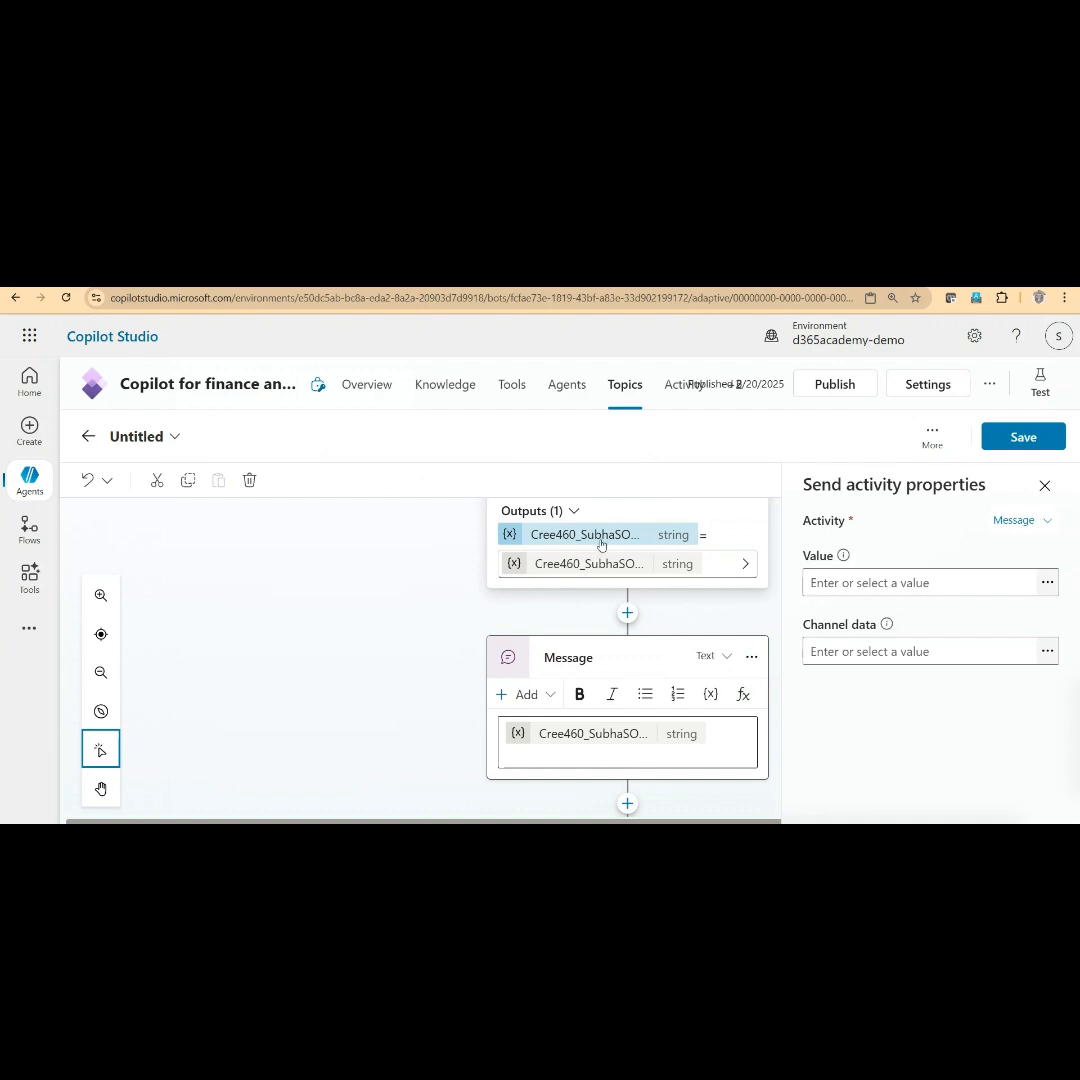
pyautogui.scroll(2, 376, 642)
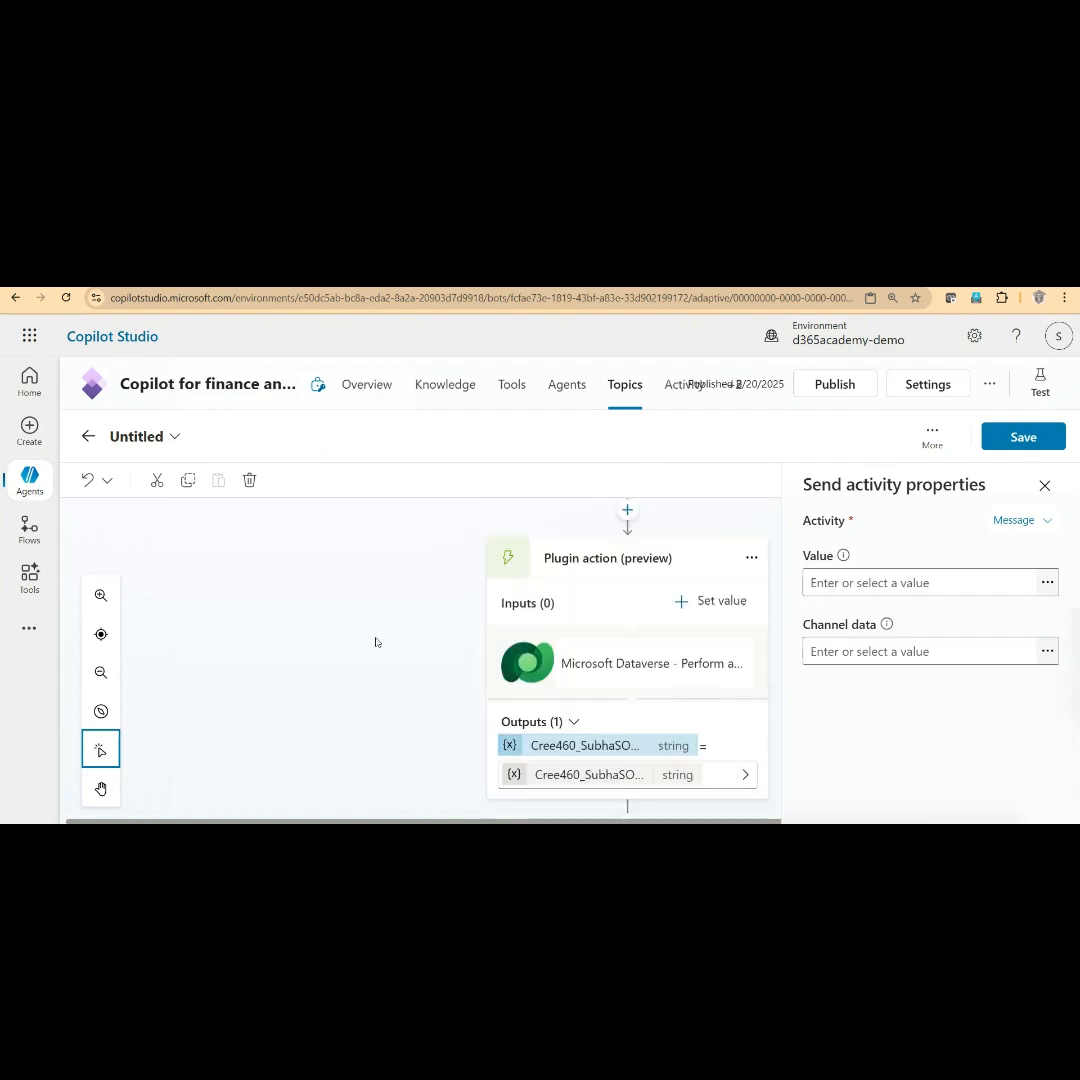
pyautogui.click(1046, 487)
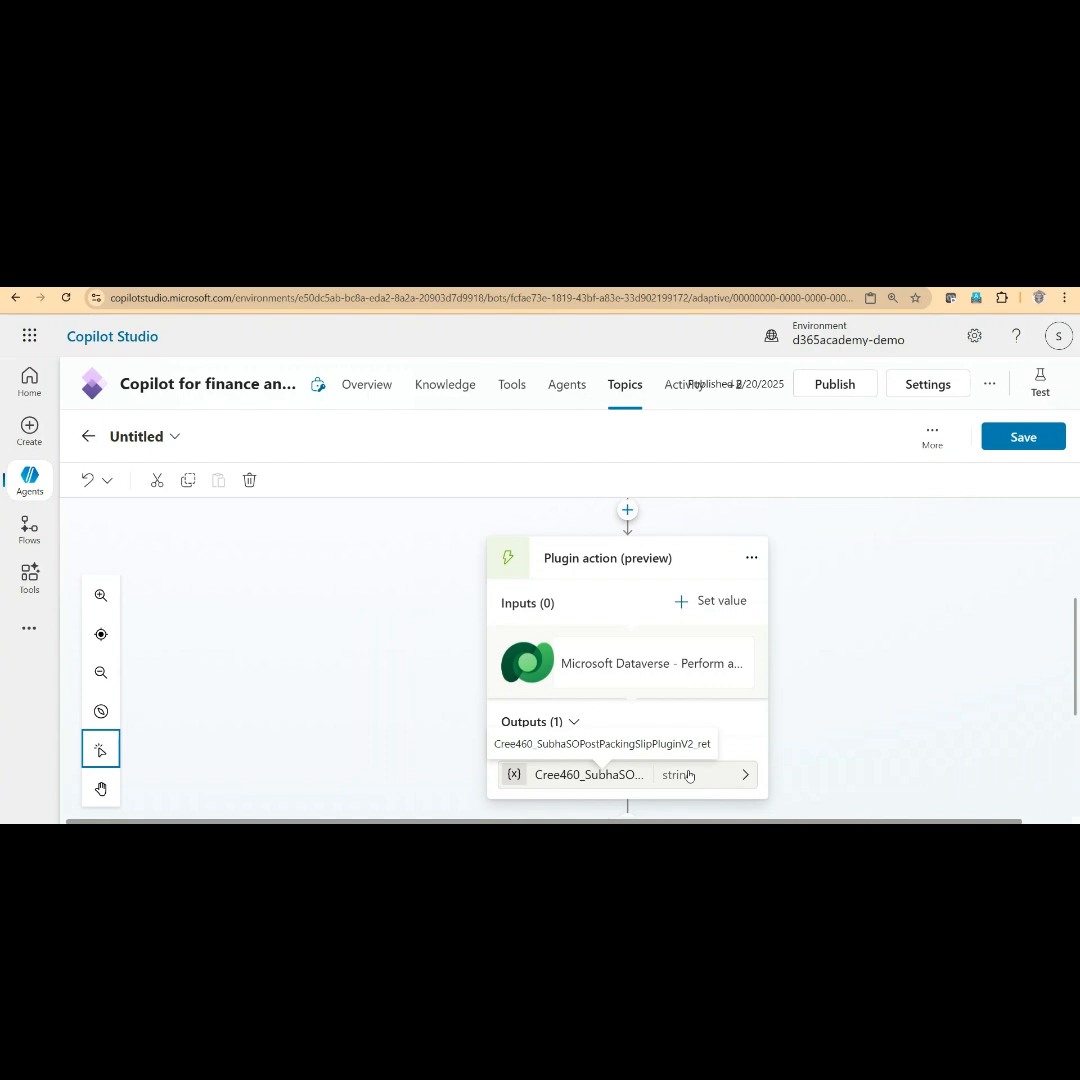
# Rename the untitled topic as Sales order packing slip and save it
pyautogui.click(139, 437)
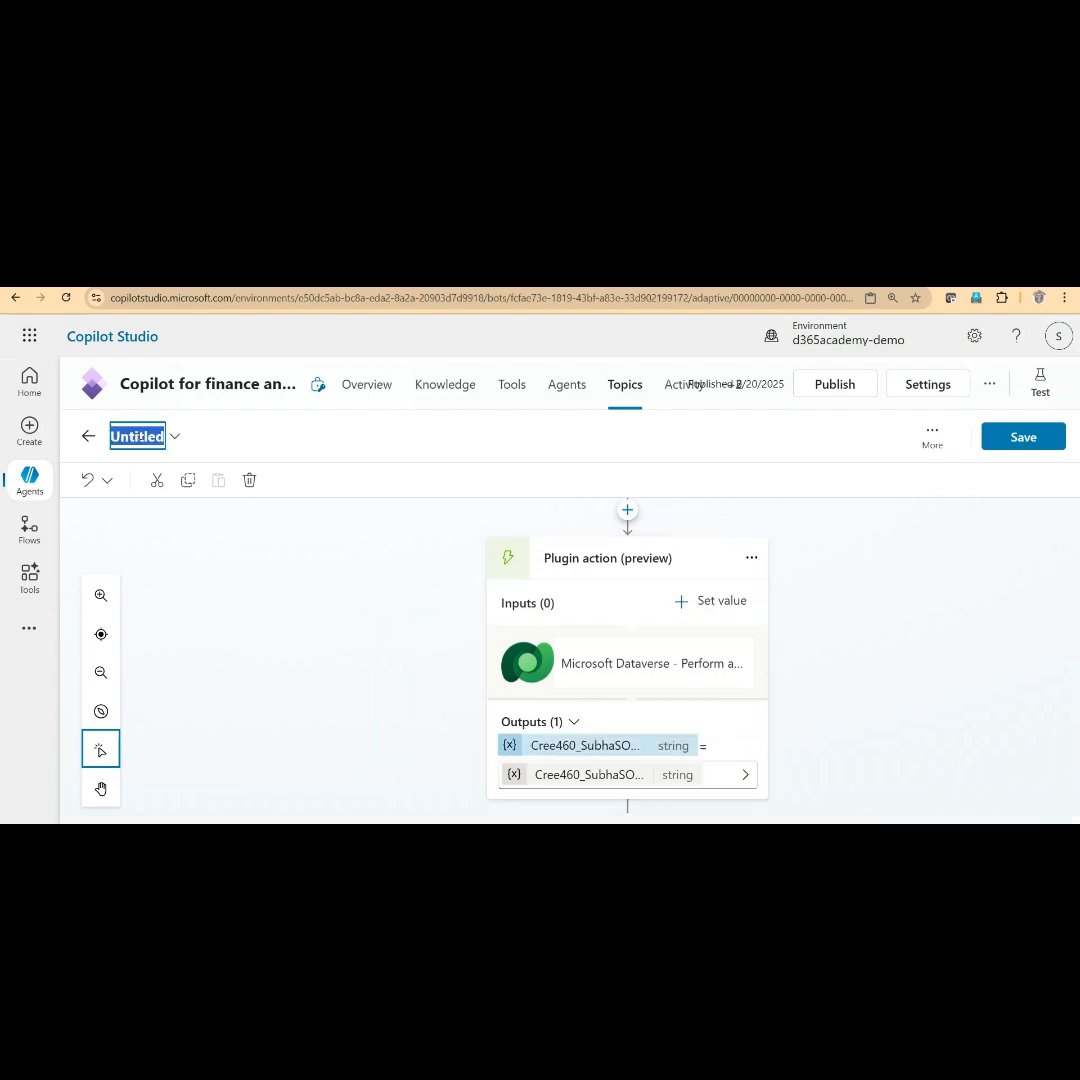
pyautogui.write('Sales or')
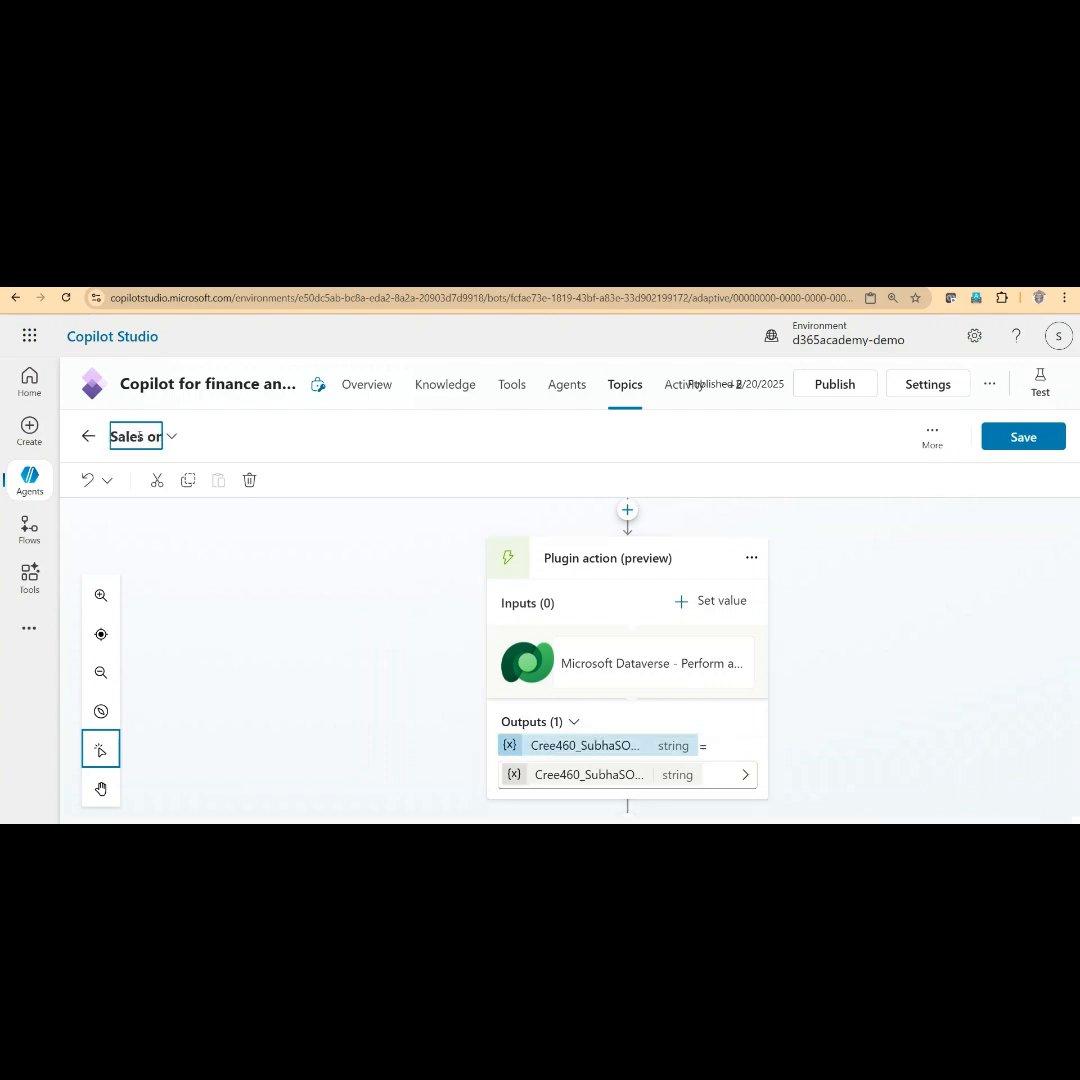
pyautogui.write('der packing slip')
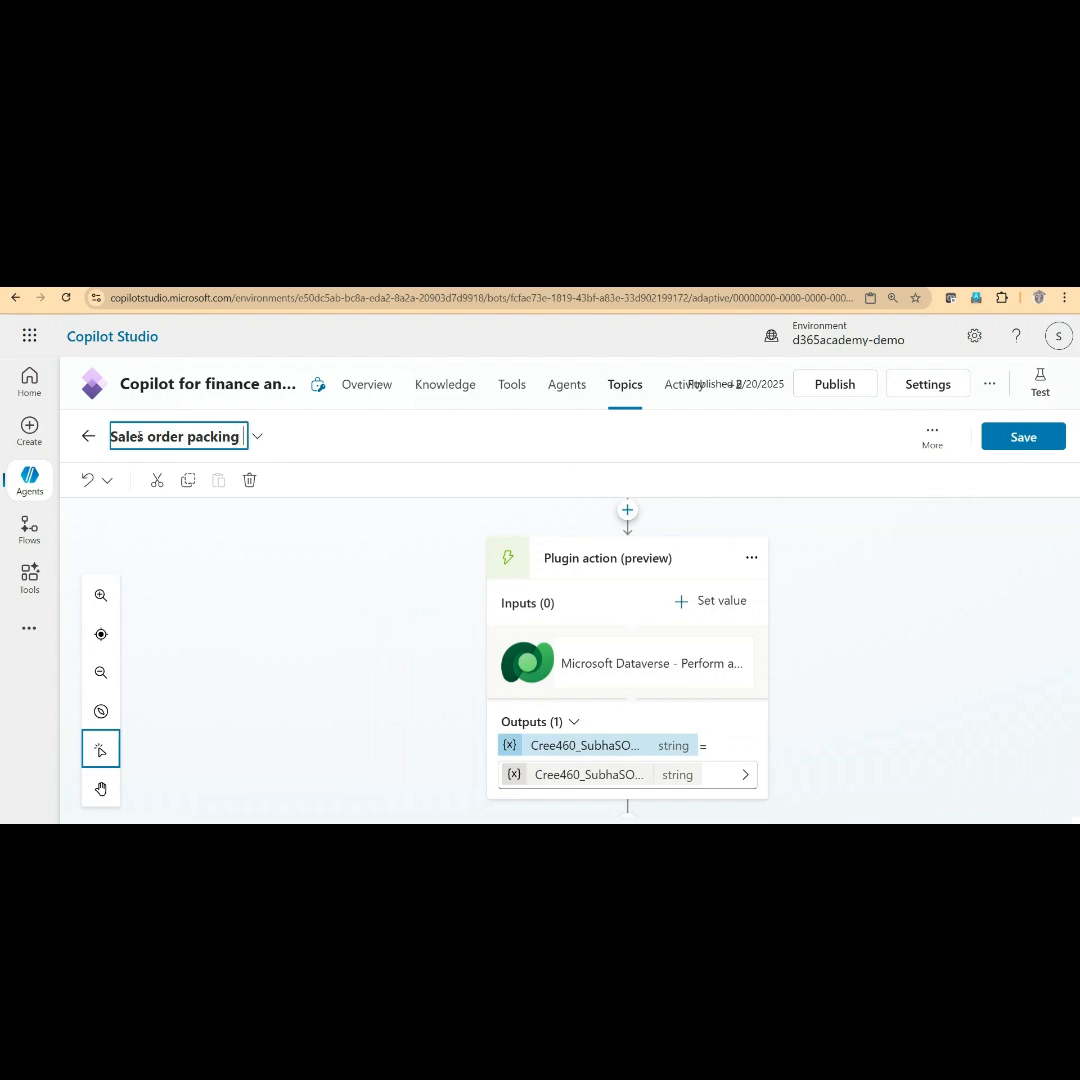
pyautogui.click(1020, 440)
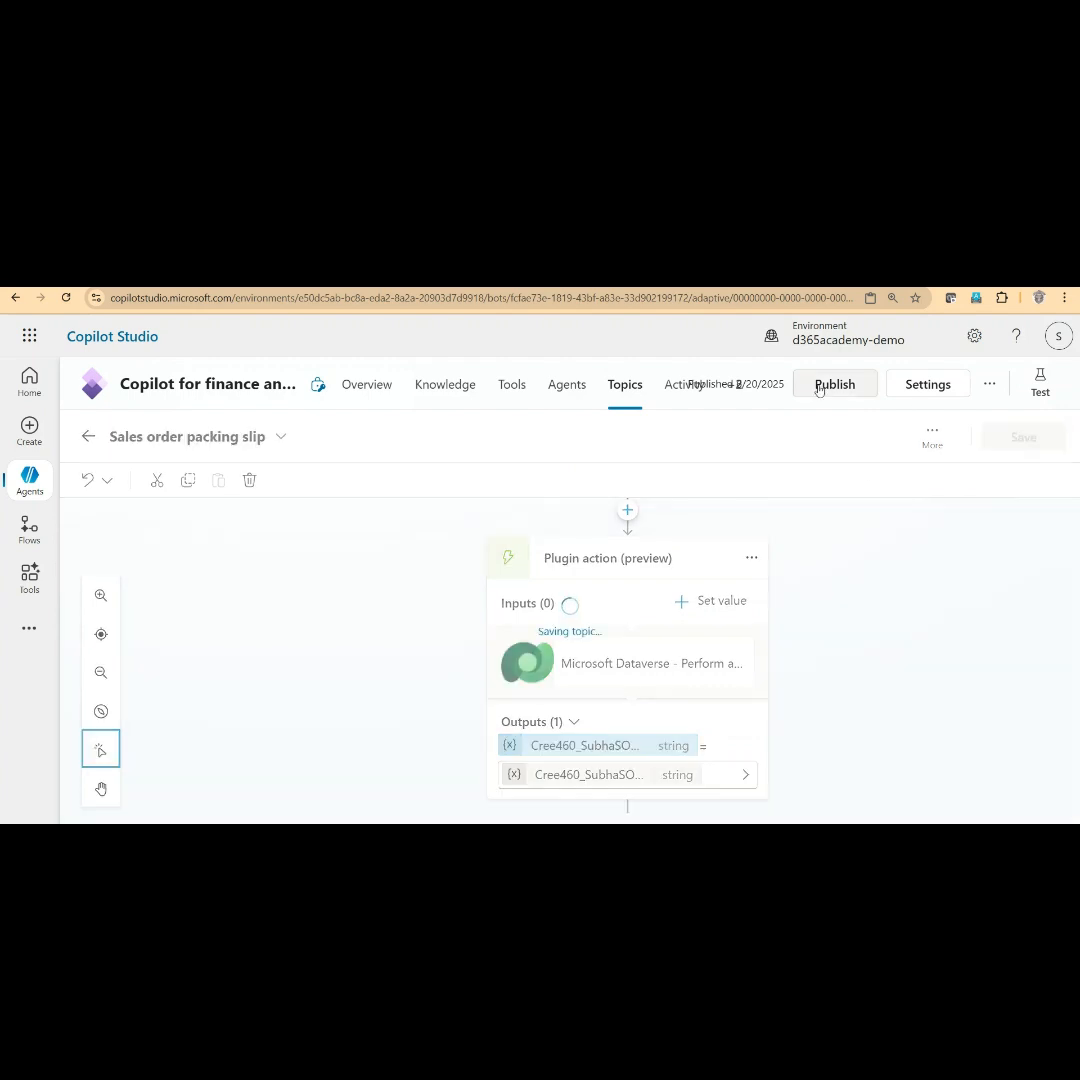
# Publish the agent with the saved packing slip topic
pyautogui.click(820, 388)
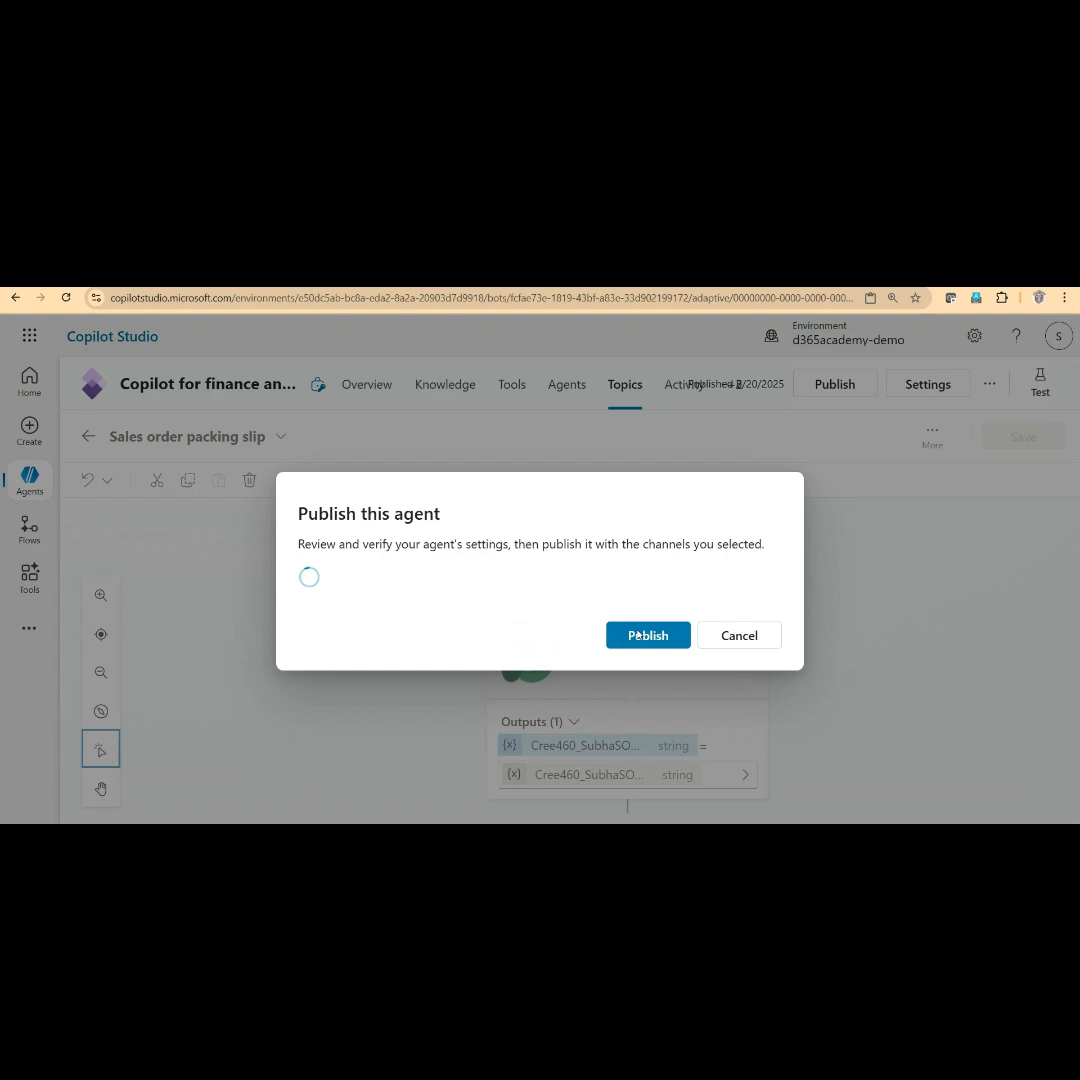
pyautogui.click(637, 636)
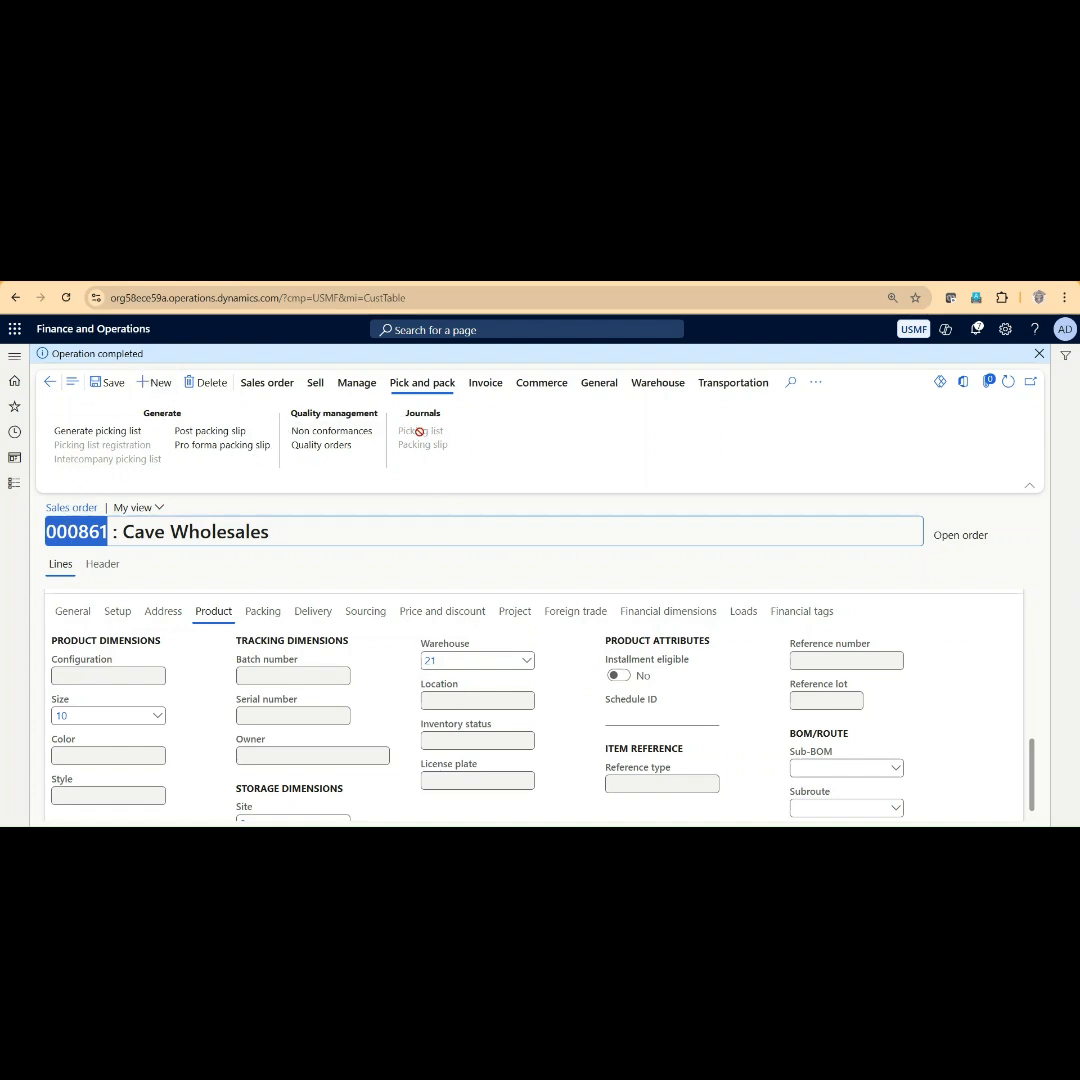
pyautogui.scroll(5, 549, 681)
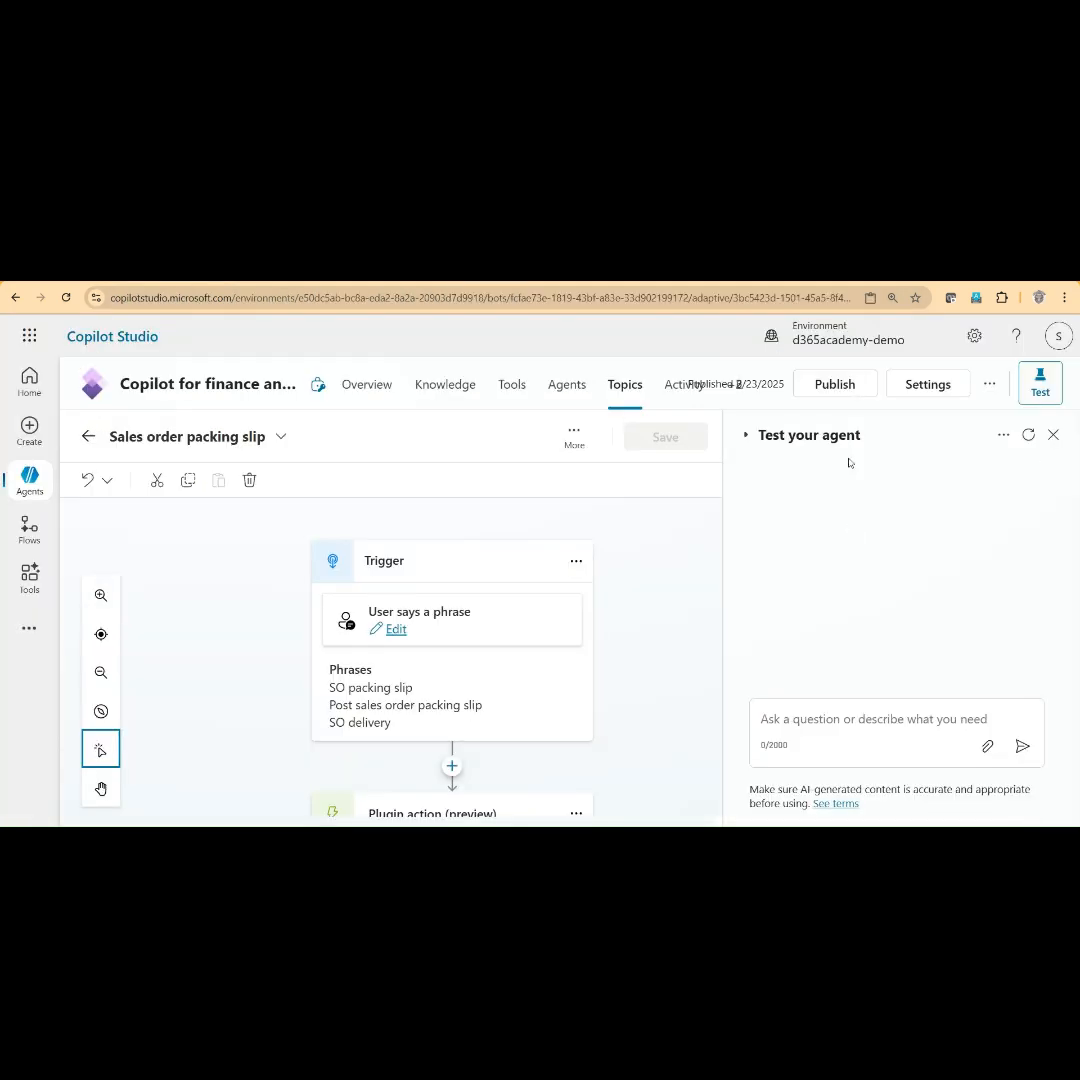
# Test the agent with the message "SO delivery", answering its questions with the sales order number and the legal entity USMF
pyautogui.click(817, 711)
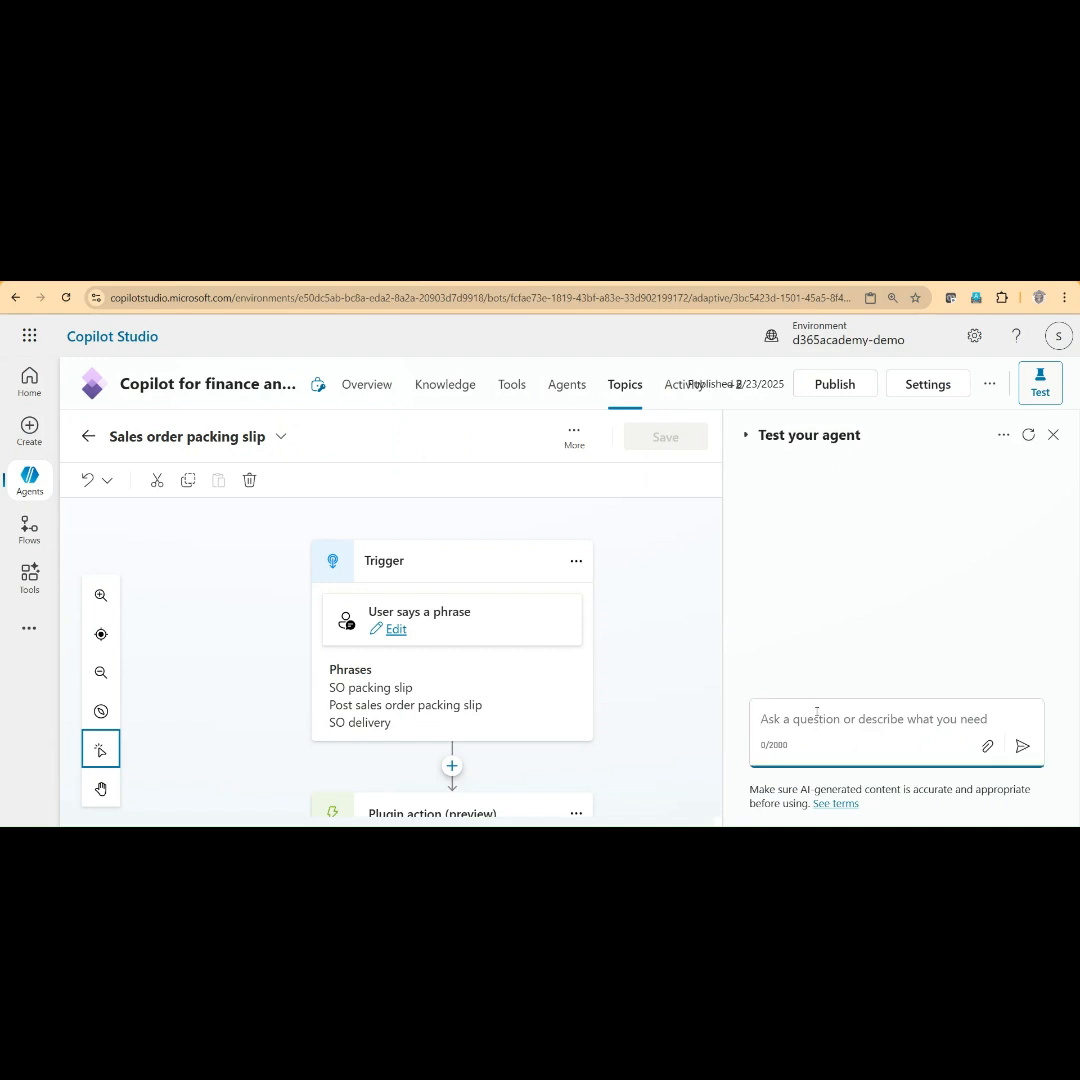
pyautogui.write('SO delivery')
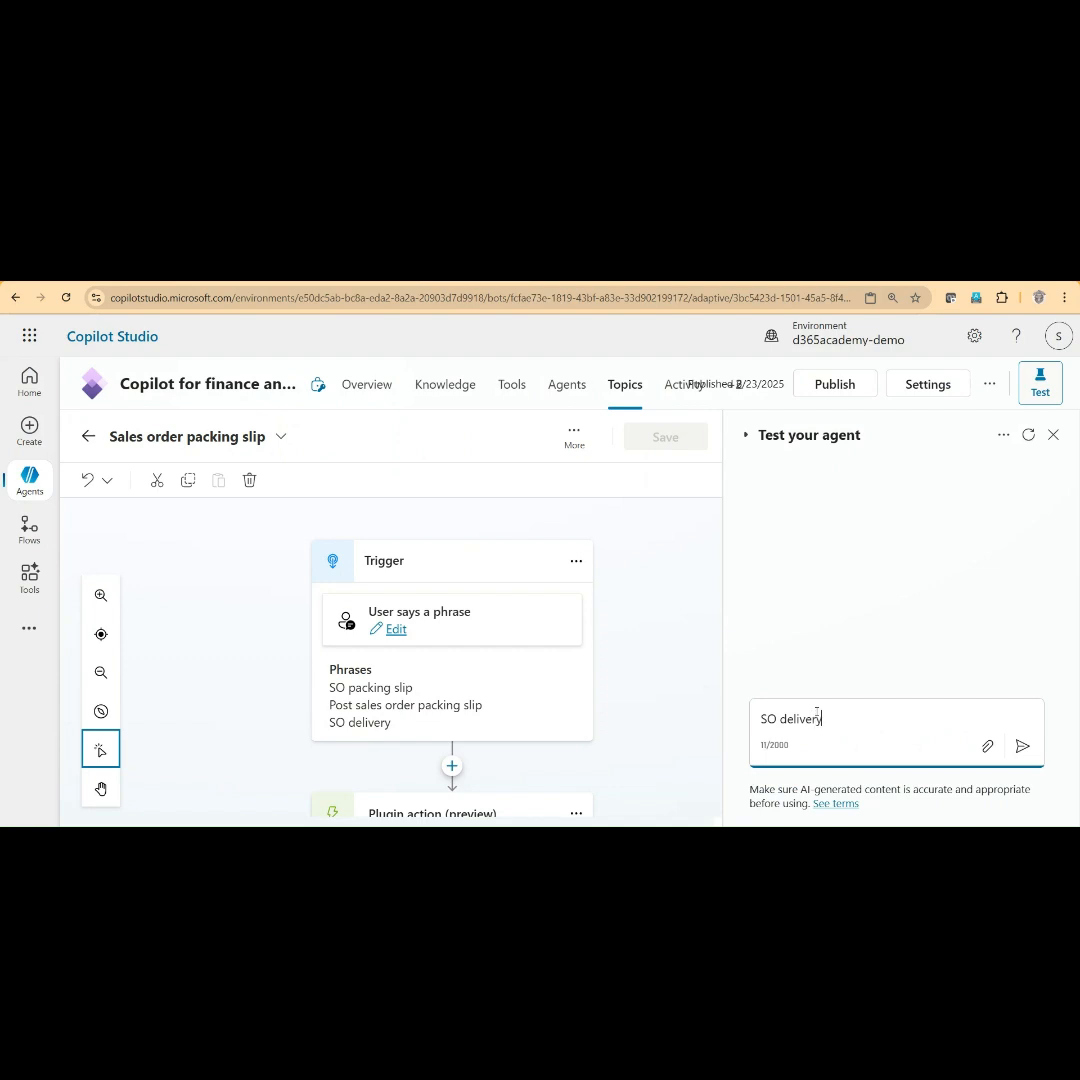
pyautogui.press('Return')
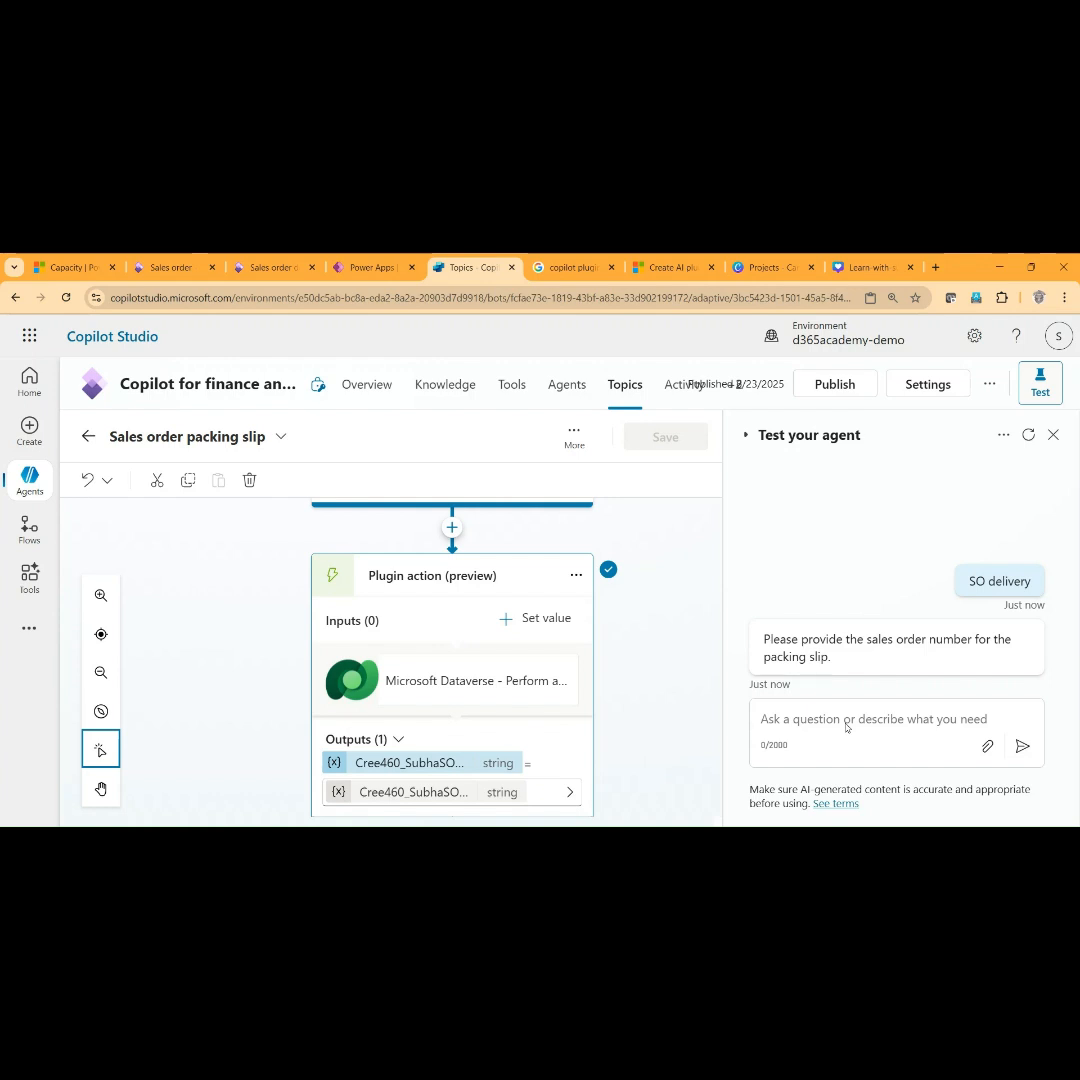
pyautogui.click(811, 718)
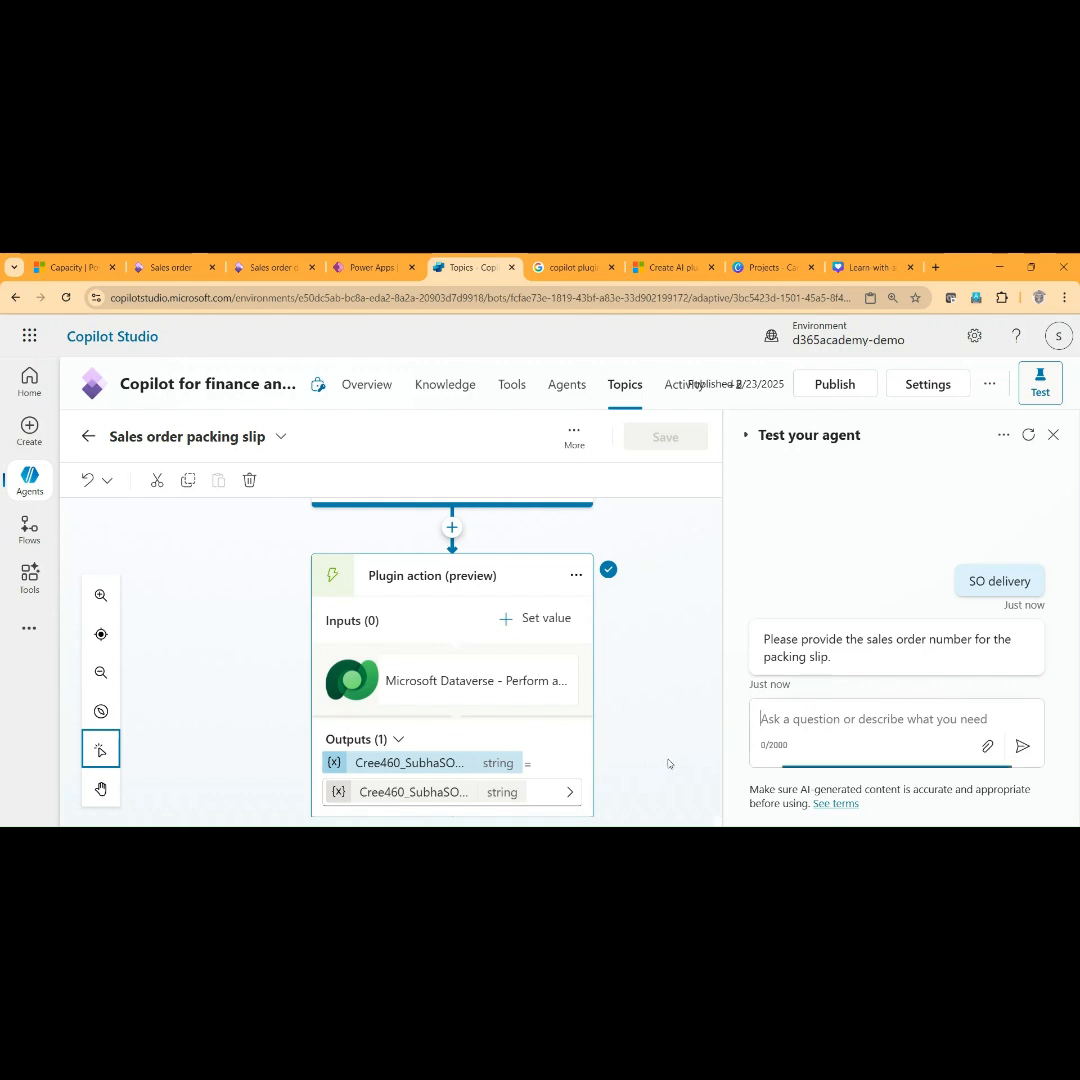
pyautogui.write('000061')
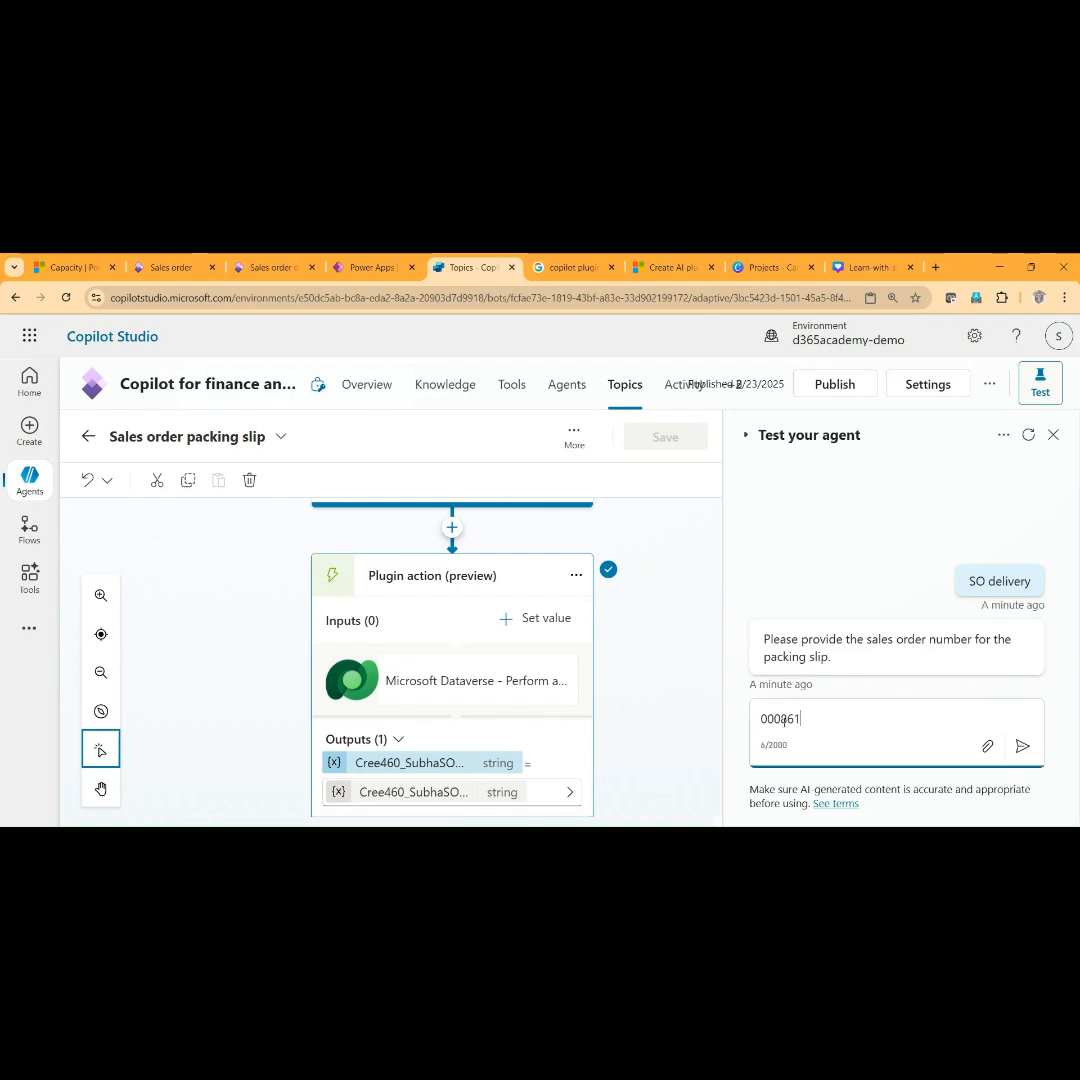
pyautogui.press('Return')
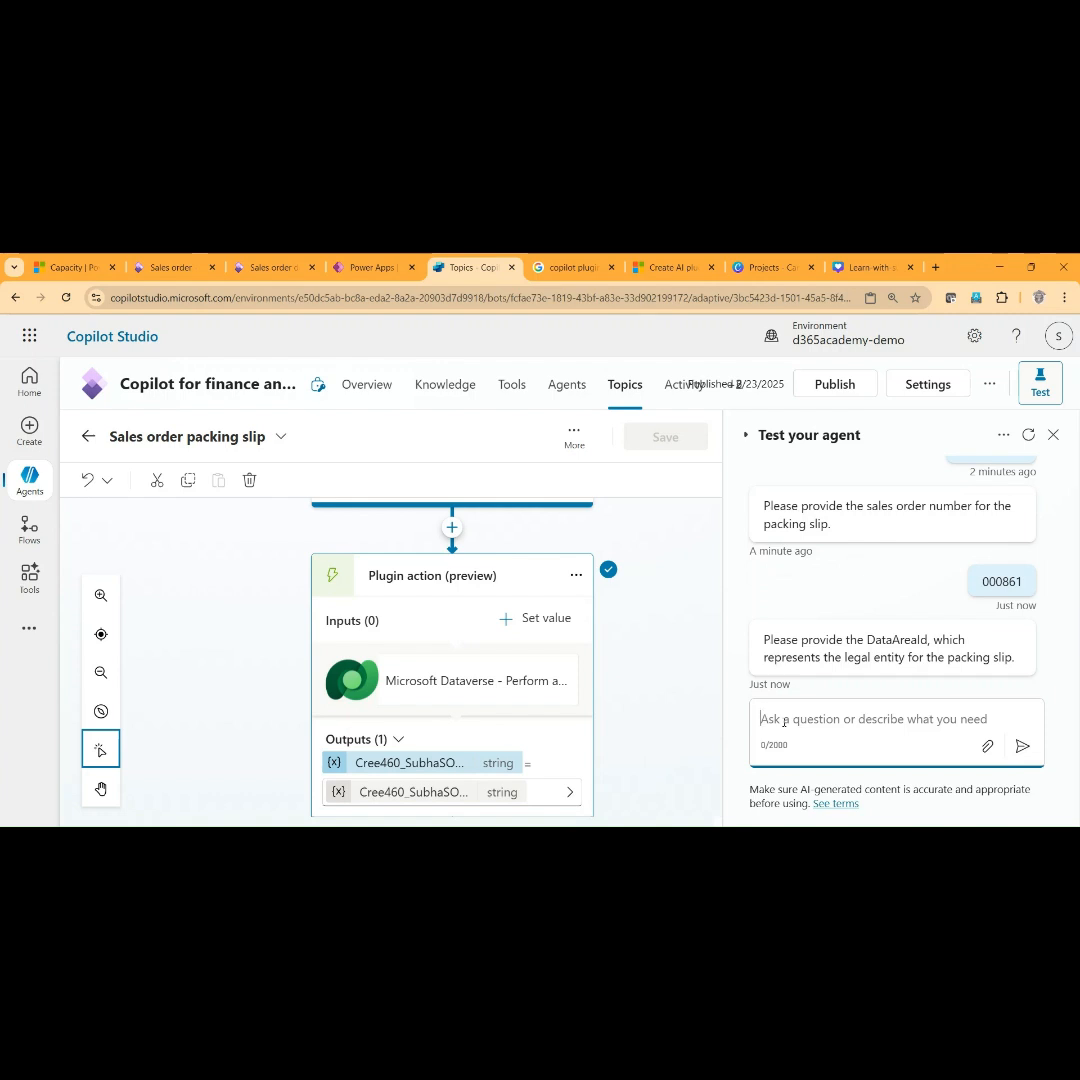
pyautogui.write('USMF')
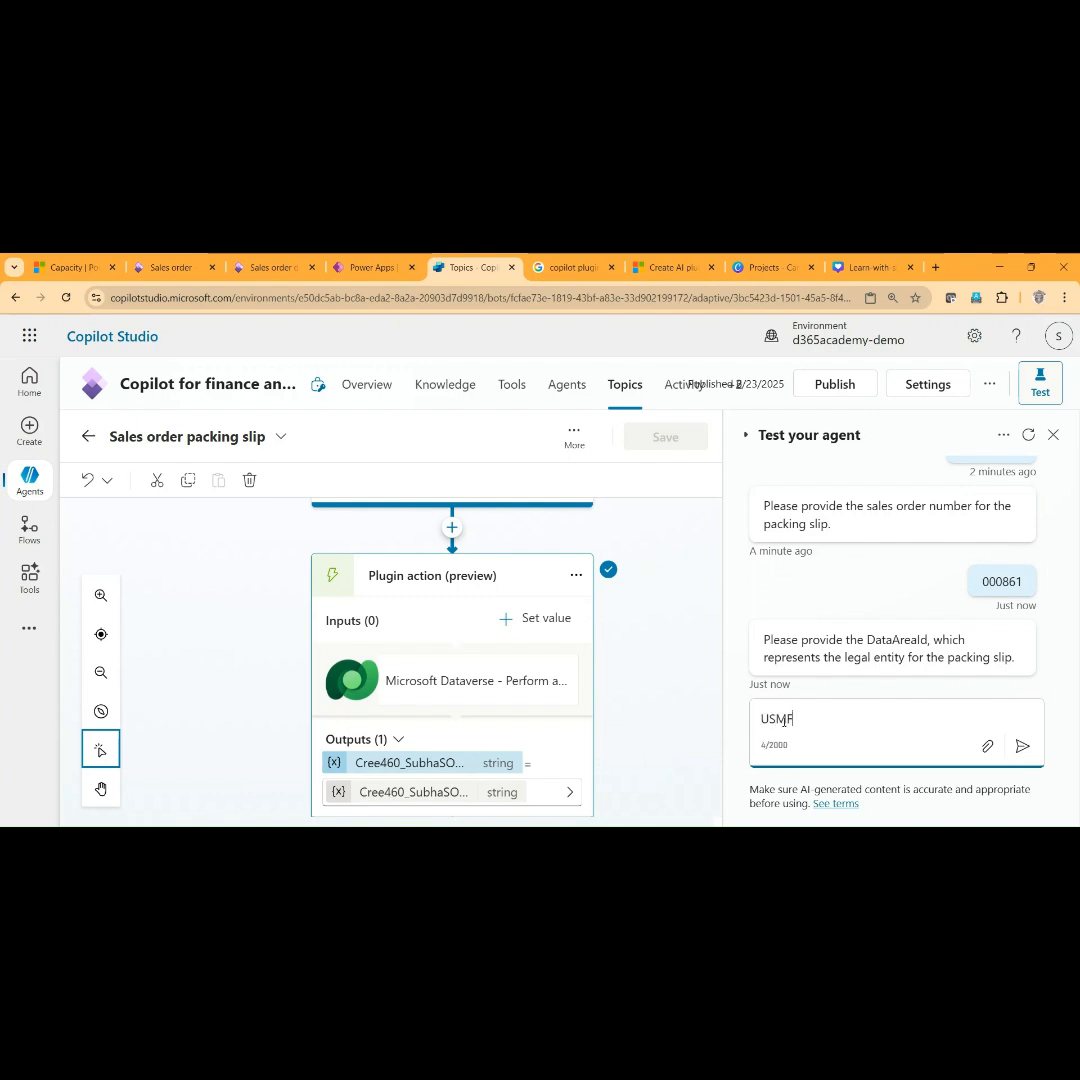
pyautogui.press('Return')
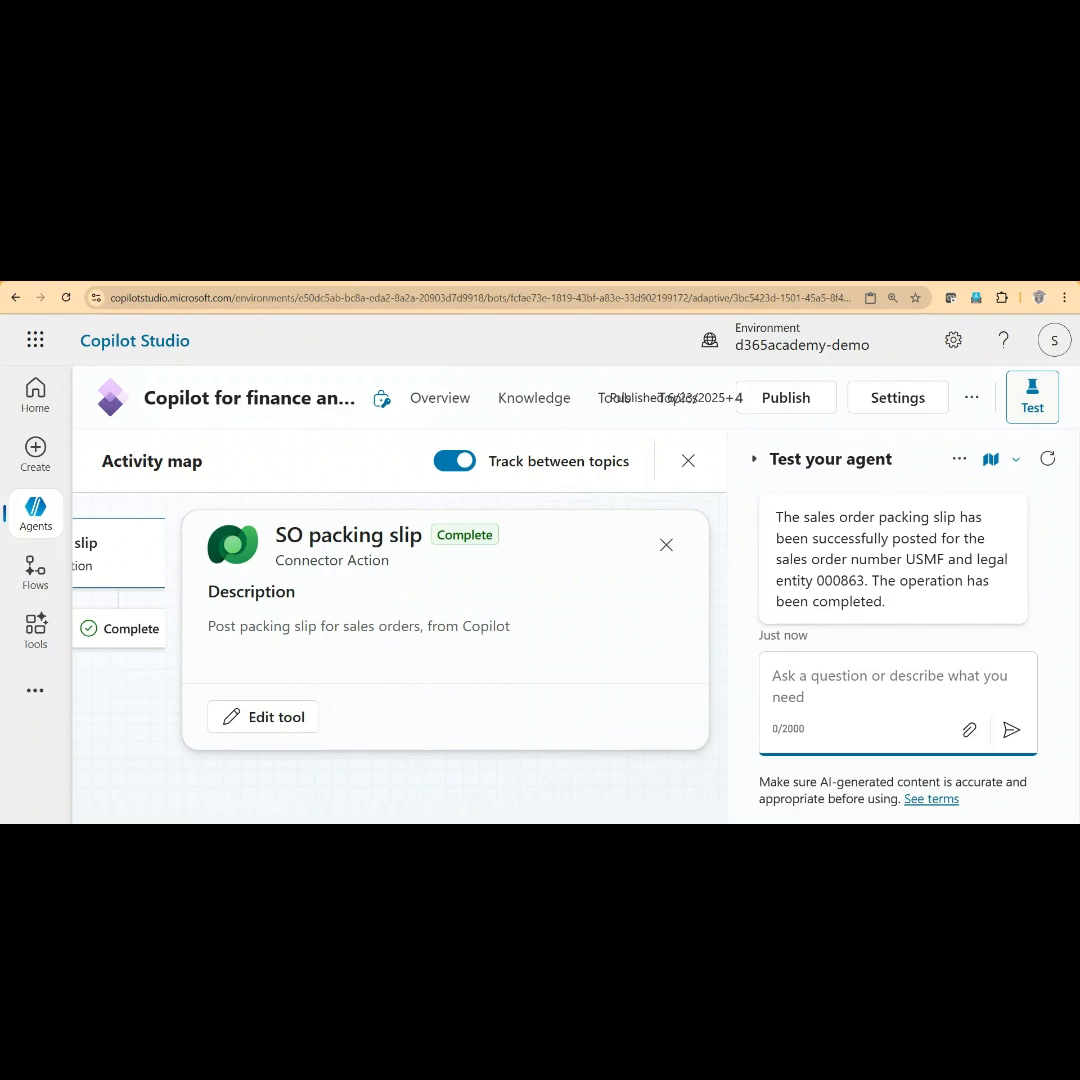
# Switch to Finance and Operations, refresh the Cave Wholesales sales order and view its packing slip journal
pyautogui.hotkey('ctrl', 'Tab')
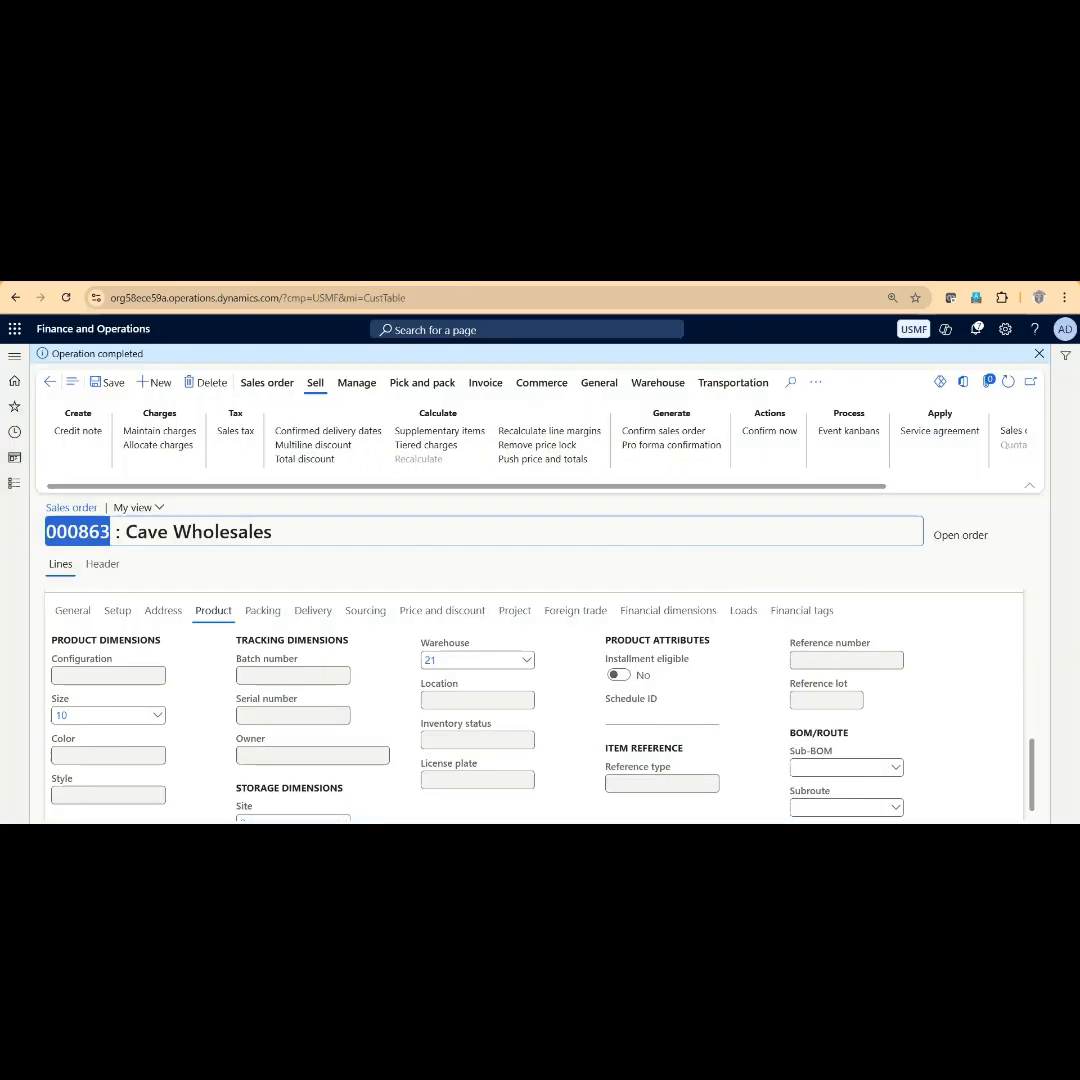
pyautogui.click(1006, 387)
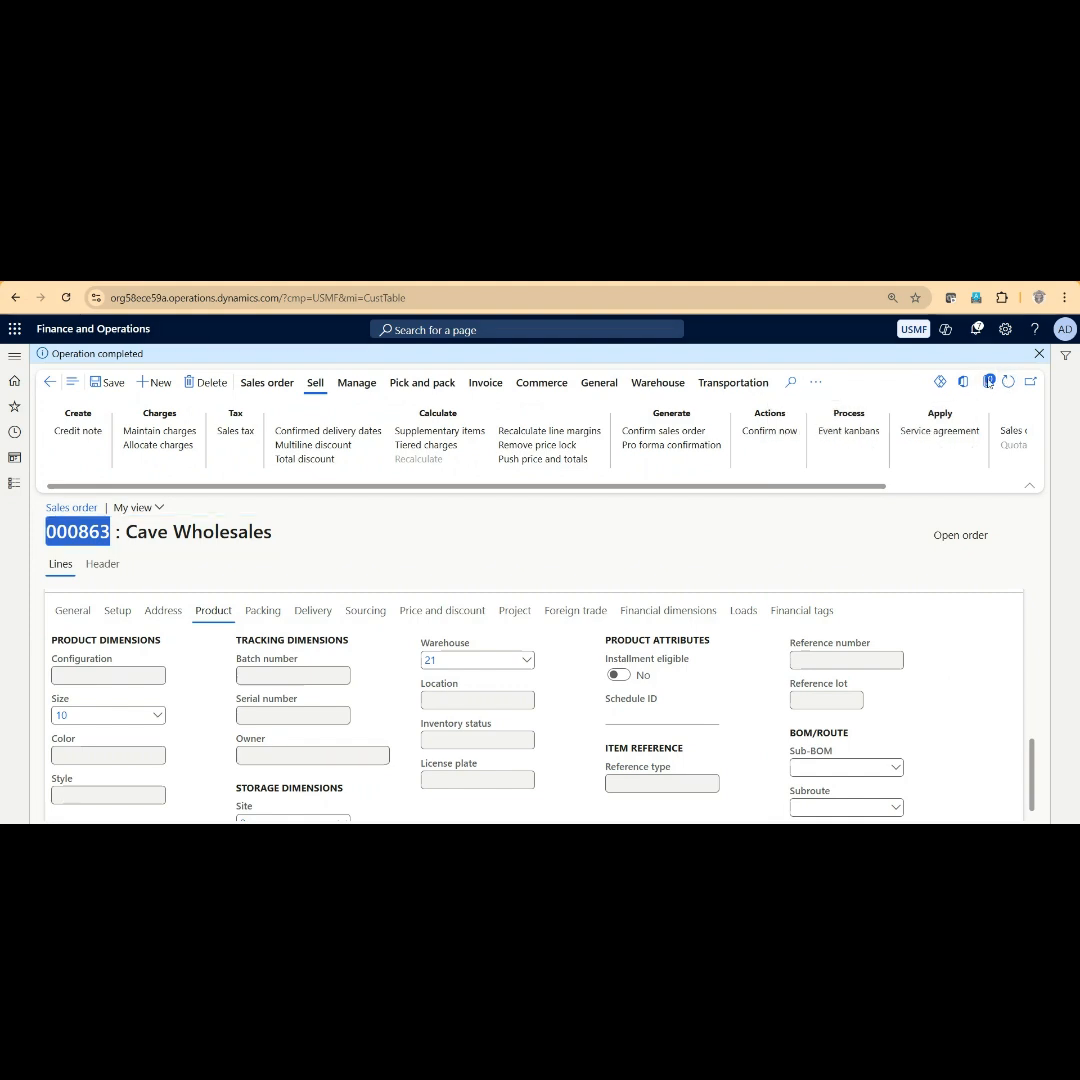
pyautogui.click(406, 389)
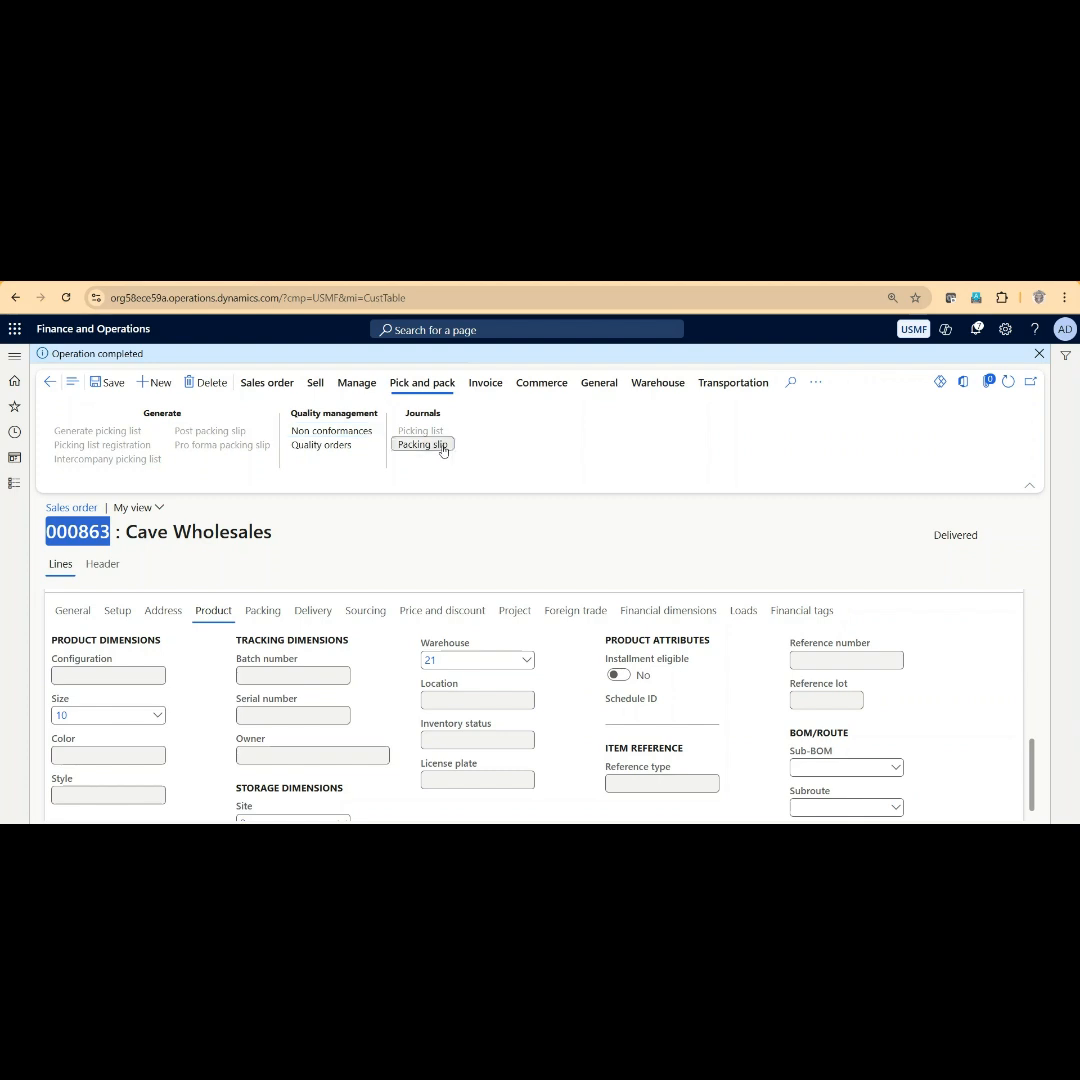
pyautogui.click(421, 445)
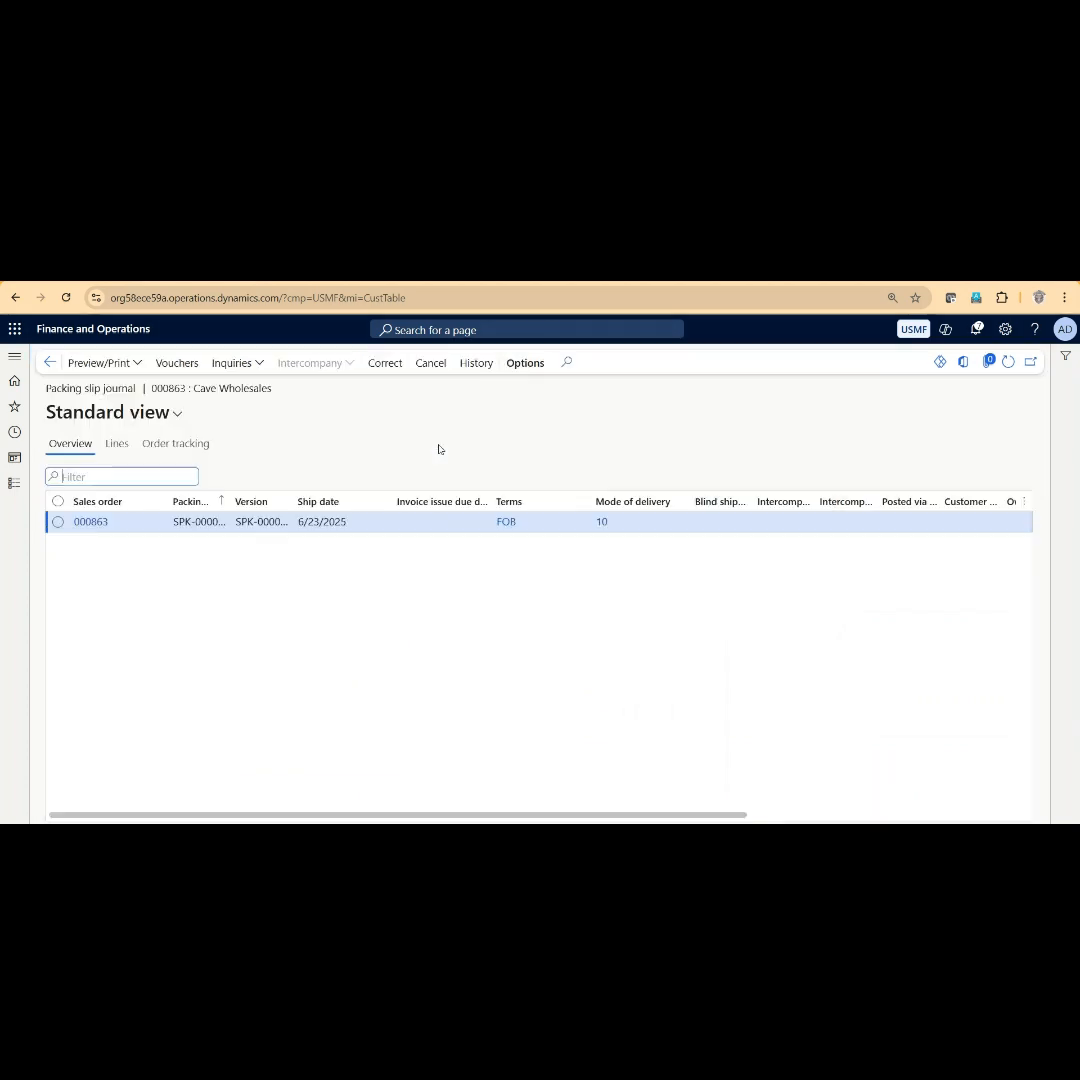